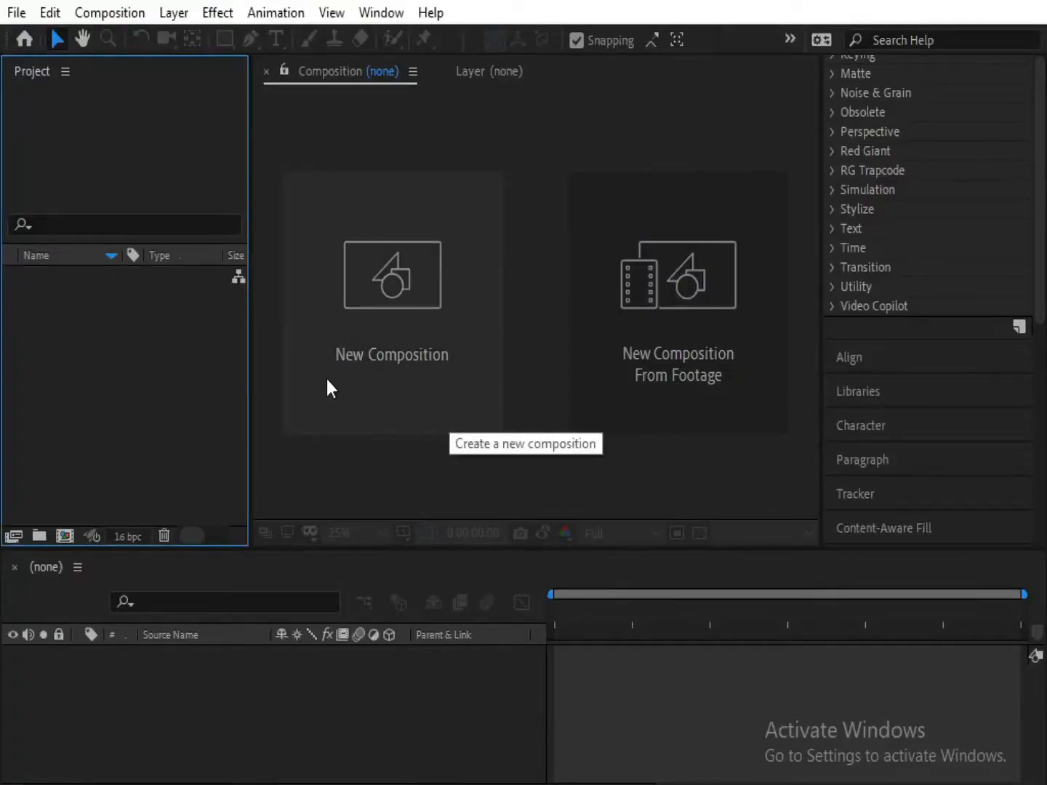
- Create a composition named "main" at 1920 x 1080 px, 30 frames per second, with a duration of 20 seconds
click(364, 396)
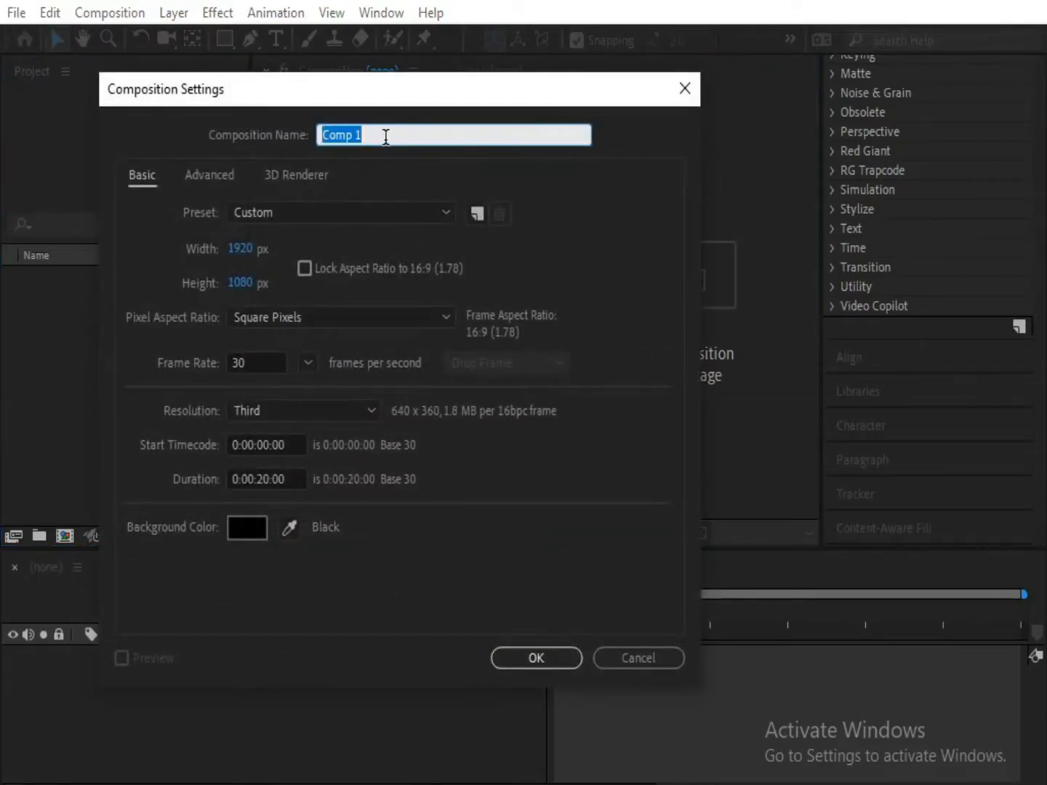
text(main)
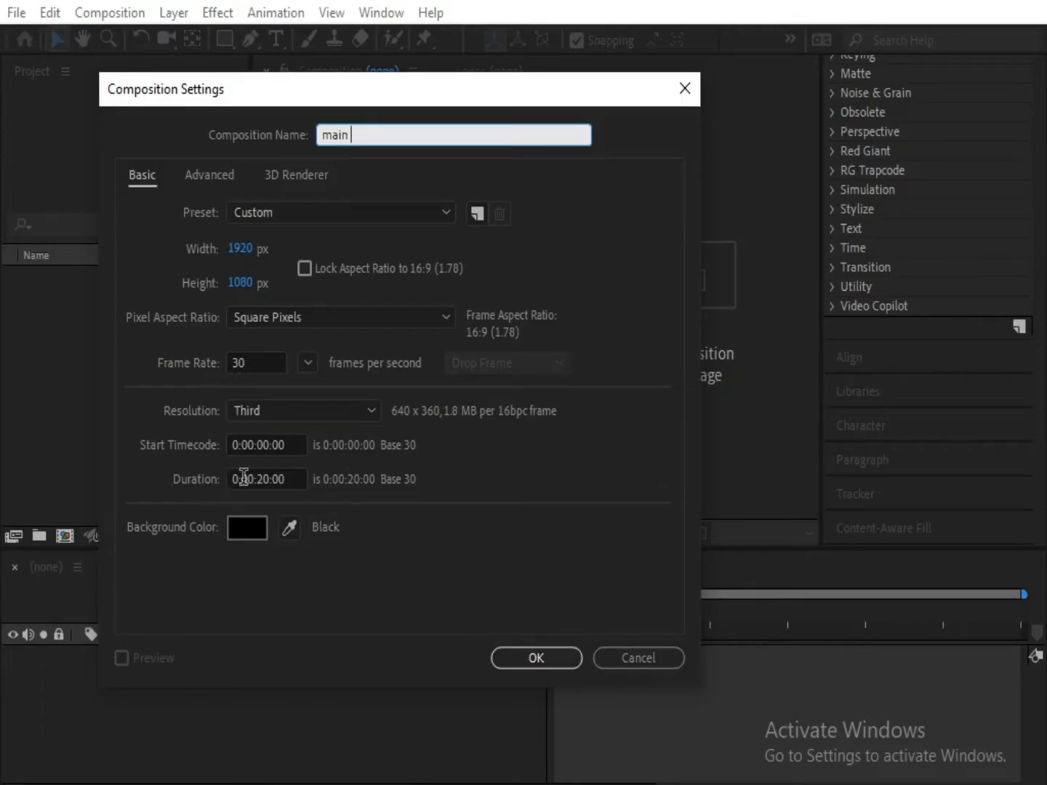
click(543, 660)
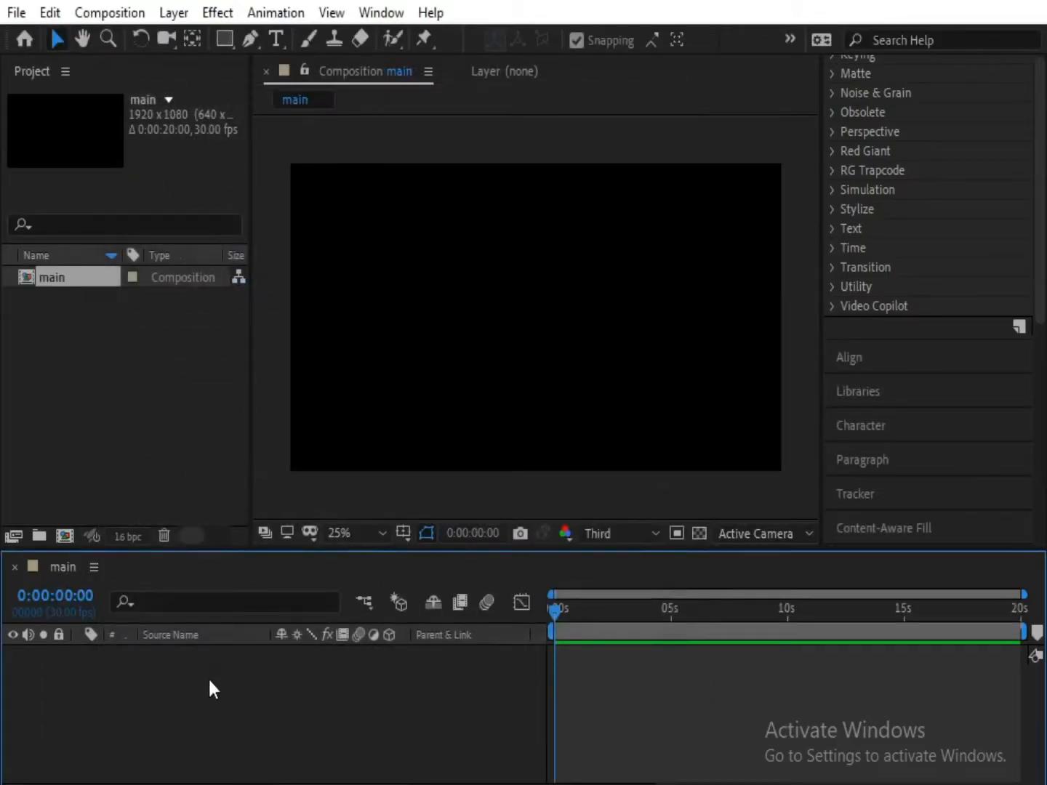
- Add a comp-sized solid layer named "background" in near-black colour 080808 to the main composition
right_click(220, 684)
mouse_move(314, 433)
click(513, 492)
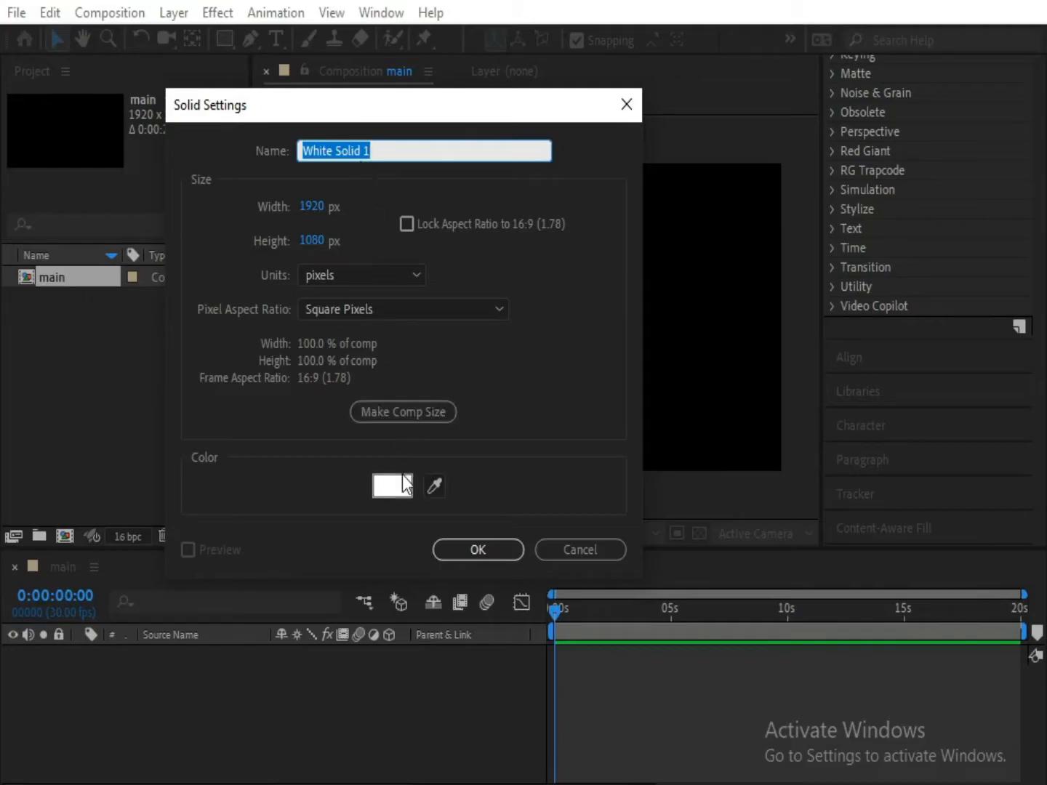
click(392, 488)
click(317, 633)
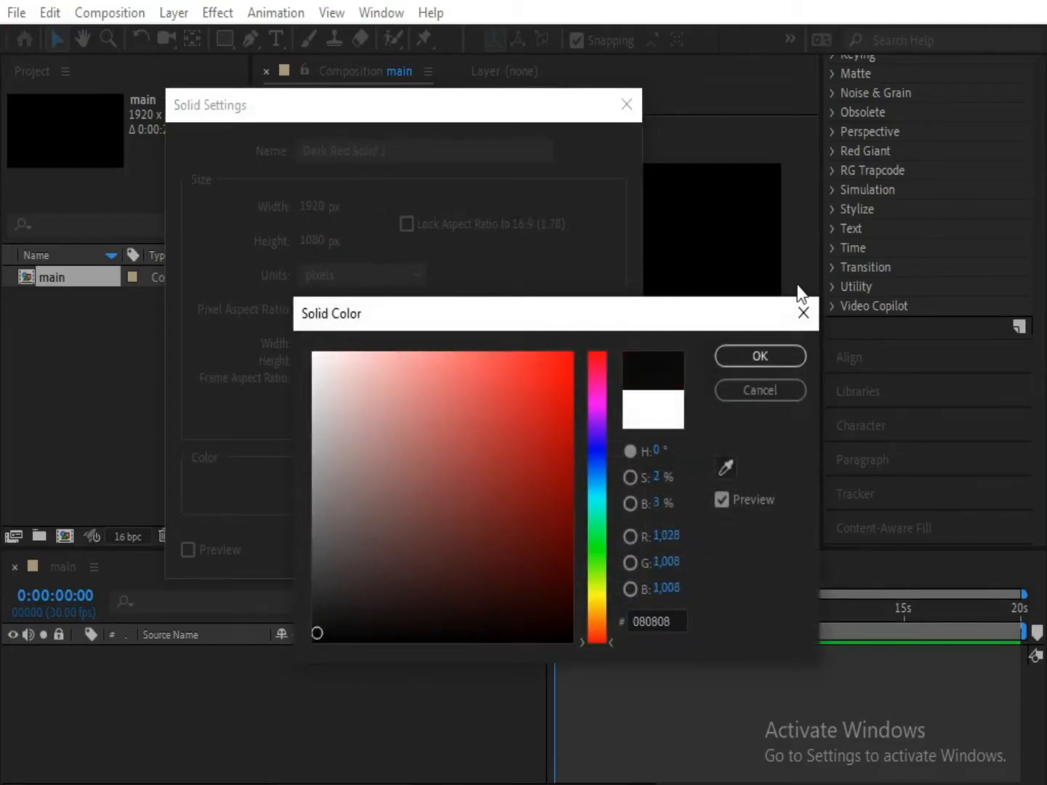
click(752, 355)
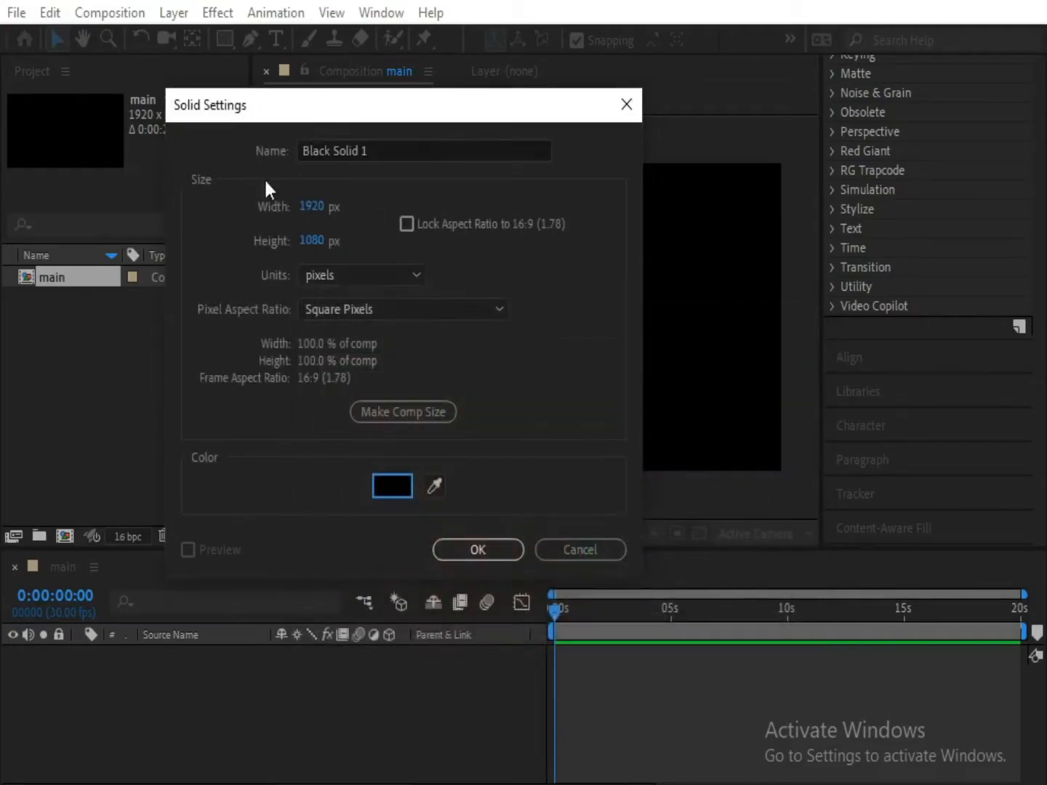
triple_click(355, 151)
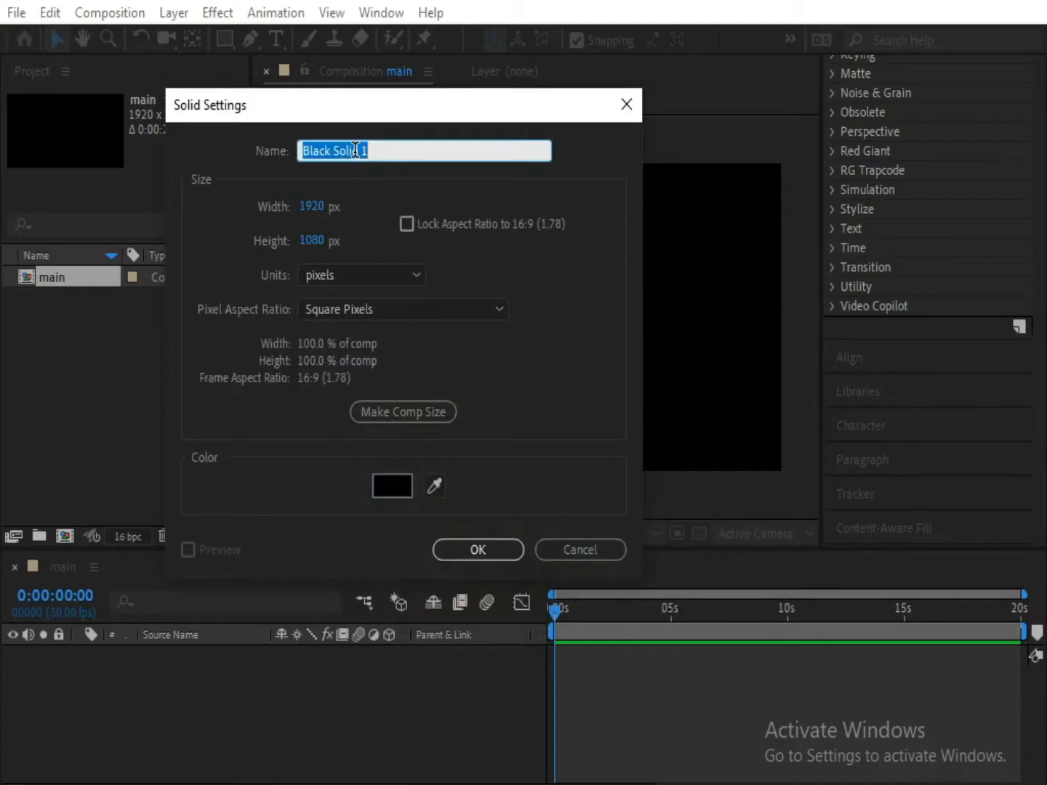
text(back)
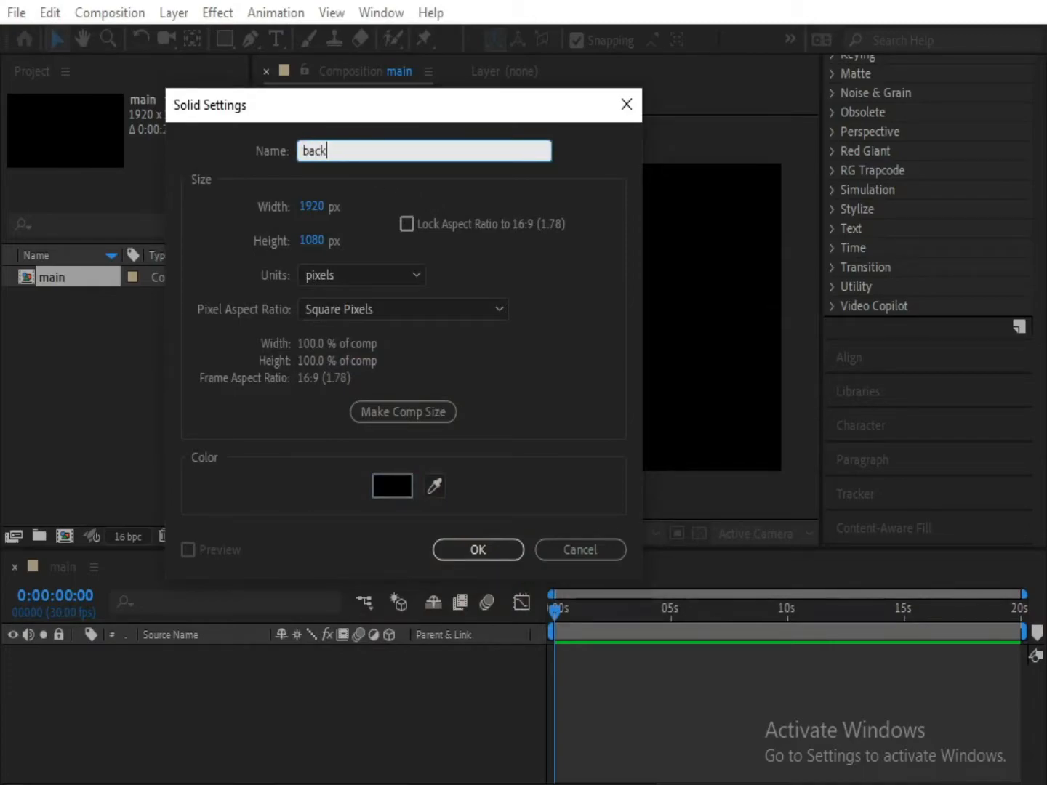
text(ground)
click(472, 551)
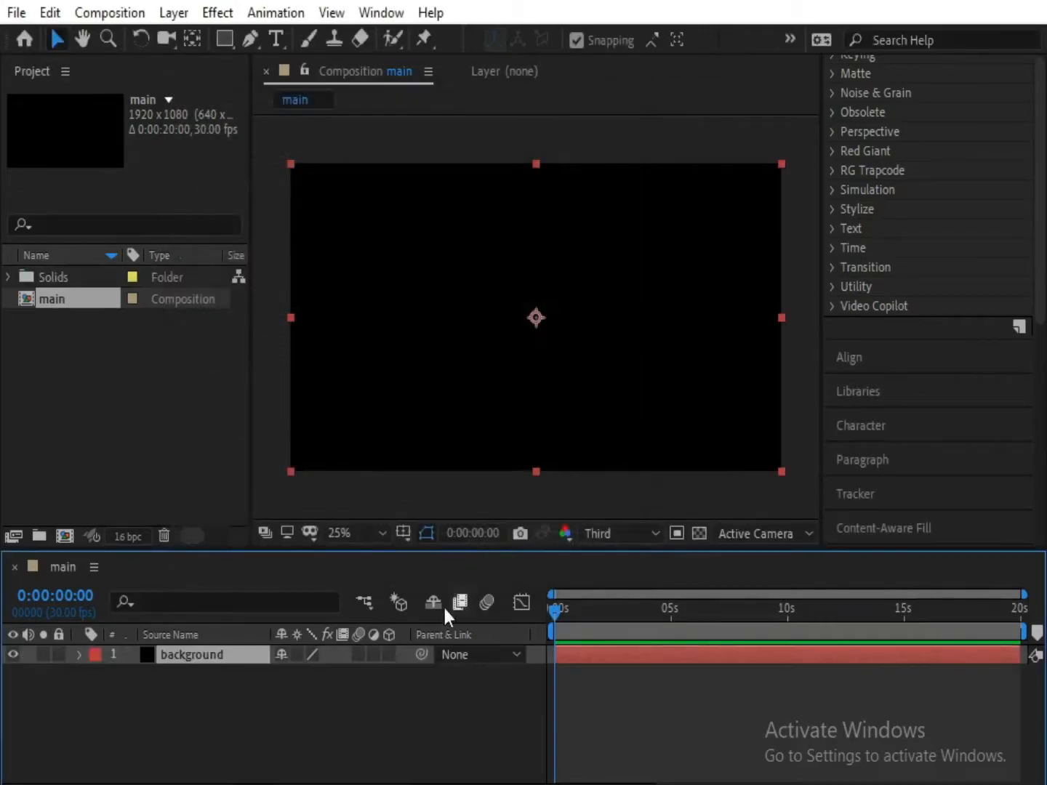
- Add a second comp-sized solid layer in white (FFFFFF) above the background, keeping its default name
right_click(227, 740)
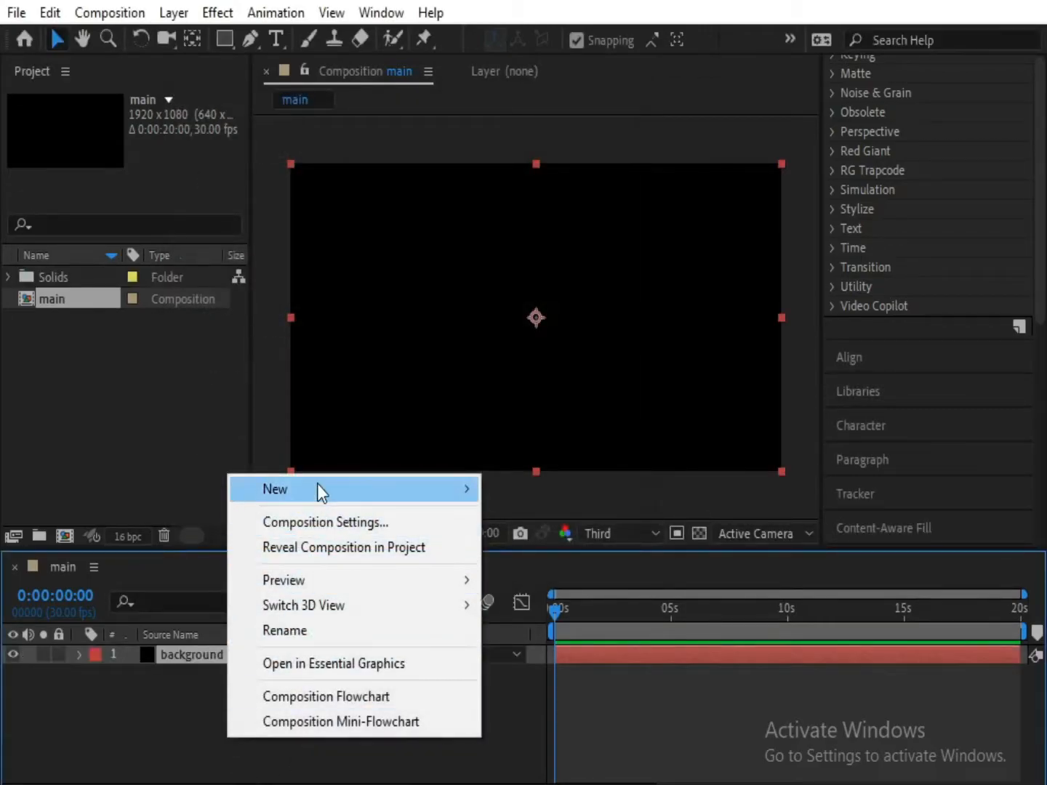
mouse_move(317, 486)
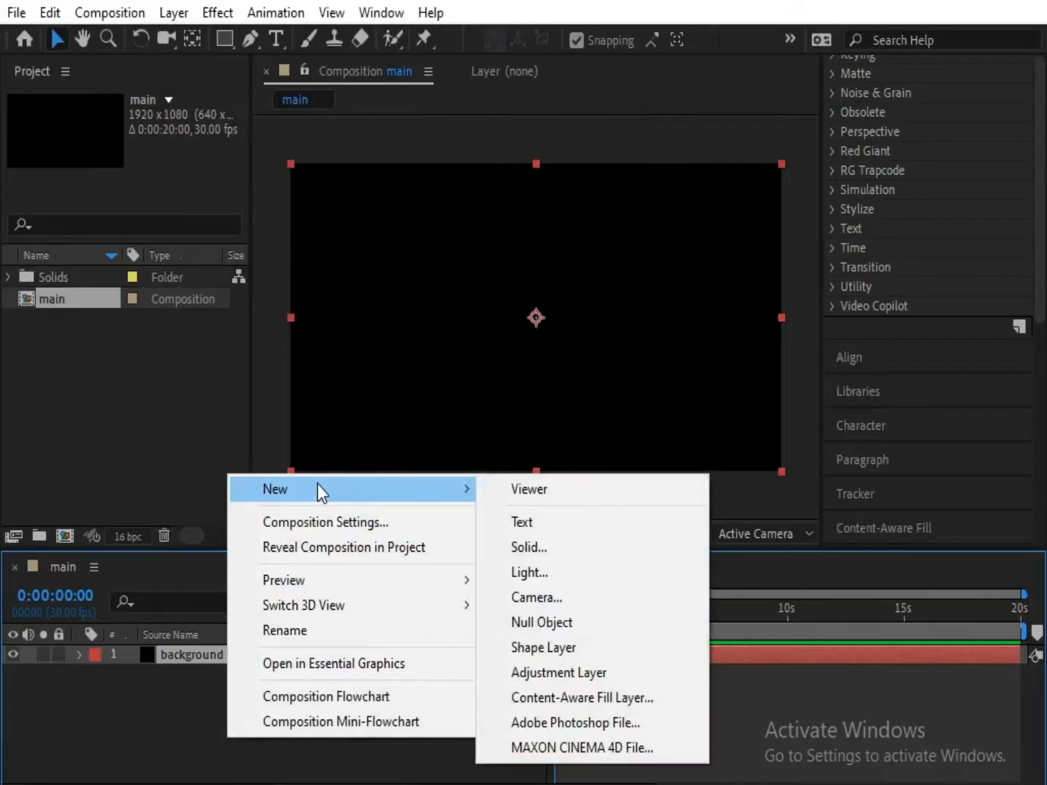
click(568, 547)
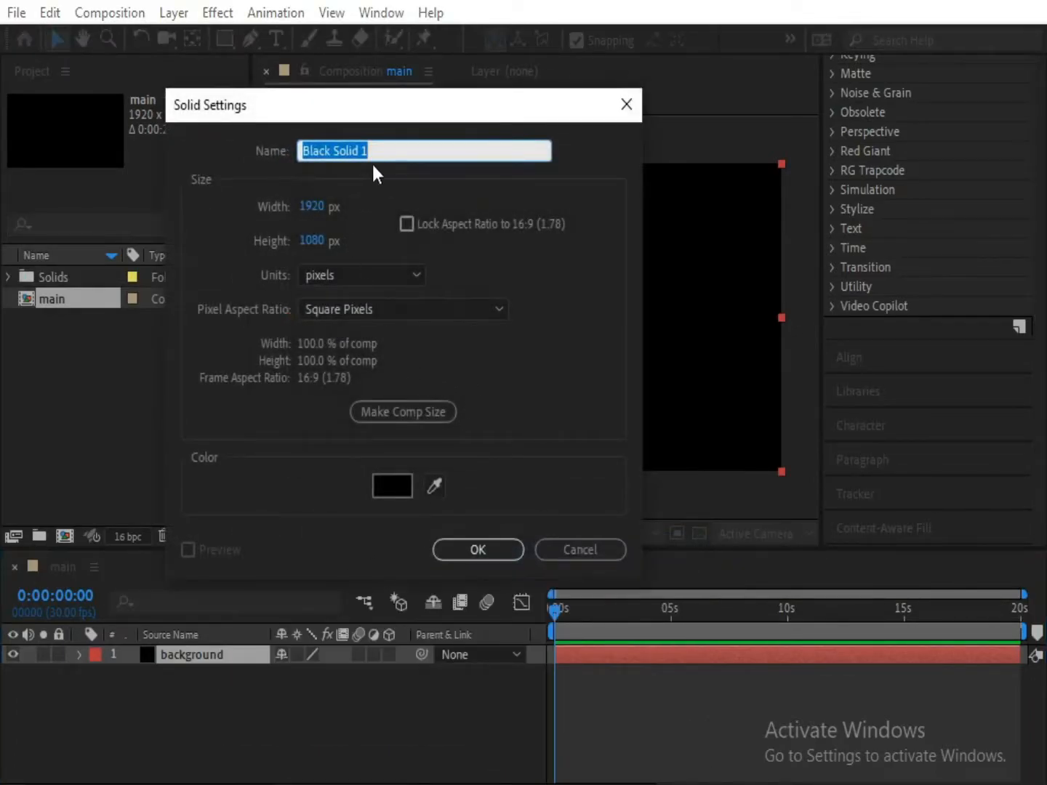
click(394, 488)
drag(337, 511, 292, 310)
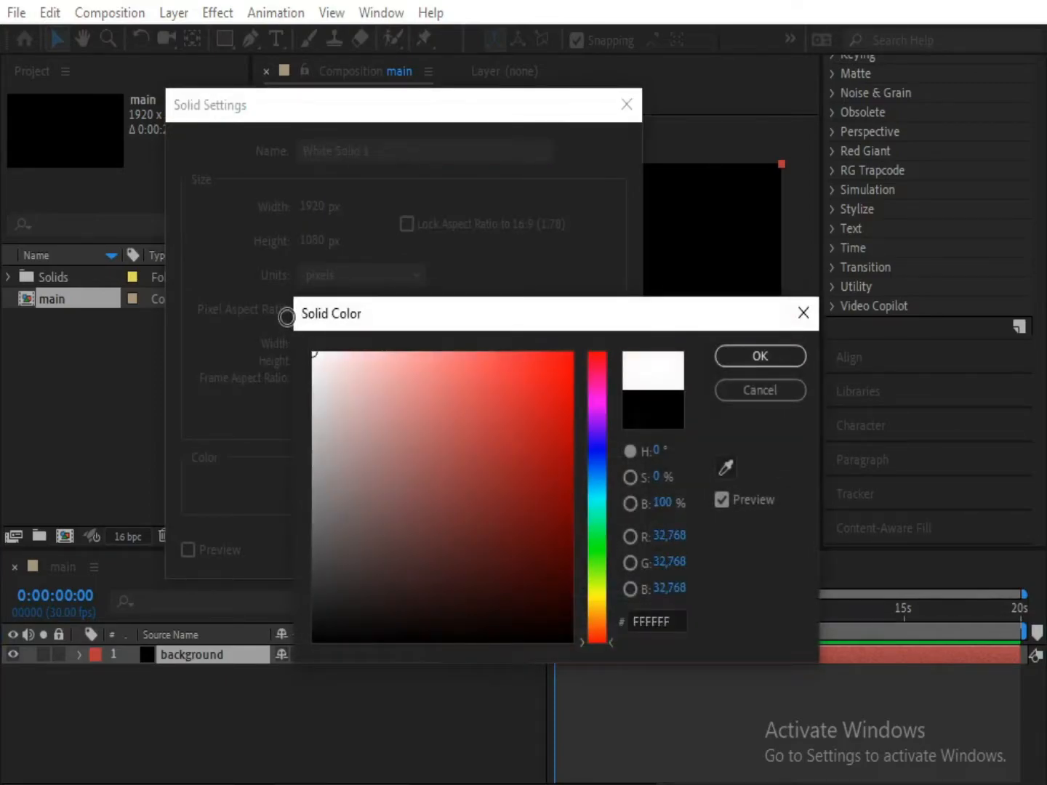
click(752, 353)
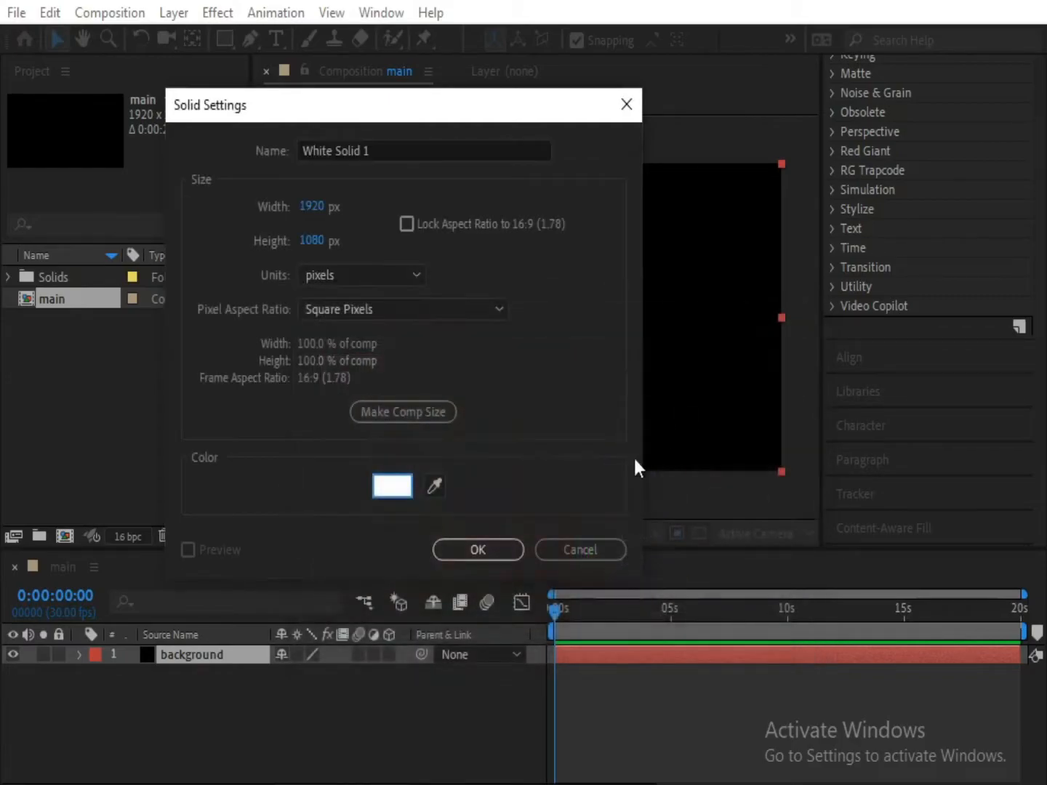
click(490, 546)
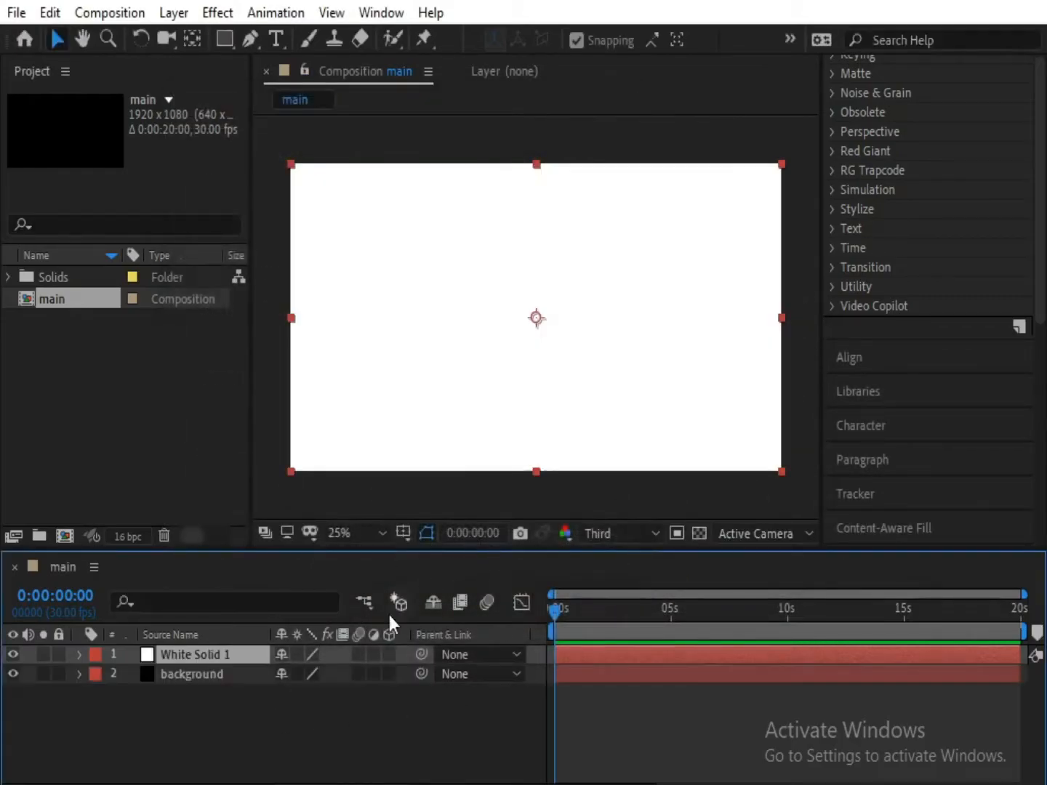
- Draw an elliptical mask outward from the centre of the white solid and set the mask's mode to None
click(226, 44)
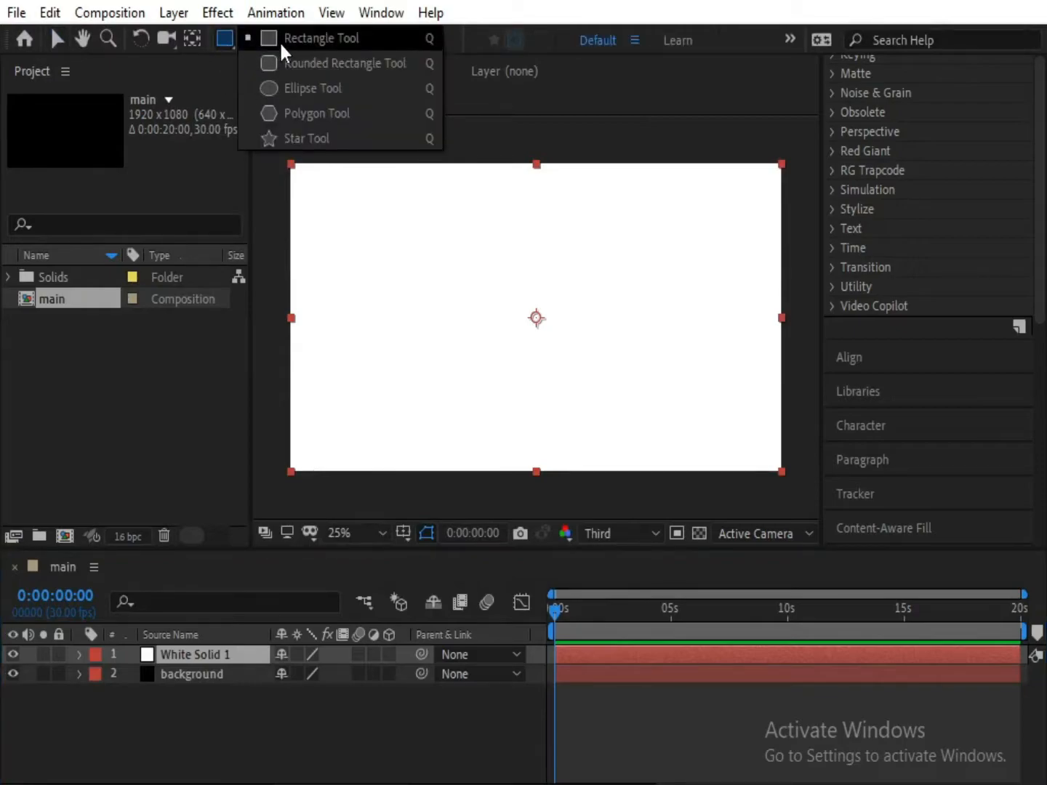
click(307, 88)
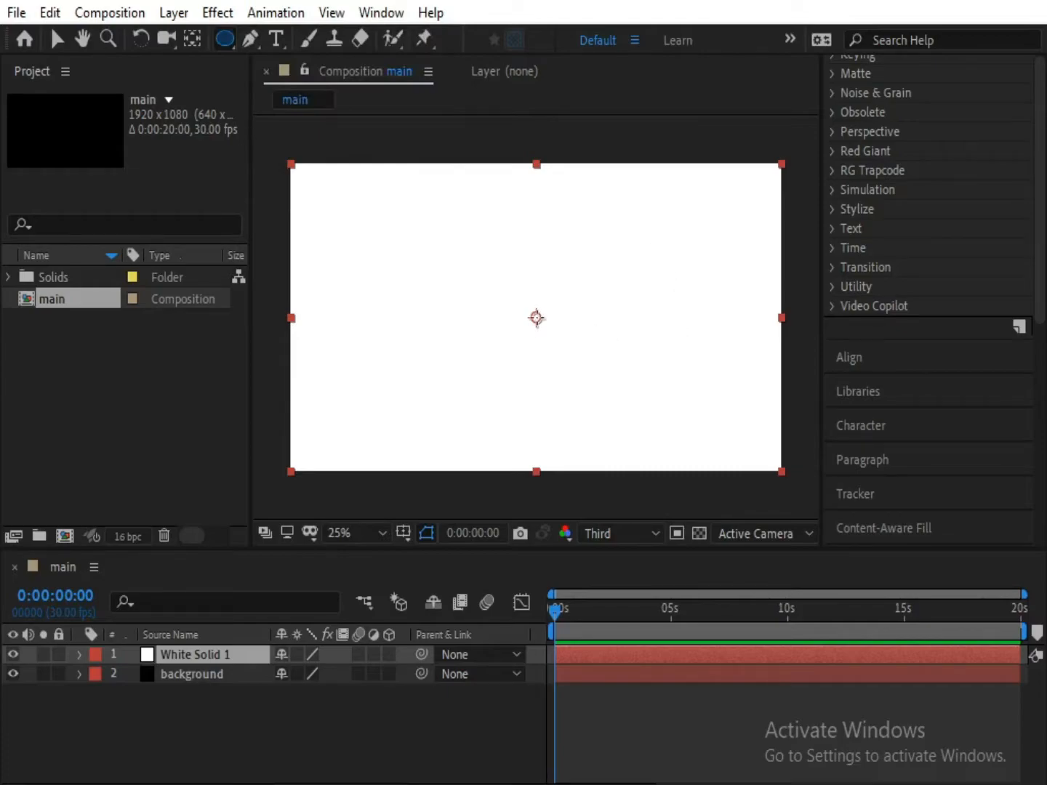
mouse_move(536, 318)
mouse_down()
mouse_move(553, 329)
mouse_move(590, 414)
mouse_up()
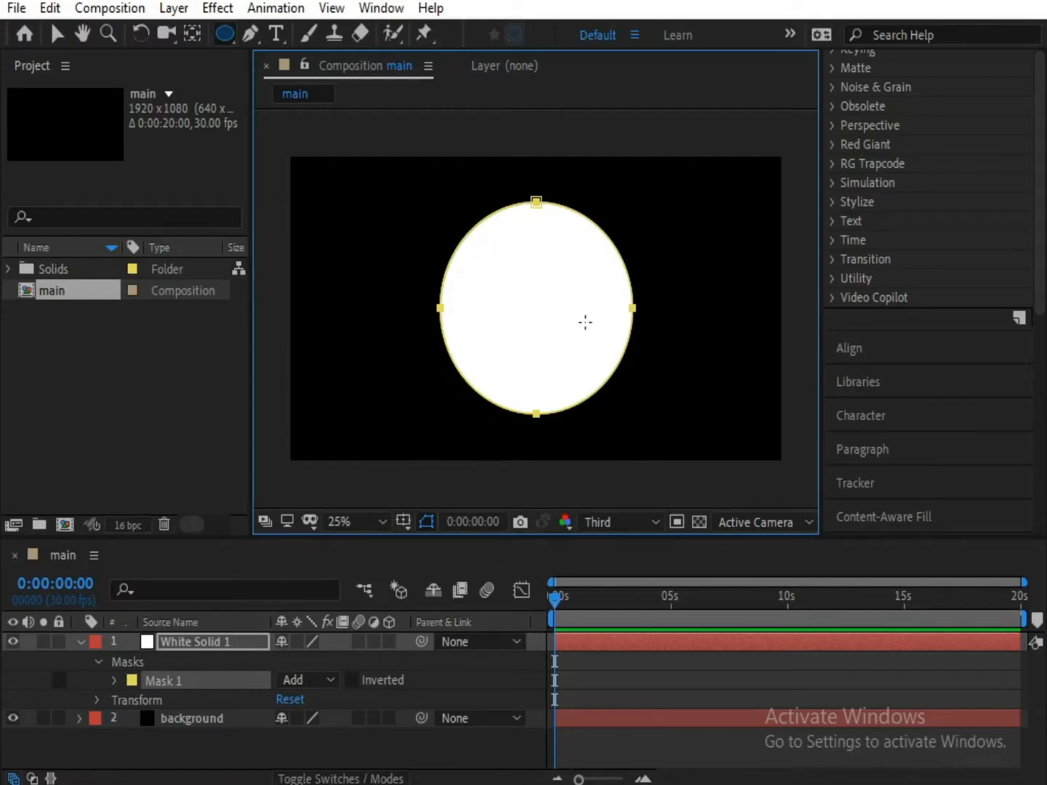
click(162, 681)
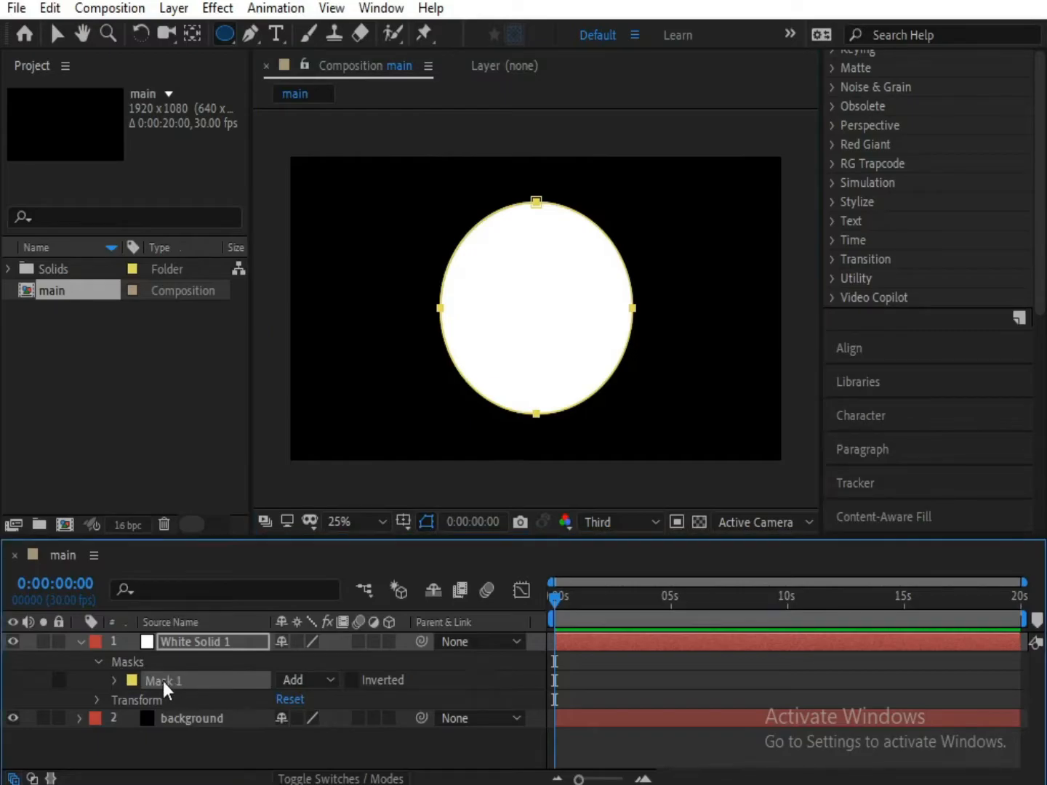
click(318, 679)
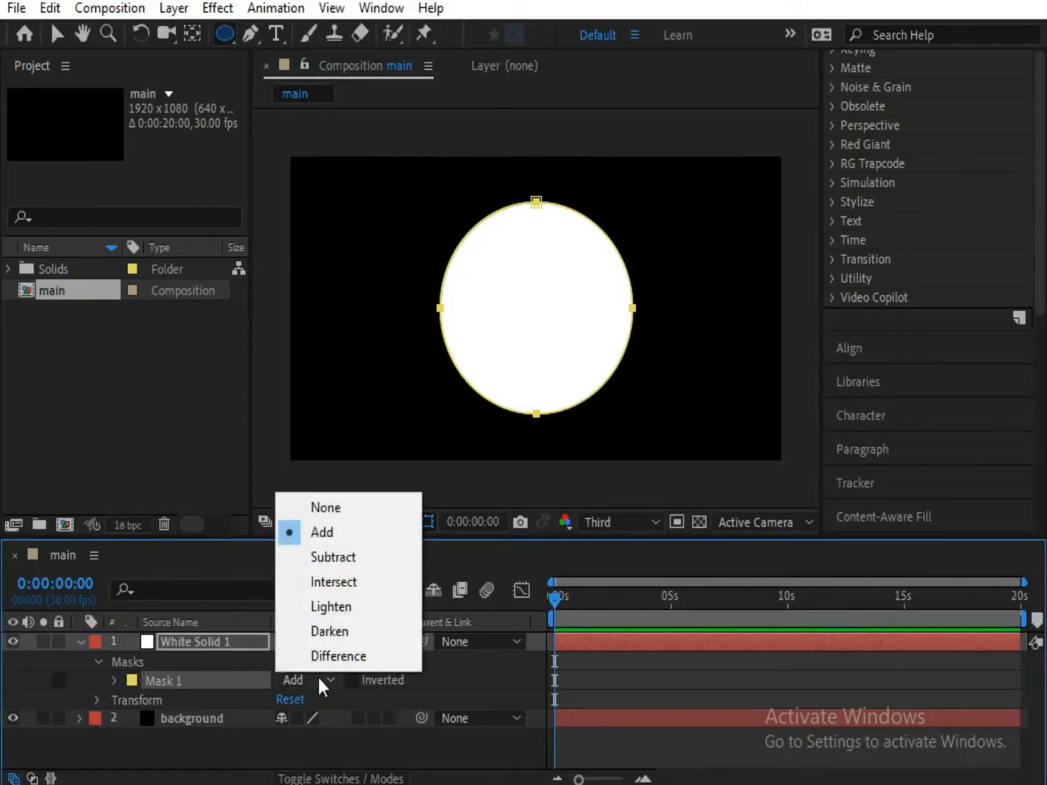
click(340, 509)
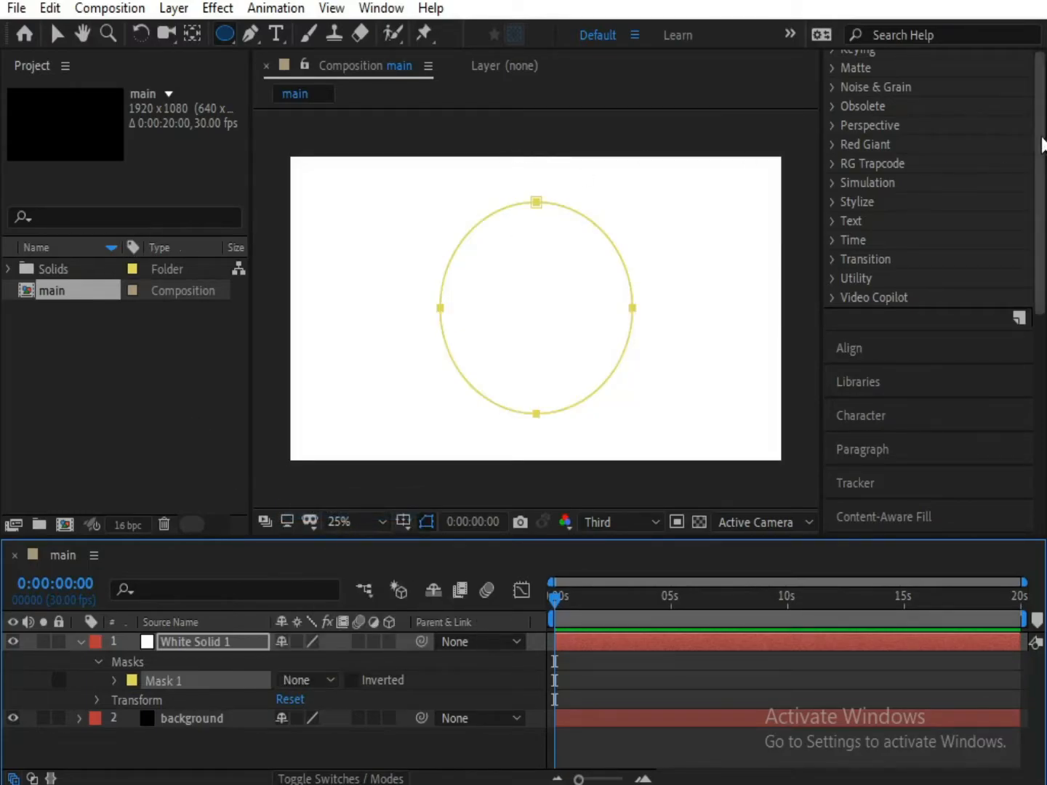
- Search the effects for "stroke" and apply the Generate Stroke effect to the masked white solid
scroll(937, 204, up, 6)
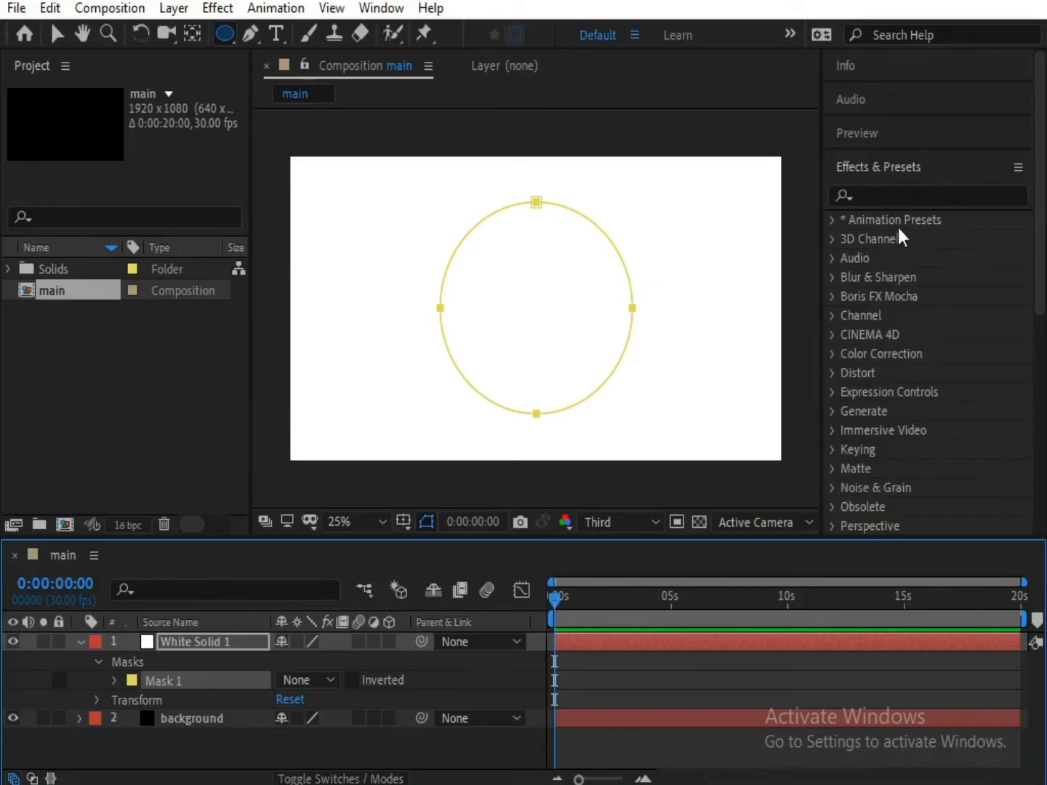
click(891, 156)
click(874, 167)
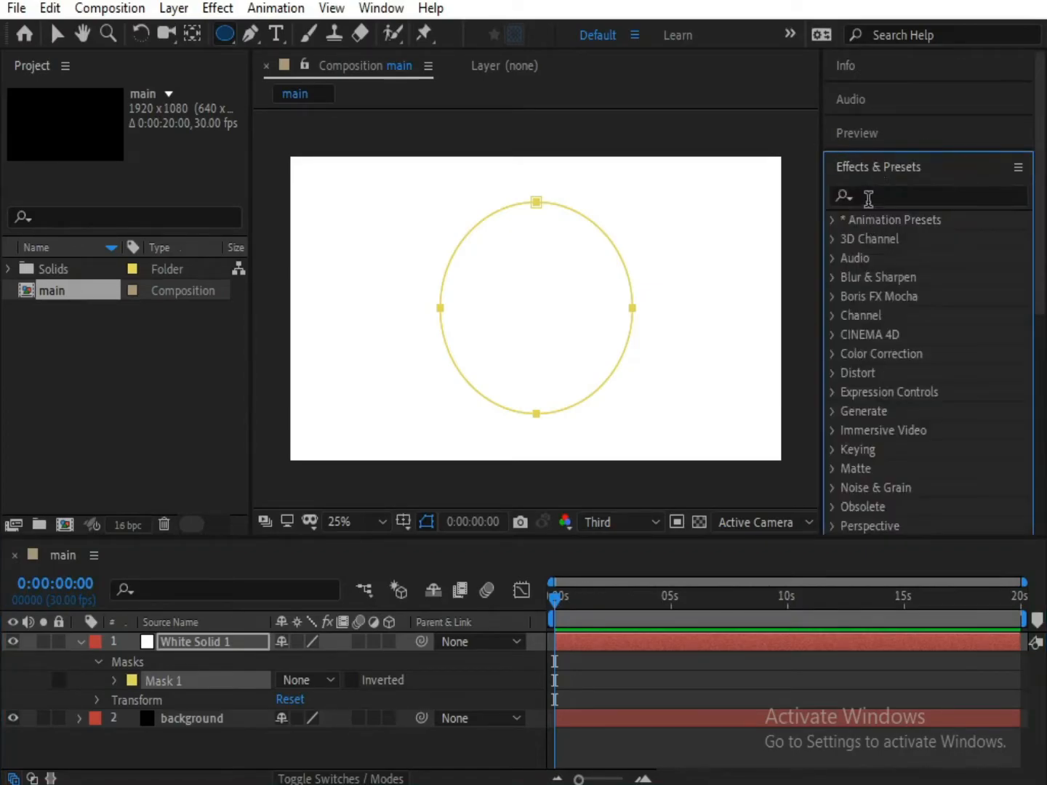
click(867, 199)
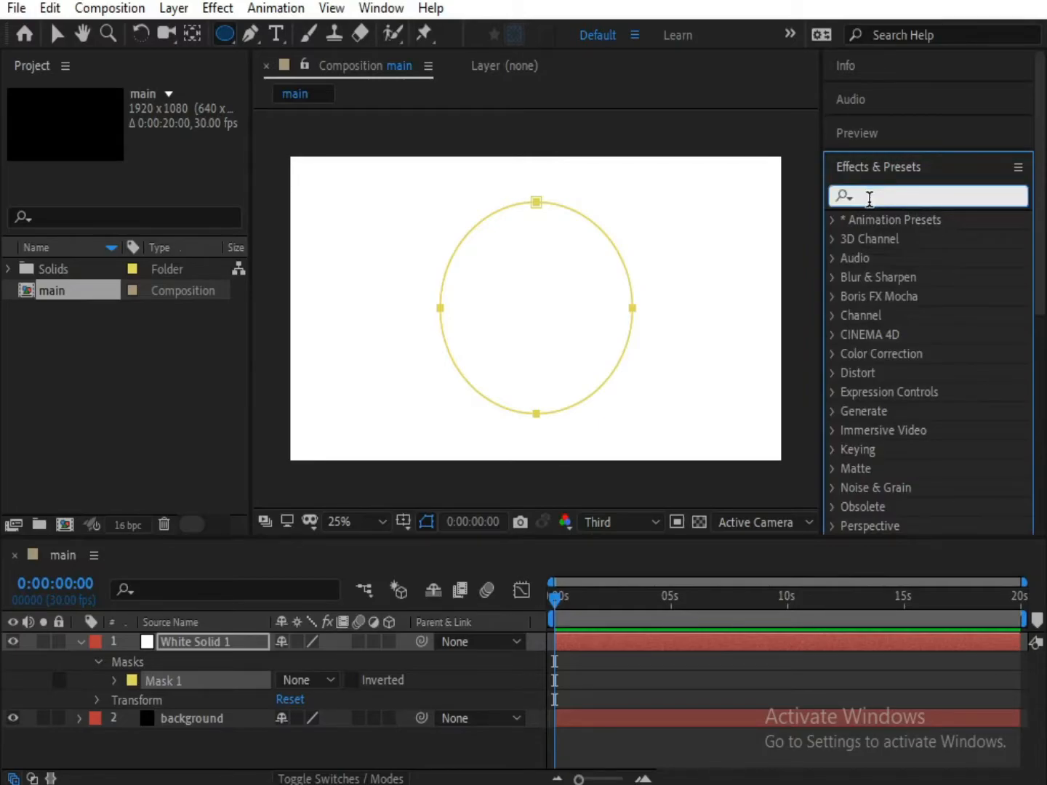
text(st)
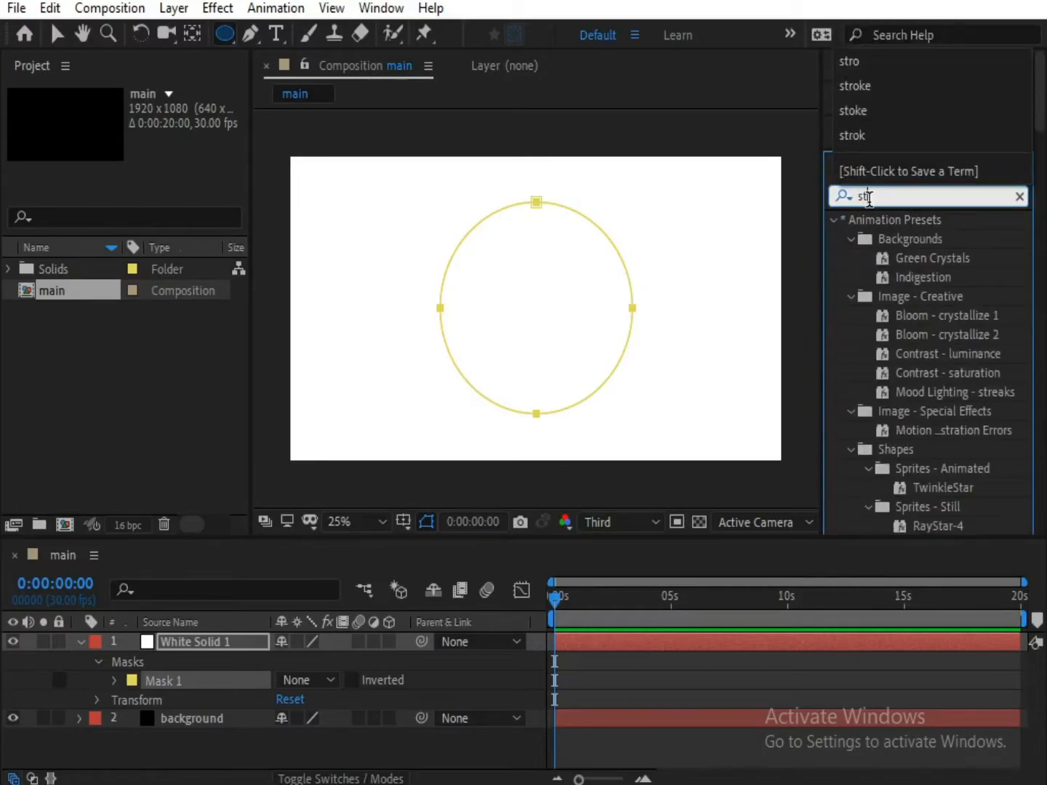
text(rokes)
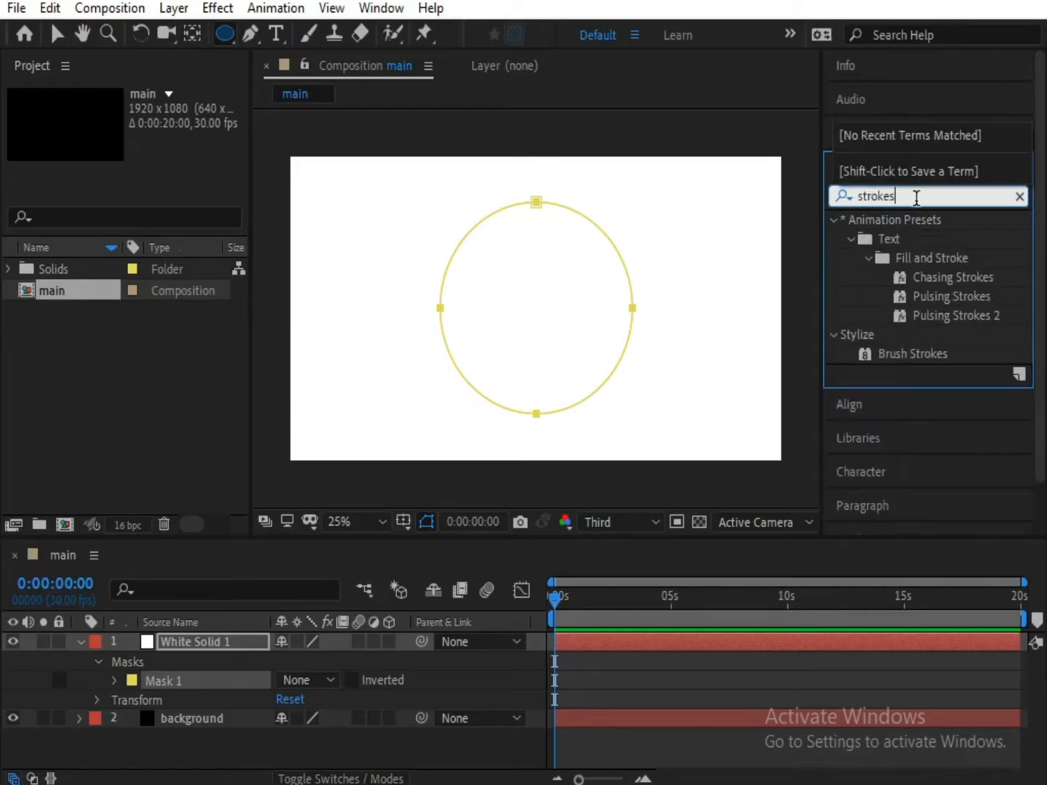
scroll(900, 272, down, 2)
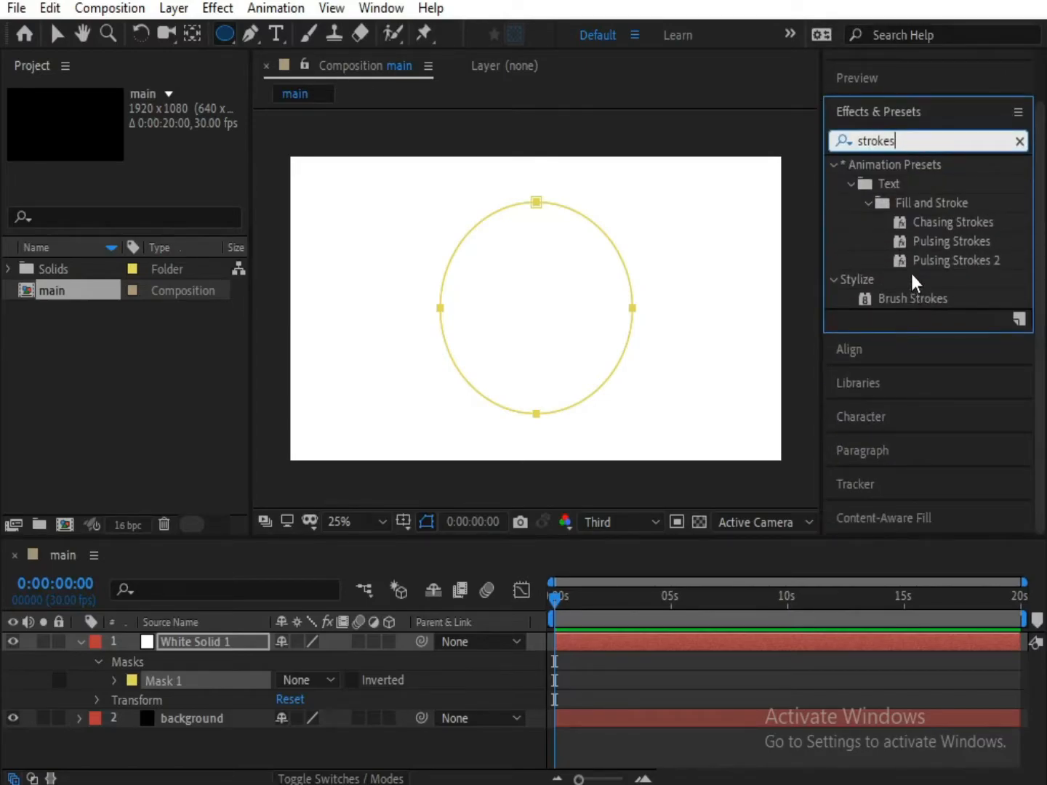
scroll(913, 285, up, 2)
key(BackSpace)
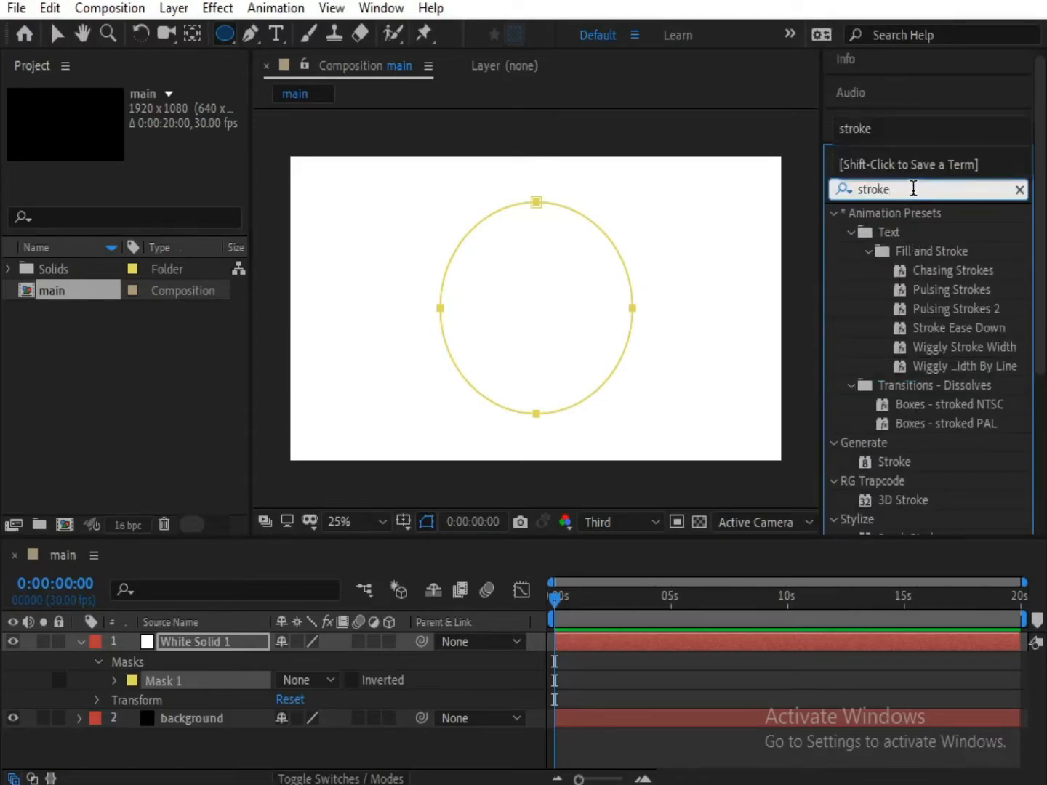
double_click(898, 469)
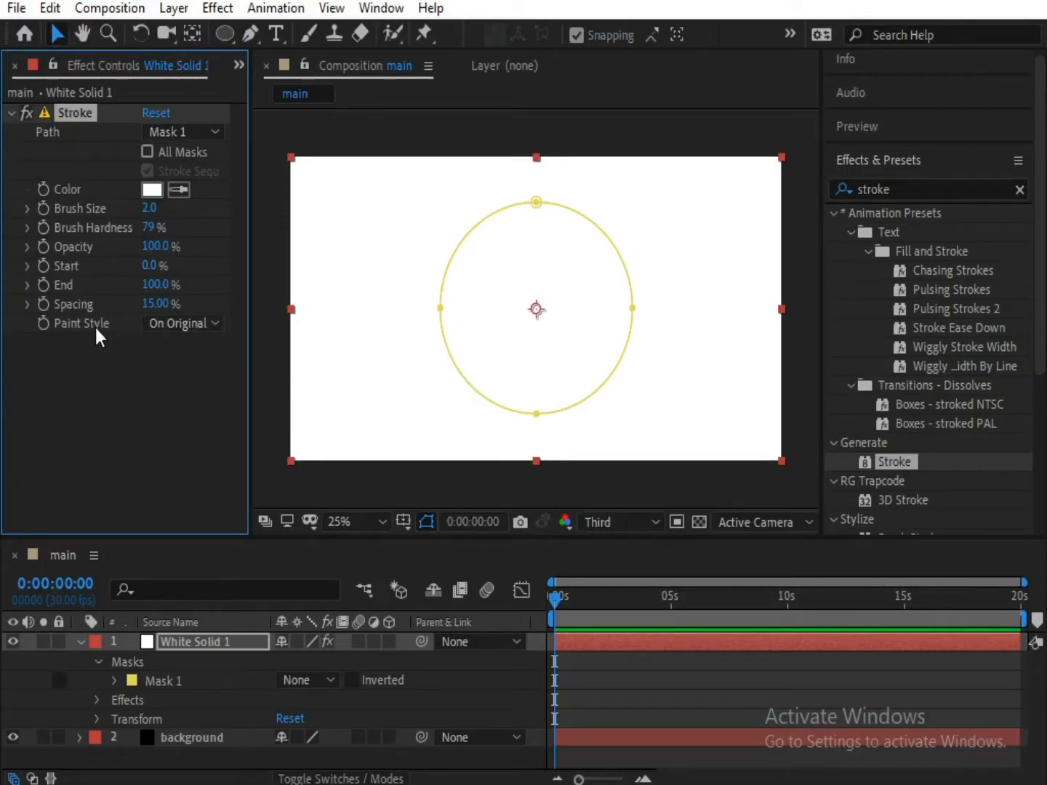
- Set the Stroke effect's paint style to On Transparent and its brush size to 13
click(204, 324)
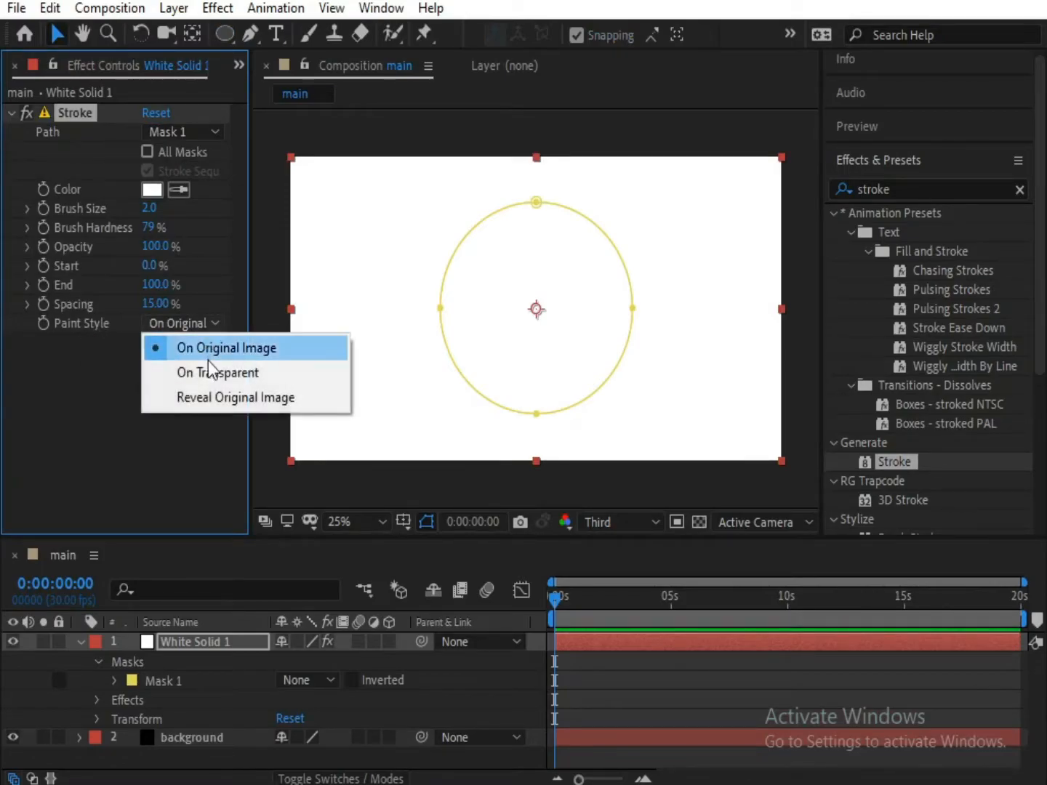
click(206, 374)
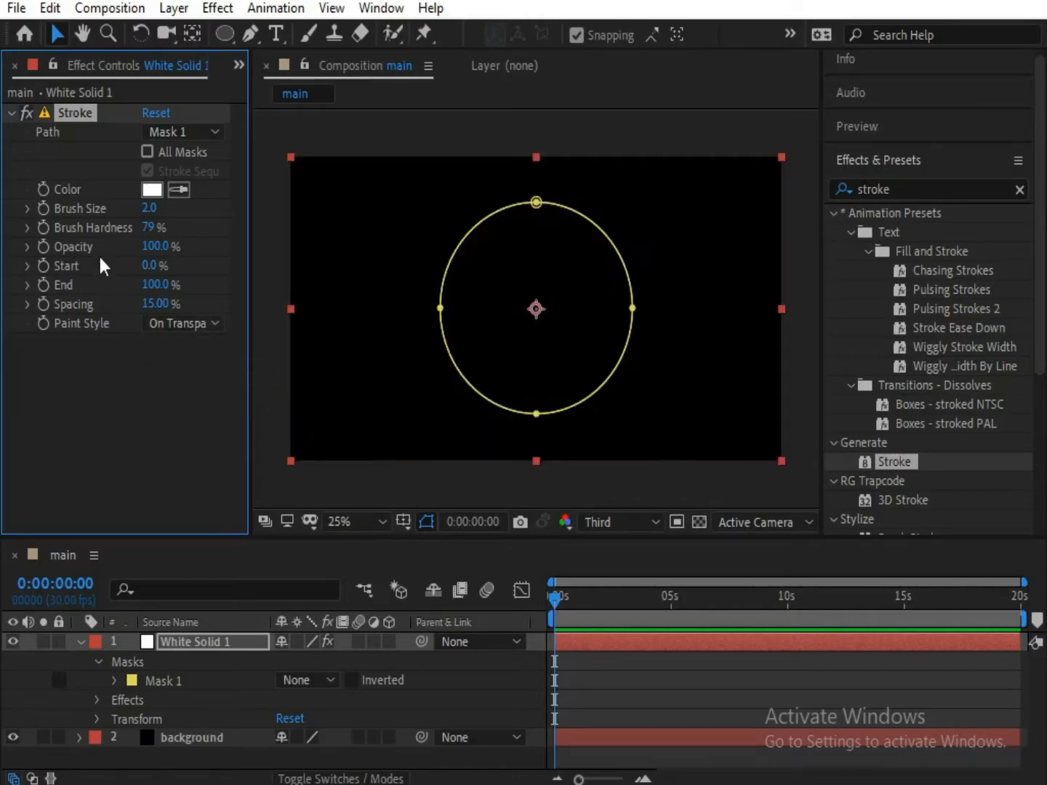
click(149, 208)
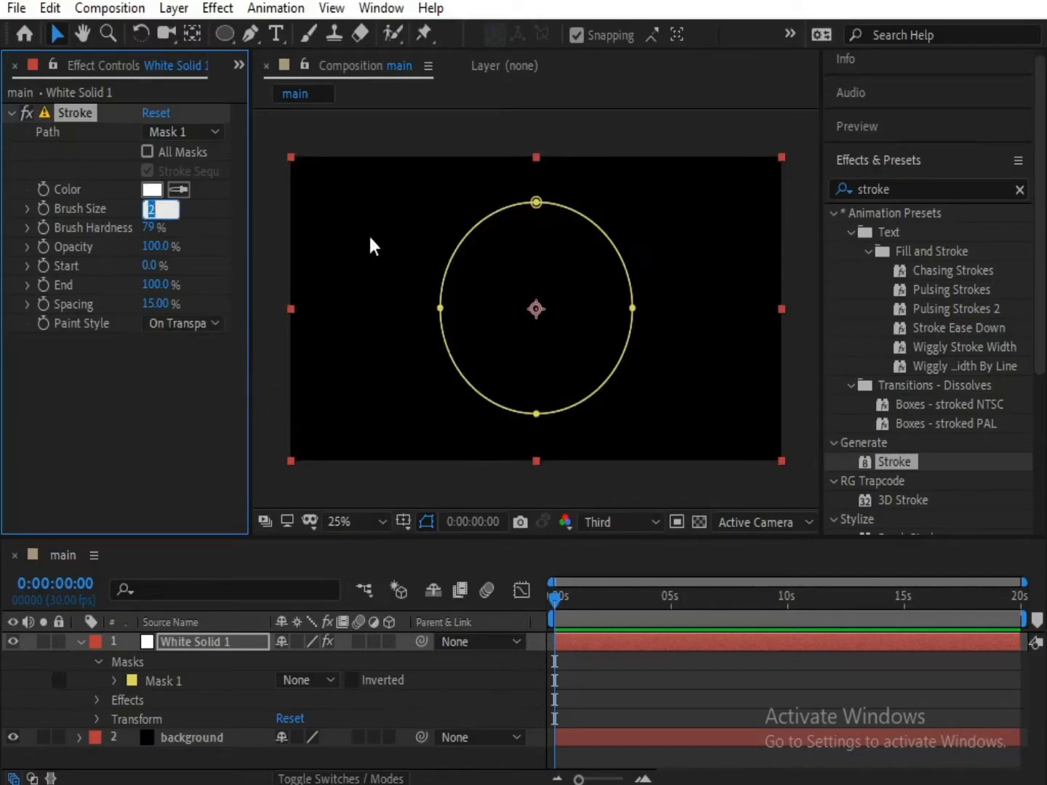
text(13)
key(Return)
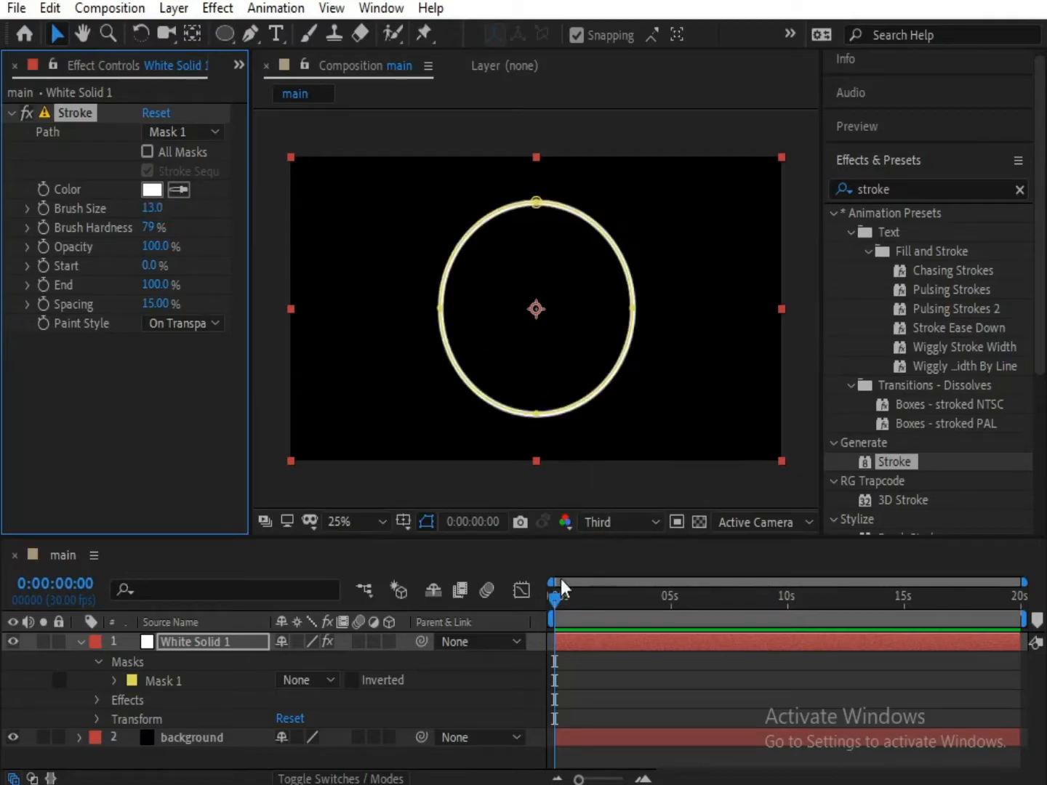
- Enable keyframing of the Stroke effect's Start and End at 0:00:00:00, and set Start to 100%
click(556, 601)
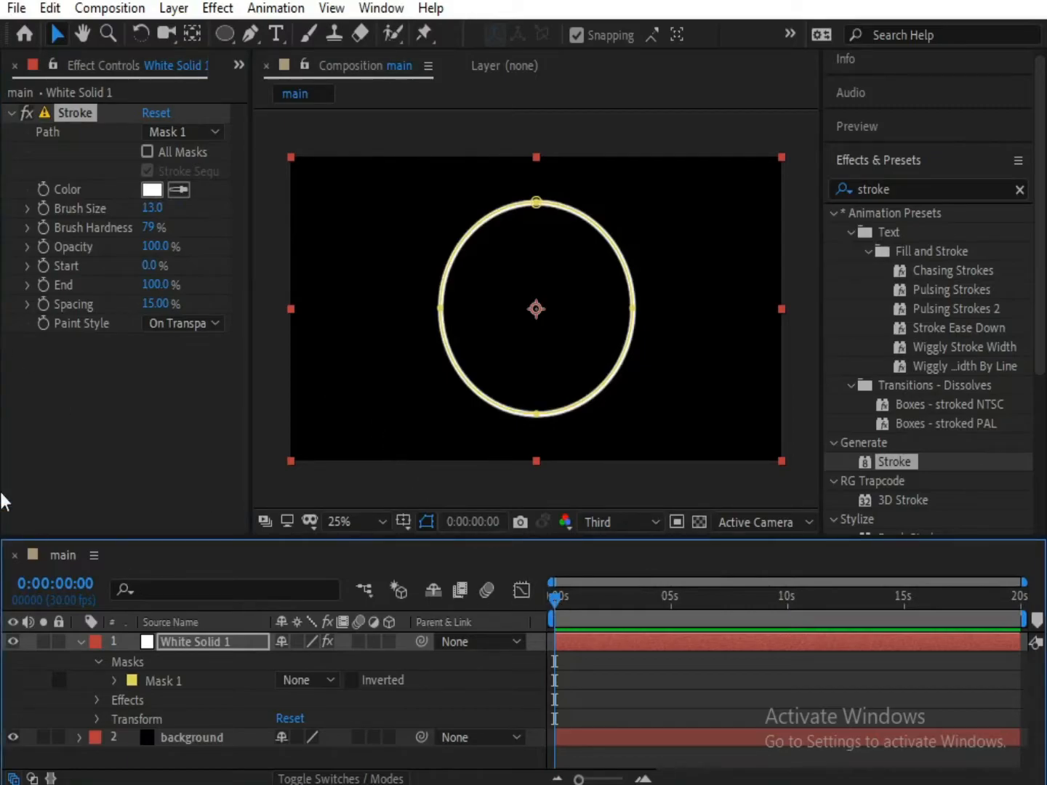
click(43, 266)
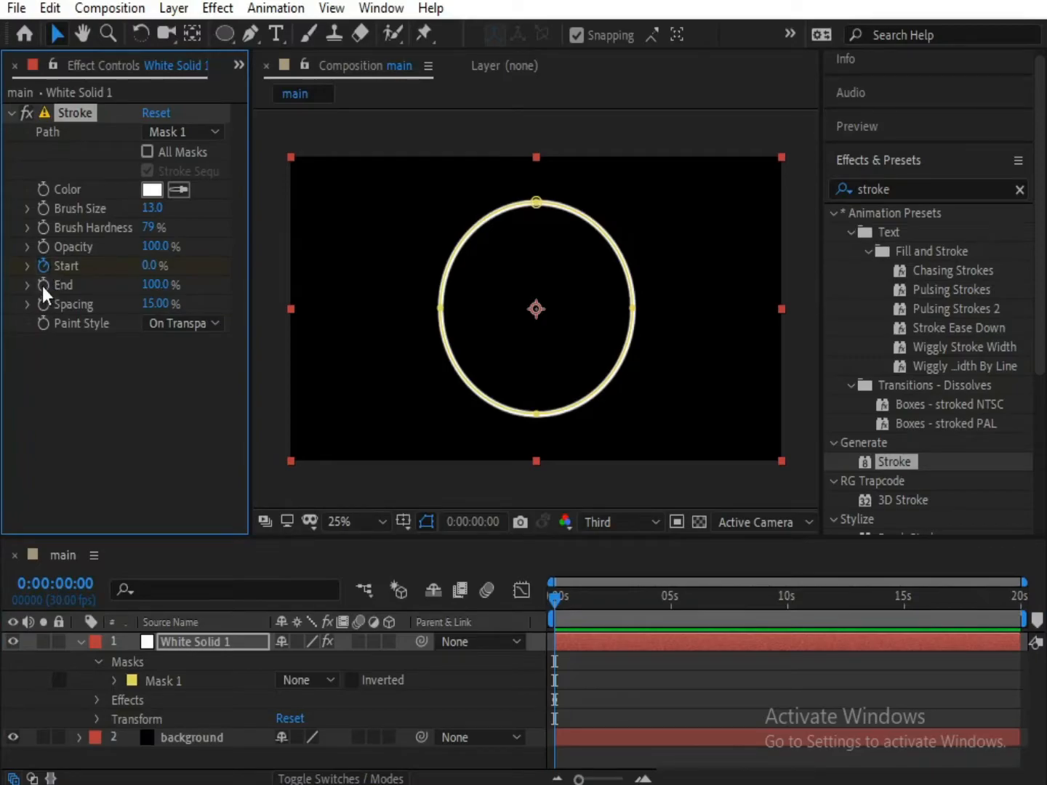
click(153, 267)
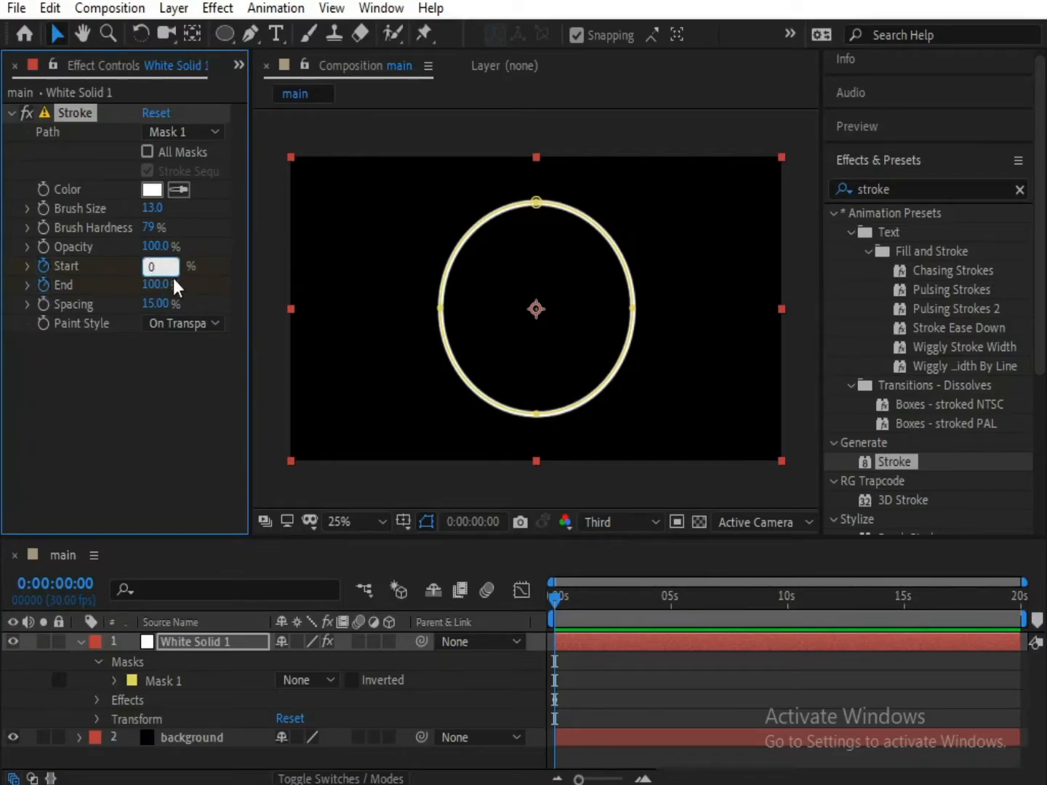
double_click(155, 269)
text(100)
key(Return)
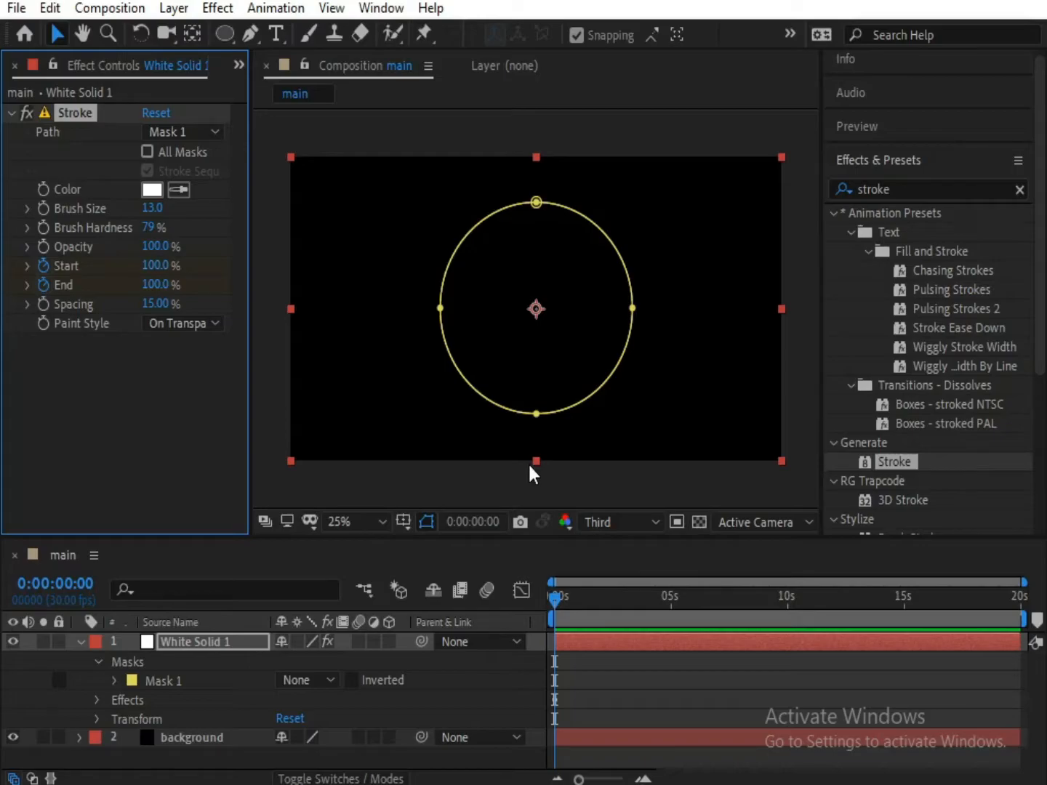
- Keyframe the Stroke effect's Start and End both to 0% at 0:00:01:00
key(space)
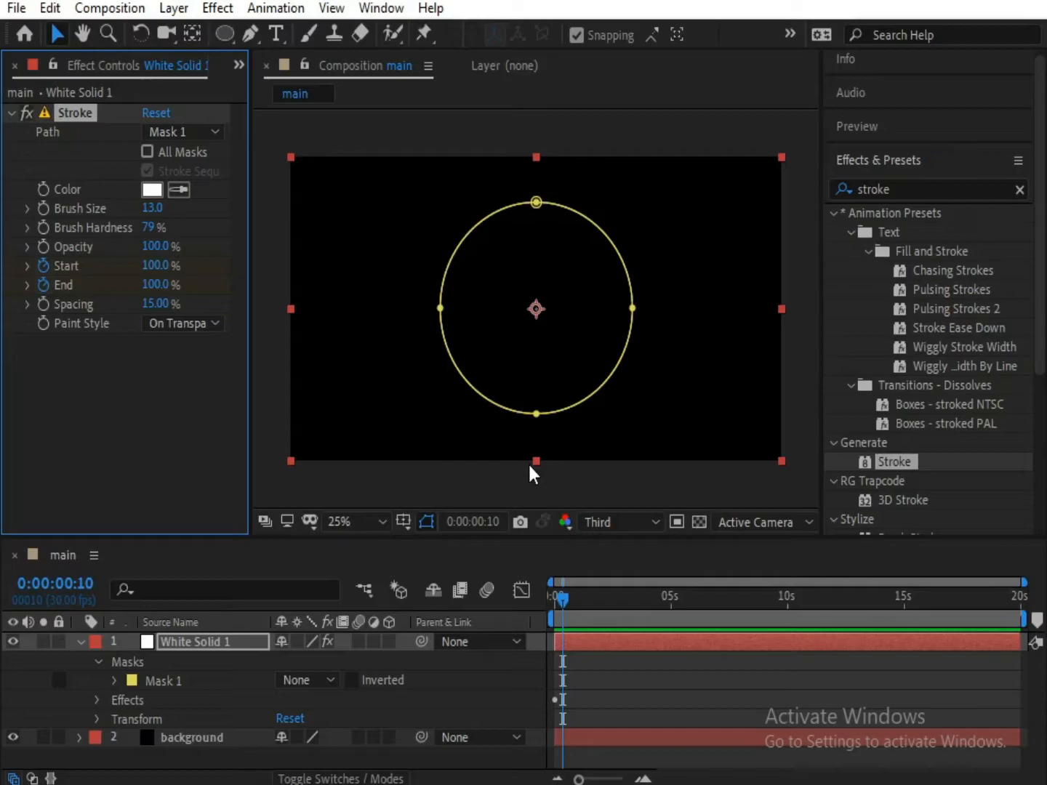
key(space)
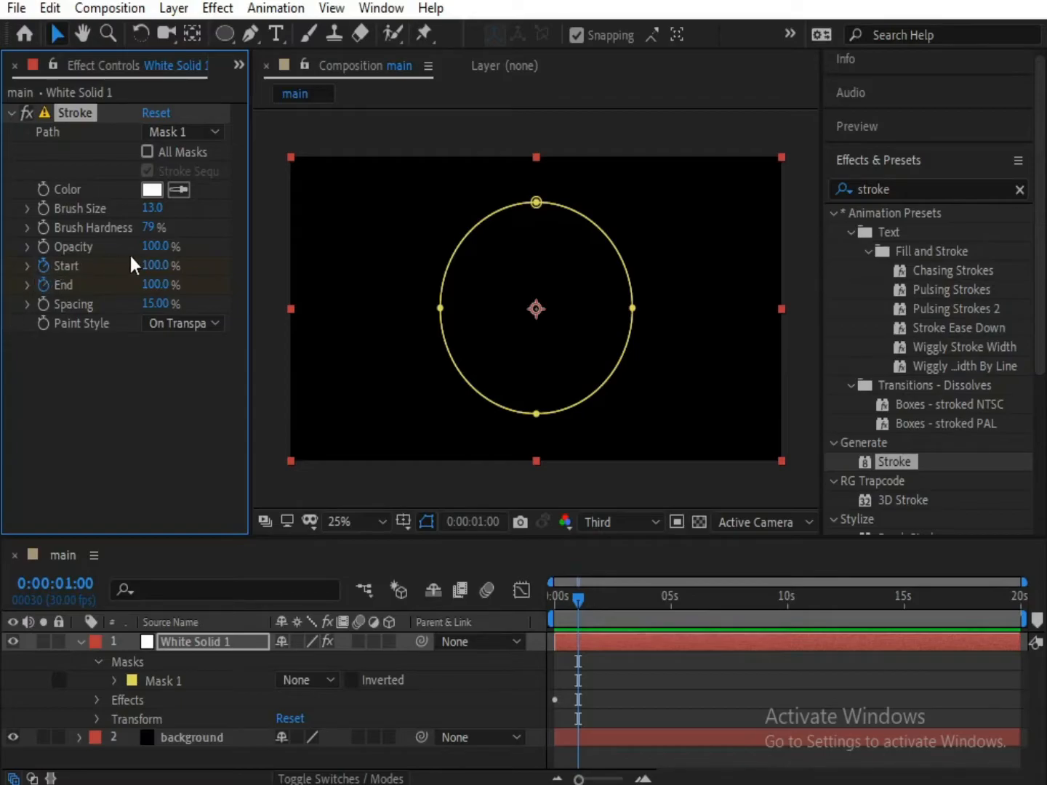
click(155, 265)
text(0)
key(Tab)
text(0)
key(Return)
- Reveal the white solid's keyframes and shift both End keyframes so the first one sits at 0:00:00:08
click(583, 643)
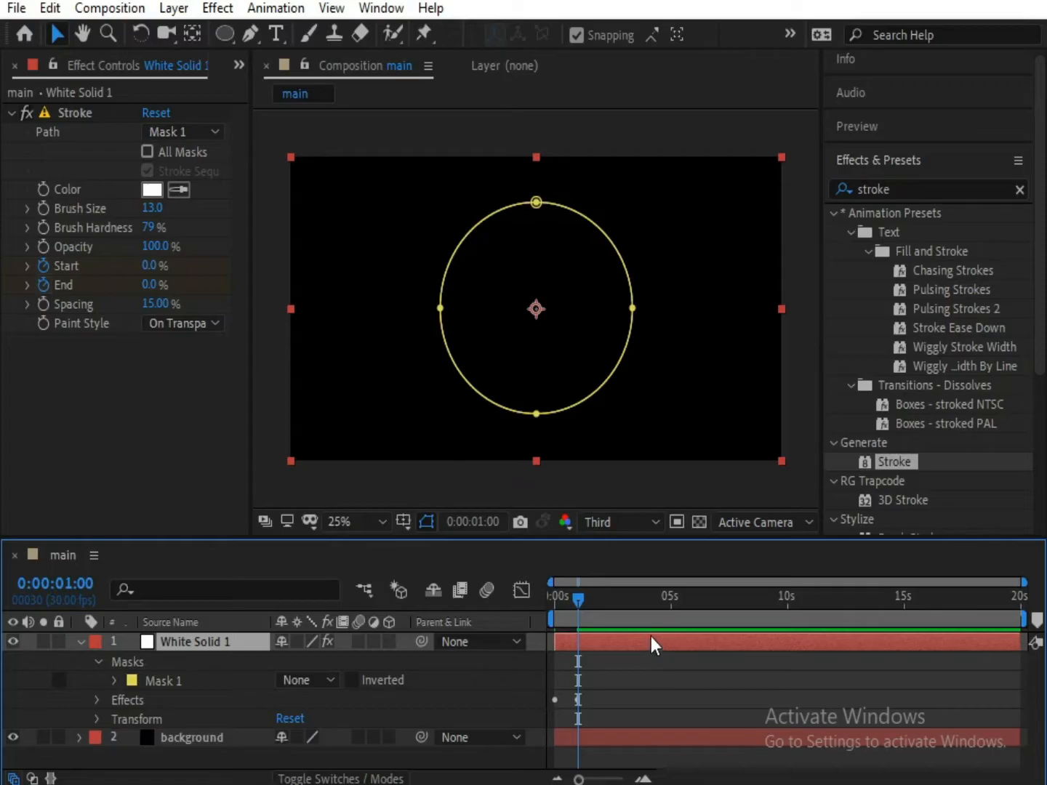
key(u)
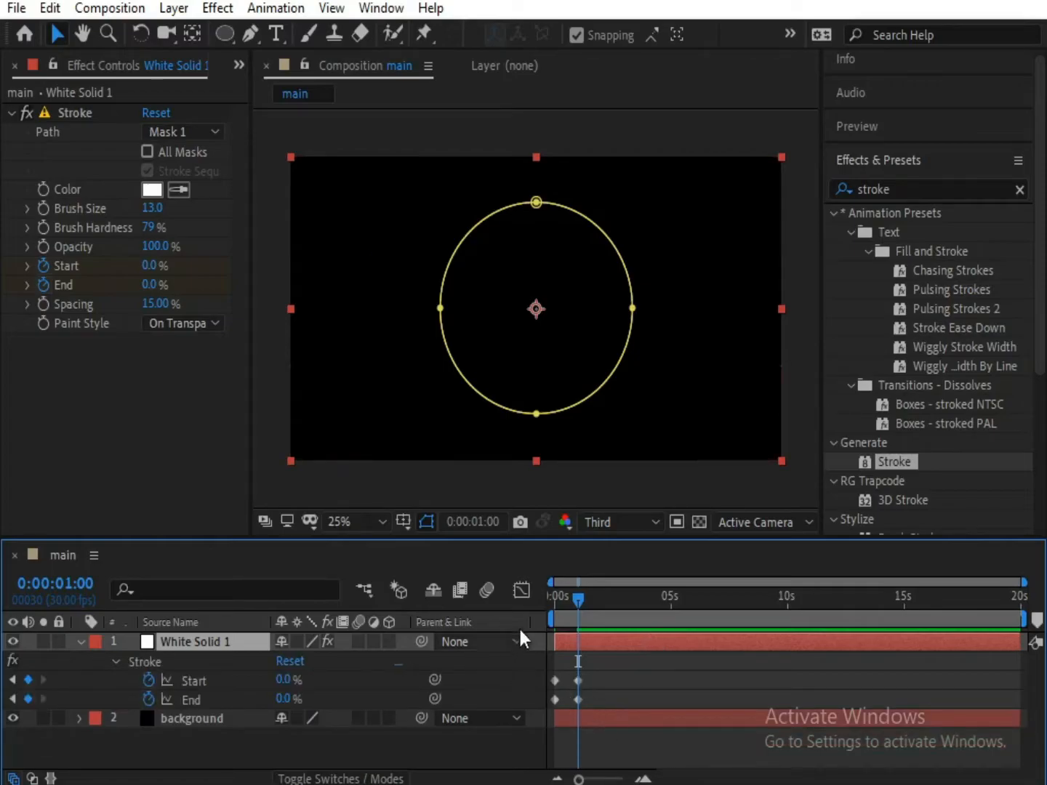
drag(582, 600, 564, 605)
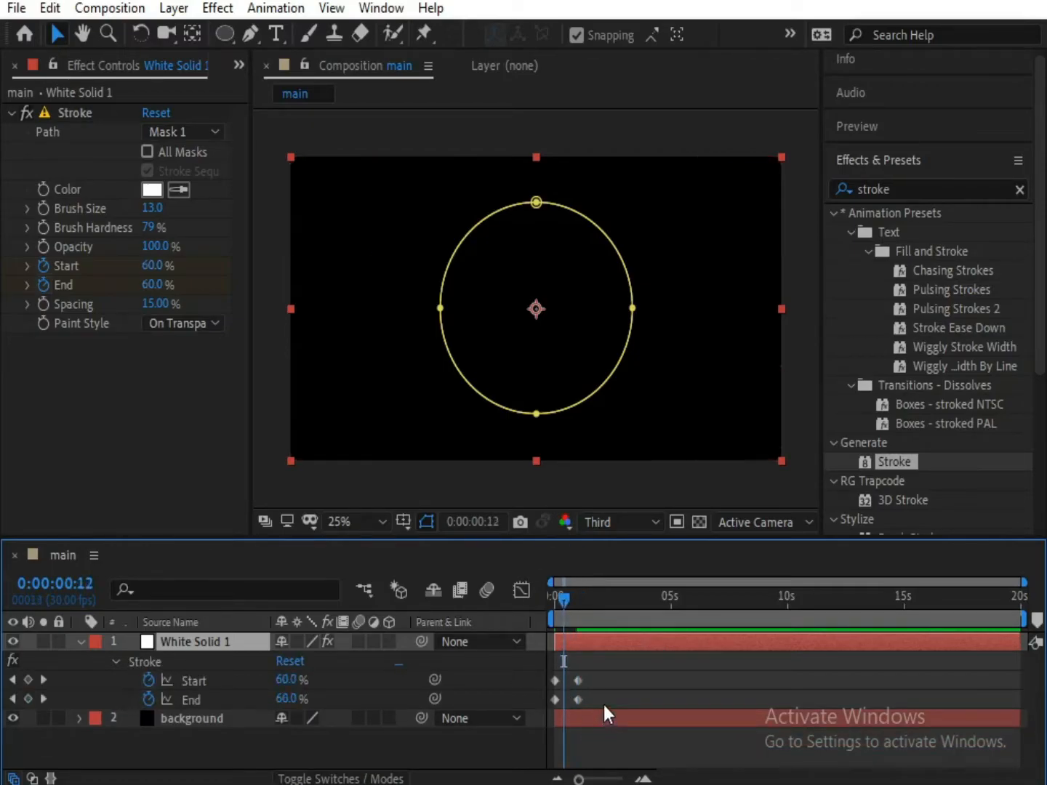
click(580, 706)
drag(580, 705, 534, 720)
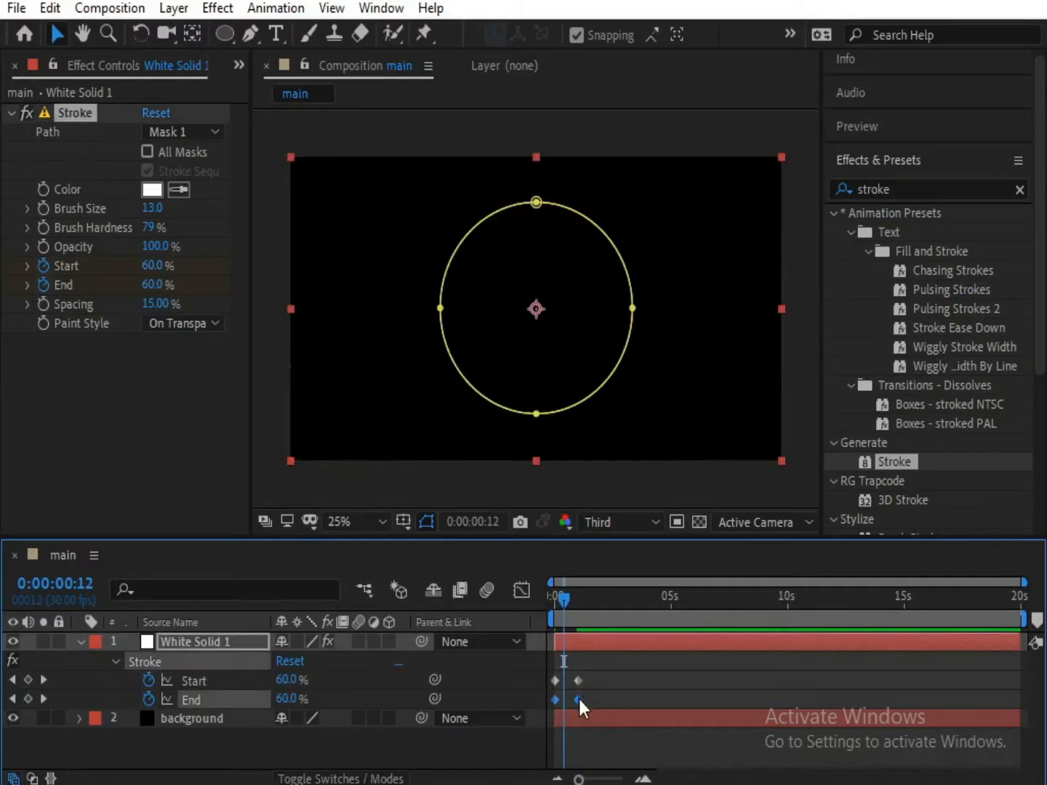
mouse_move(576, 700)
drag(576, 700, 583, 703)
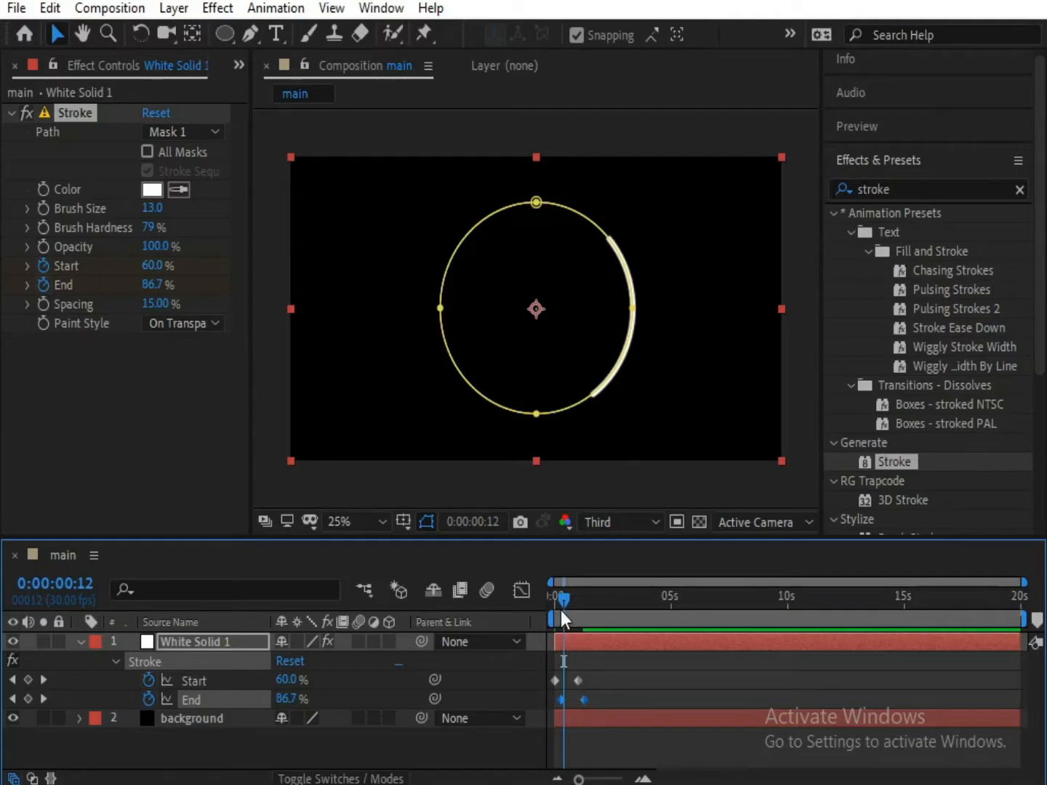
mouse_move(560, 605)
mouse_down()
mouse_move(548, 603)
mouse_move(559, 605)
mouse_up()
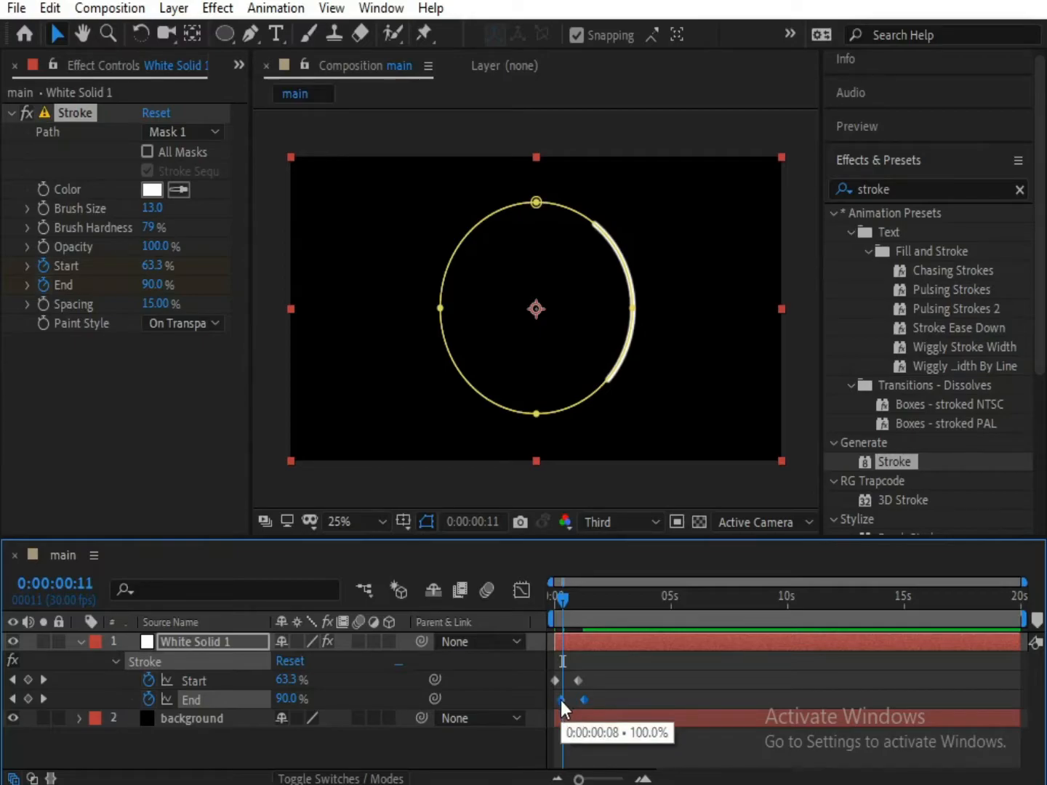
mouse_move(562, 705)
mouse_down()
mouse_move(570, 706)
mouse_move(560, 701)
mouse_up()
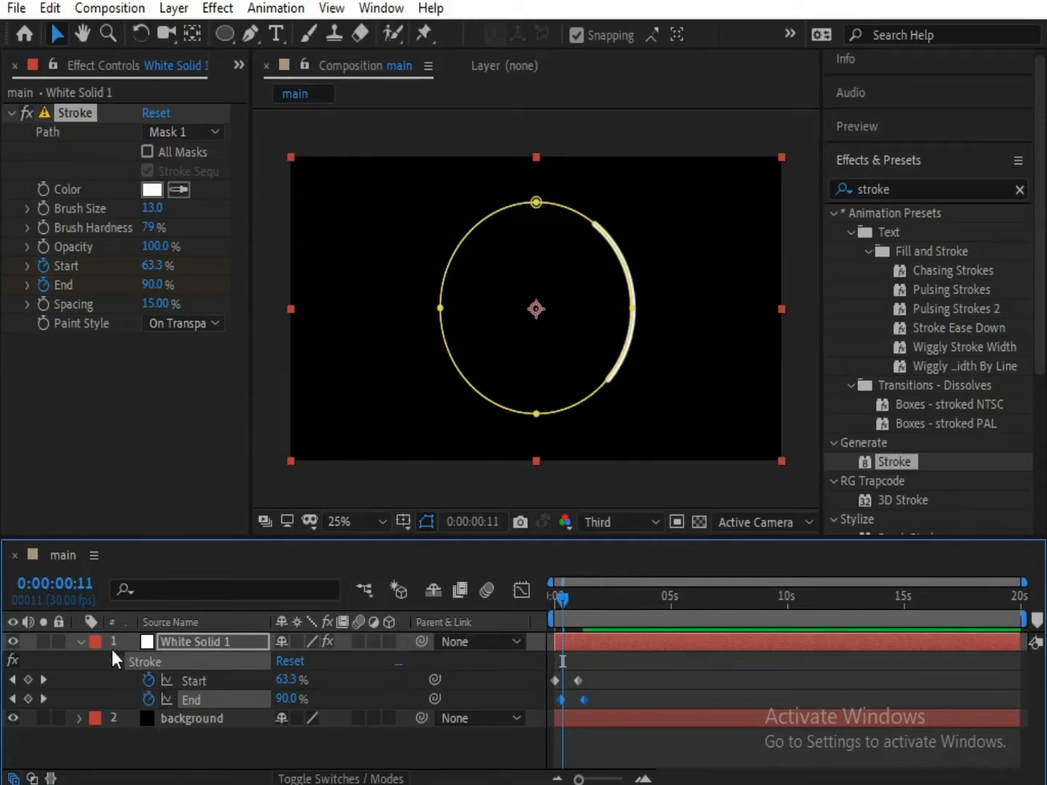
- Rename the white solid layer as 1 and collapse its properties
right_click(170, 642)
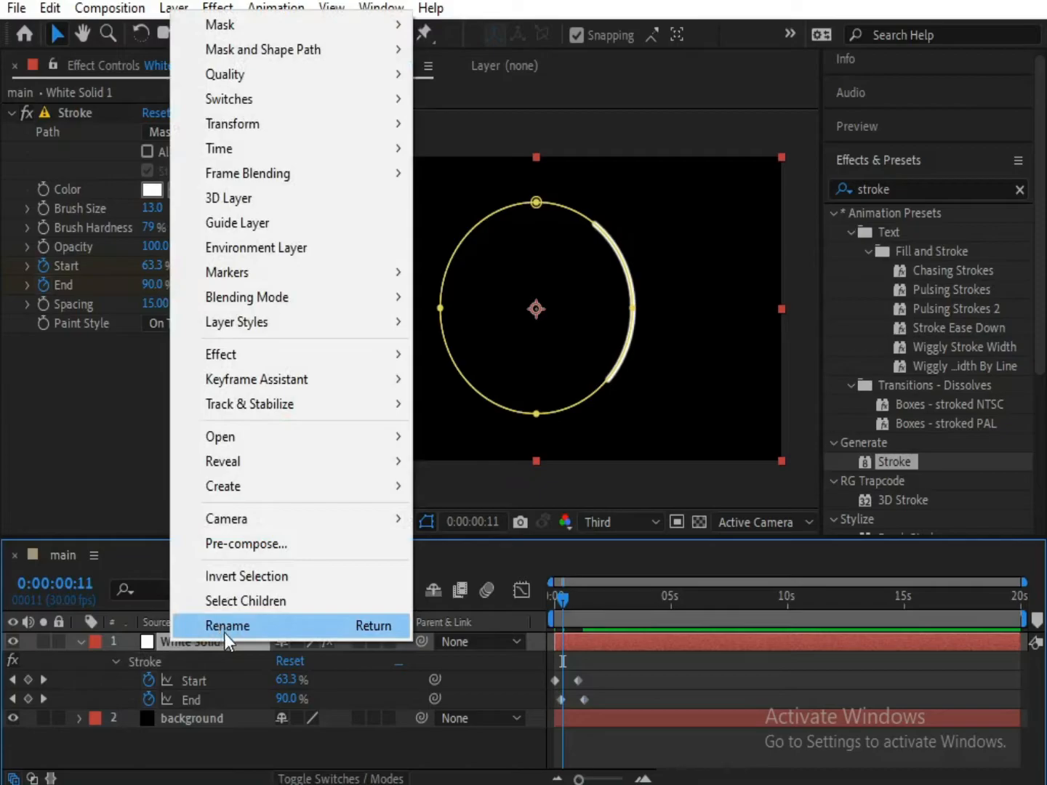
click(224, 633)
text(1)
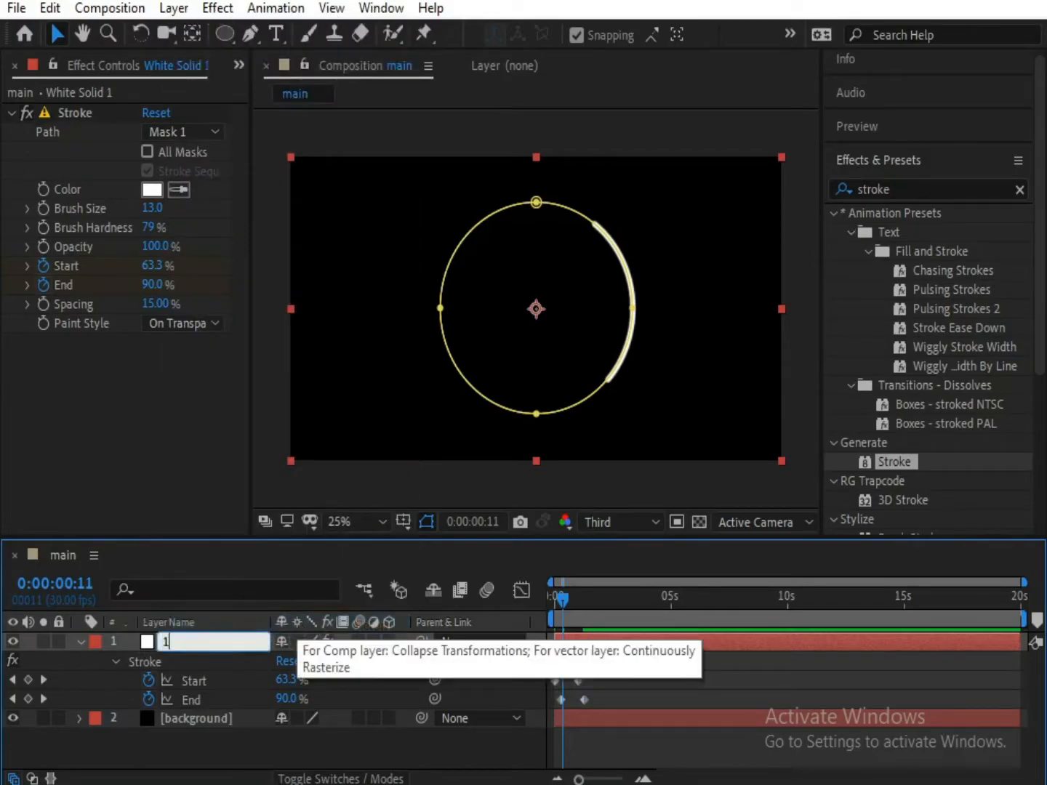
key(Return)
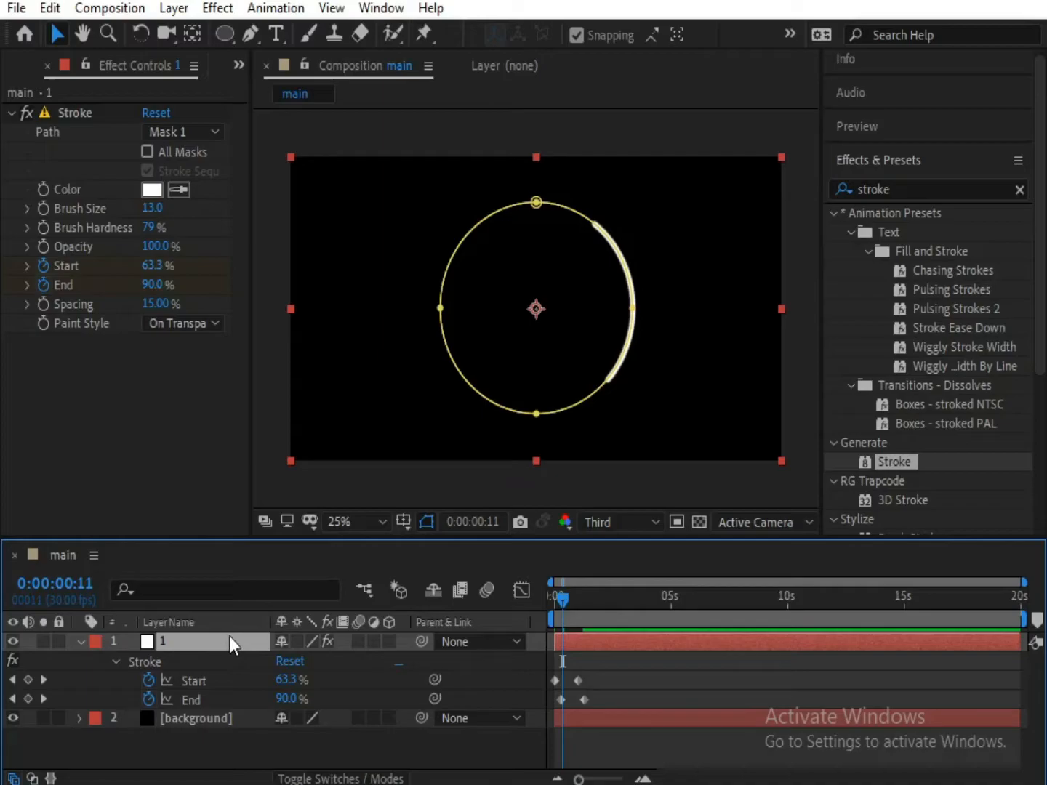
click(80, 641)
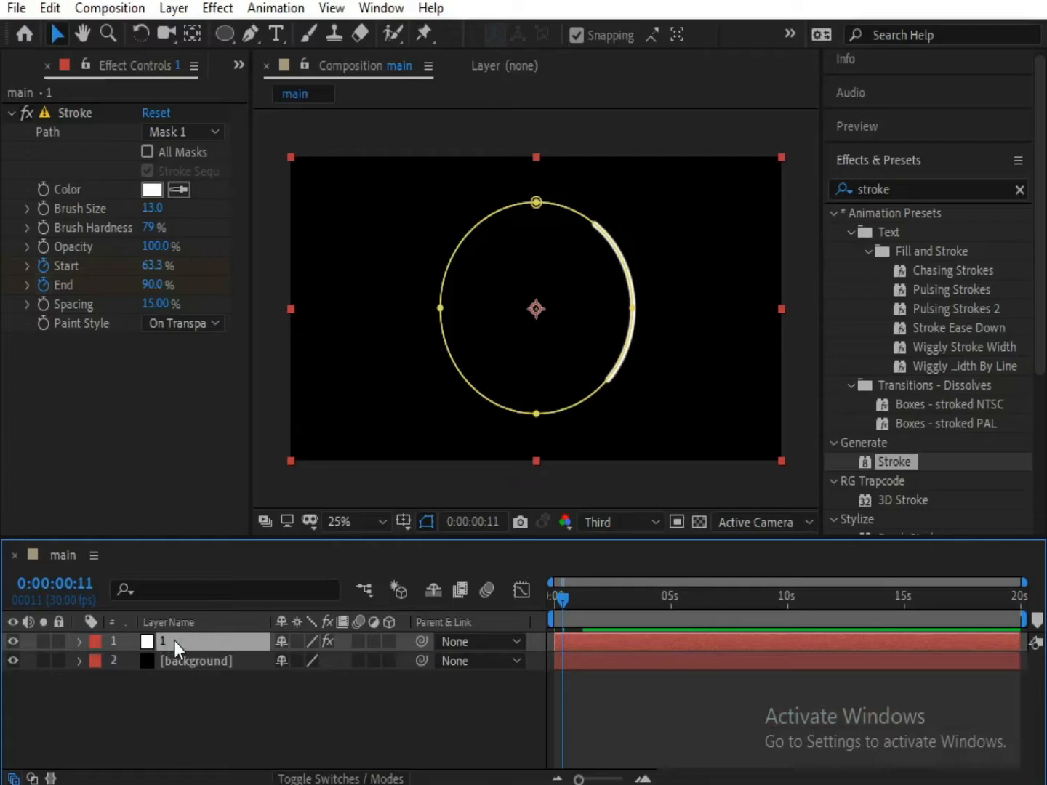
- Duplicate layer 1 and rotate the copy's mask about half a turn to place its arc opposite the original
click(158, 661)
click(173, 637)
key(ctrl+d)
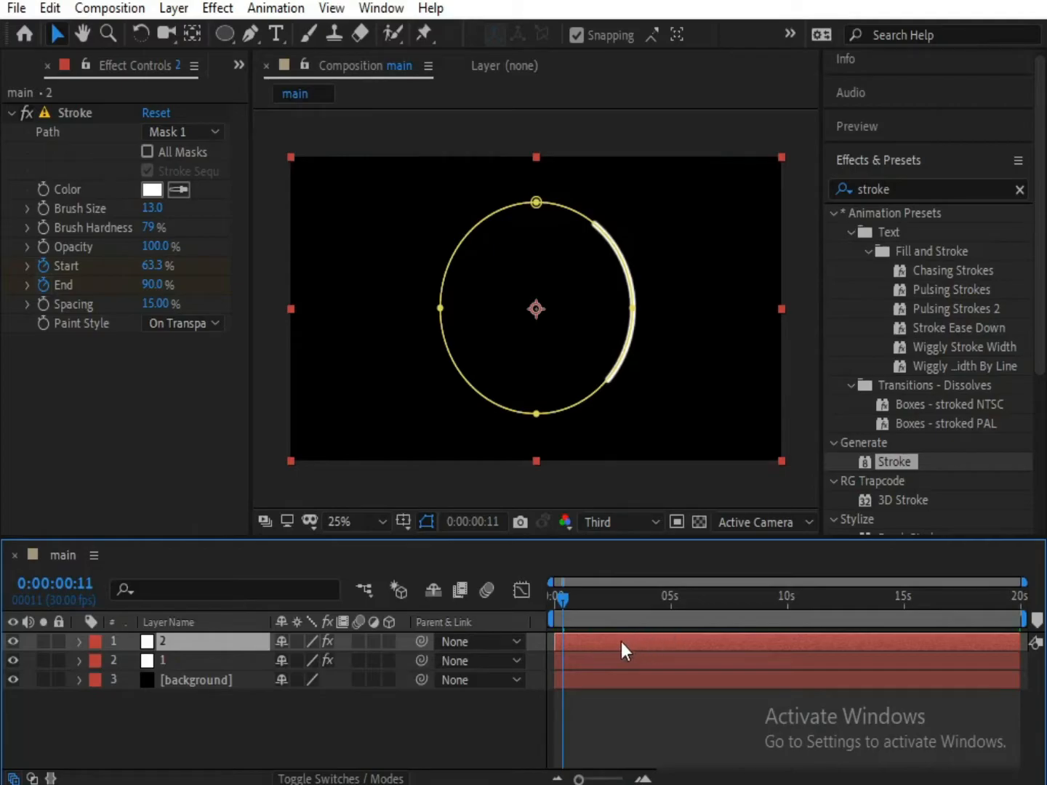
click(627, 275)
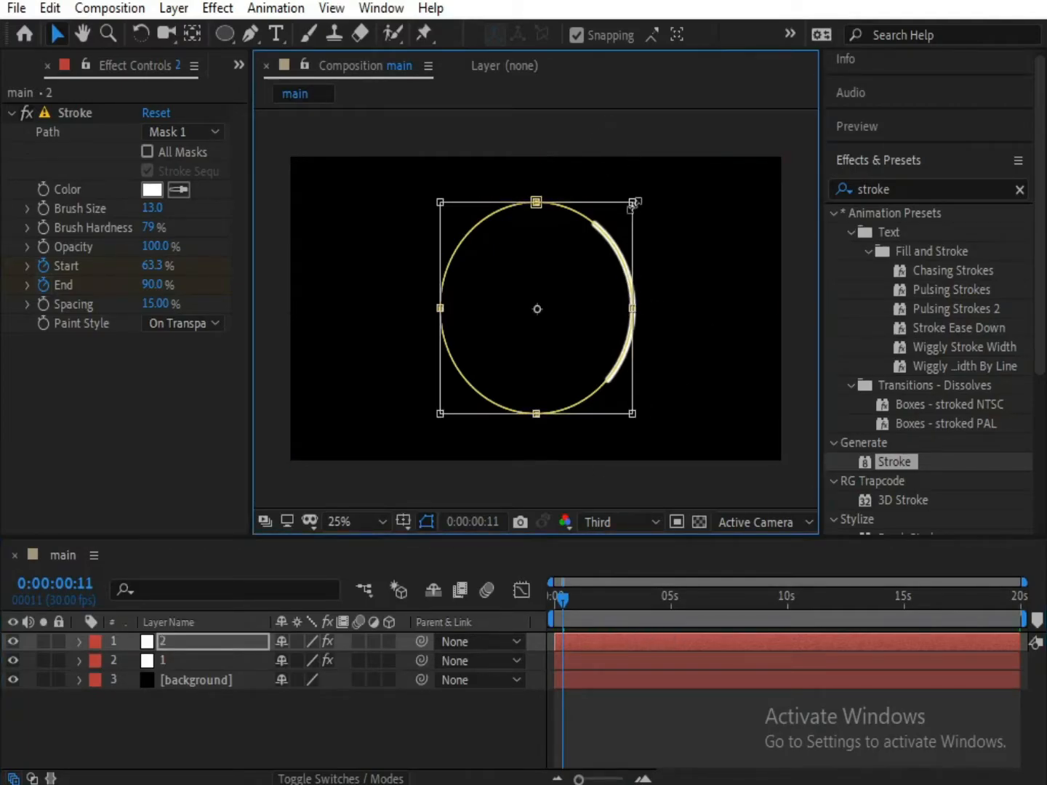
drag(638, 192, 309, 534)
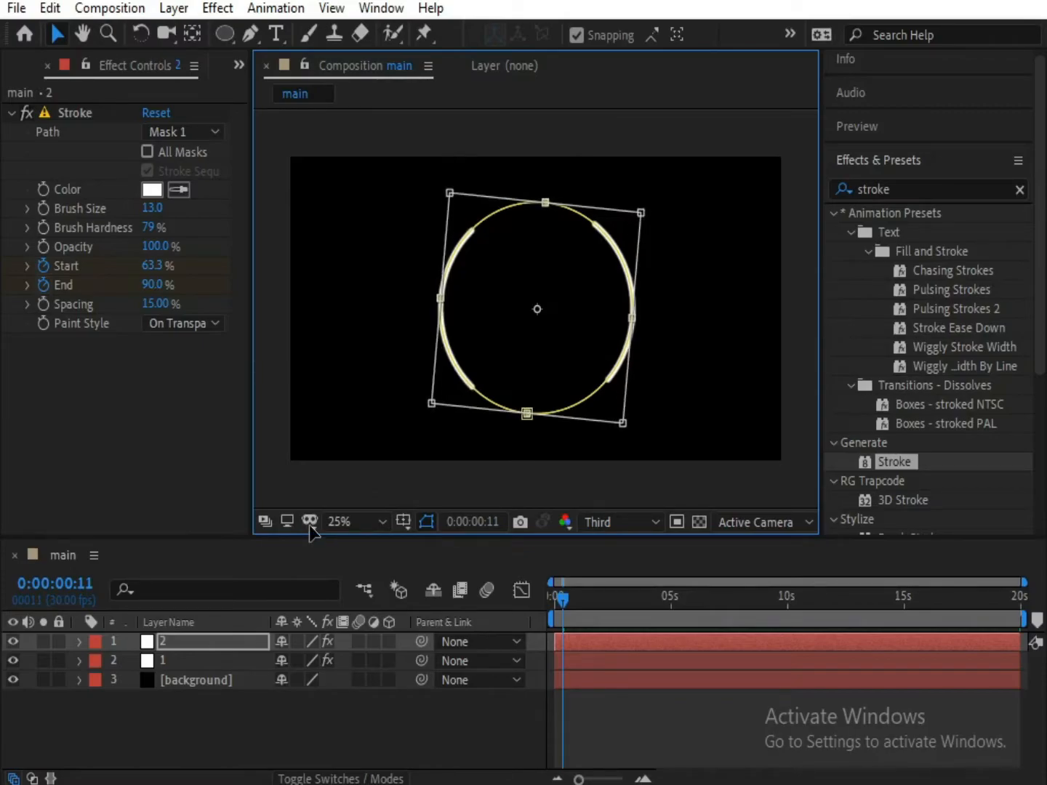
click(607, 649)
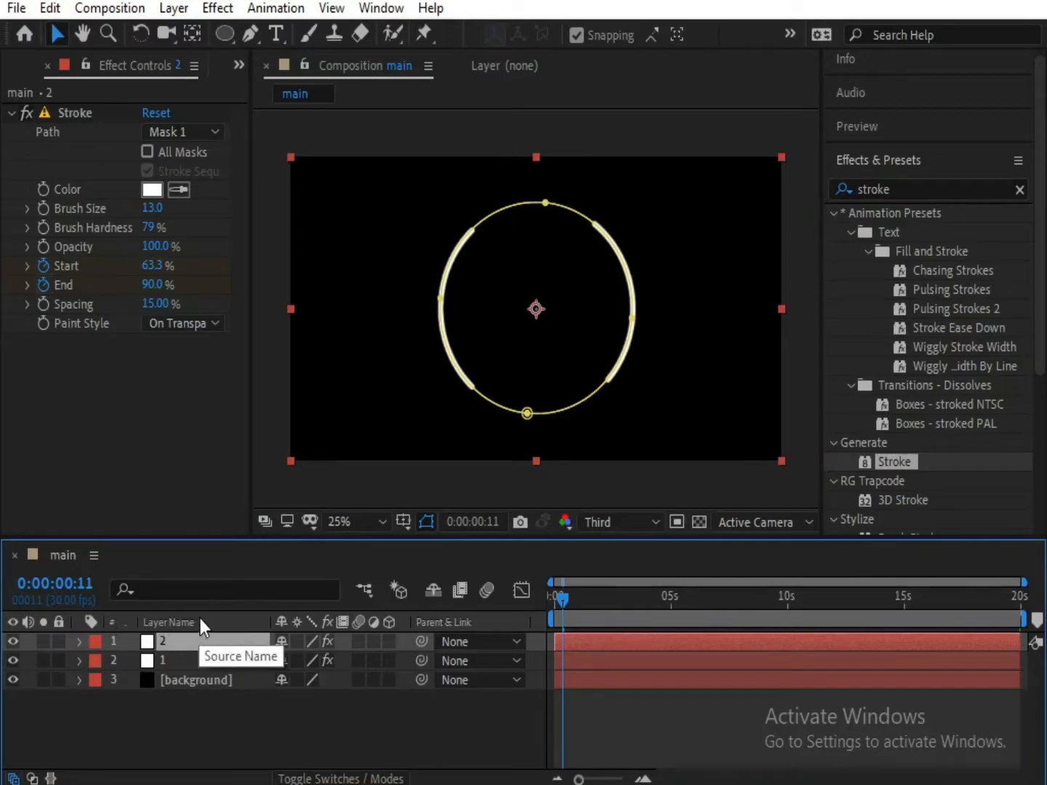
- Duplicate layer 2 and rotate the new copy's mask until its arc spans the top of the circle
key(ctrl+d)
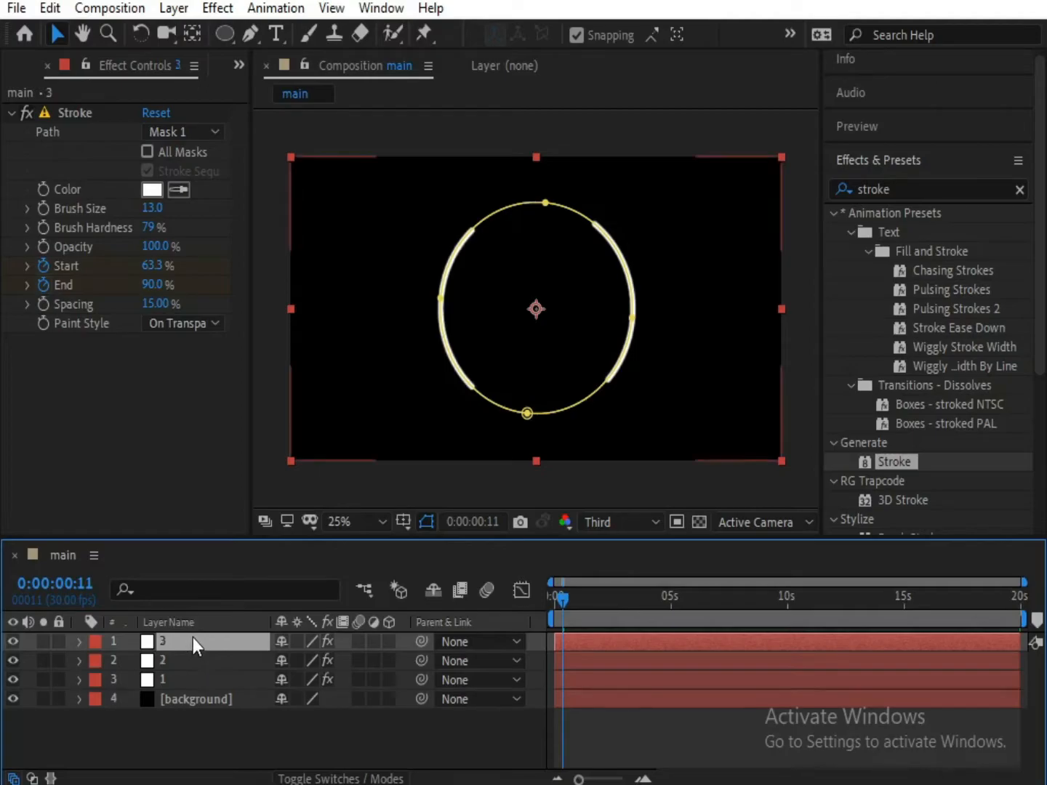
click(627, 269)
click(625, 641)
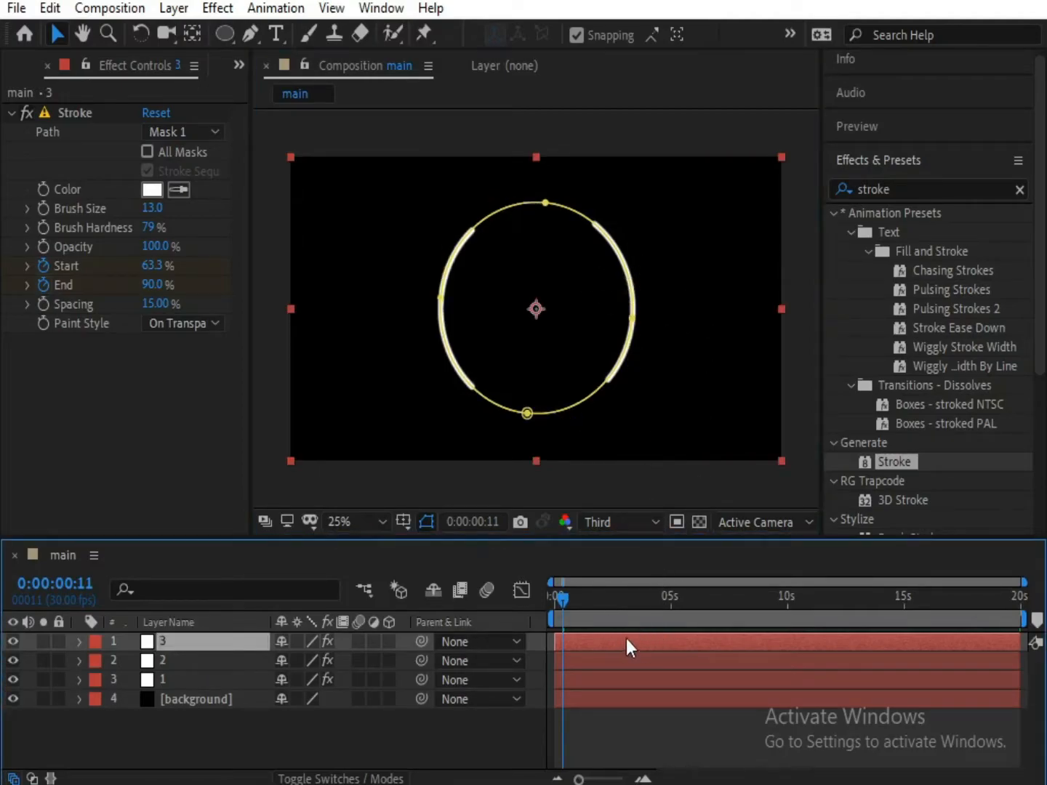
double_click(617, 254)
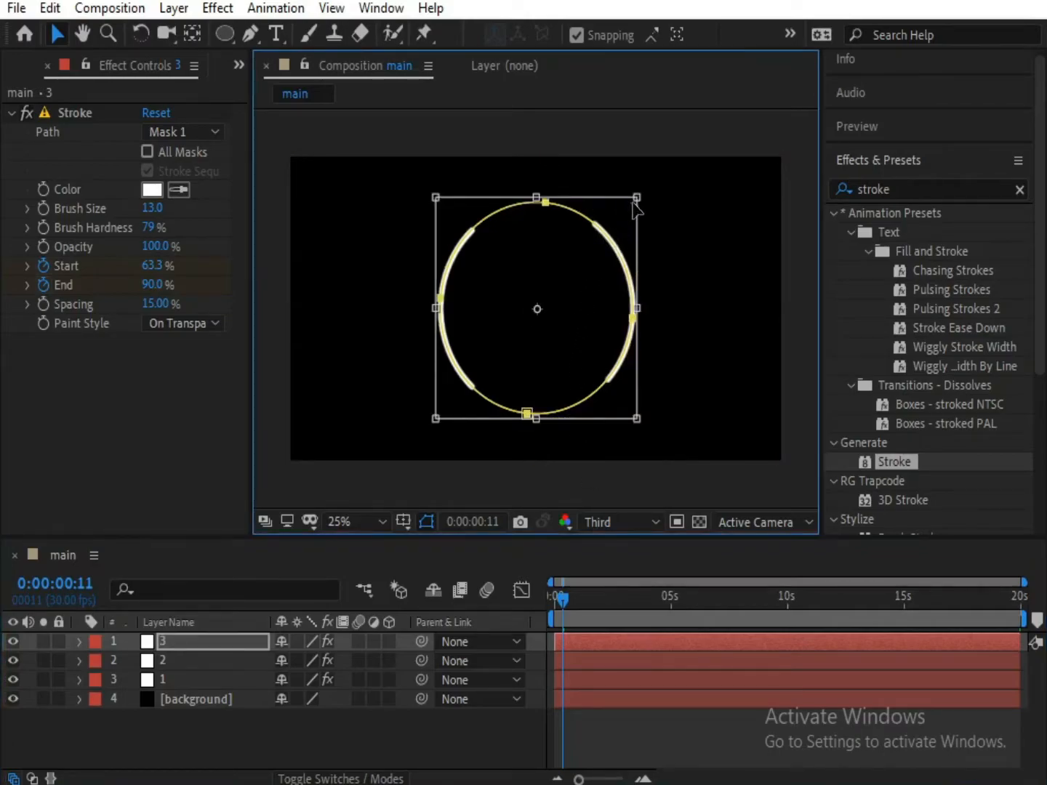
mouse_move(651, 189)
mouse_down()
mouse_move(395, 75)
mouse_move(333, 64)
mouse_up()
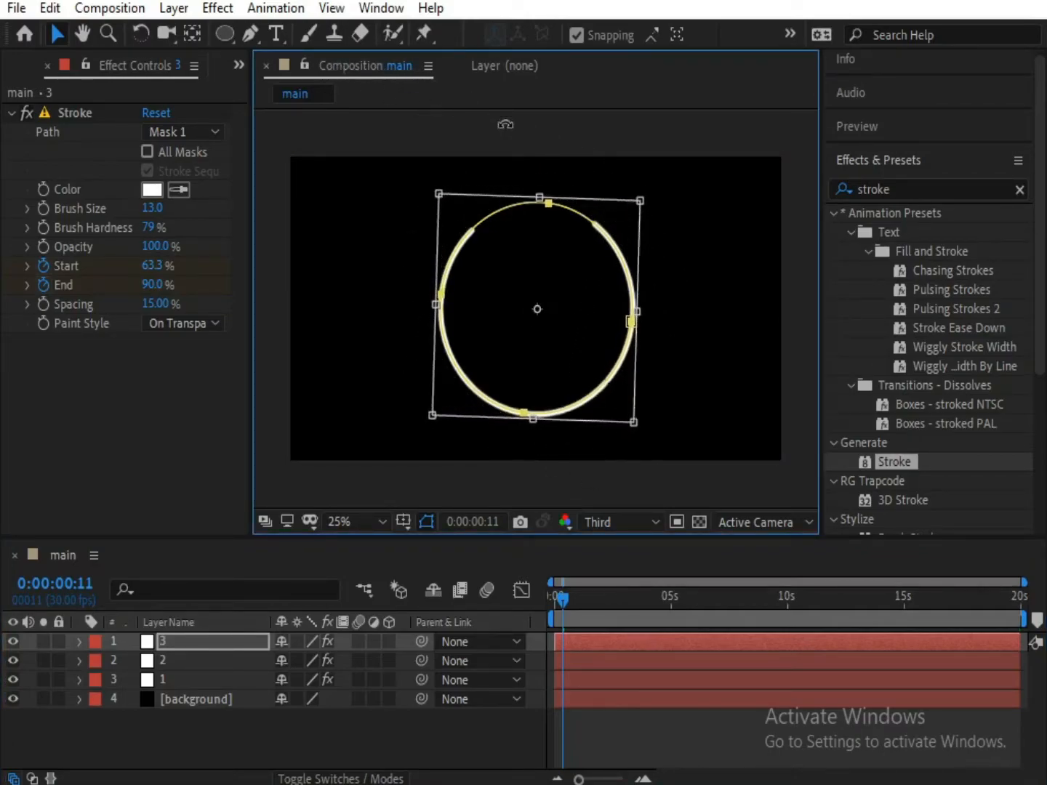
drag(634, 213, 614, 278)
drag(685, 196, 681, 190)
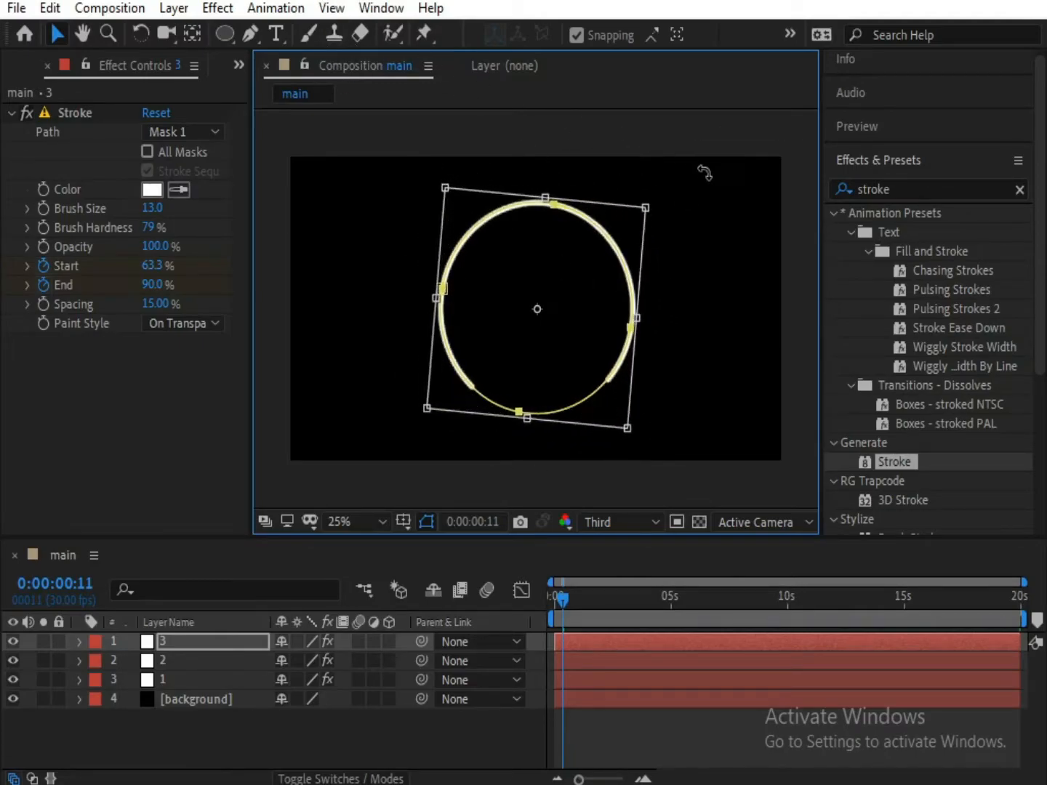
- Shift layer 3's End keyframes slightly earlier to shorten its arc, and rotate its mask to centre the arc at the circle's top
click(640, 639)
key(u)
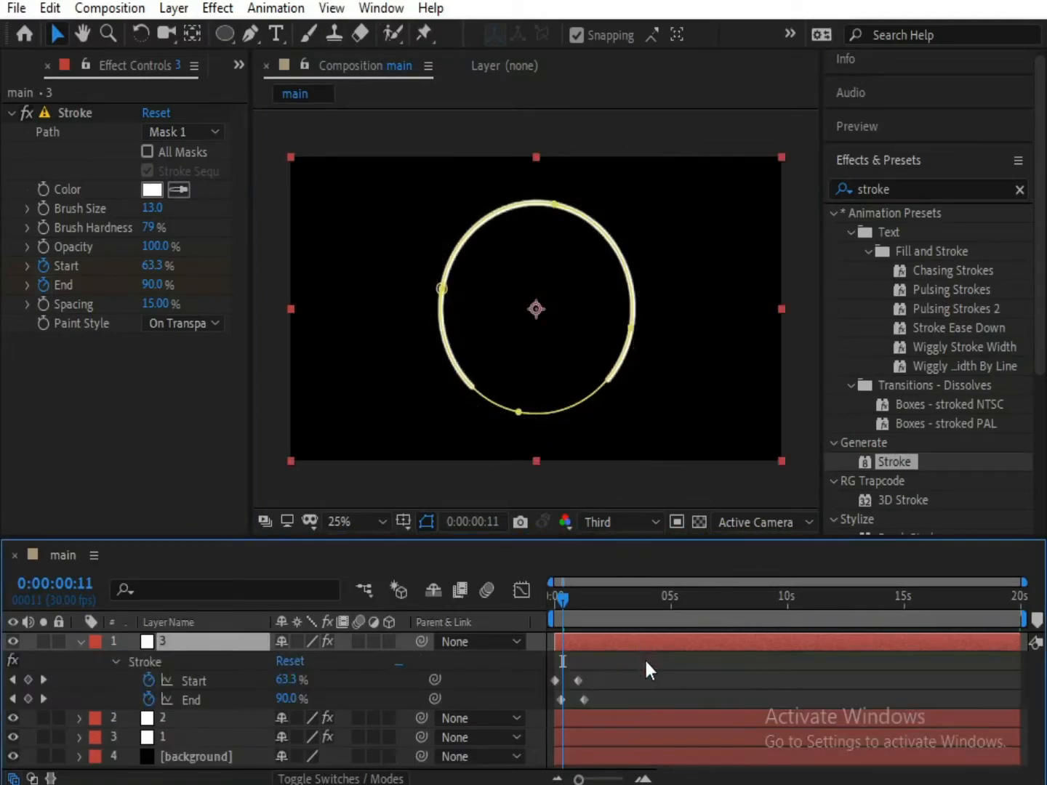
mouse_move(612, 697)
mouse_down()
mouse_move(542, 716)
mouse_move(581, 700)
mouse_up()
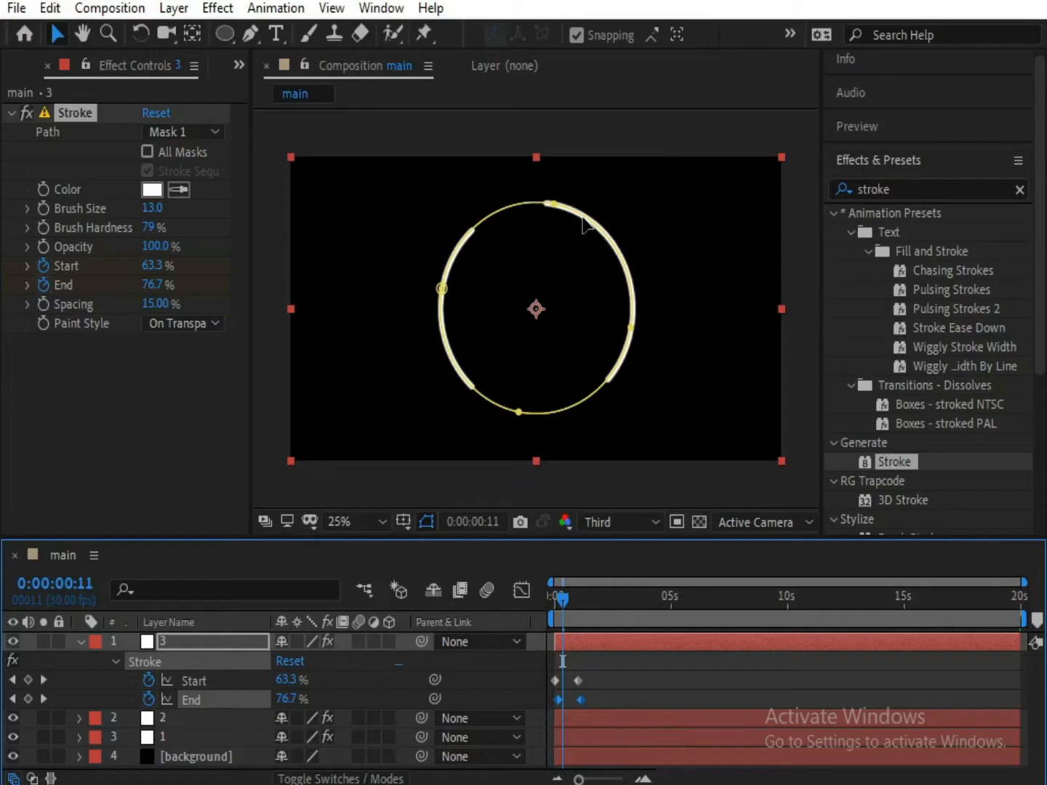
double_click(586, 225)
drag(644, 187, 567, 157)
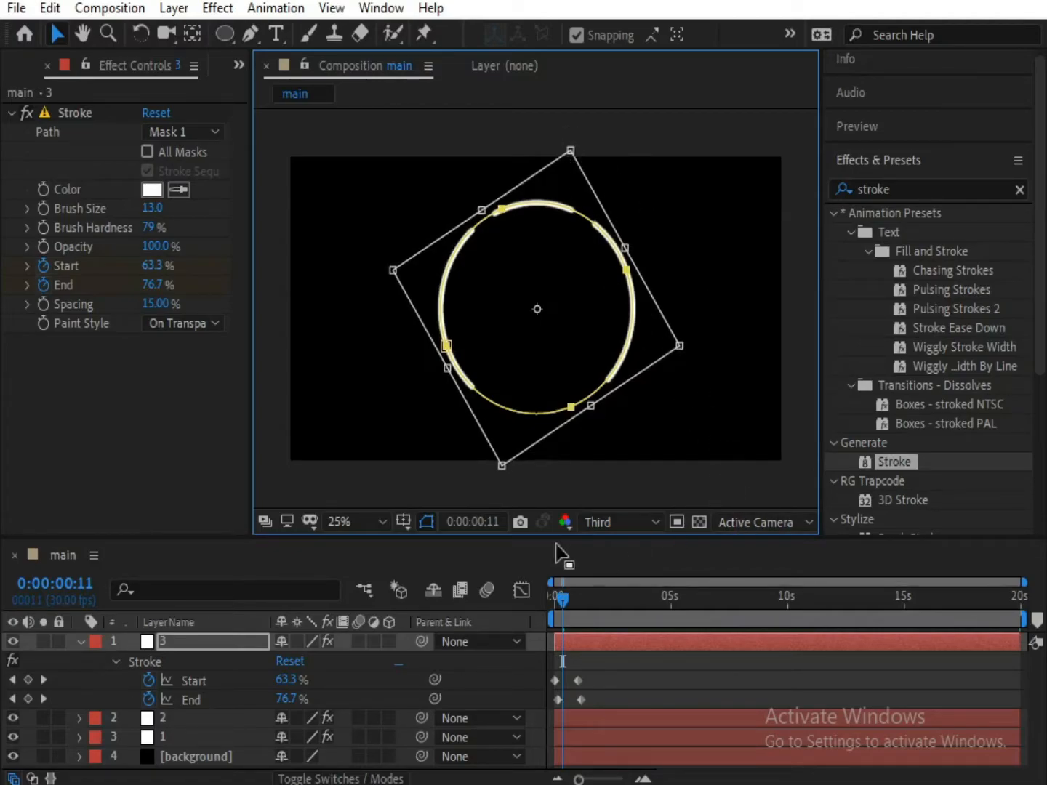
click(589, 645)
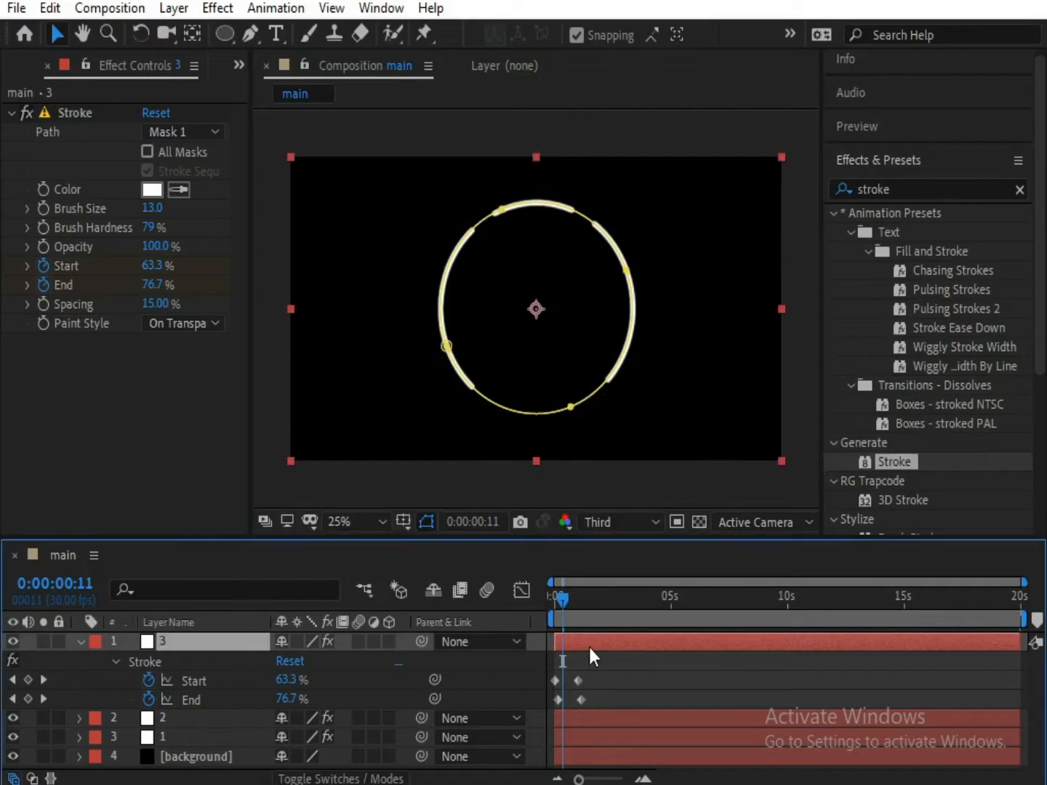
mouse_move(560, 600)
mouse_down()
mouse_move(548, 599)
mouse_move(583, 610)
mouse_move(563, 607)
mouse_up()
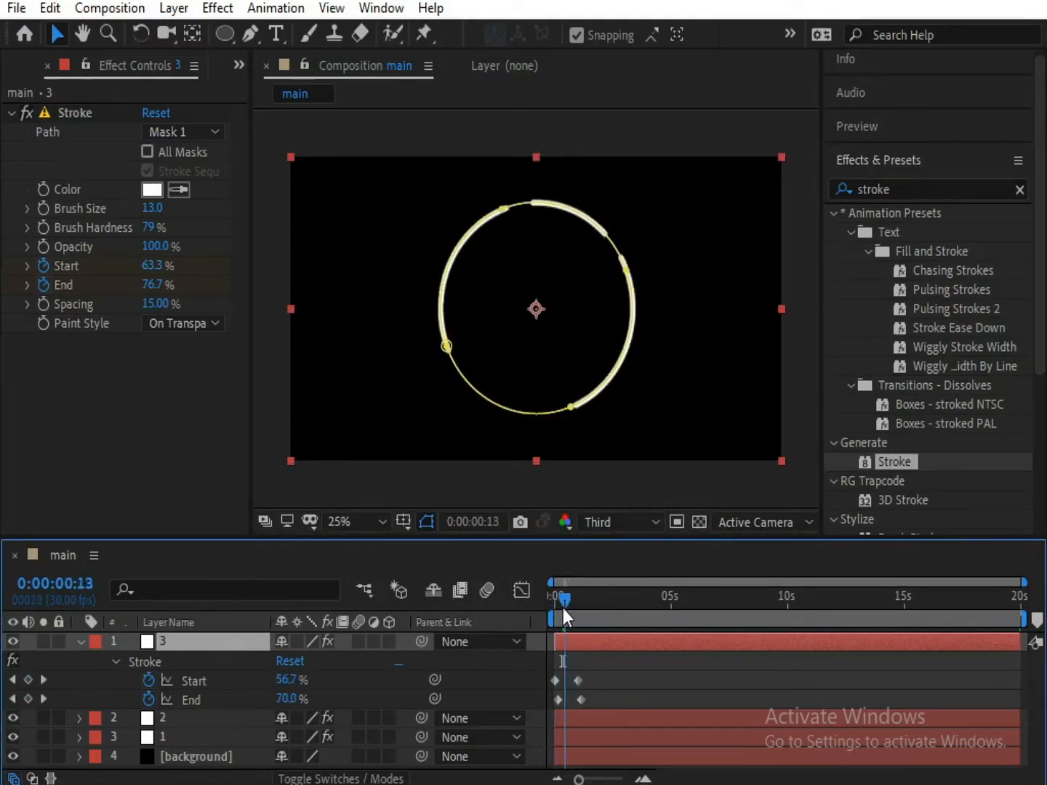
- Duplicate layer 3 and rotate the copy's mask about half a turn so its arc sits at the bottom of the circle
click(85, 639)
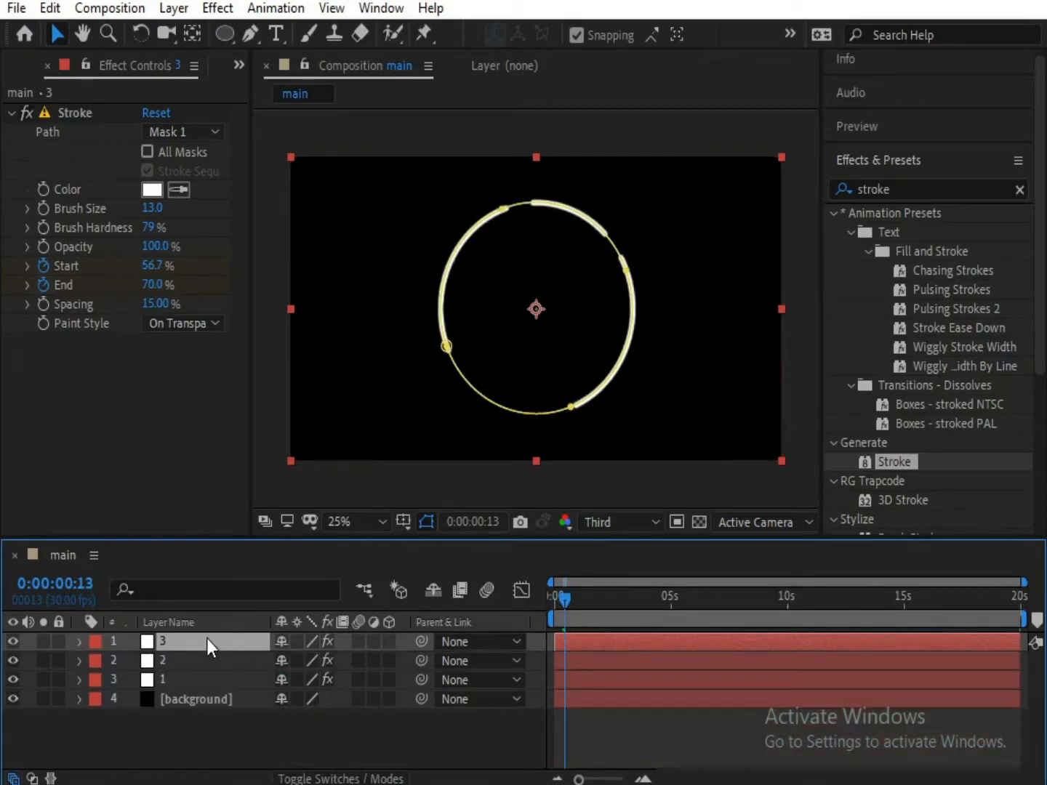
key(ctrl+d)
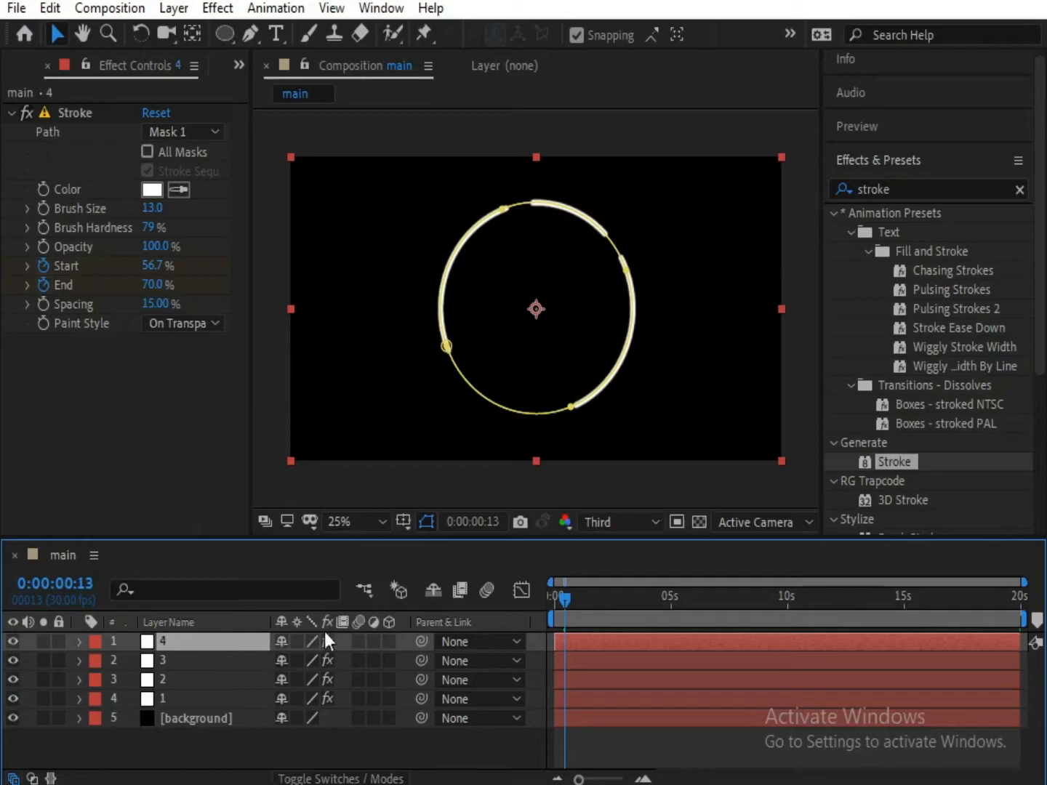
double_click(596, 642)
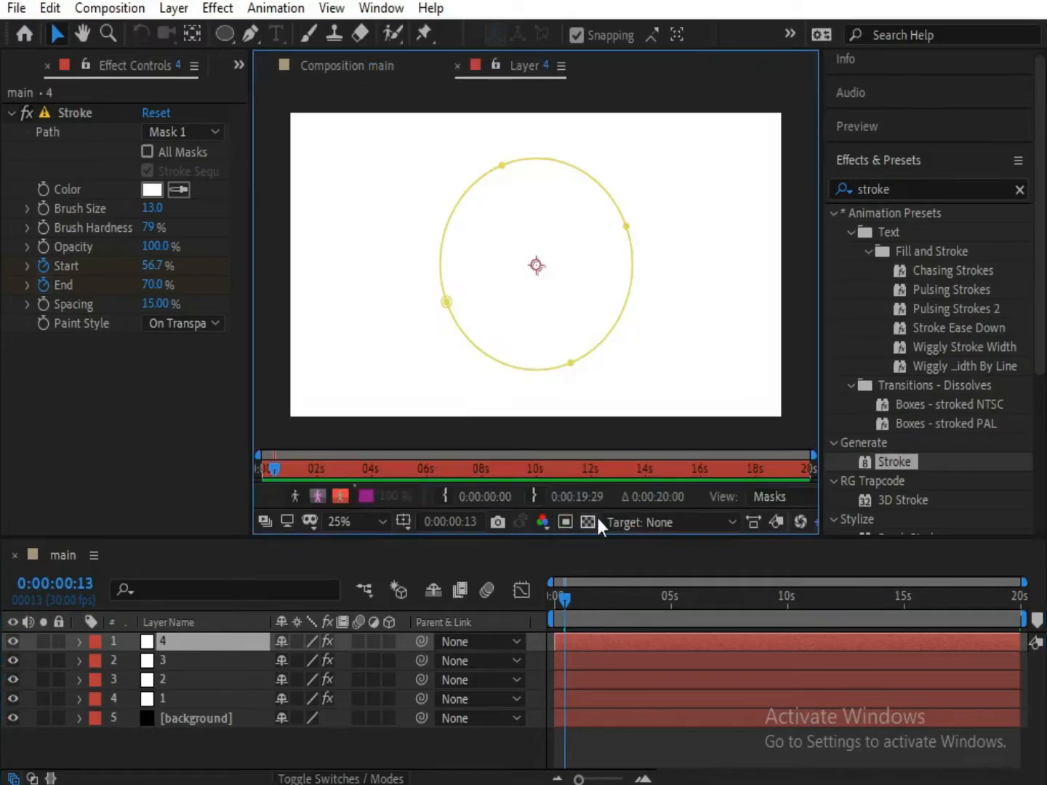
click(339, 68)
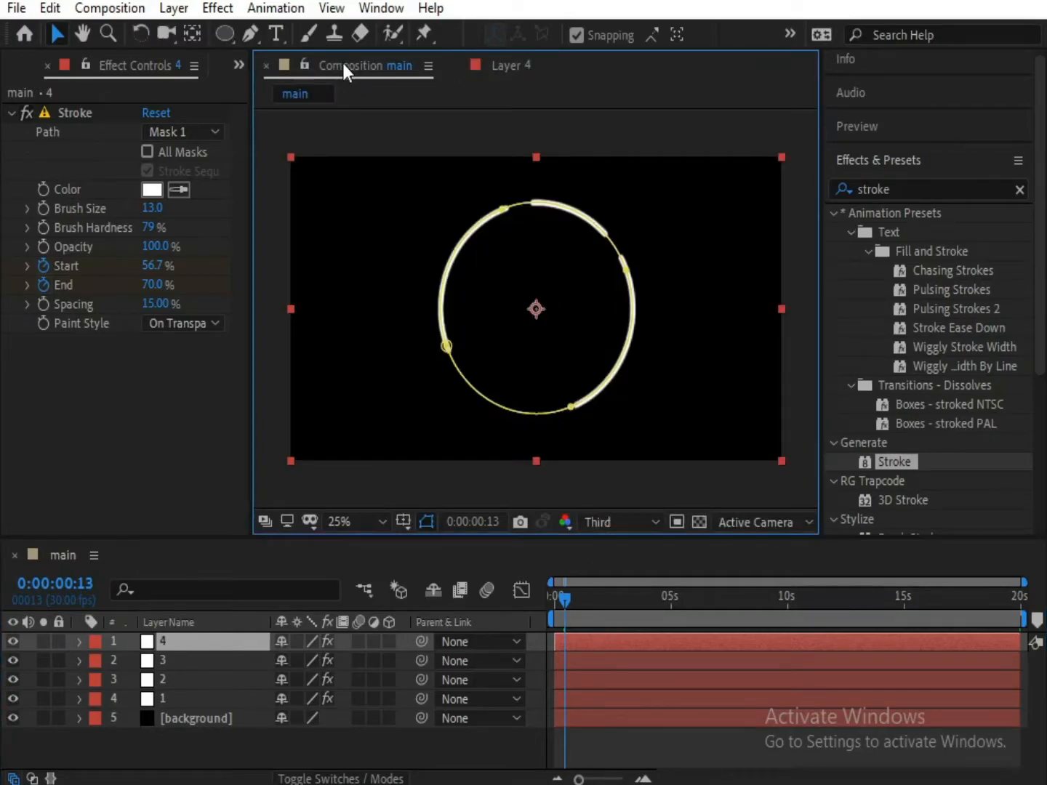
double_click(564, 210)
drag(640, 175, 227, 222)
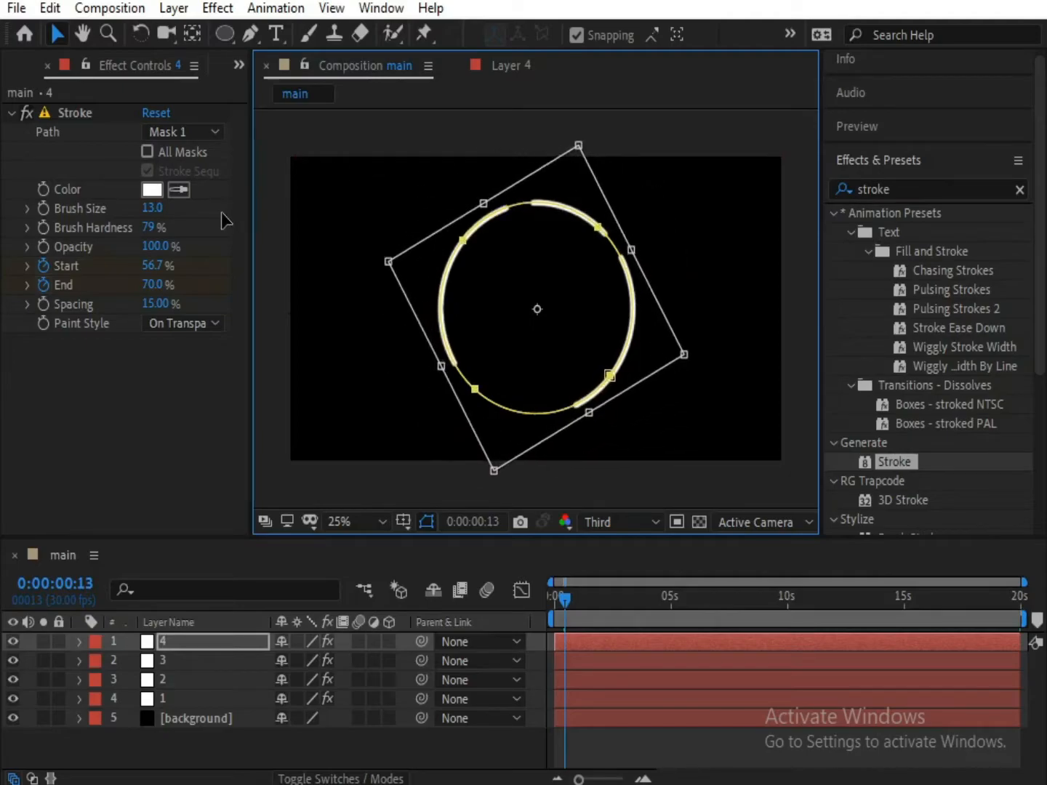
drag(695, 347, 629, 175)
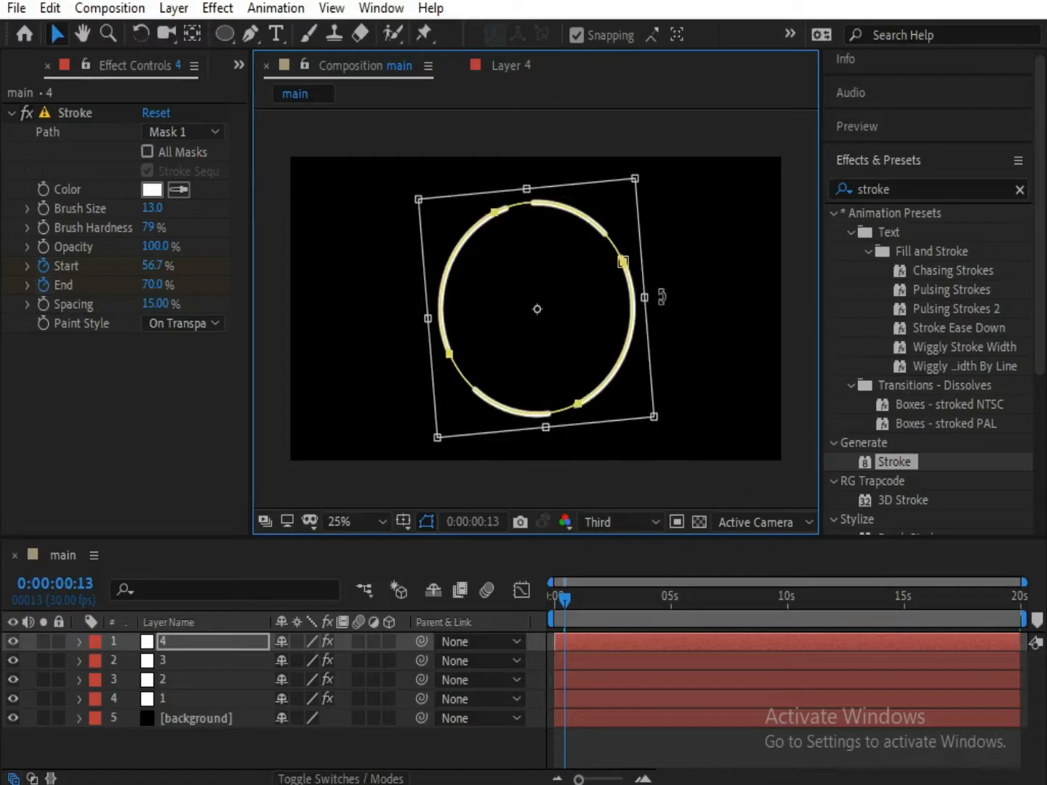
- Play back the four-arc animation from the start of the timeline to check the motion
drag(563, 603, 554, 595)
key(space)
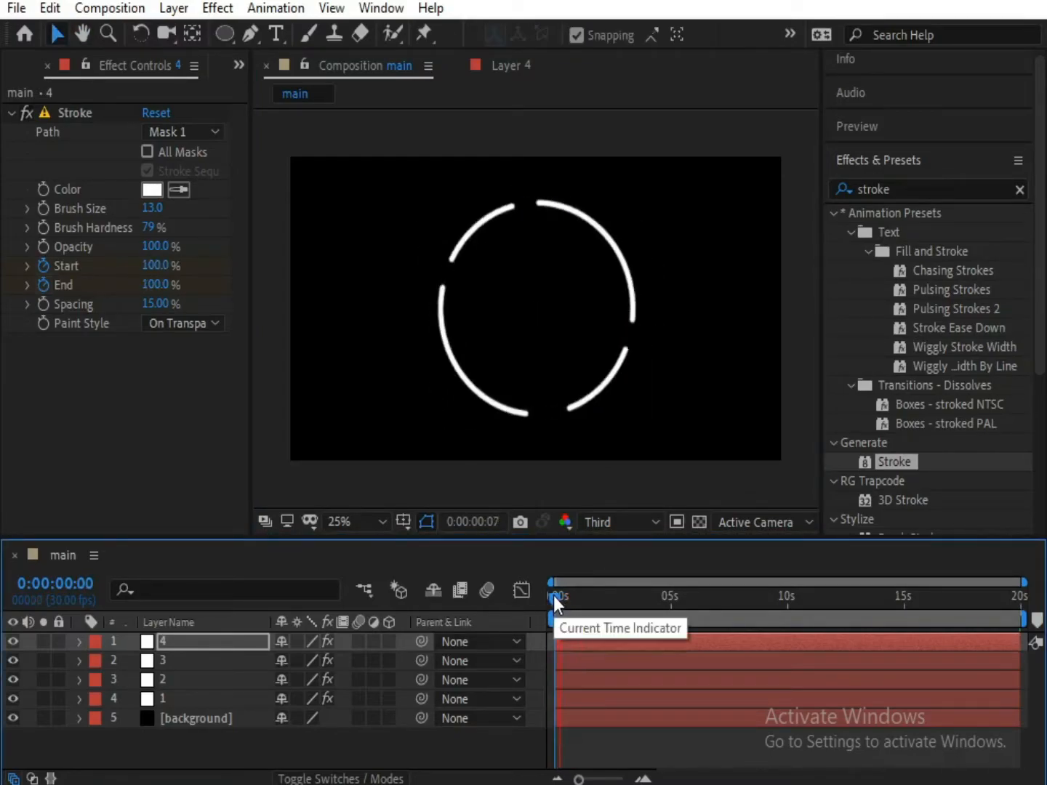
key(space)
mouse_move(585, 612)
mouse_down()
mouse_move(592, 602)
mouse_move(547, 604)
mouse_move(600, 604)
mouse_move(550, 602)
mouse_move(577, 599)
mouse_move(563, 597)
mouse_up()
key(space)
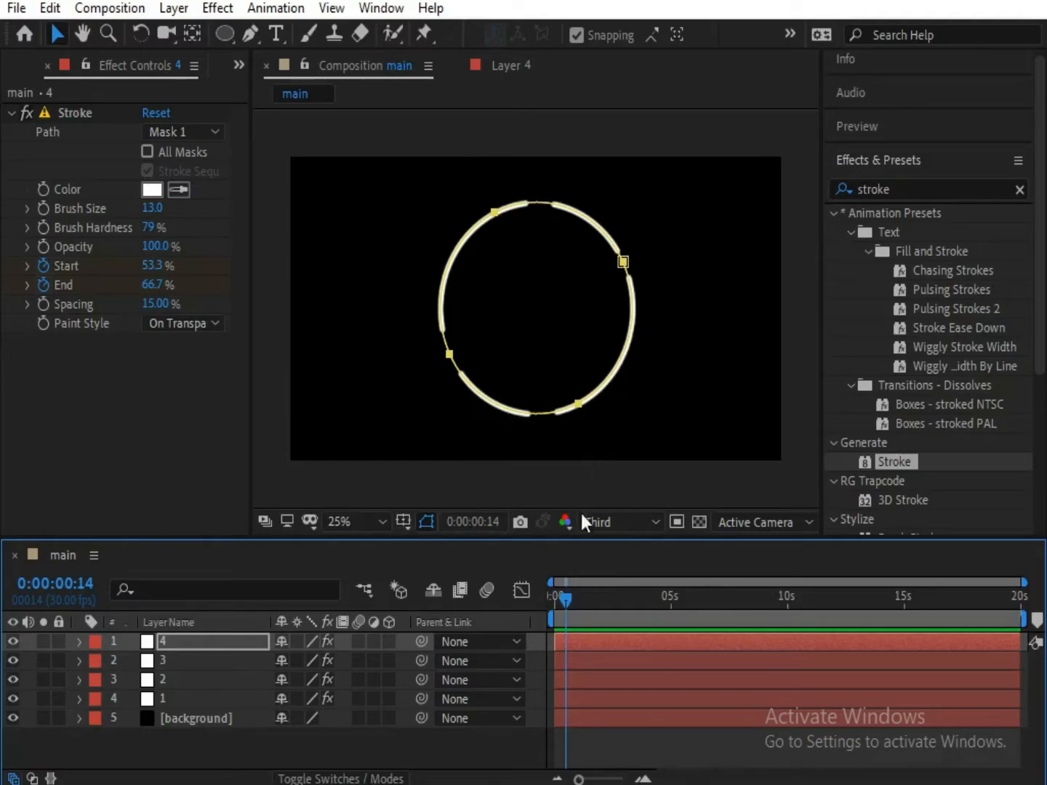
- At 0:00:00:11, fine-tune the mask rotations of layers 4 and 3 to centre their arcs at the circle's bottom and top
click(561, 602)
drag(559, 603, 560, 603)
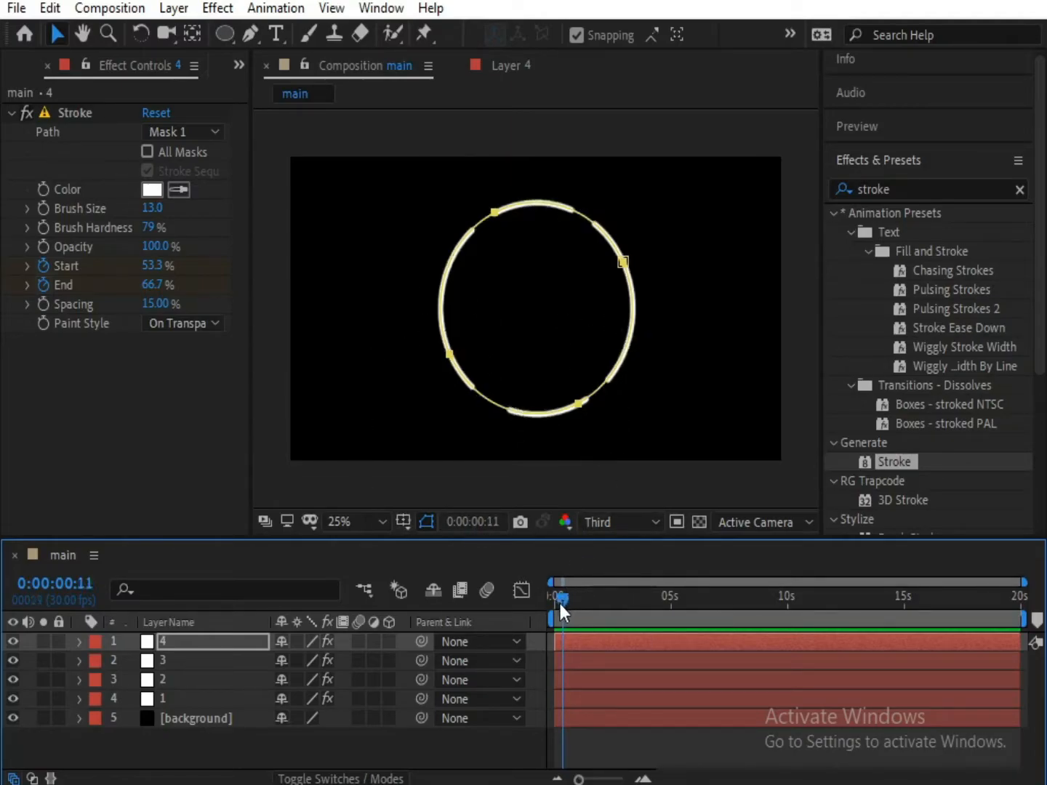
click(553, 415)
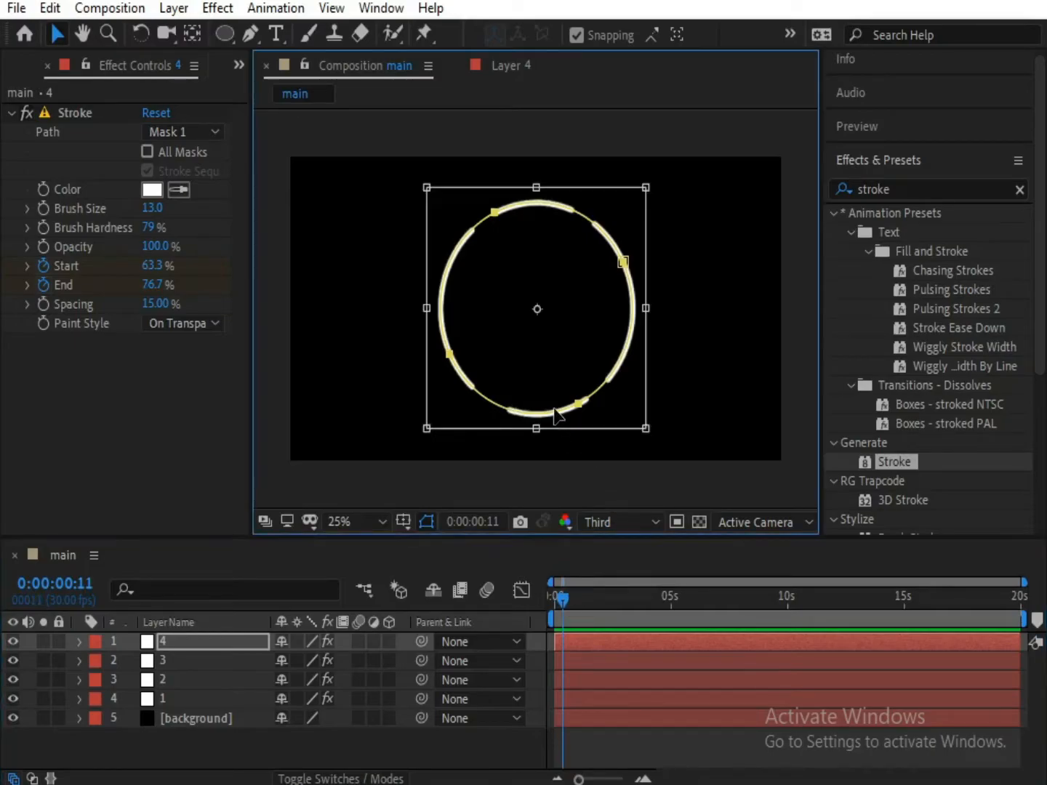
drag(657, 171, 662, 201)
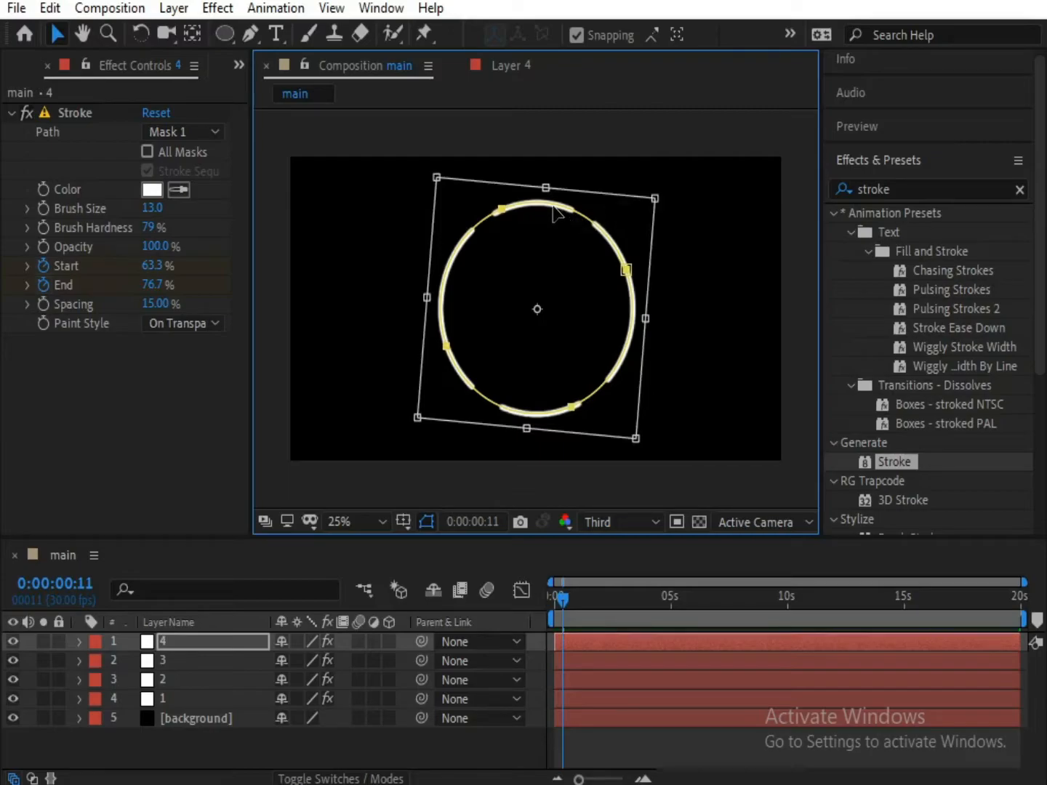
key(ctrl+z)
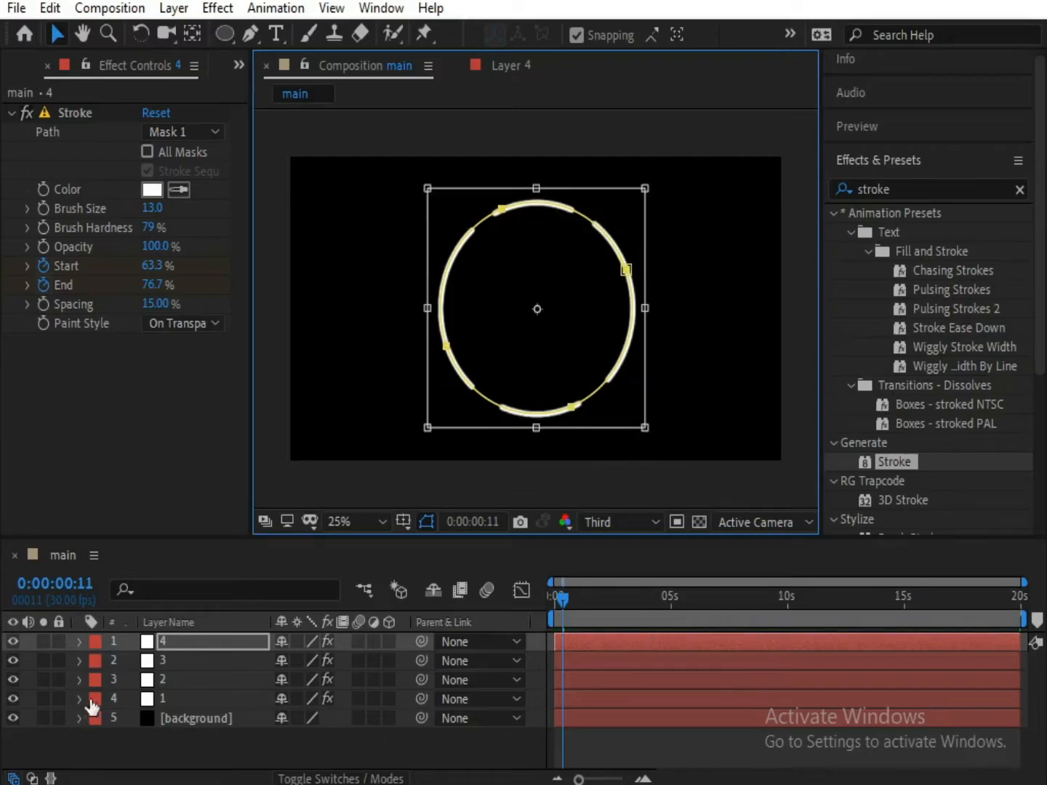
click(638, 657)
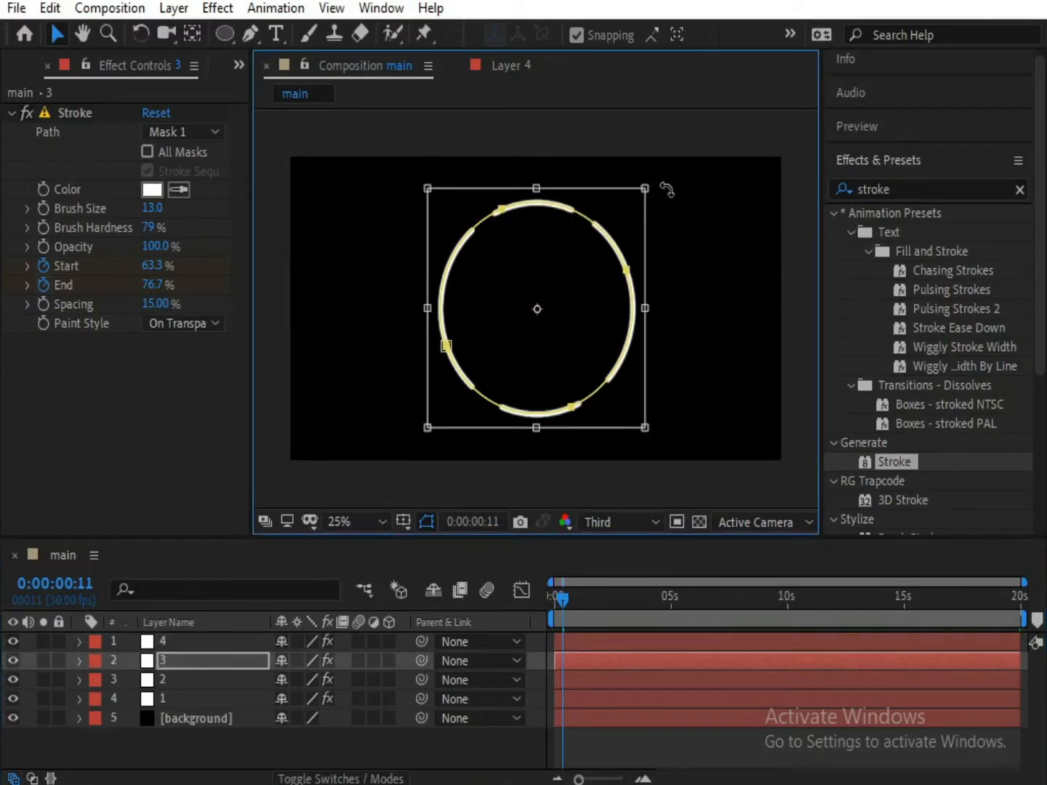
drag(661, 177, 664, 187)
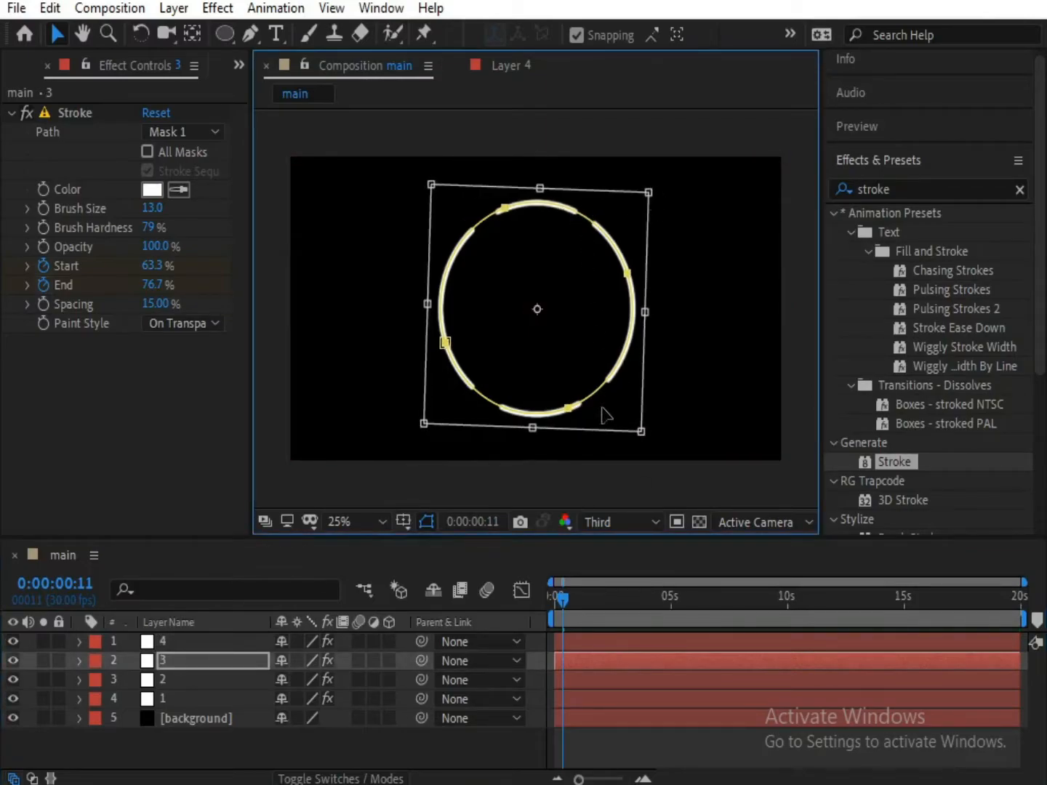
click(599, 643)
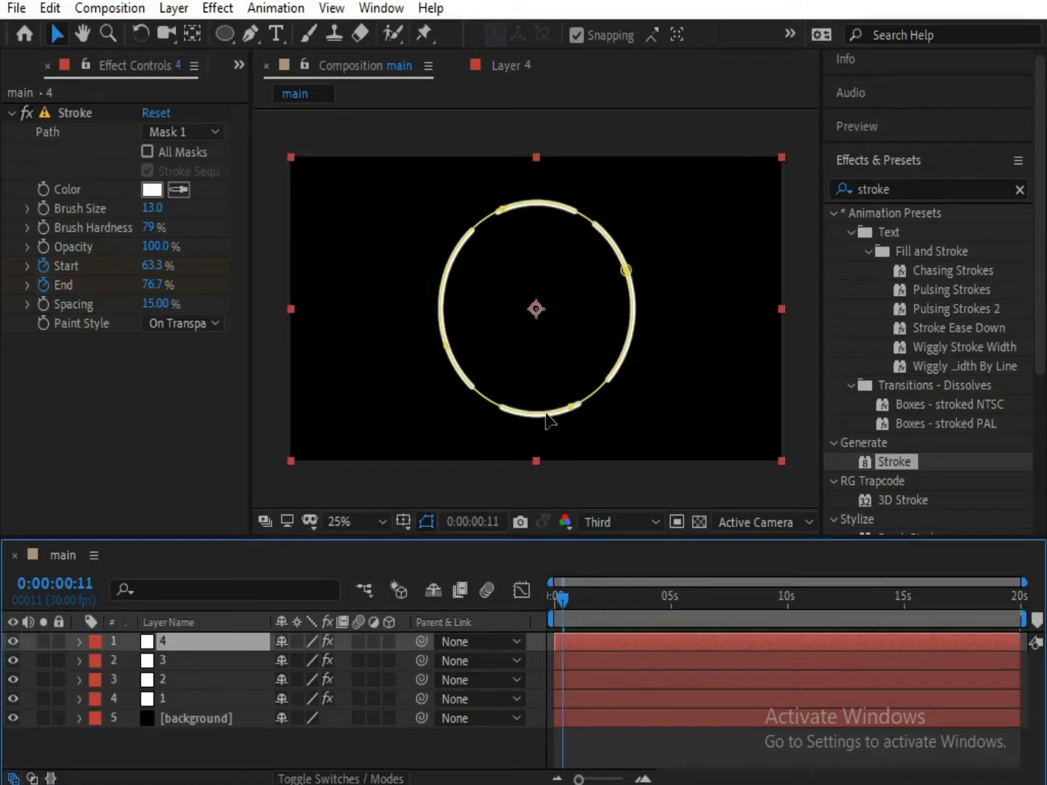
double_click(546, 420)
mouse_move(667, 422)
mouse_down()
mouse_move(658, 440)
mouse_move(680, 425)
mouse_up()
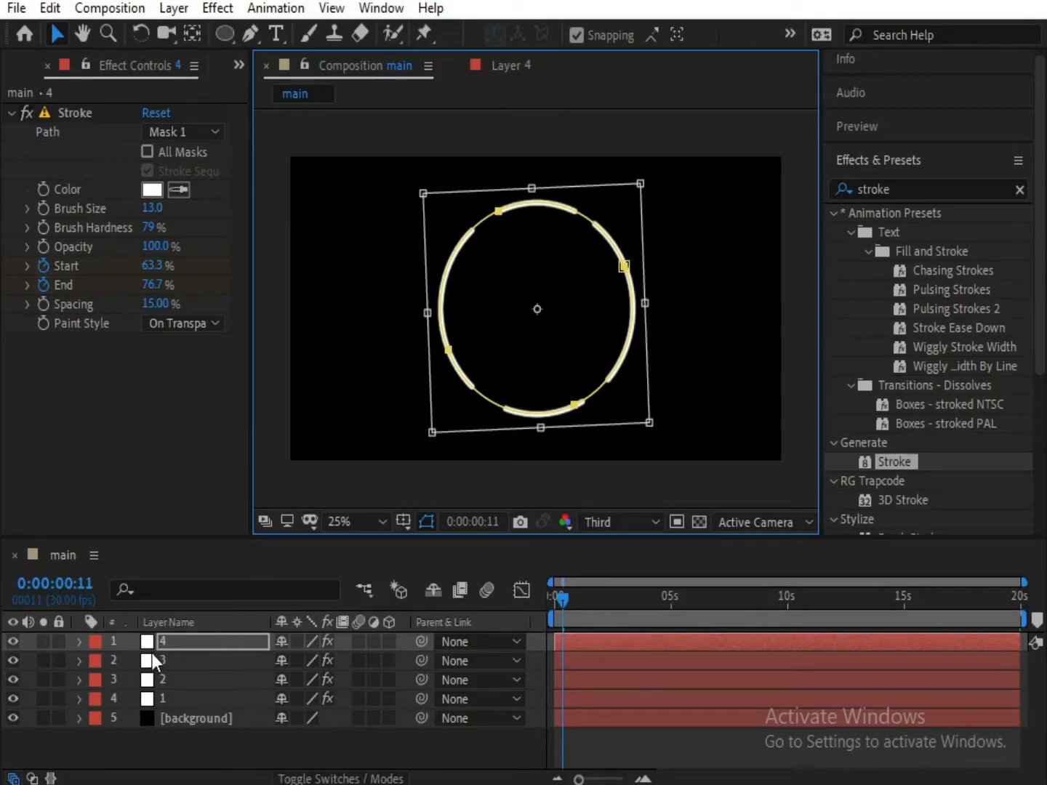
- Duplicate layer 2 and scale the copy's mask down around its centre to form an inner arc beside the left one
click(175, 658)
click(230, 681)
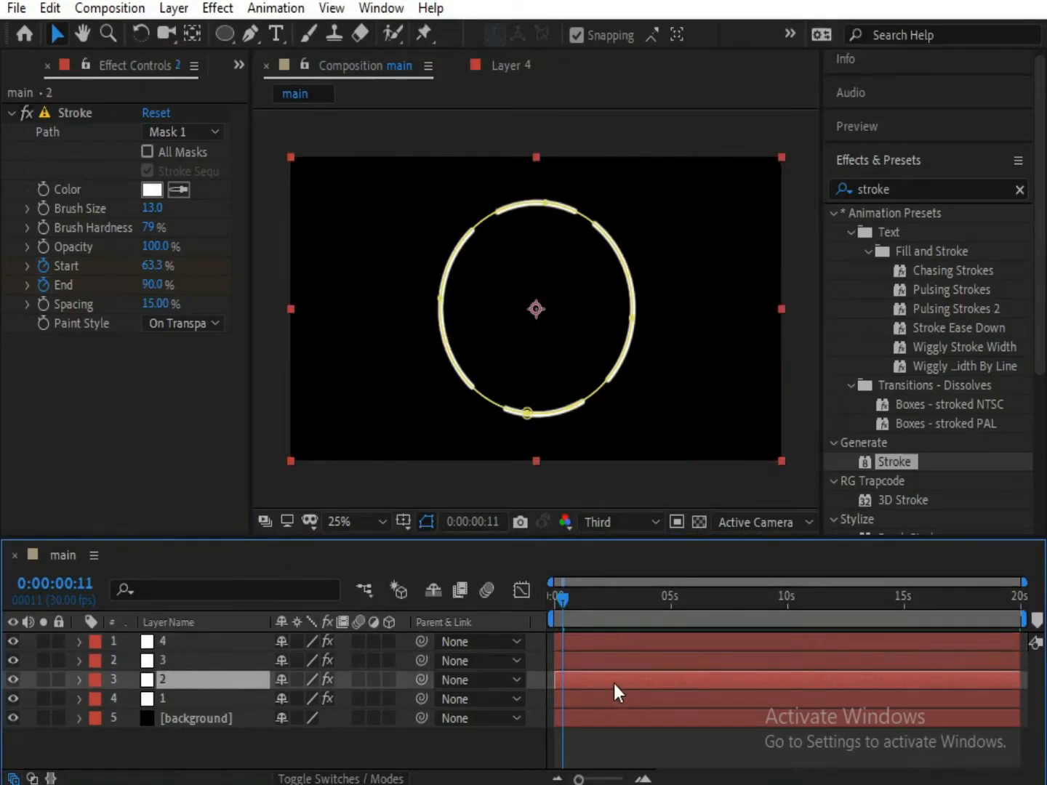
key(ctrl+d)
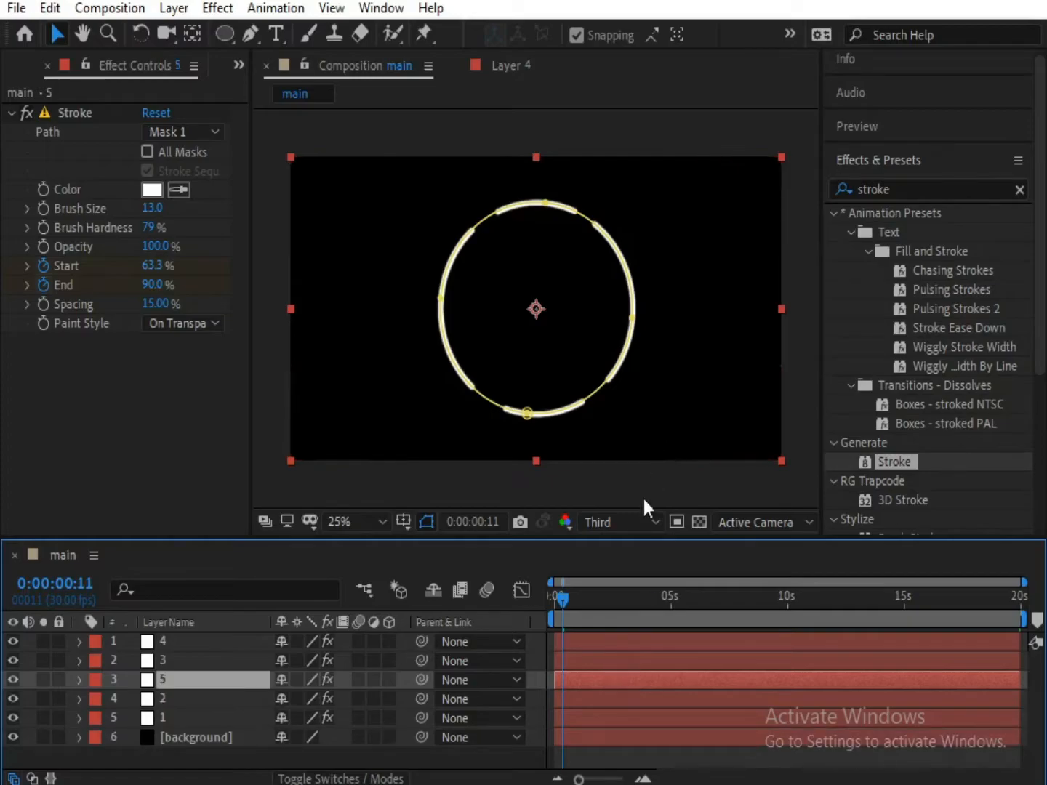
double_click(585, 683)
click(309, 66)
double_click(618, 270)
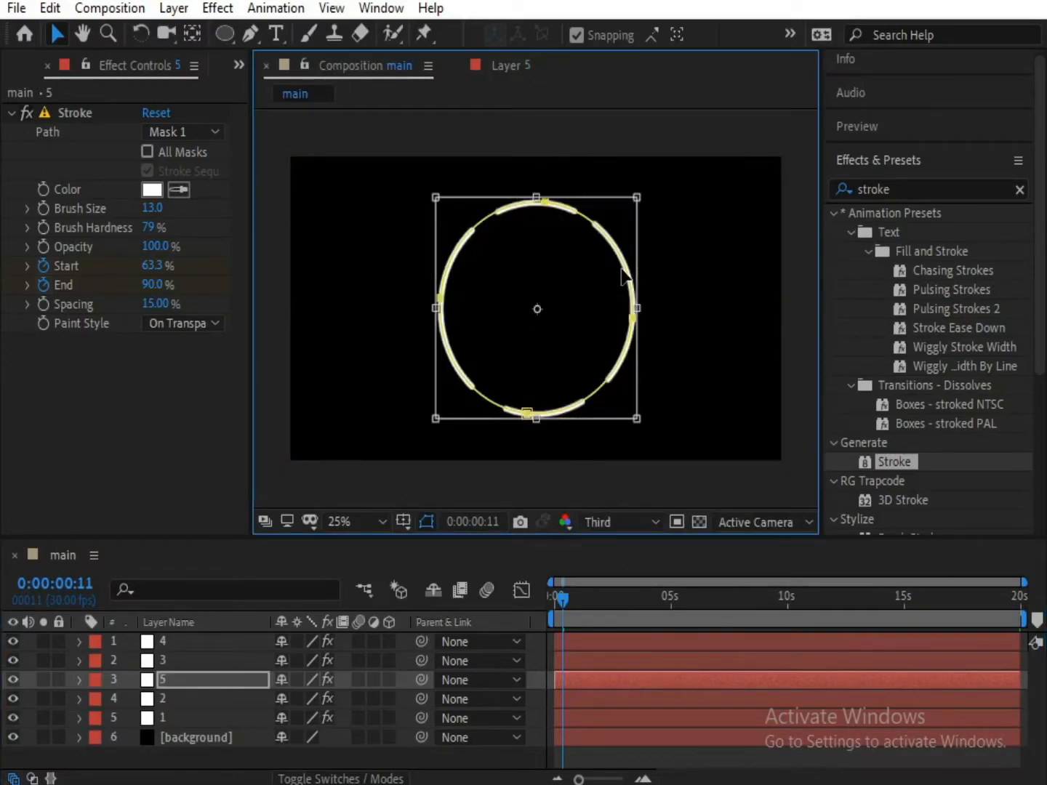
drag(636, 197, 625, 216)
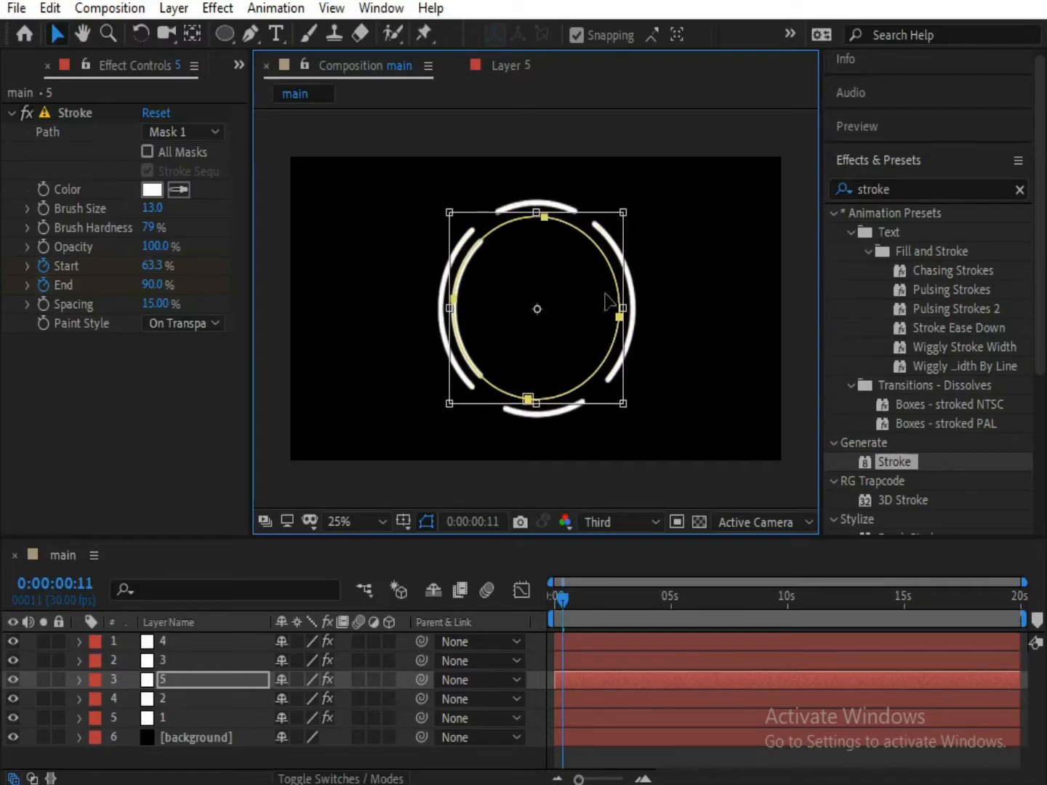
- Toggle the visibility of layers 2 and 1 to identify the right arc's layer, and duplicate layer 1
click(94, 756)
click(13, 698)
click(13, 699)
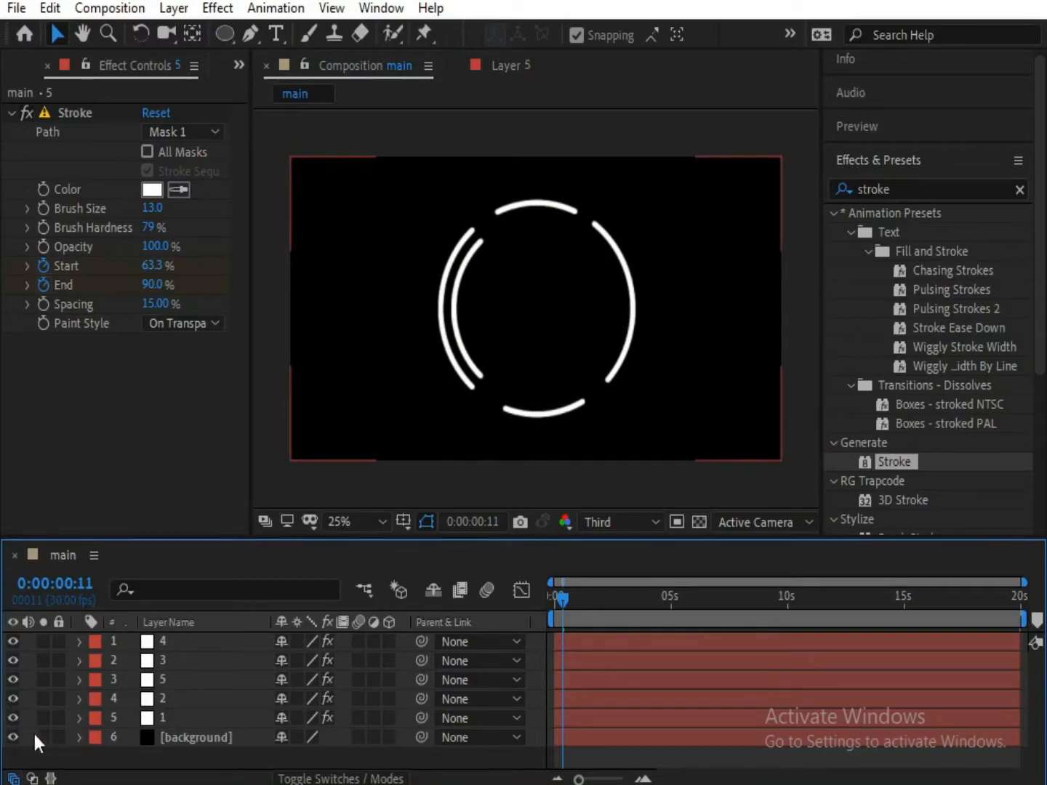
click(10, 718)
click(10, 718)
click(163, 719)
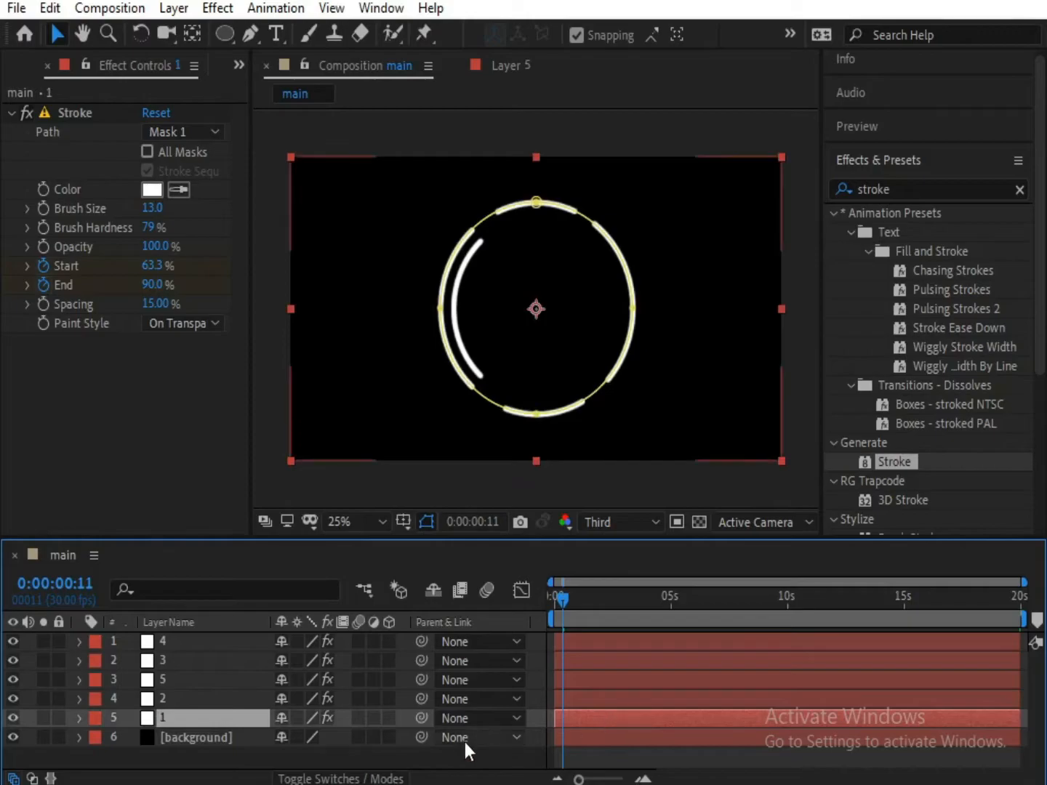
key(ctrl+d)
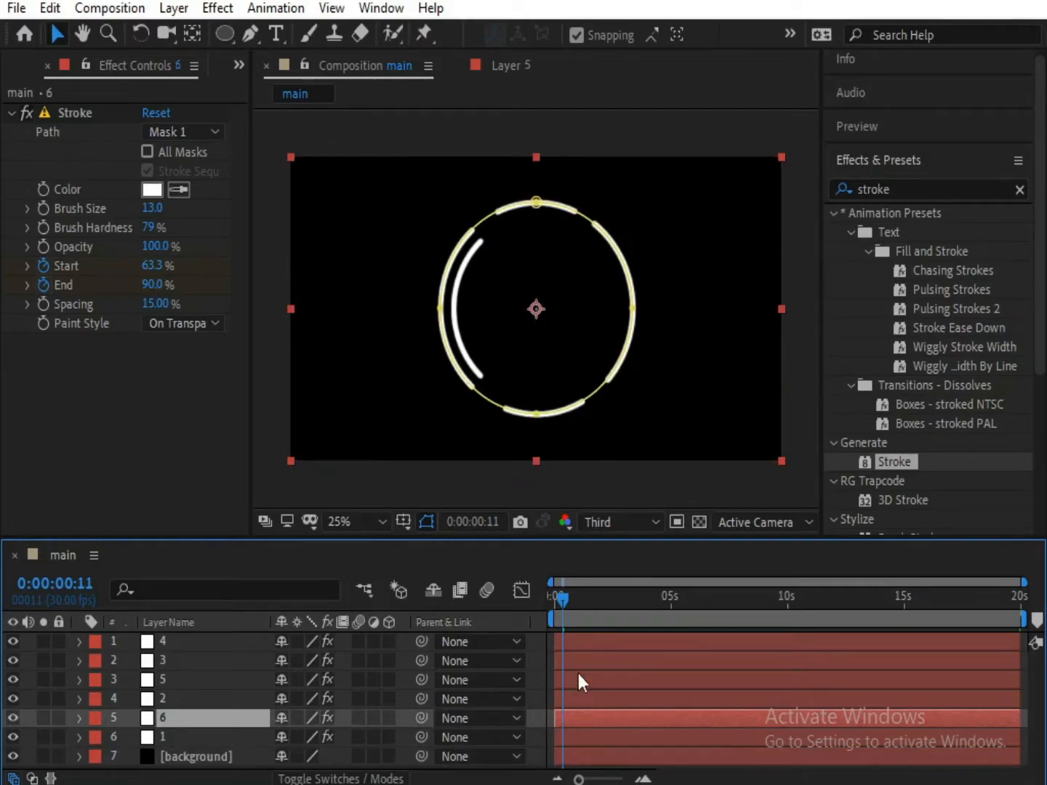
double_click(631, 294)
drag(633, 196, 623, 218)
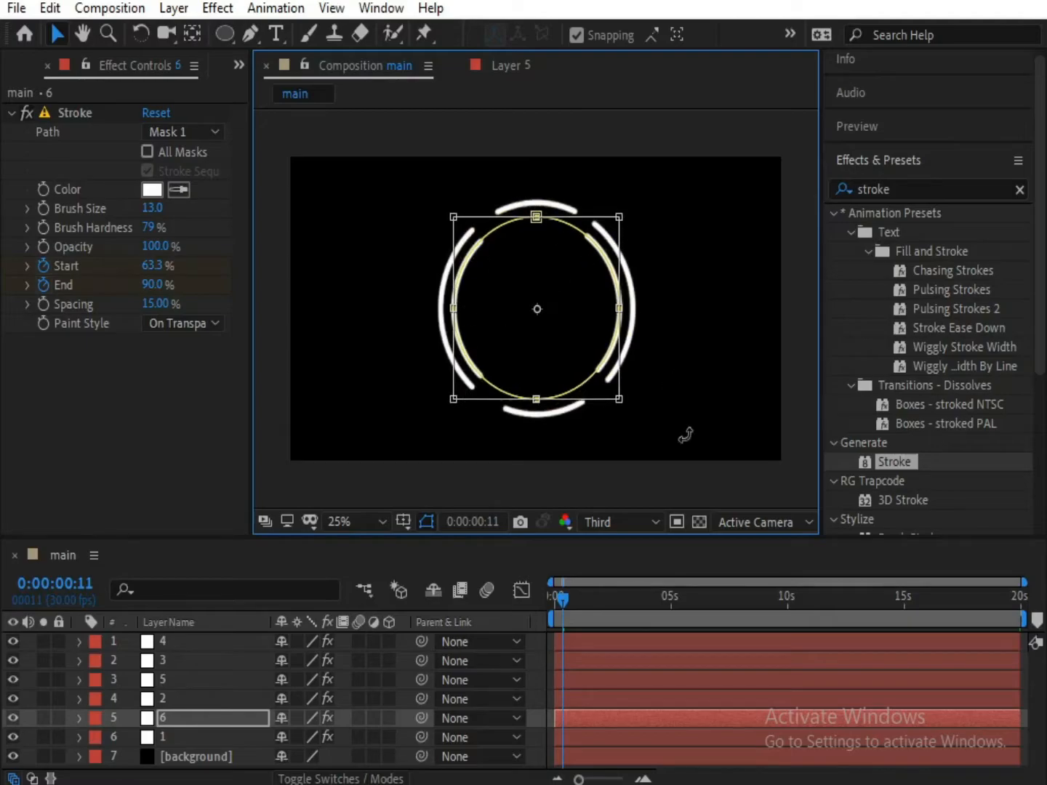
click(612, 714)
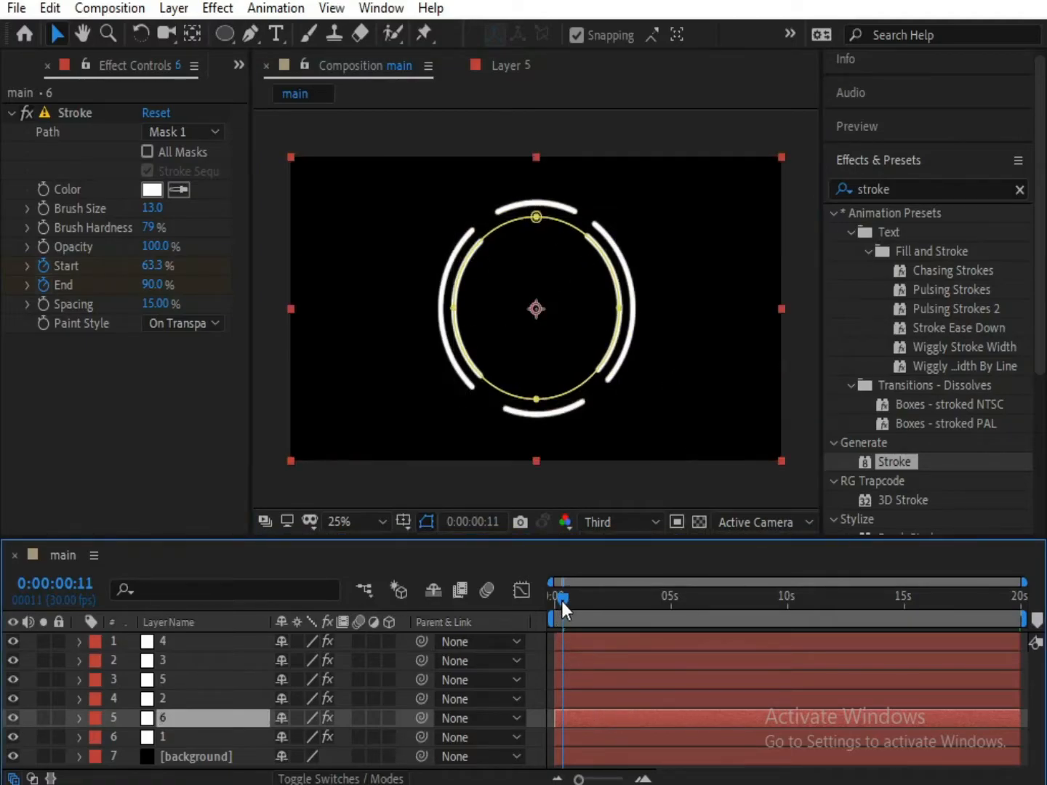
key(ctrl+z)
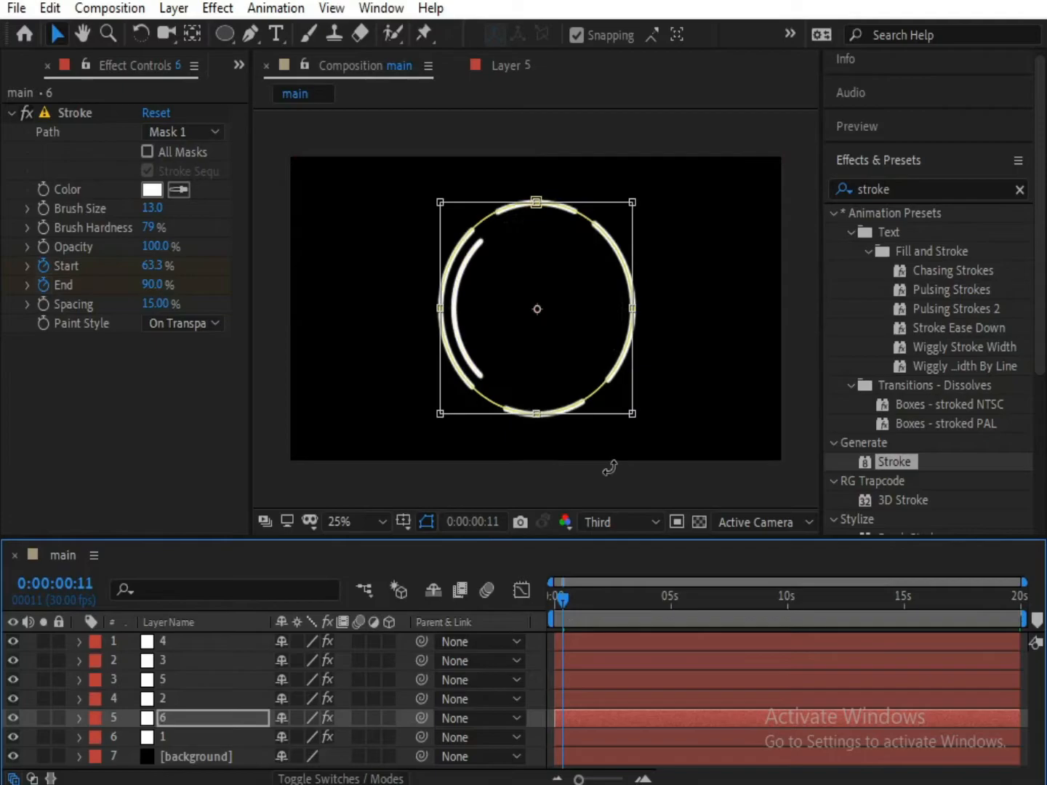
- Scale the mask of layer 6 down around its centre to form an inner arc beside the right one
click(605, 716)
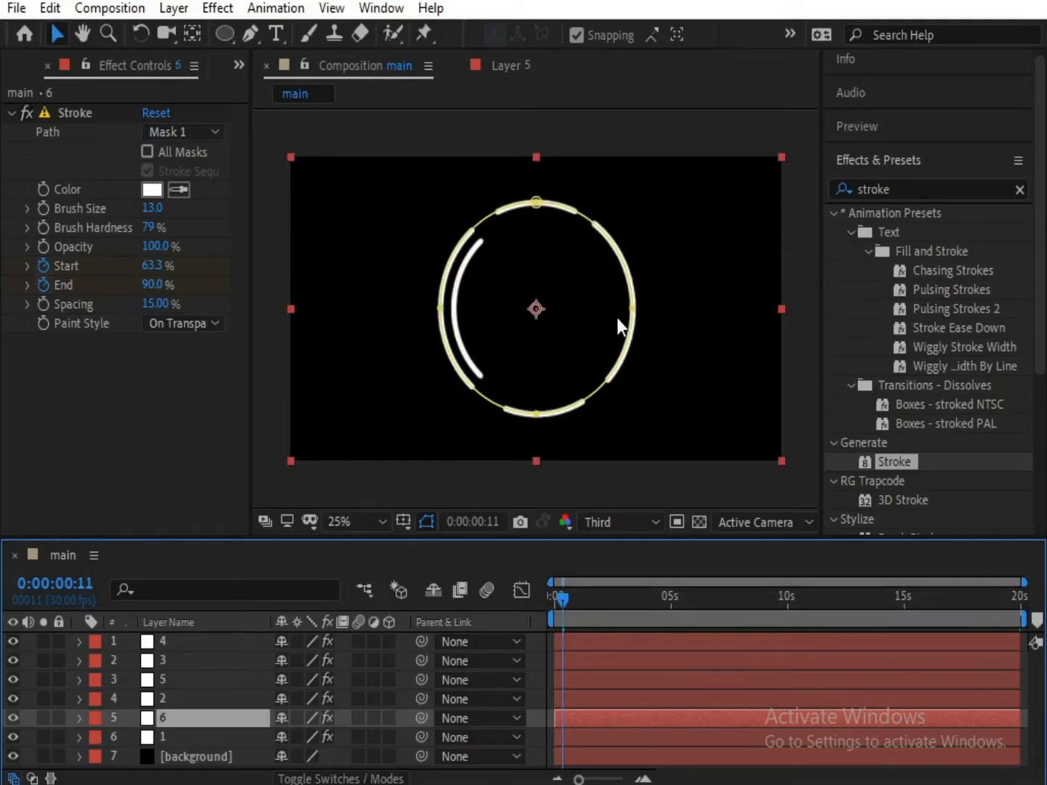
double_click(624, 264)
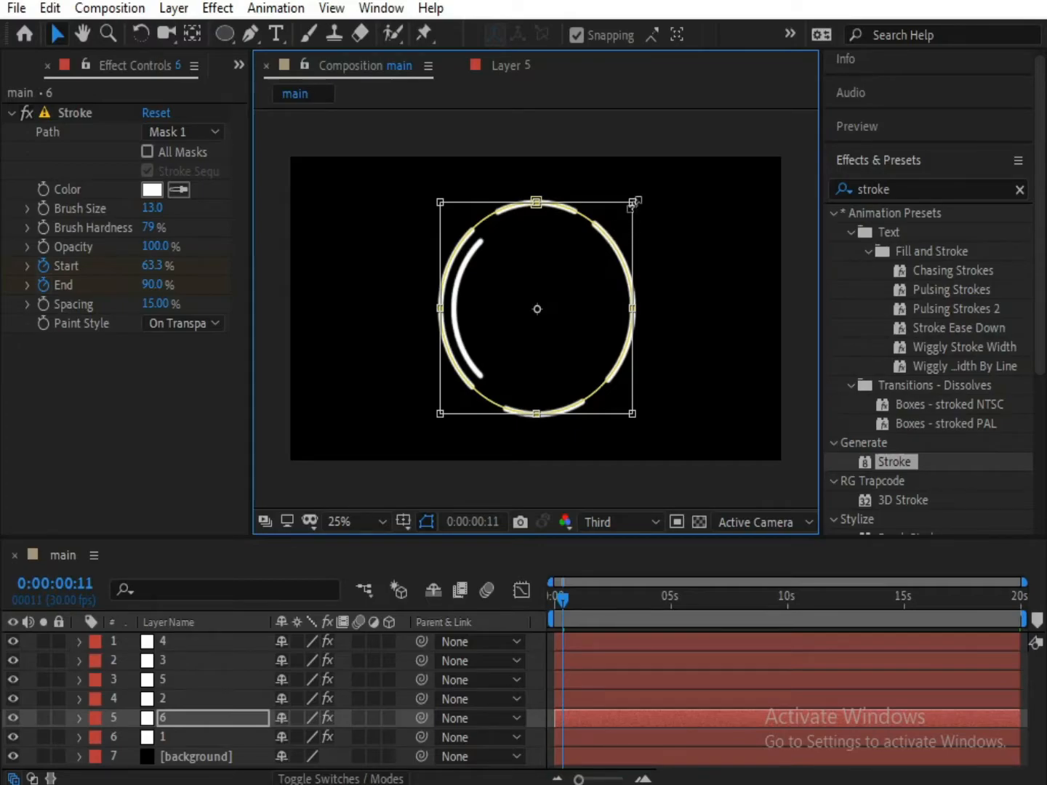
drag(632, 204, 627, 226)
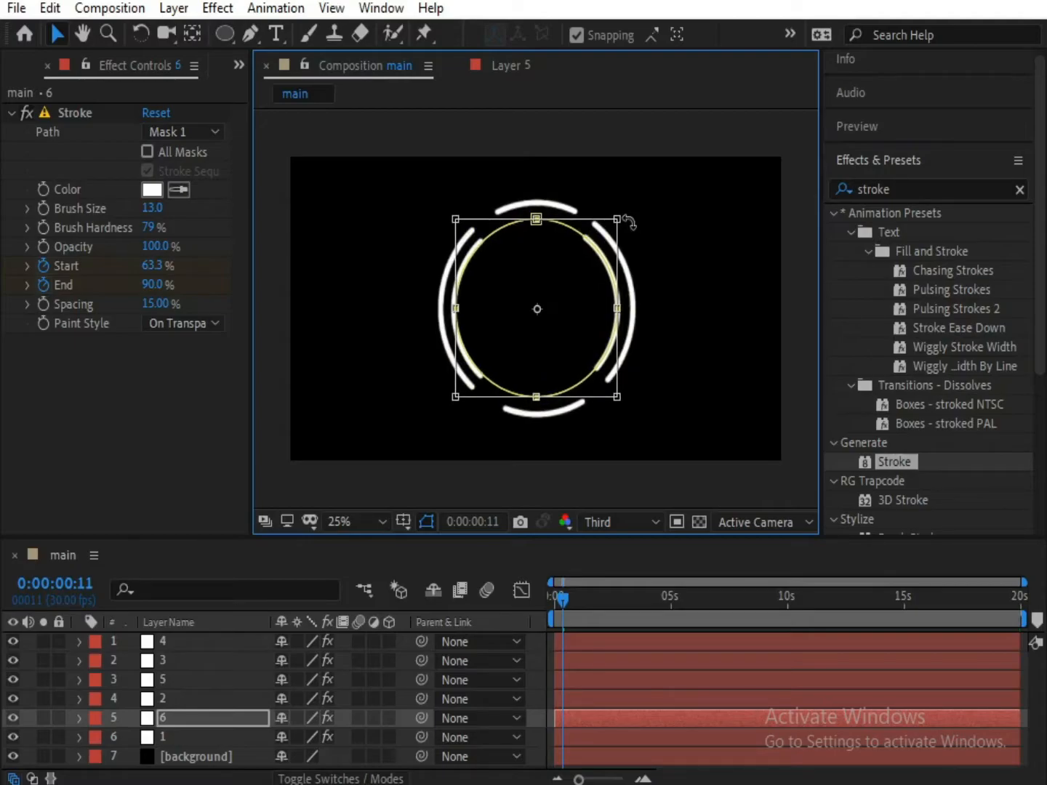
key(Return)
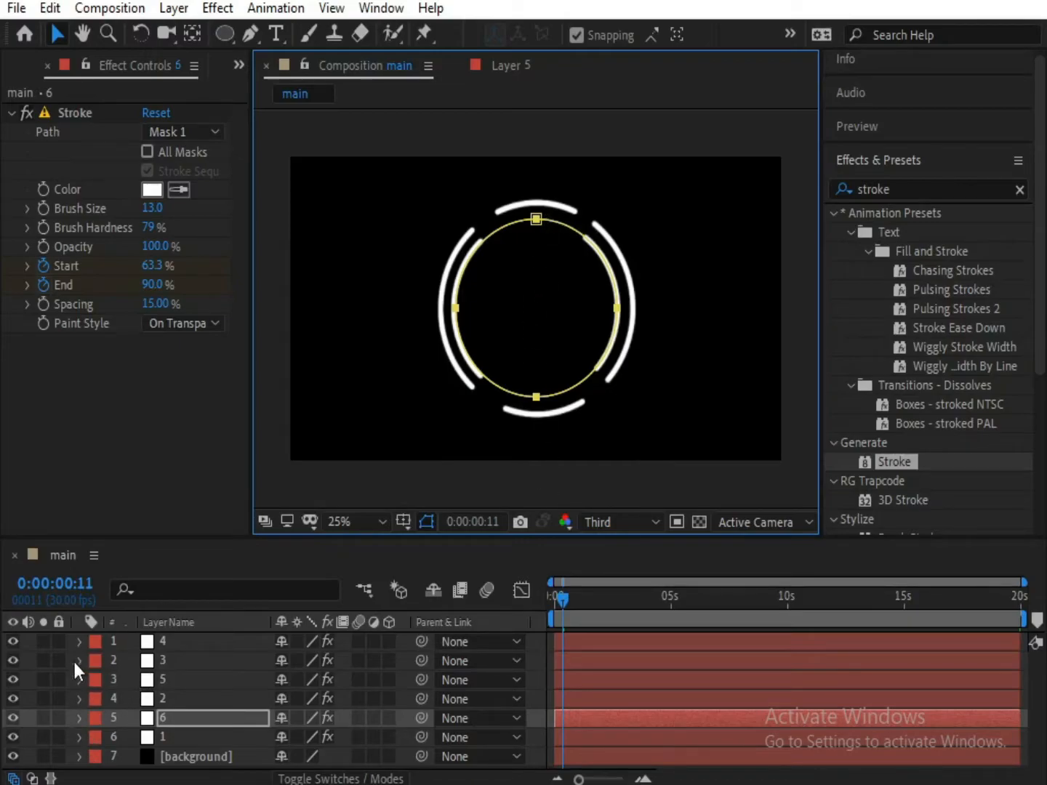
- Duplicate layer 3 and scale the copy's mask down around its centre to form an inner arc below the top one
click(12, 658)
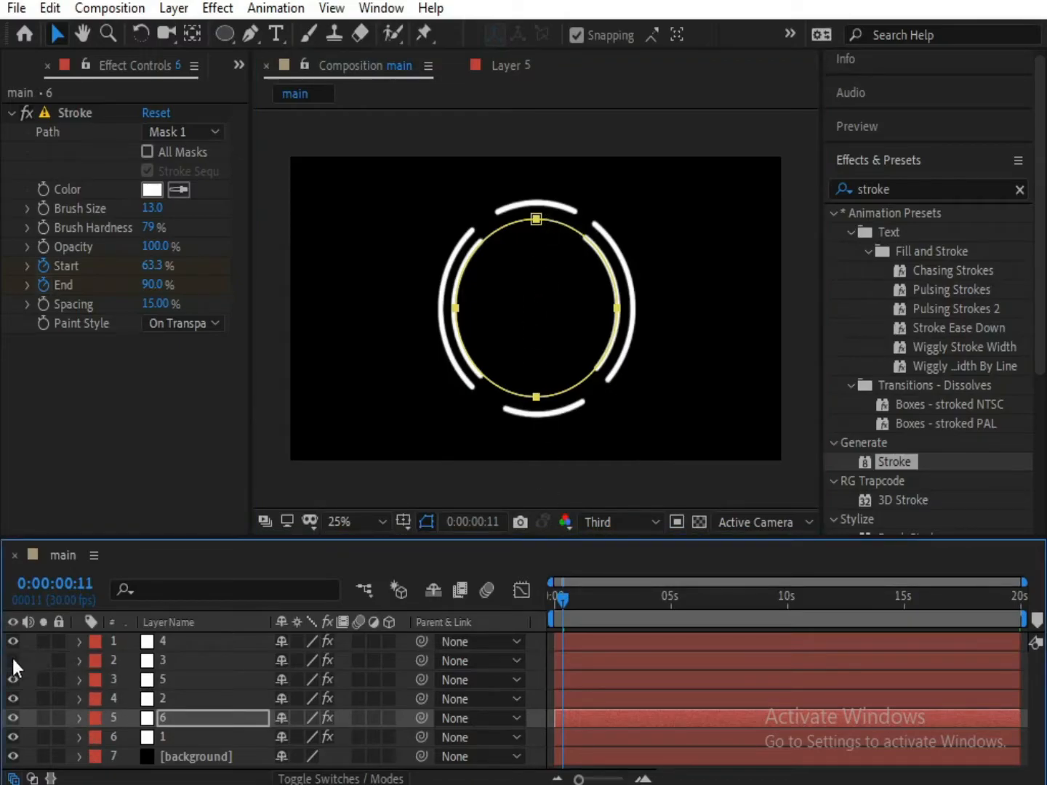
click(160, 657)
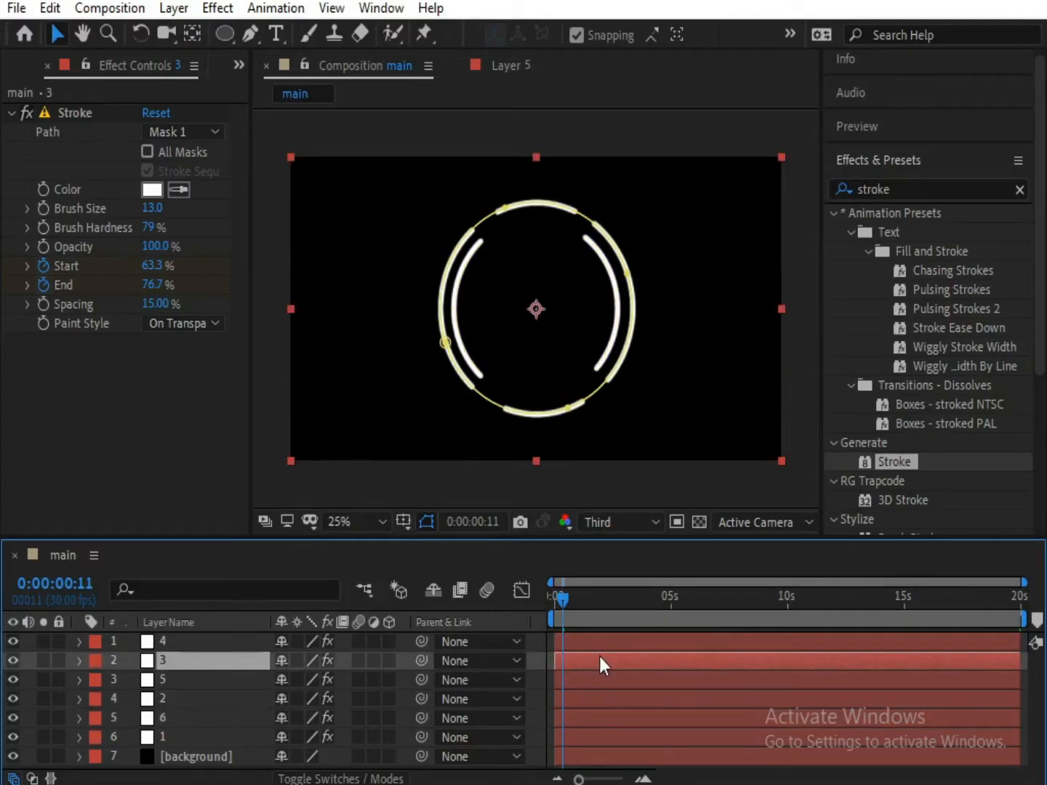
key(ctrl+d)
double_click(546, 208)
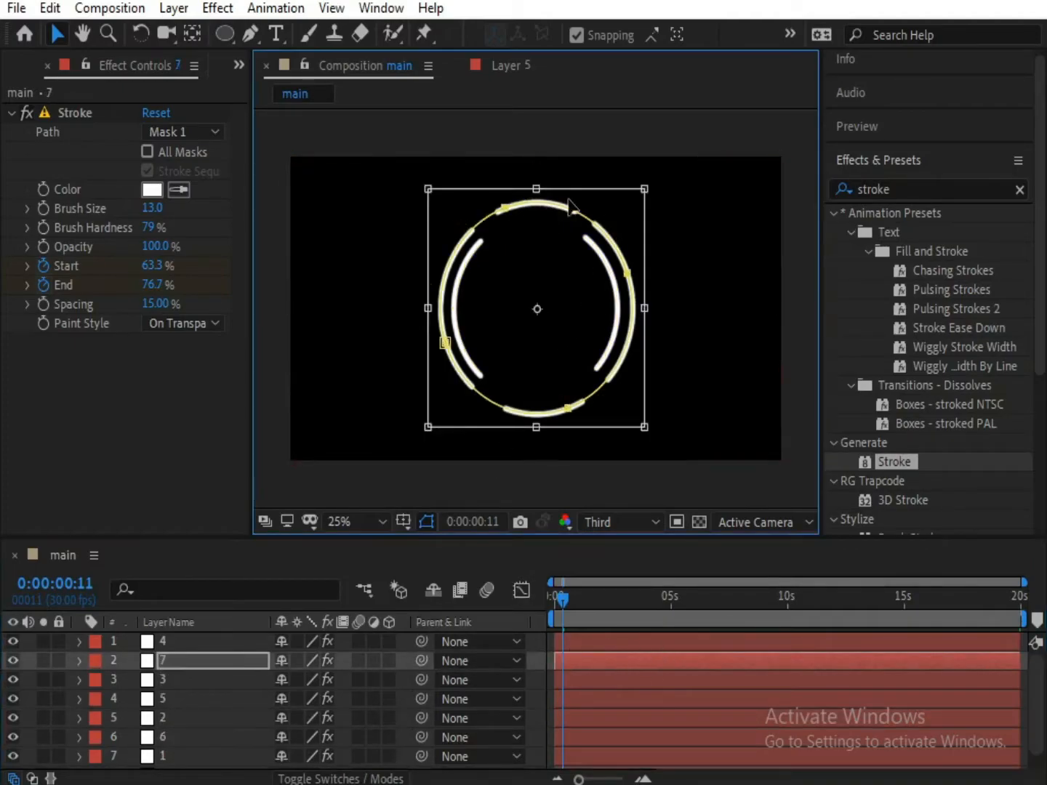
drag(649, 192, 638, 208)
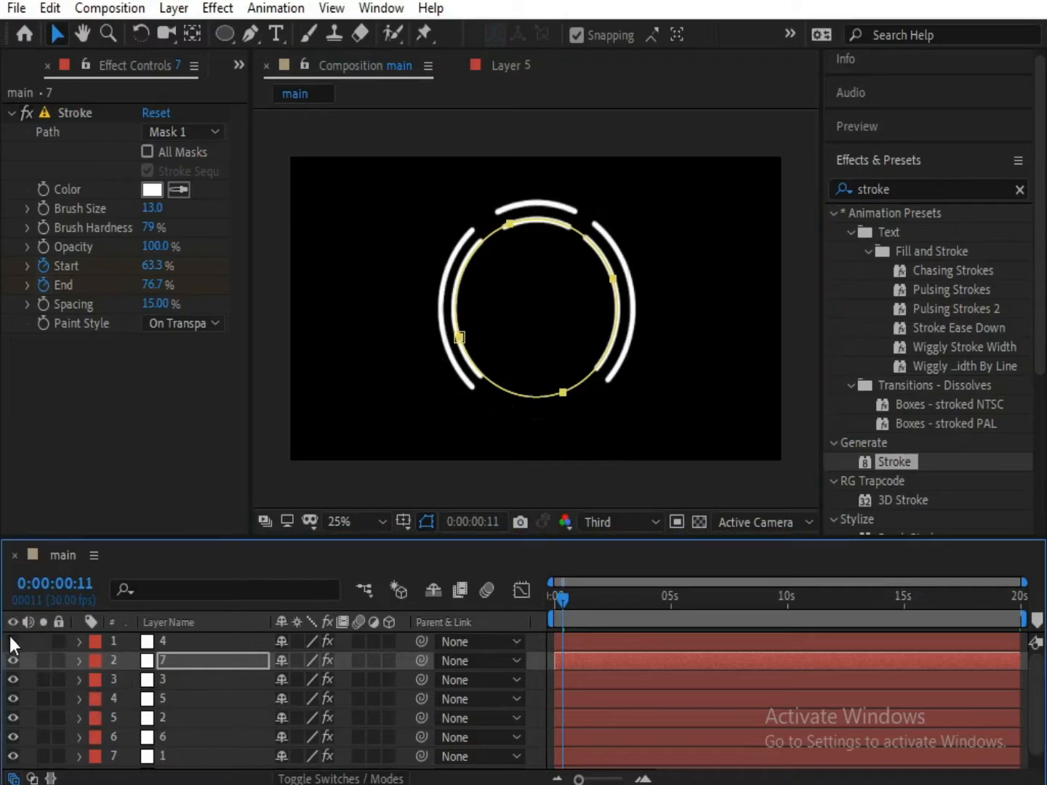
- Duplicate layer 4 and scale the copy's mask down around its centre to form an inner arc above the bottom one
click(167, 641)
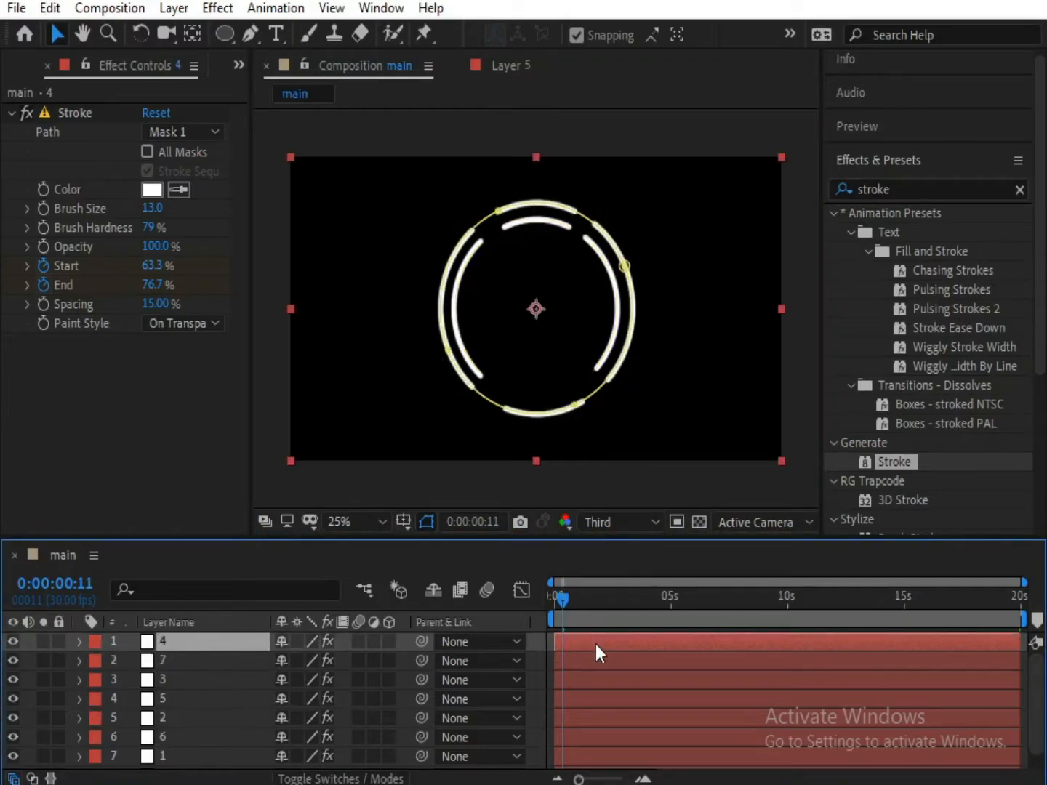
key(ctrl+d)
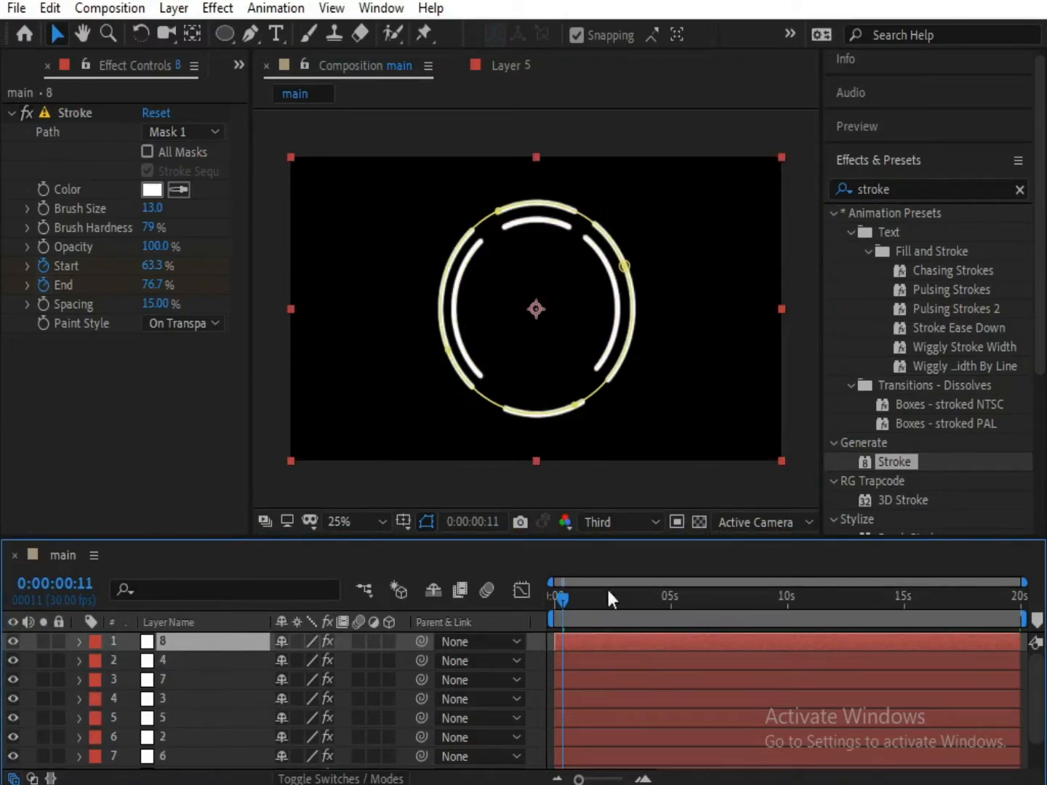
double_click(547, 416)
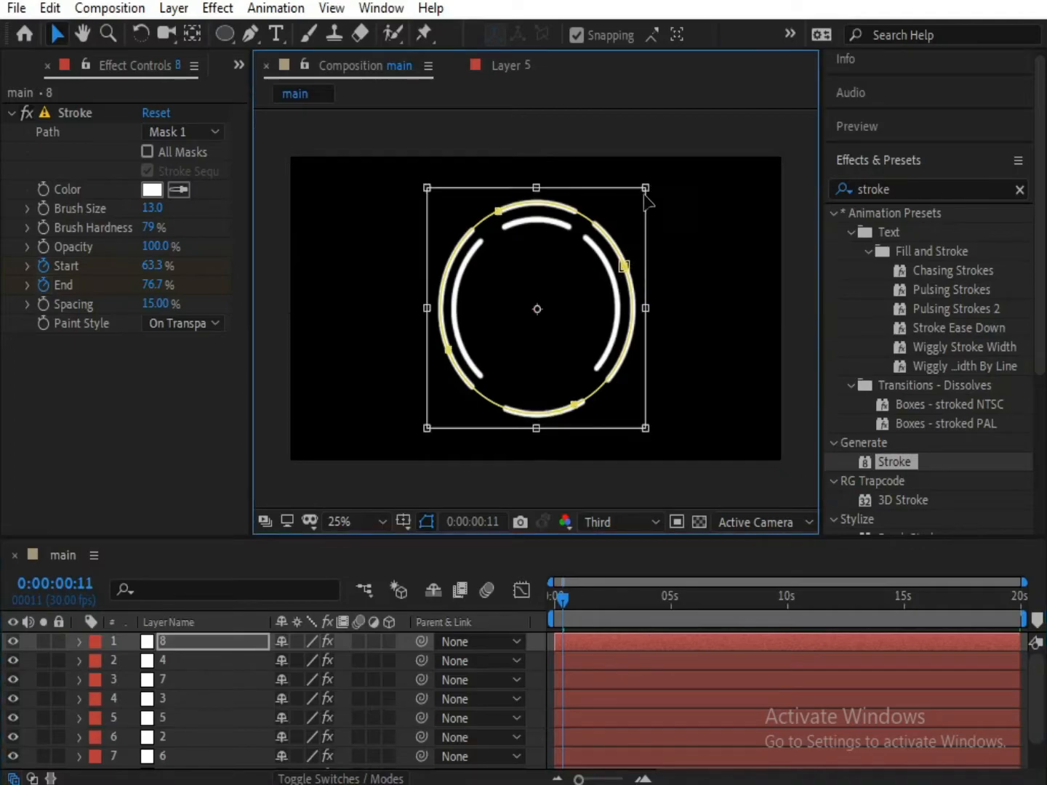
drag(646, 189, 639, 212)
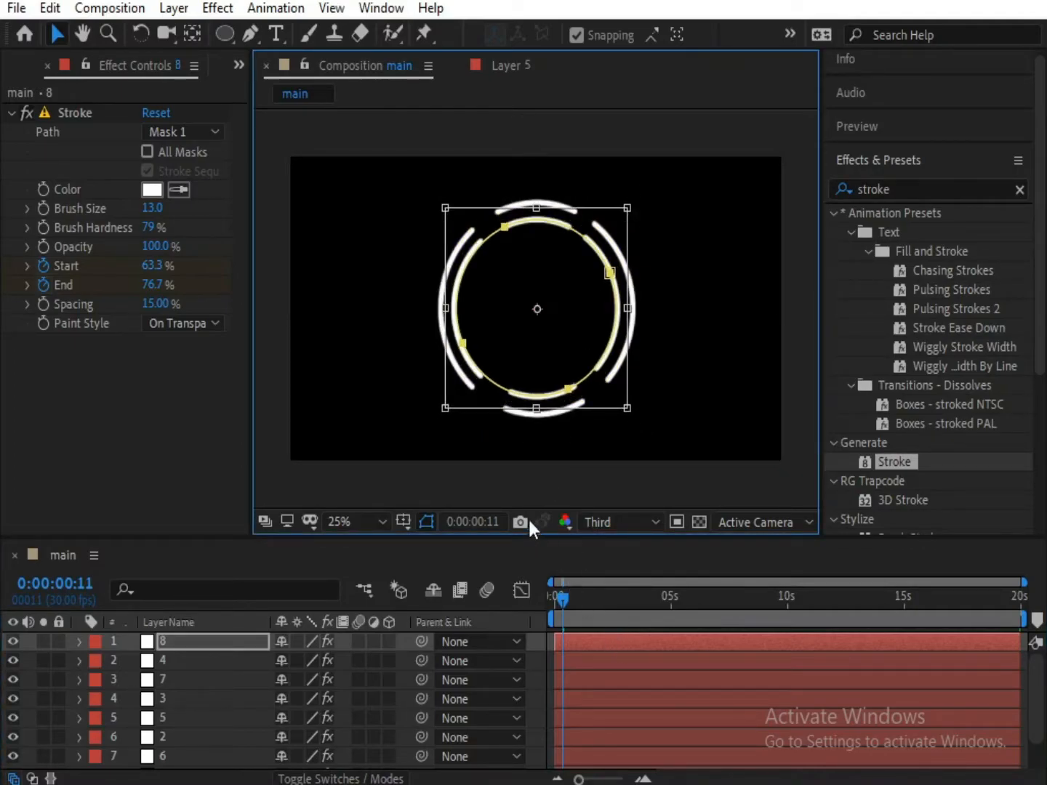
- Duplicate layer 8, scale the copy's mask down into a third, smaller ring and rotate its arc to the ring's lower left
click(573, 647)
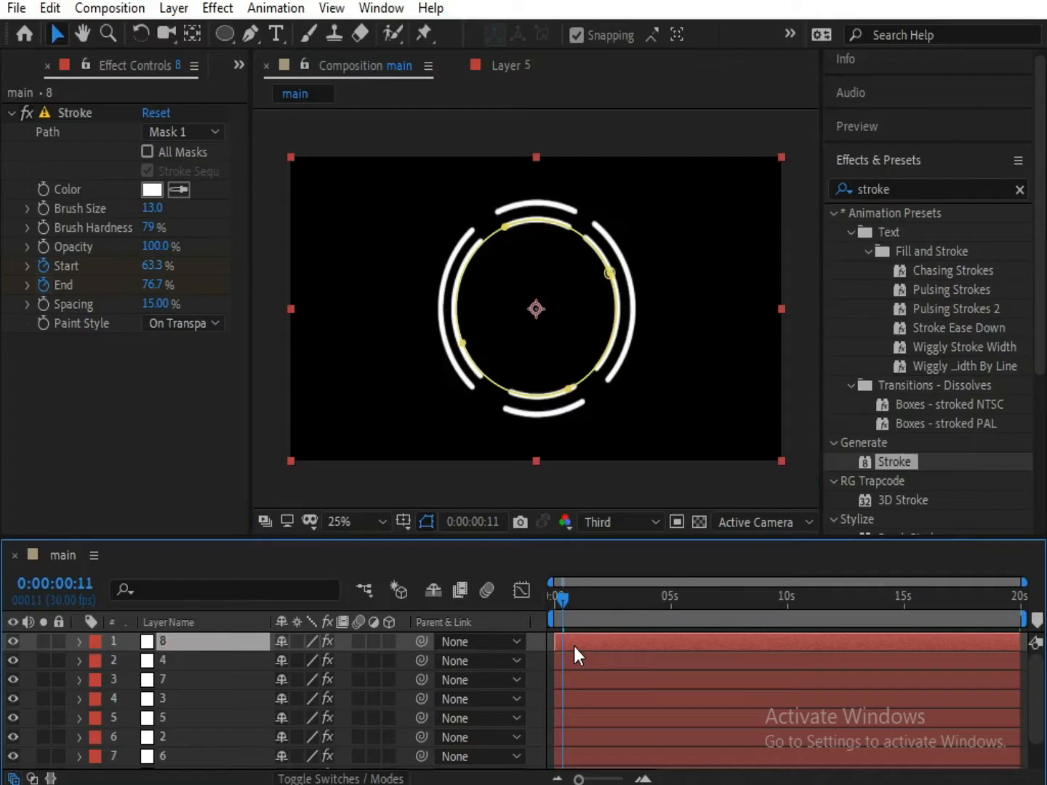
key(ctrl+d)
double_click(555, 396)
drag(627, 208, 625, 233)
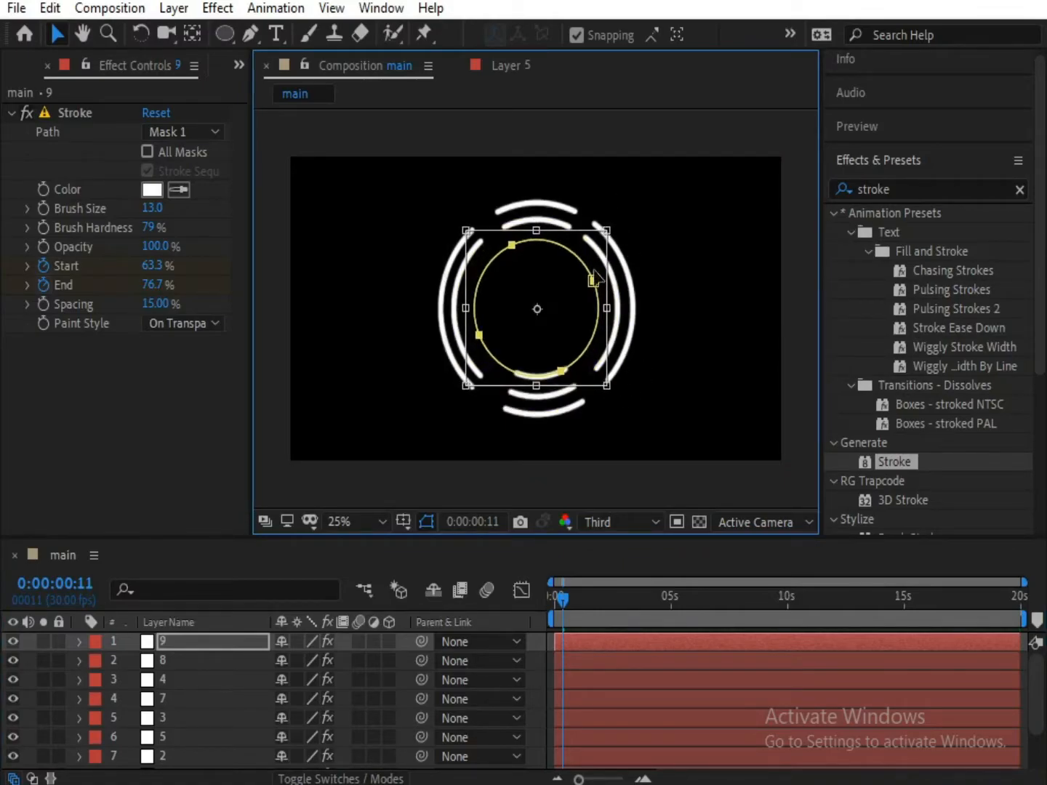
drag(606, 230, 614, 231)
drag(619, 402, 553, 450)
- Duplicate layer 9 and rotate the copy's mask so its arc sits at the upper left of the innermost ring
click(617, 649)
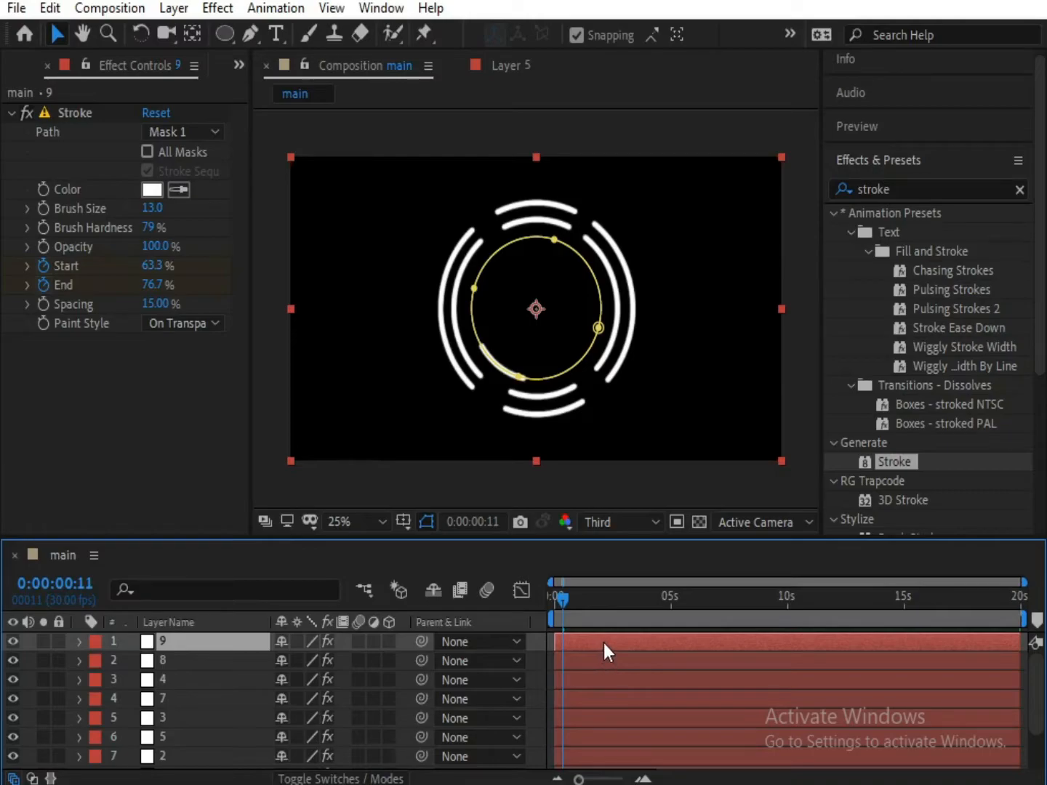
key(ctrl+d)
click(519, 375)
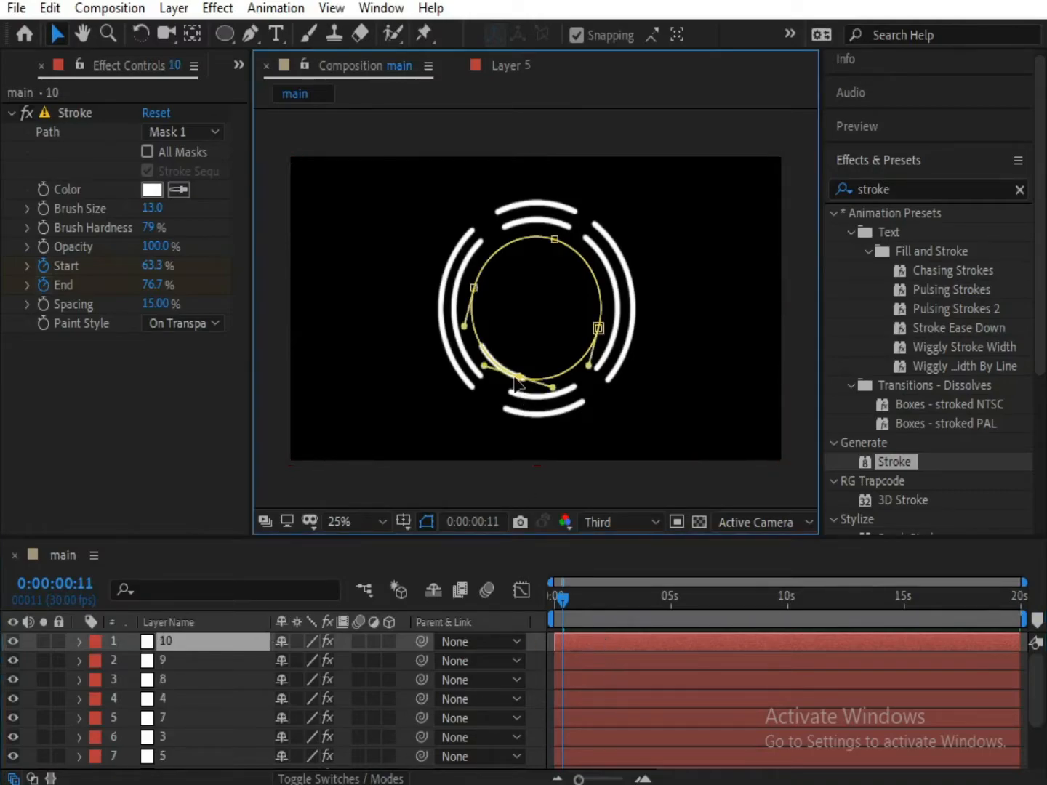
double_click(518, 376)
drag(619, 220, 665, 501)
mouse_move(619, 411)
mouse_down()
mouse_move(609, 442)
mouse_move(606, 430)
mouse_up()
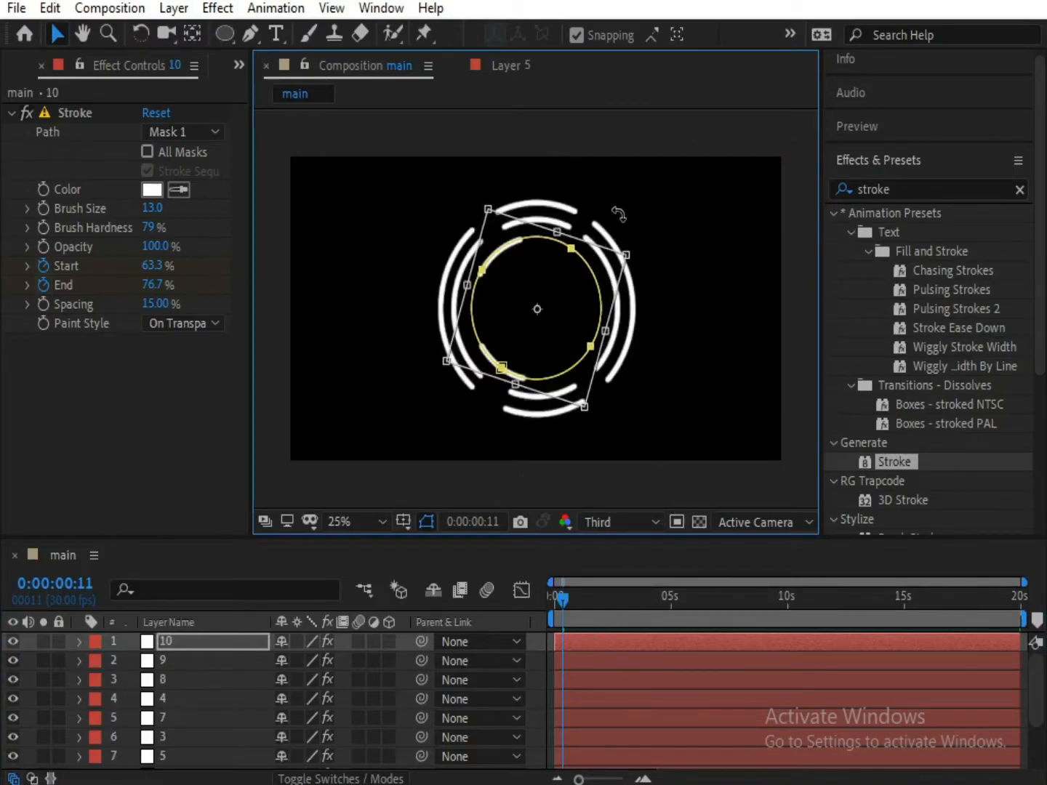
- Duplicate layer 10 and rotate the copy's mask so its arc sits at the upper right of the innermost ring
click(617, 643)
key(ctrl+d)
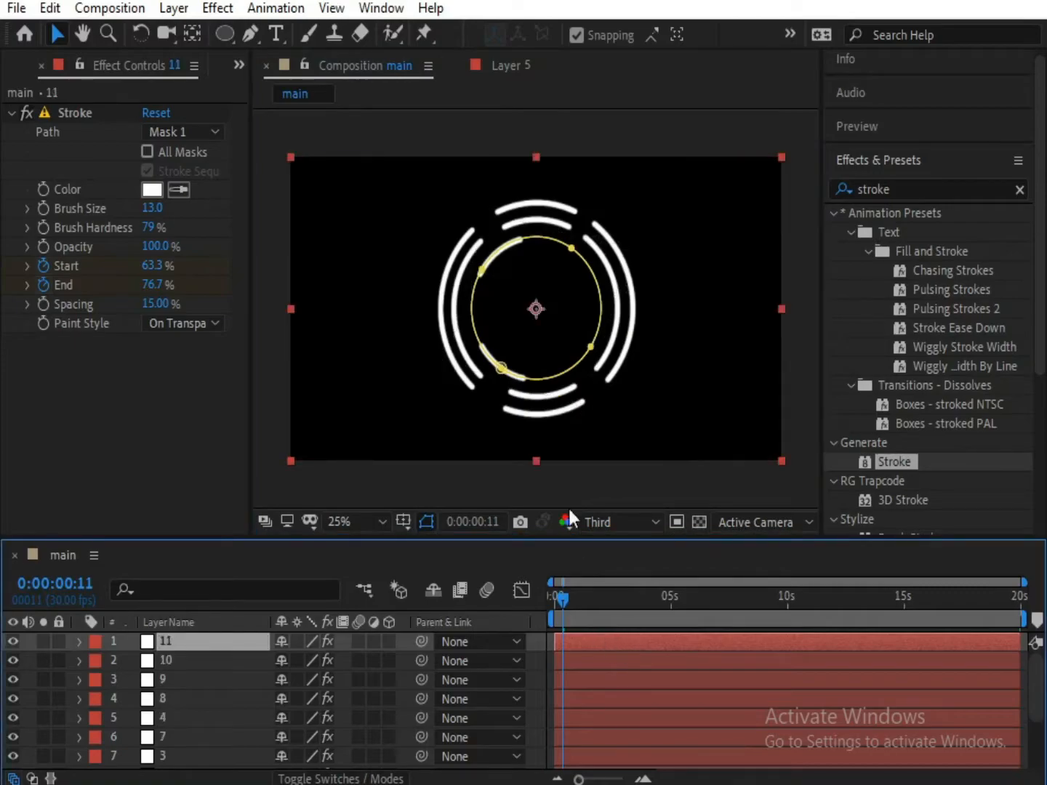
double_click(494, 246)
drag(614, 212, 651, 387)
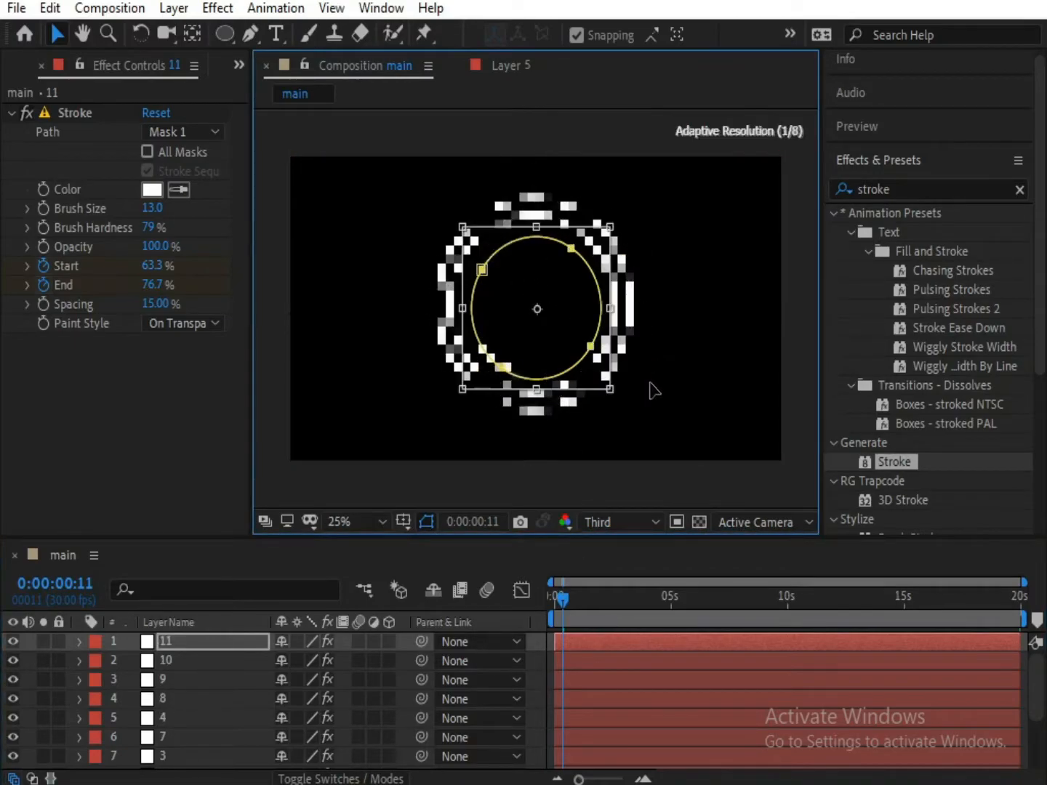
drag(612, 217, 596, 205)
- Duplicate layer 11 and rotate the copy's mask so its arc sits at the lower right of the innermost ring
click(603, 644)
key(ctrl+d)
double_click(600, 324)
drag(641, 430, 610, 482)
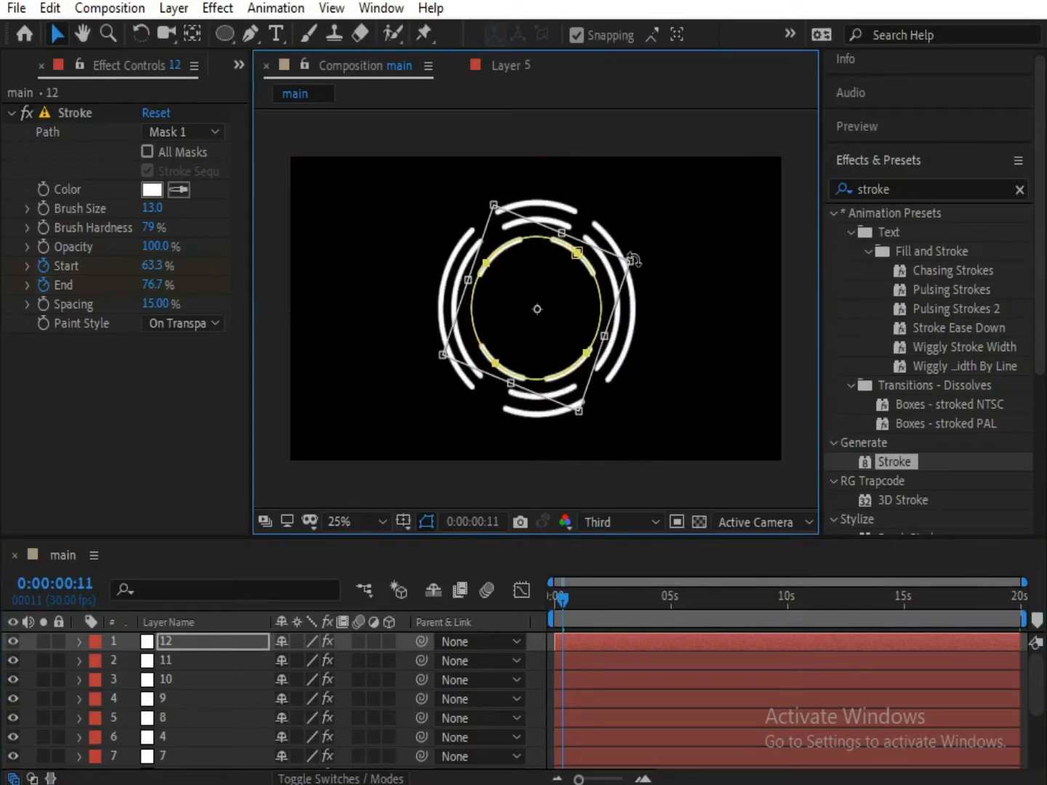
drag(642, 251, 621, 224)
drag(615, 400, 606, 422)
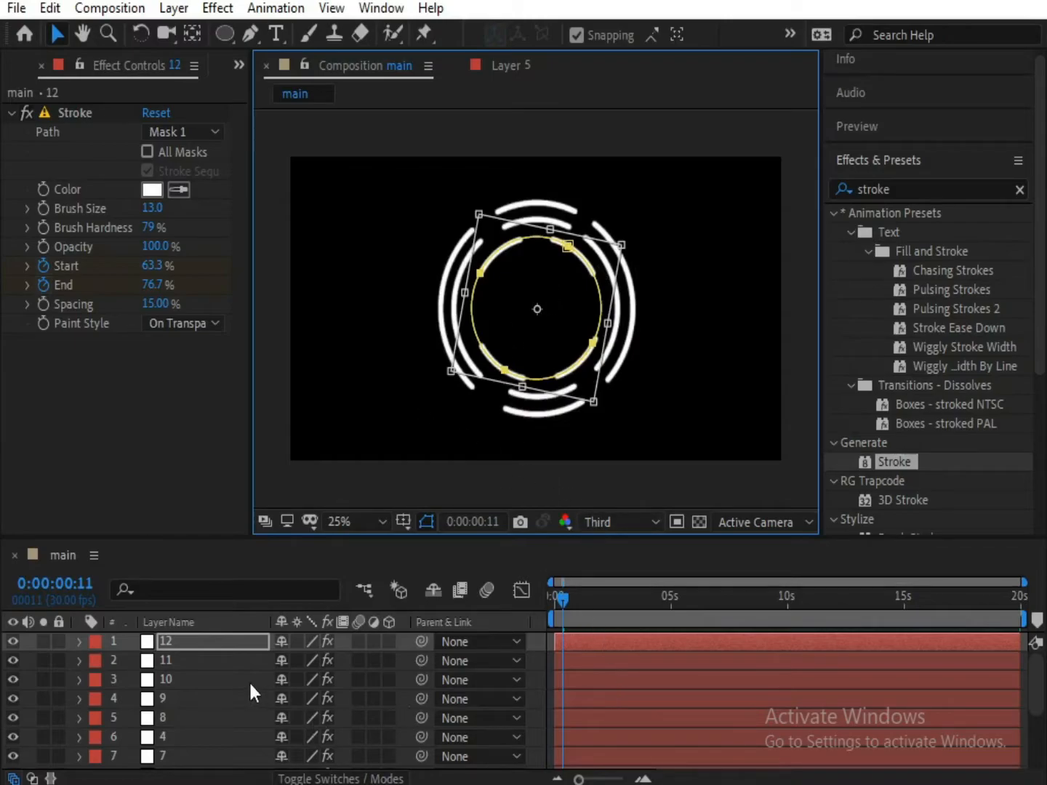
- Slightly rotate the masks of layers 9 and 10 to even out the gaps between the innermost arcs
click(183, 698)
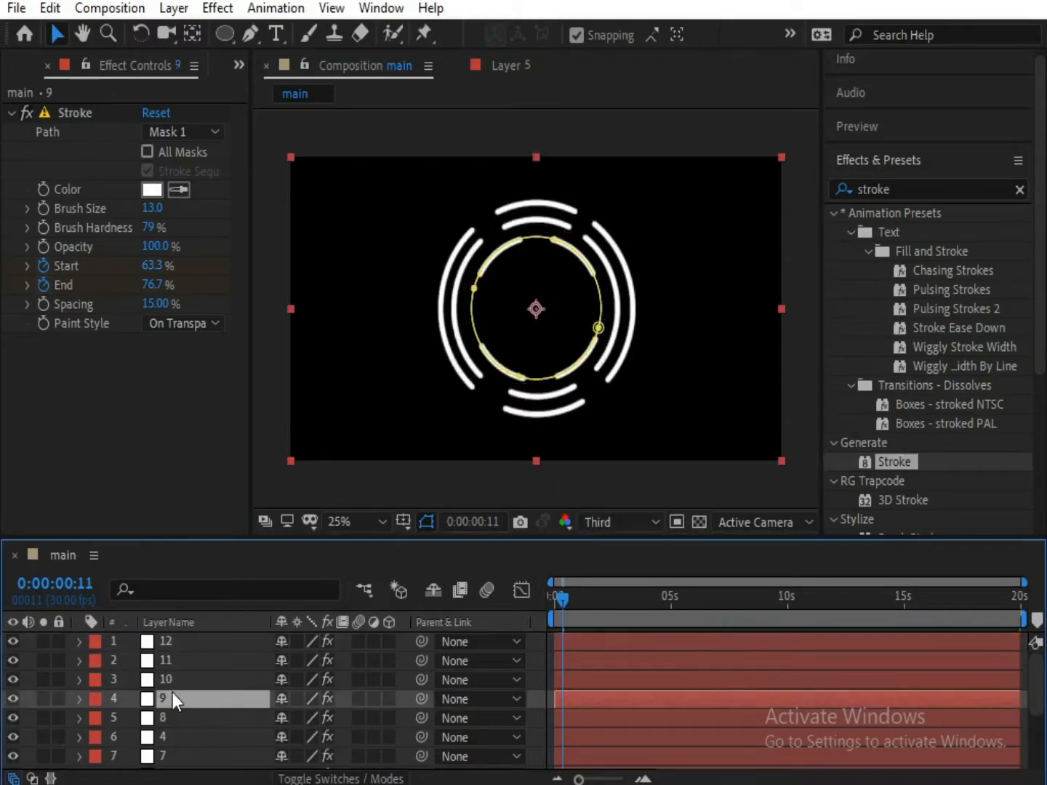
double_click(501, 372)
mouse_move(616, 402)
mouse_down()
mouse_move(603, 404)
mouse_move(616, 404)
mouse_up()
click(586, 679)
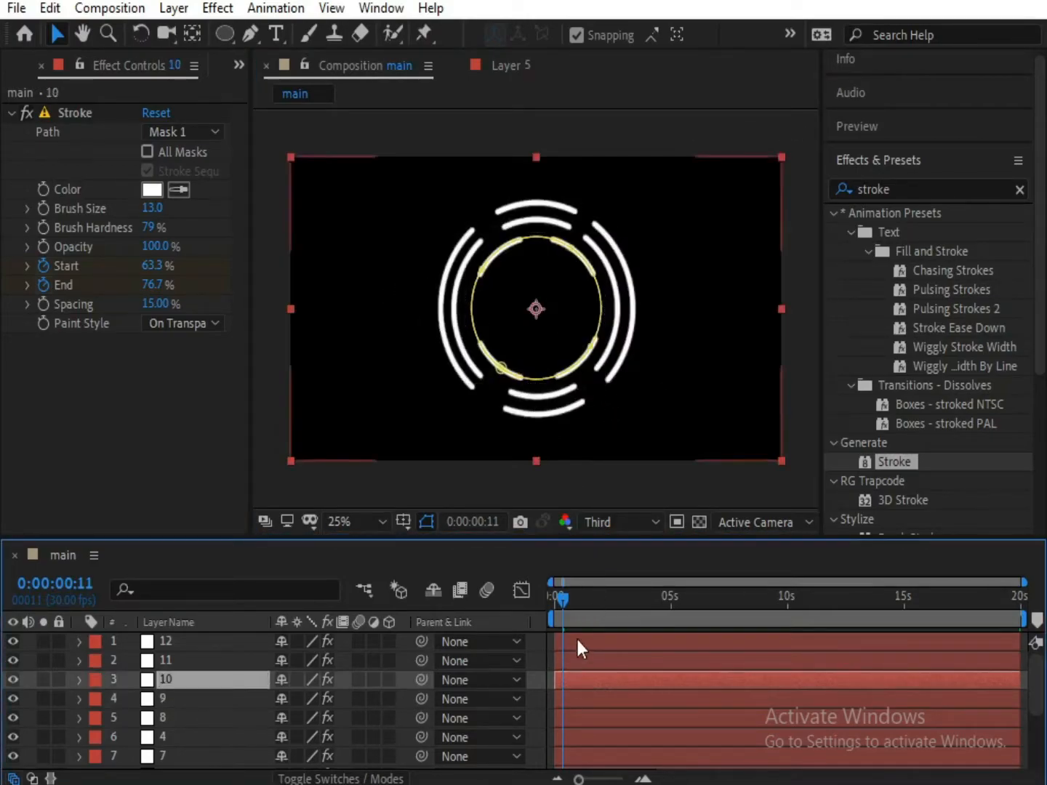
double_click(473, 291)
drag(620, 394, 623, 397)
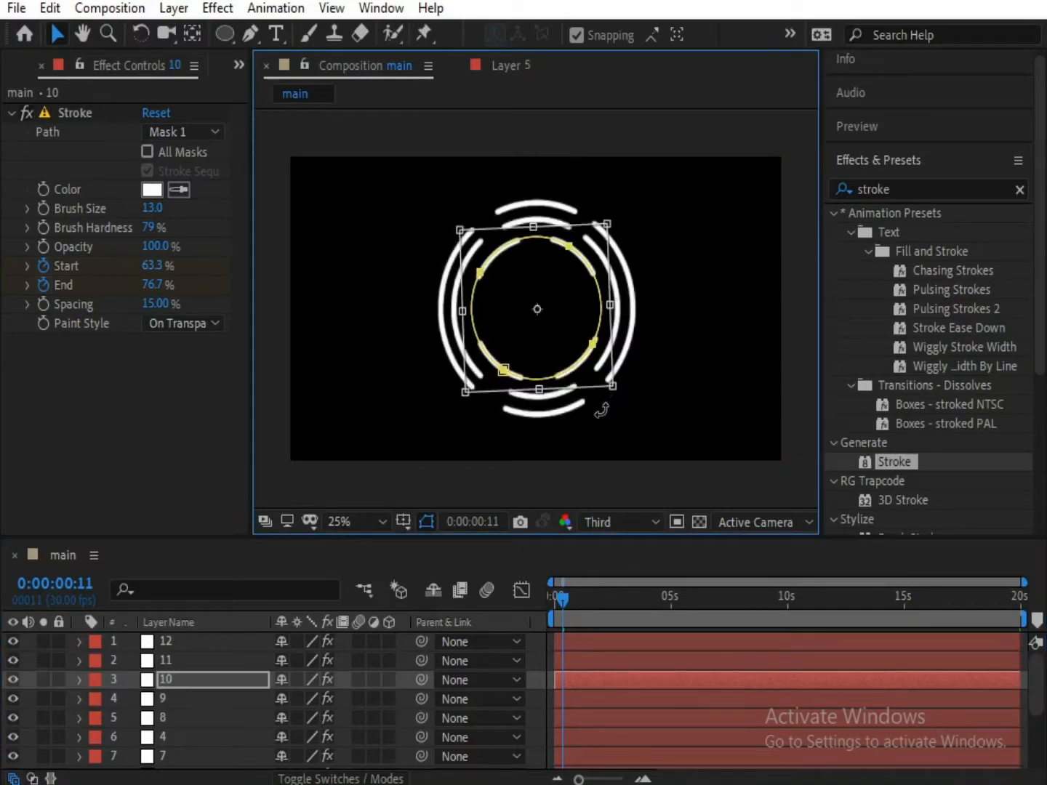
- Slightly rotate the masks of layers 11 and 12 to balance the spacing of the innermost arcs
click(595, 660)
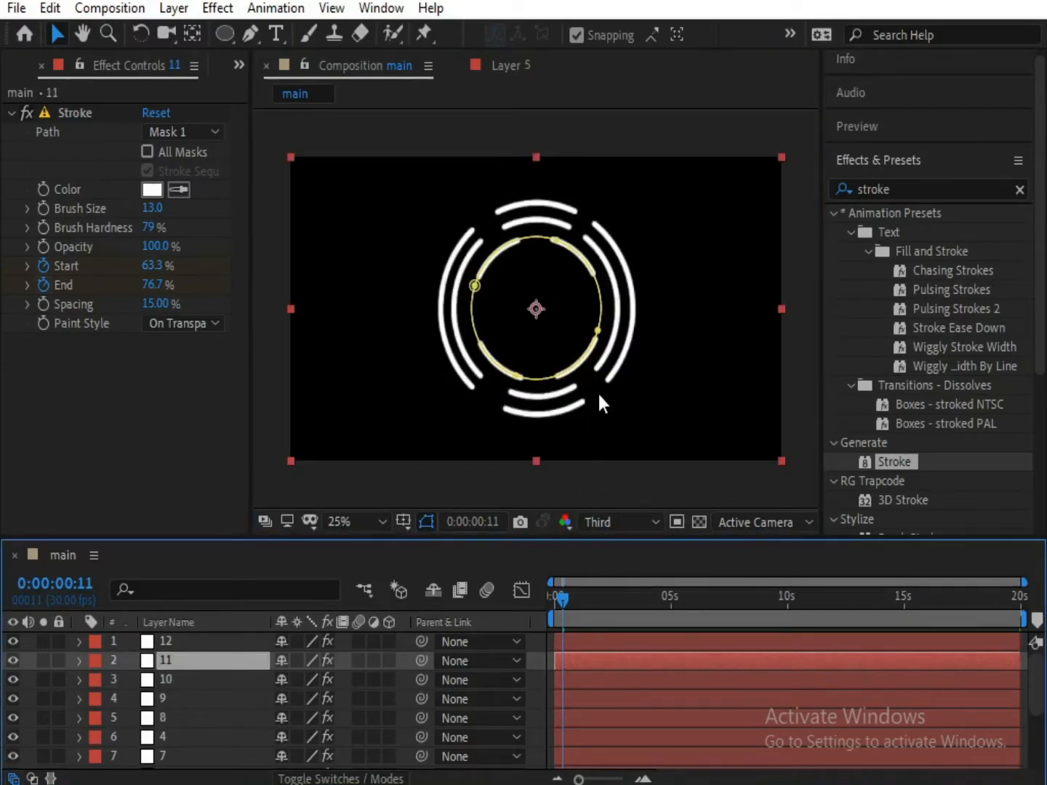
double_click(578, 260)
drag(623, 215, 612, 207)
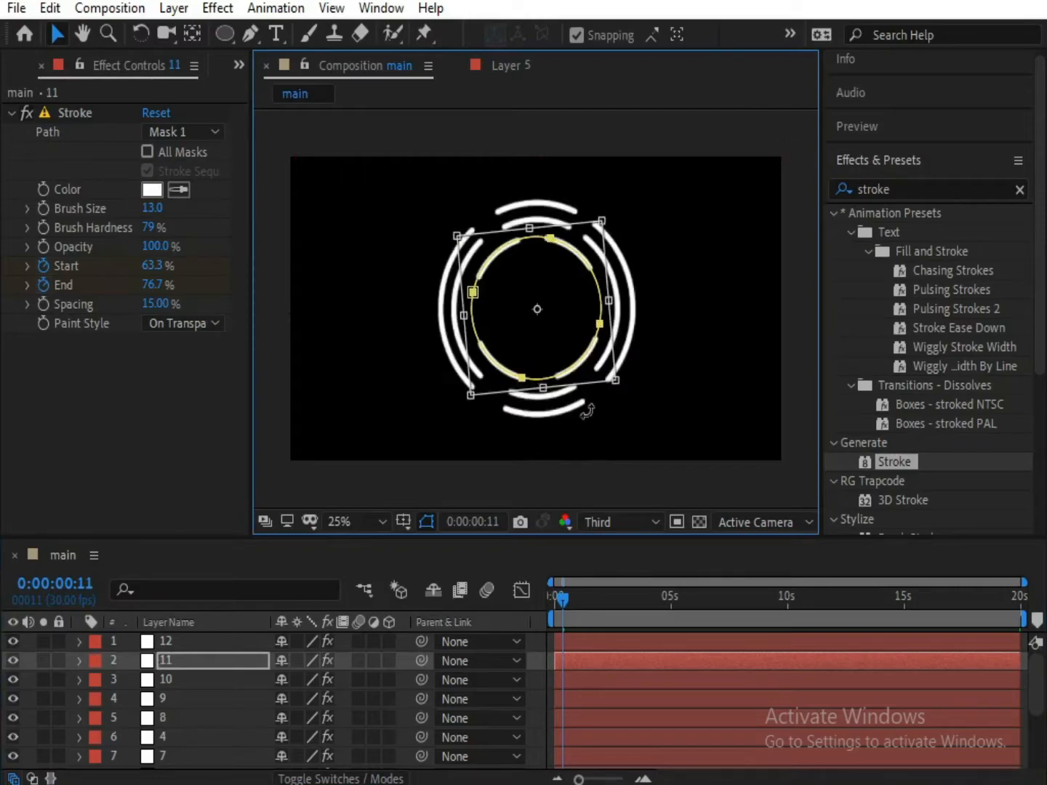
click(568, 469)
double_click(575, 358)
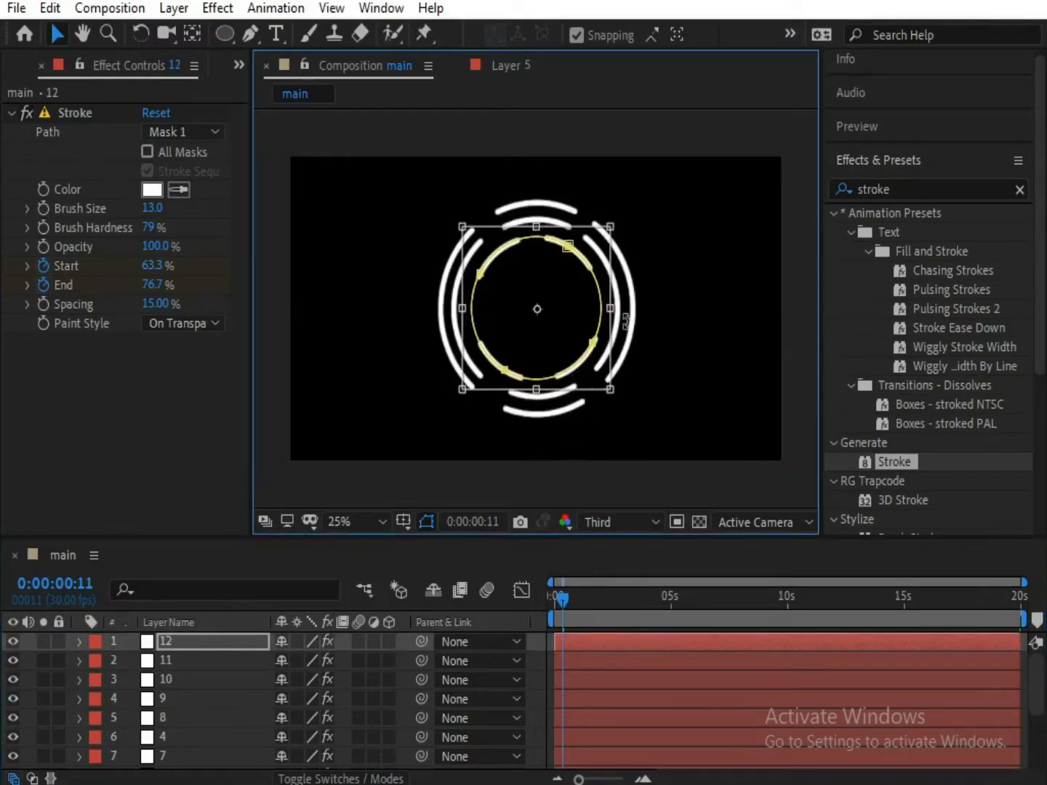
drag(626, 400, 628, 396)
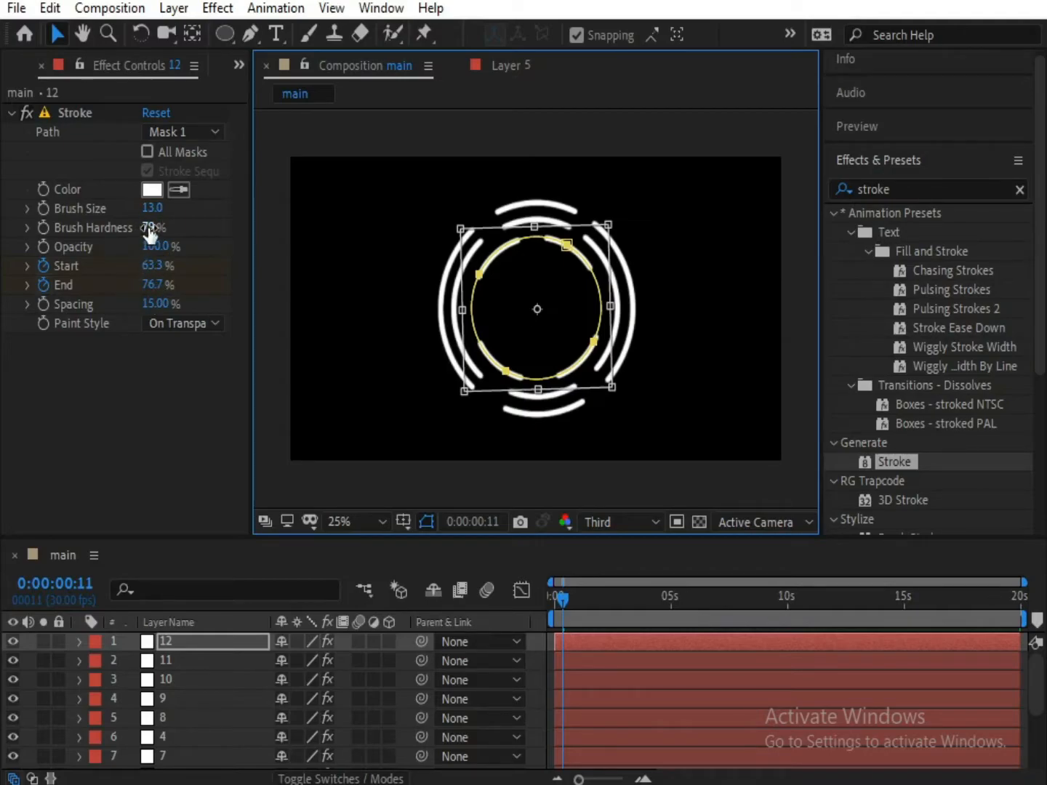
- Set the Stroke spacing to 100% on layers 12, 11 and 10 to turn their arcs into dots
click(154, 304)
text(100)
key(Return)
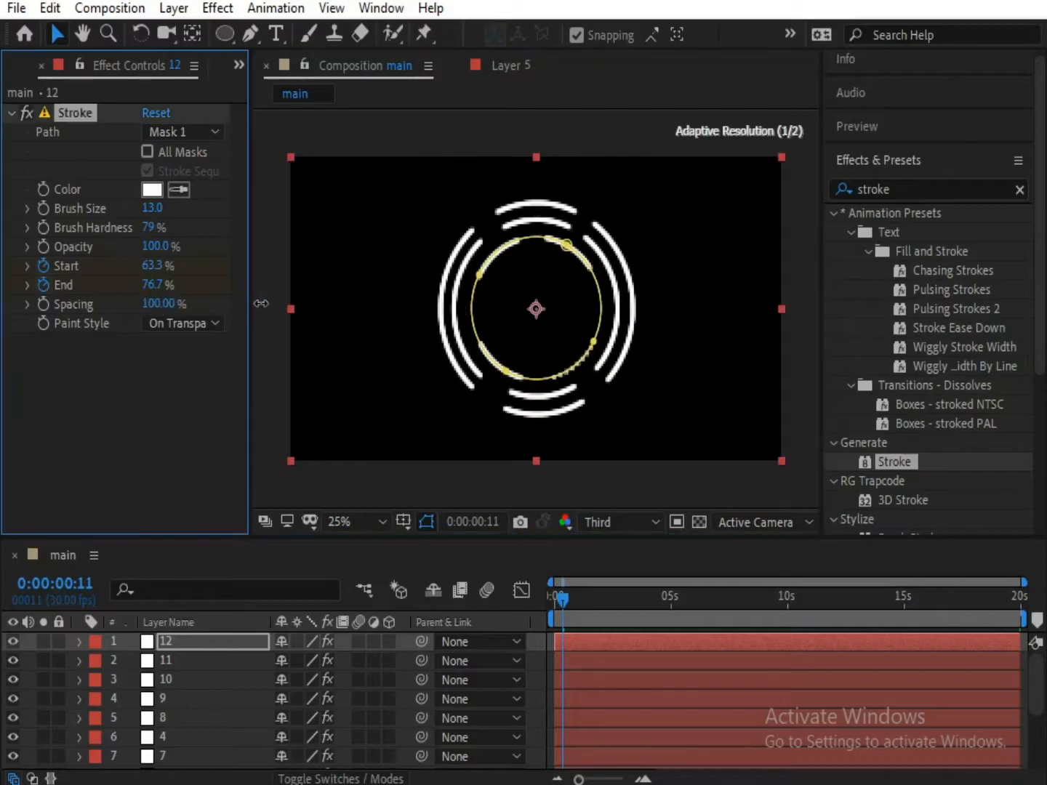
click(593, 659)
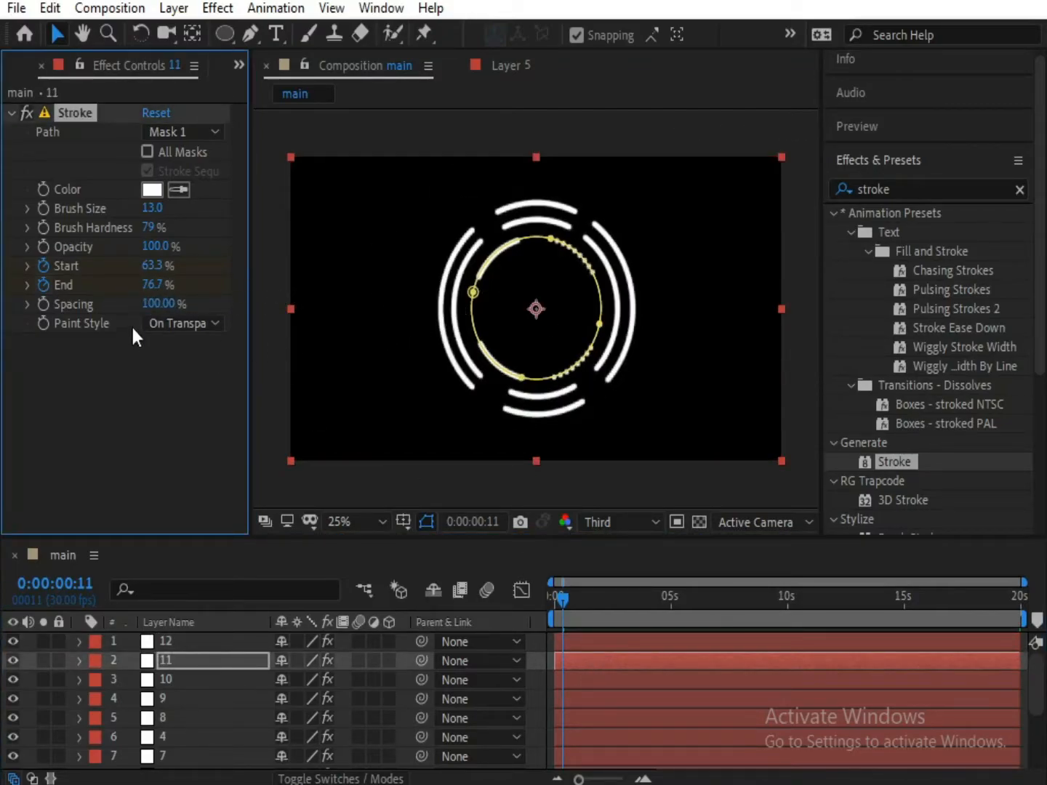
click(570, 681)
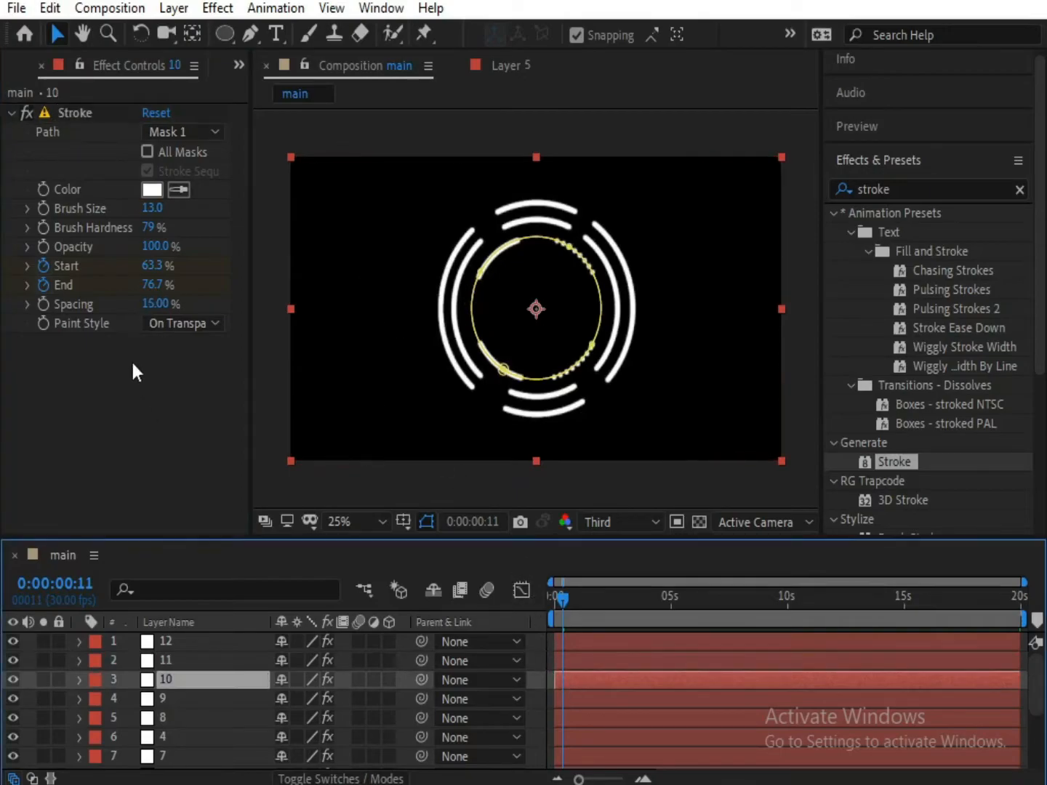
click(153, 284)
drag(161, 304, 357, 301)
- Toggle the visibility of layers 12 to 9 to identify the remaining solid innermost arc, and set layer 9's Stroke spacing to 100%
click(587, 641)
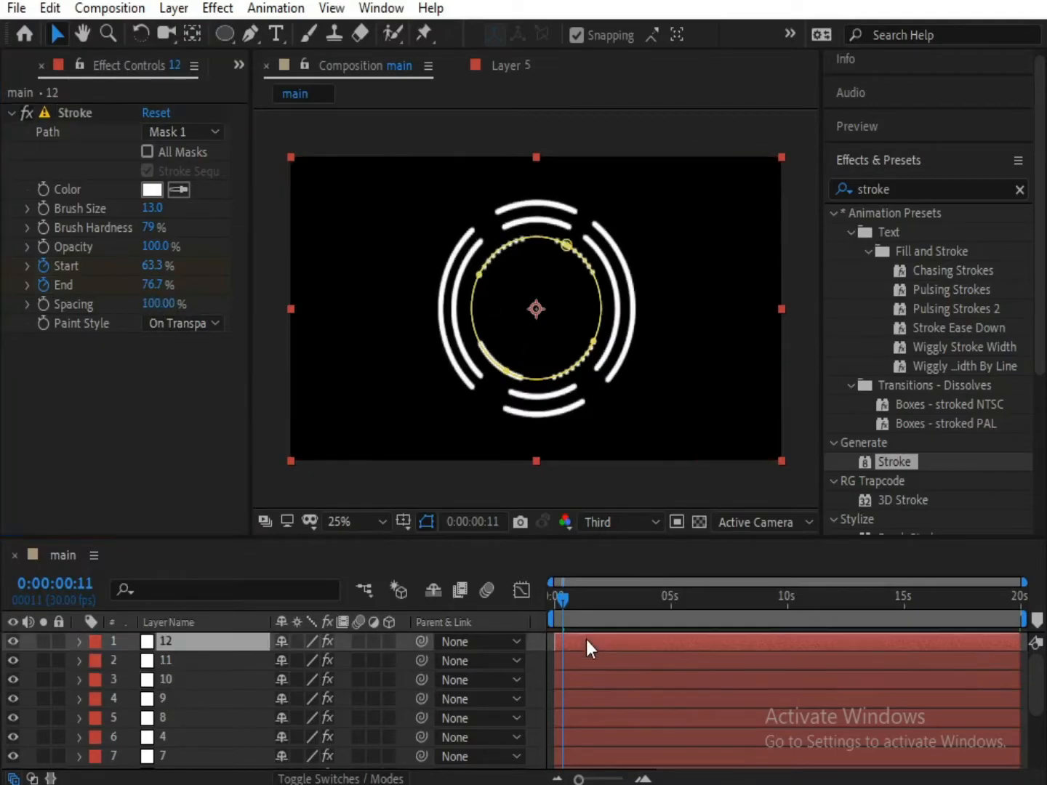
click(11, 637)
click(11, 638)
click(10, 661)
click(10, 660)
click(12, 679)
click(11, 678)
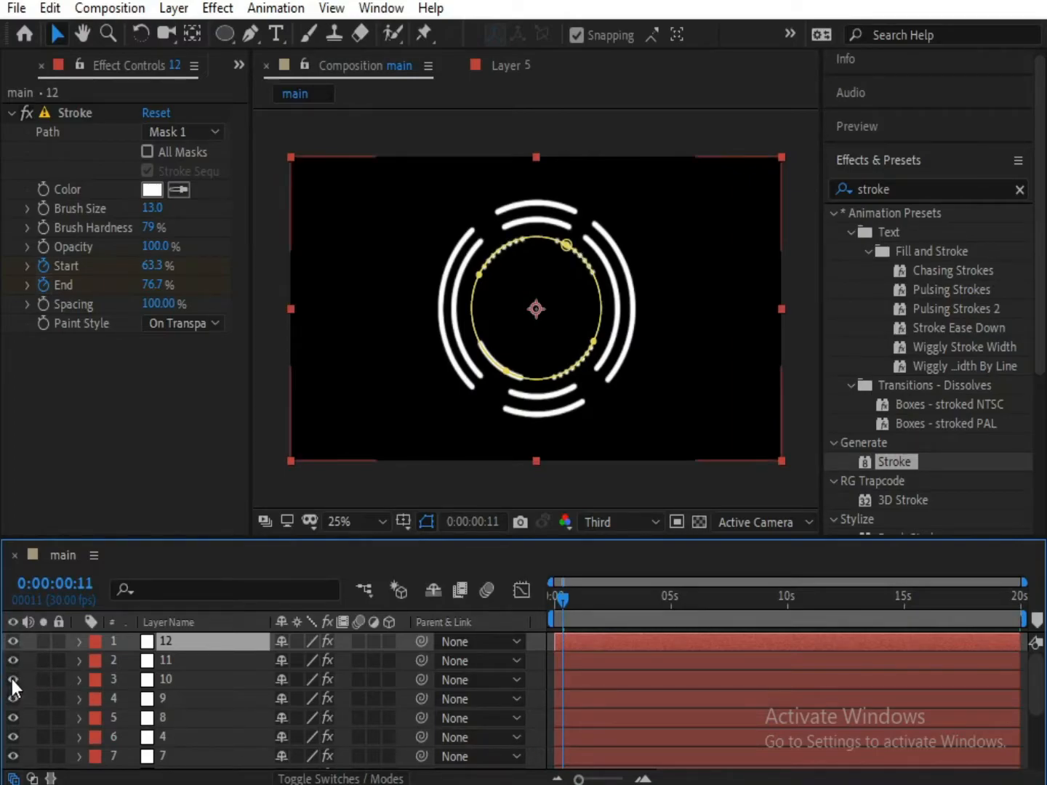
click(11, 682)
click(12, 681)
click(11, 695)
click(12, 695)
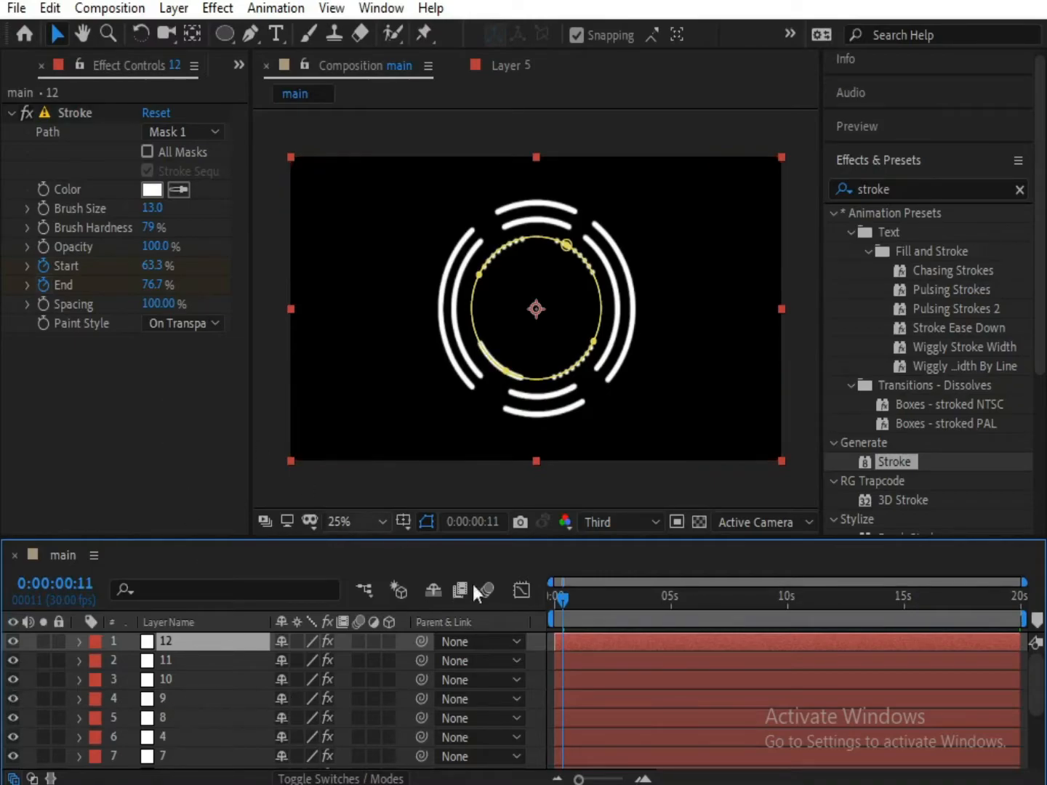
click(181, 695)
drag(152, 303, 593, 396)
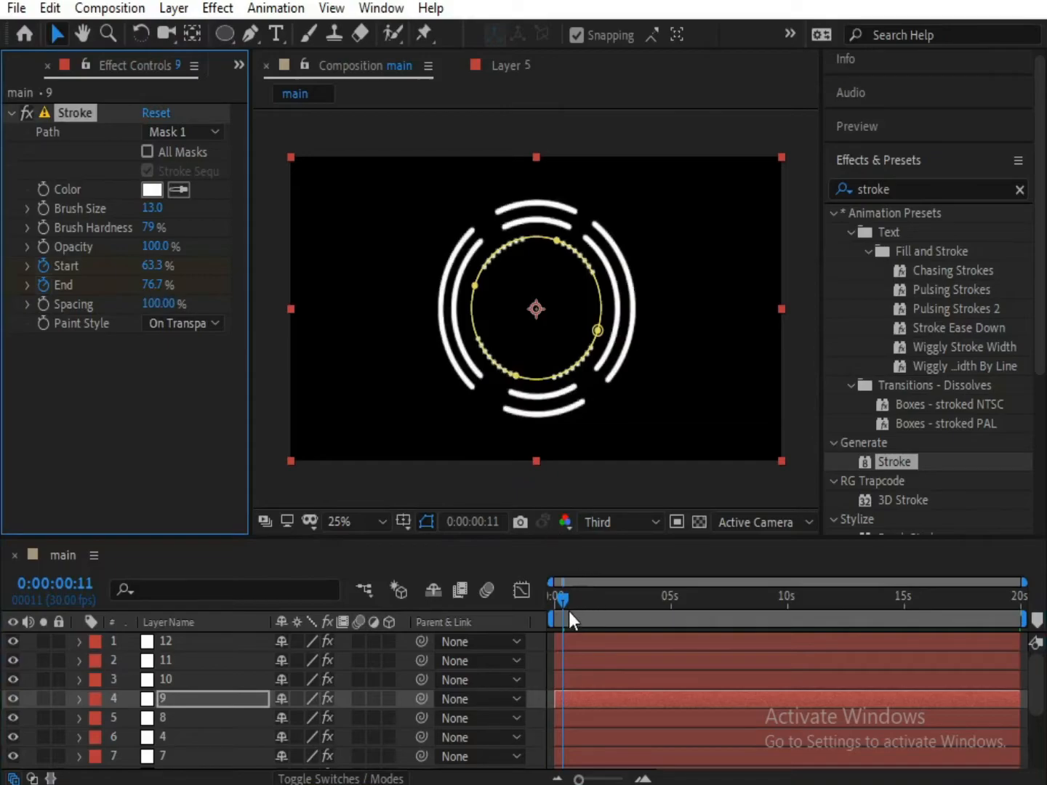
- Preview the ring animation from the start of the composition and return the playhead to the beginning
drag(563, 601, 548, 605)
key(space)
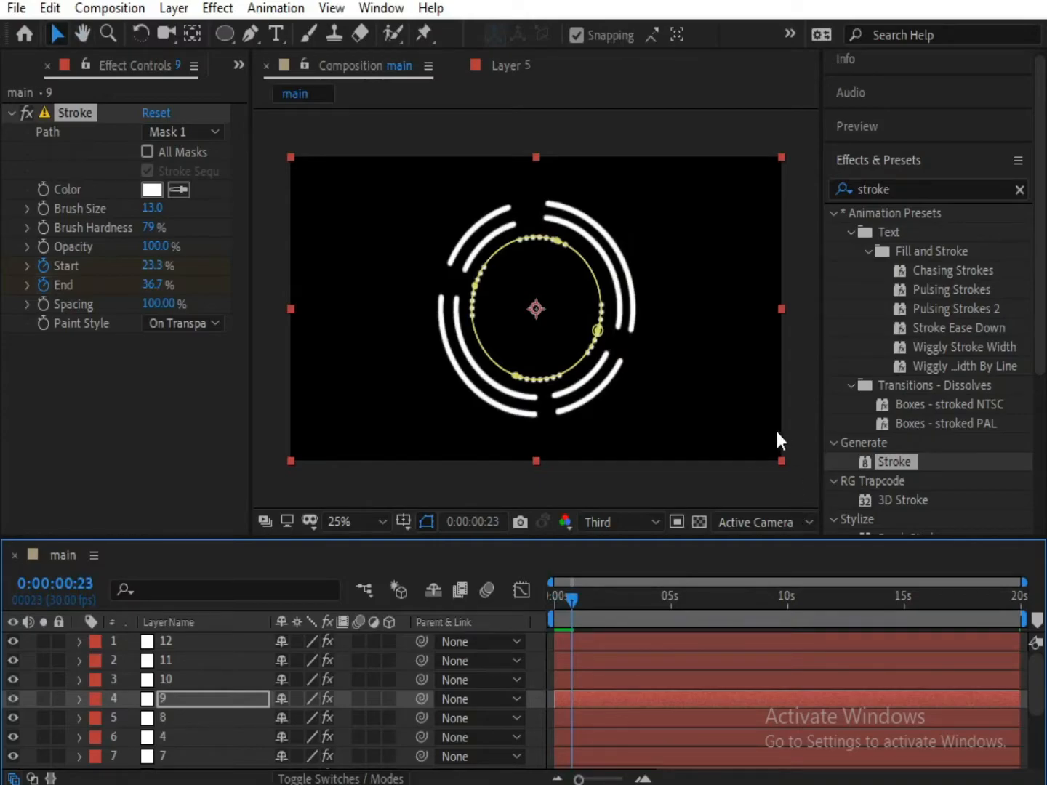
drag(572, 601, 540, 617)
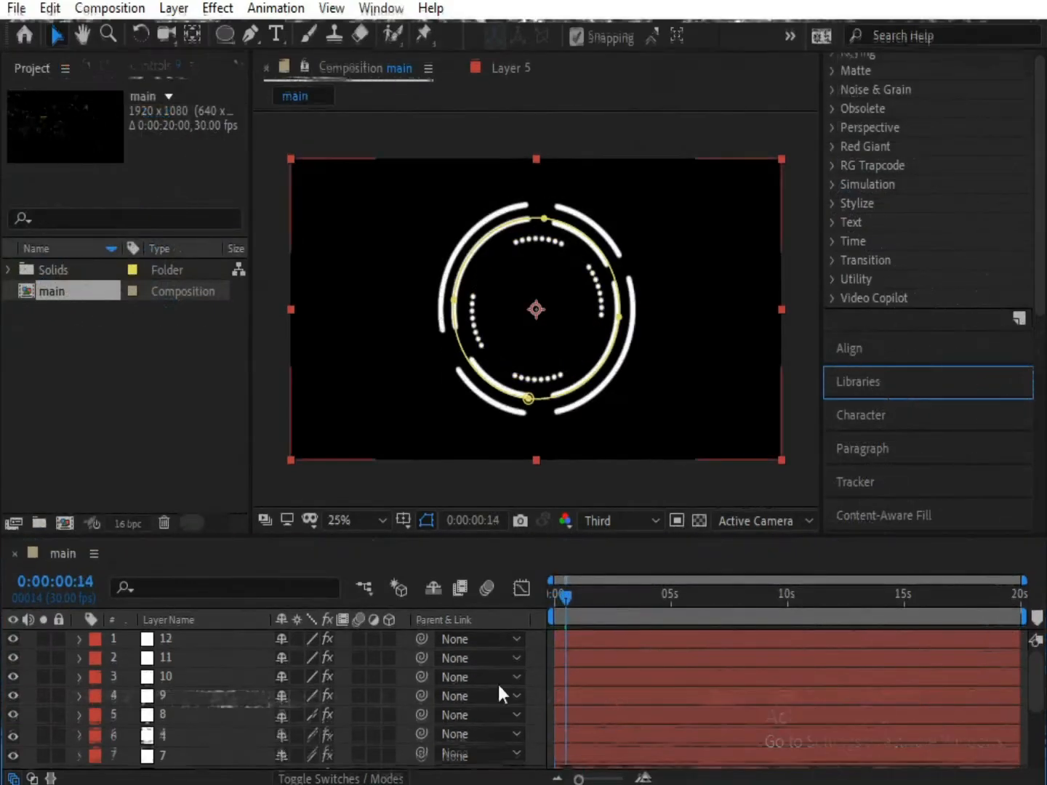
- Select arc layers 12 to 1, leaving out the background, and pre-compose them into a new composition named "ripple"
click(186, 643)
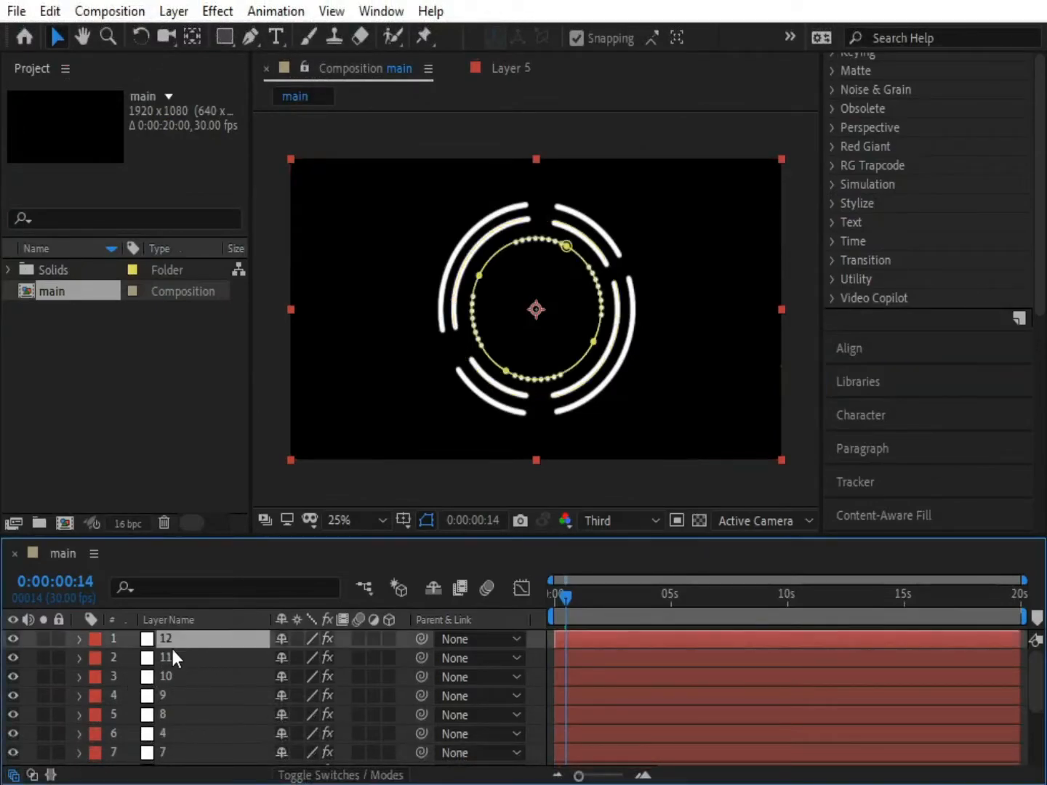
ctrl+click(163, 658)
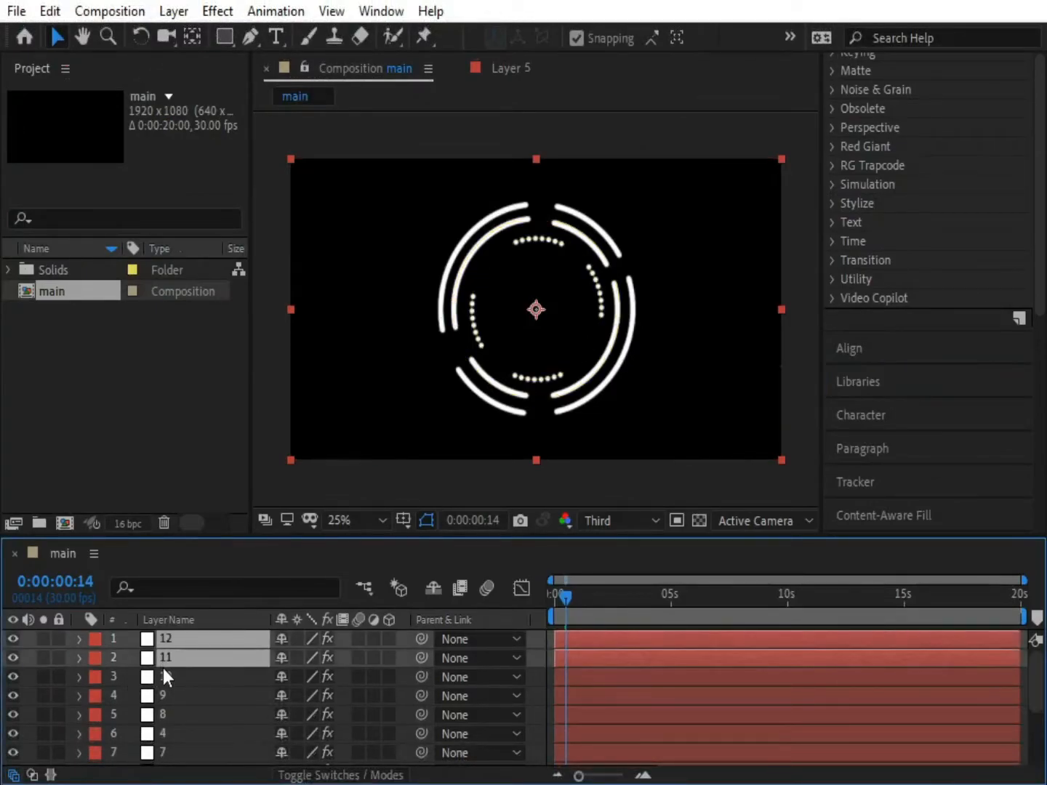
ctrl+click(163, 676)
ctrl+click(162, 695)
scroll(218, 680, down, 1)
ctrl+click(171, 658)
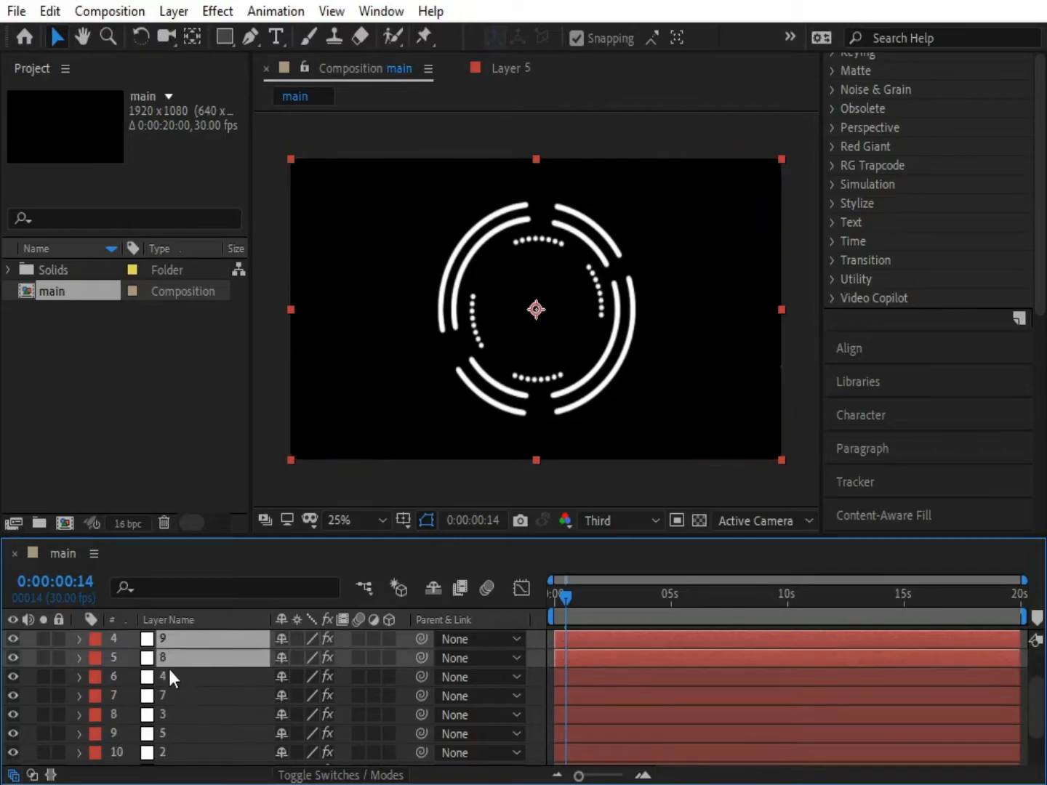
ctrl+click(168, 677)
ctrl+click(167, 694)
scroll(218, 674, down, 1)
ctrl+click(195, 659)
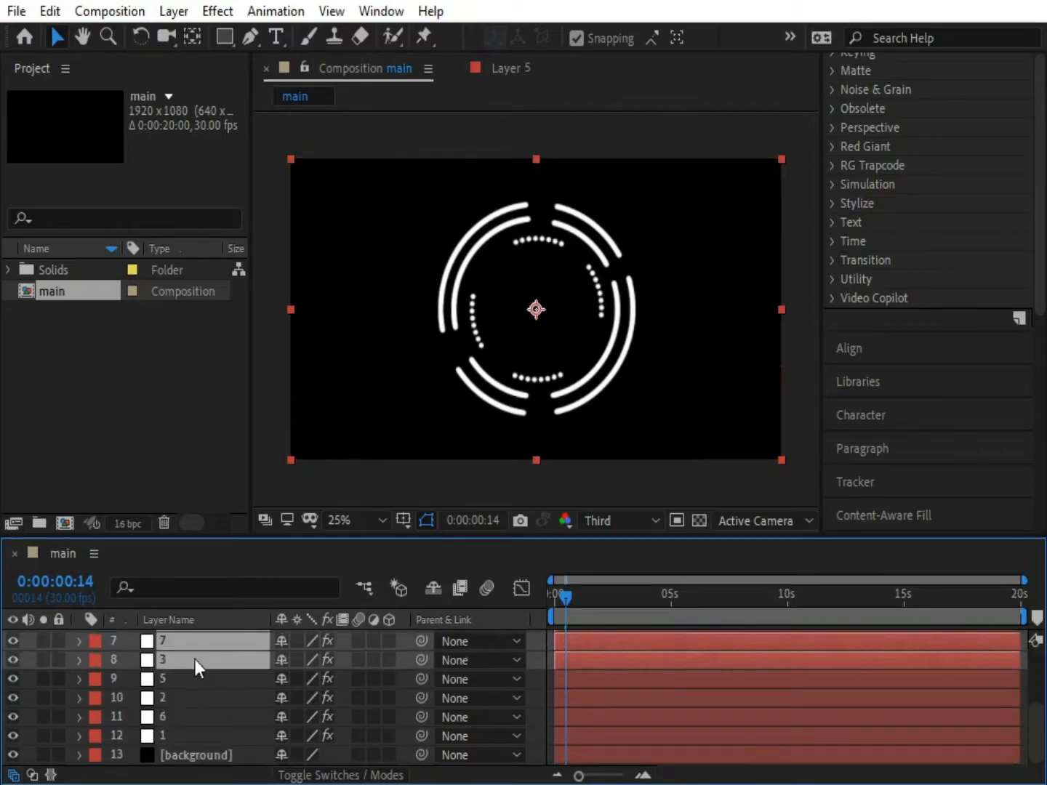
ctrl+click(167, 679)
ctrl+click(165, 697)
ctrl+click(166, 717)
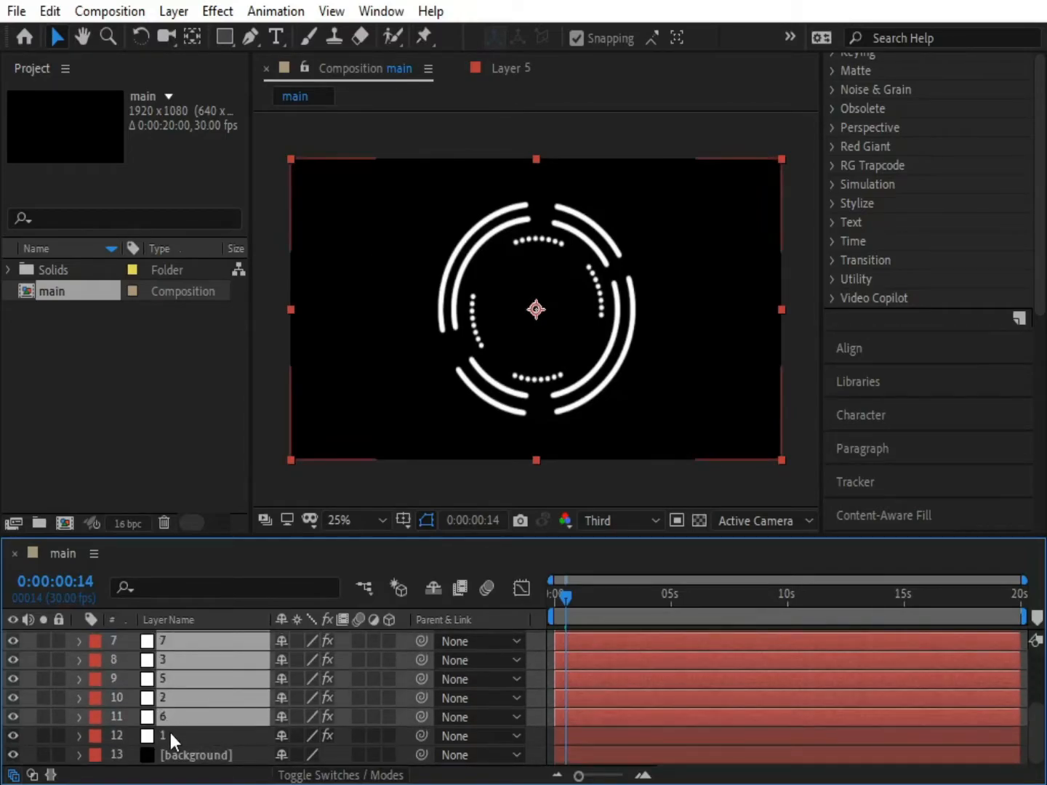
ctrl+click(170, 733)
right_click(204, 673)
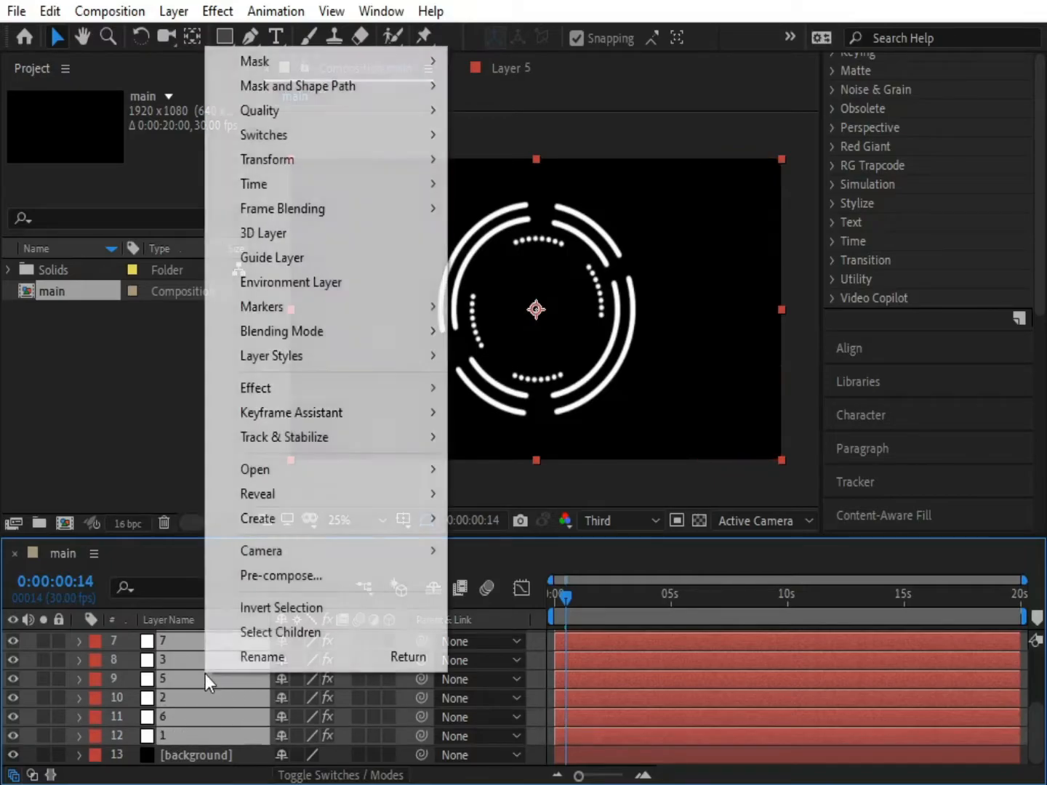
click(261, 576)
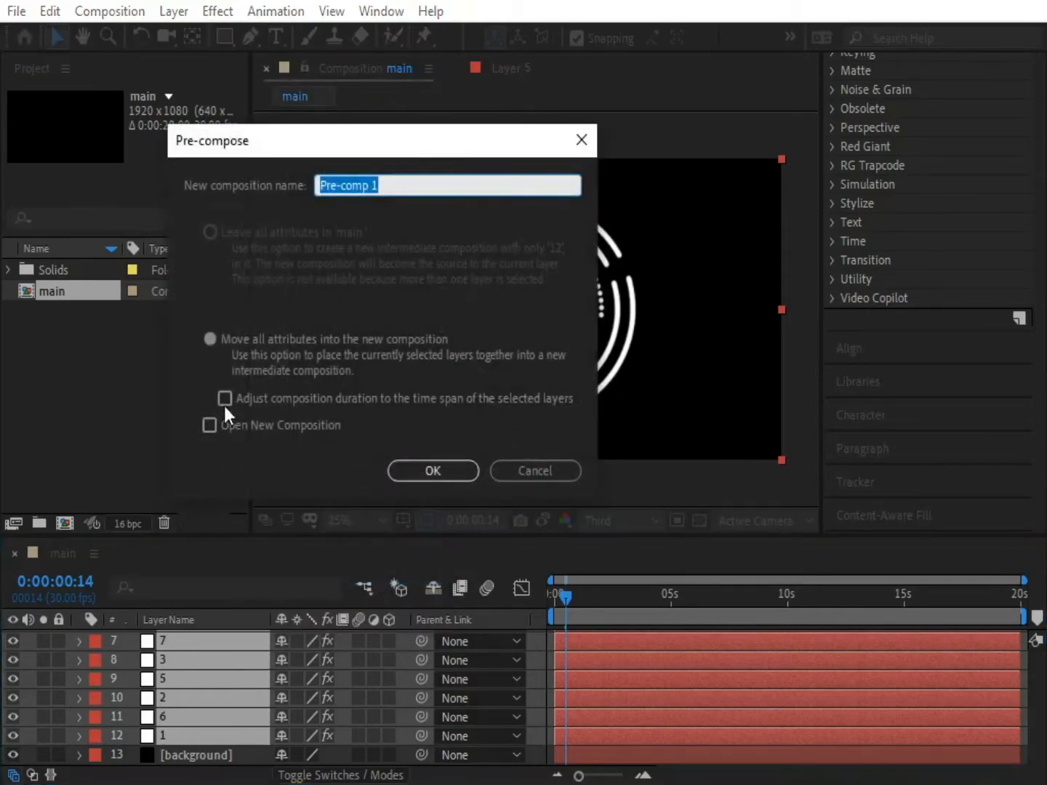
triple_click(361, 187)
text(ripple)
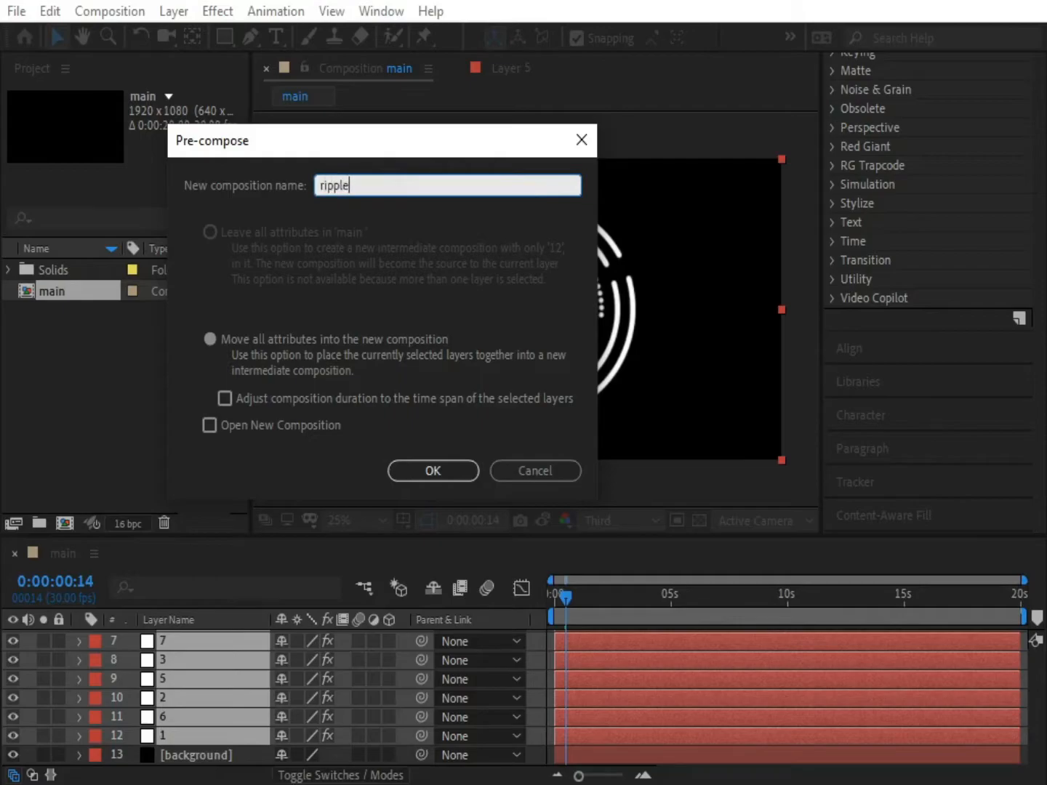
click(449, 477)
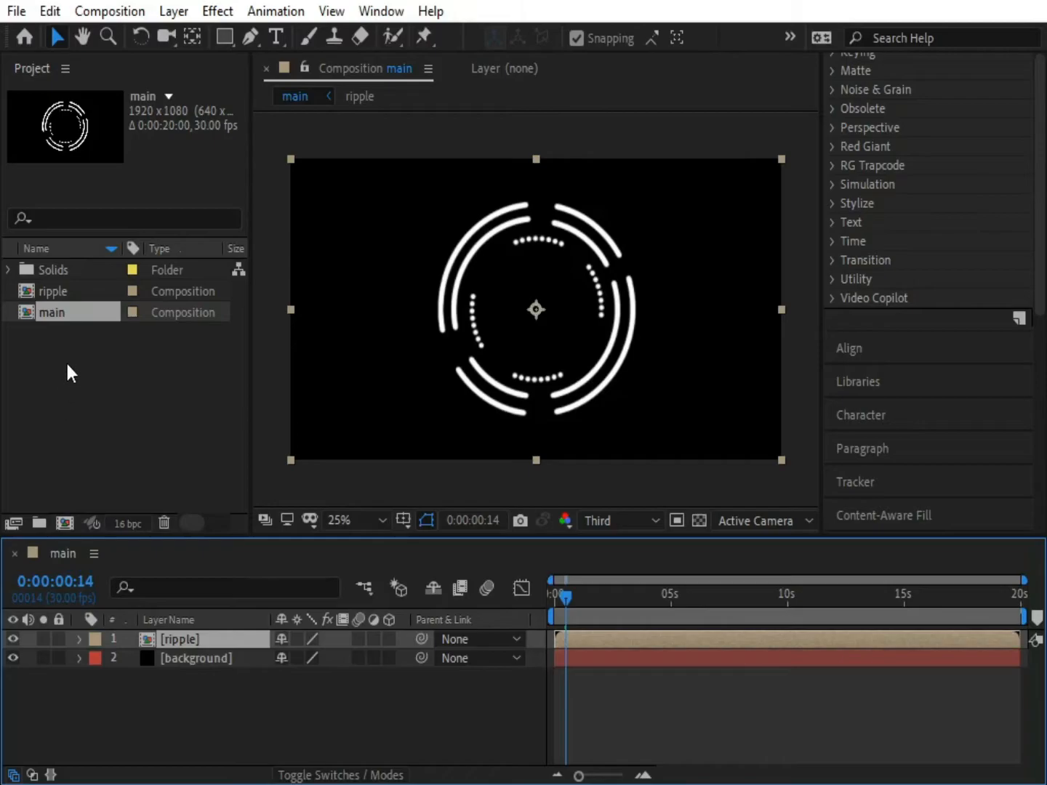
- Create a new composition named "logo" at 1920 x 1080 px, 30 frames per second and 20 seconds long
click(32, 479)
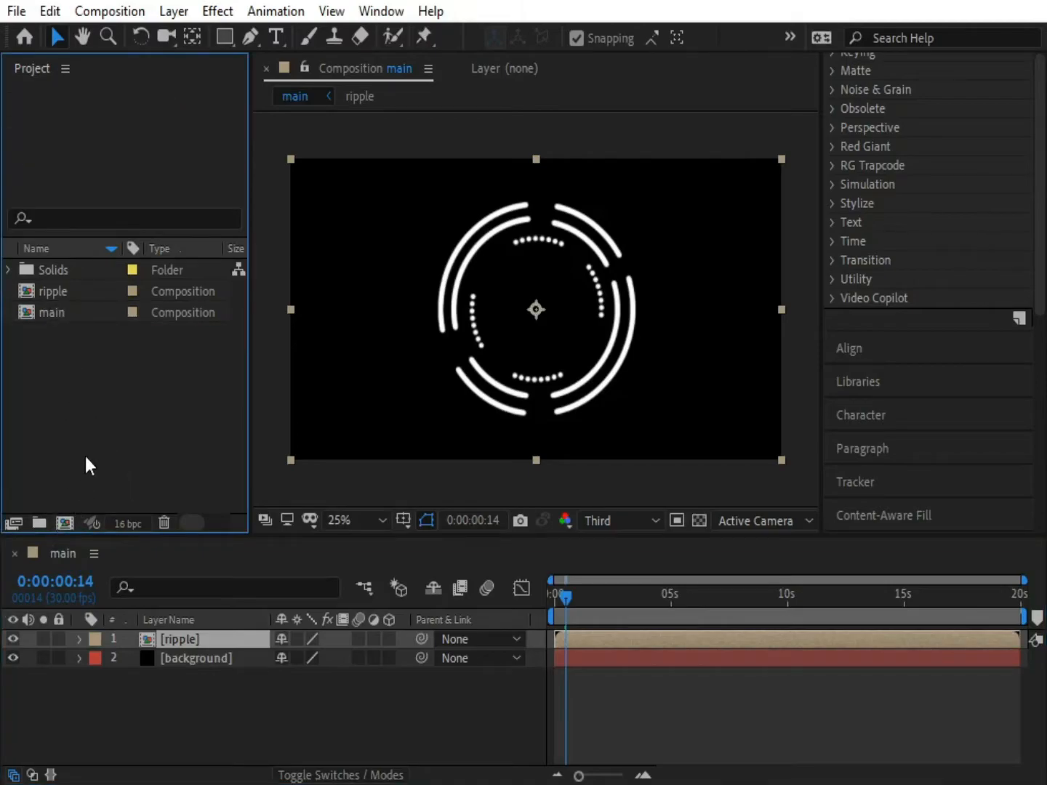
click(64, 525)
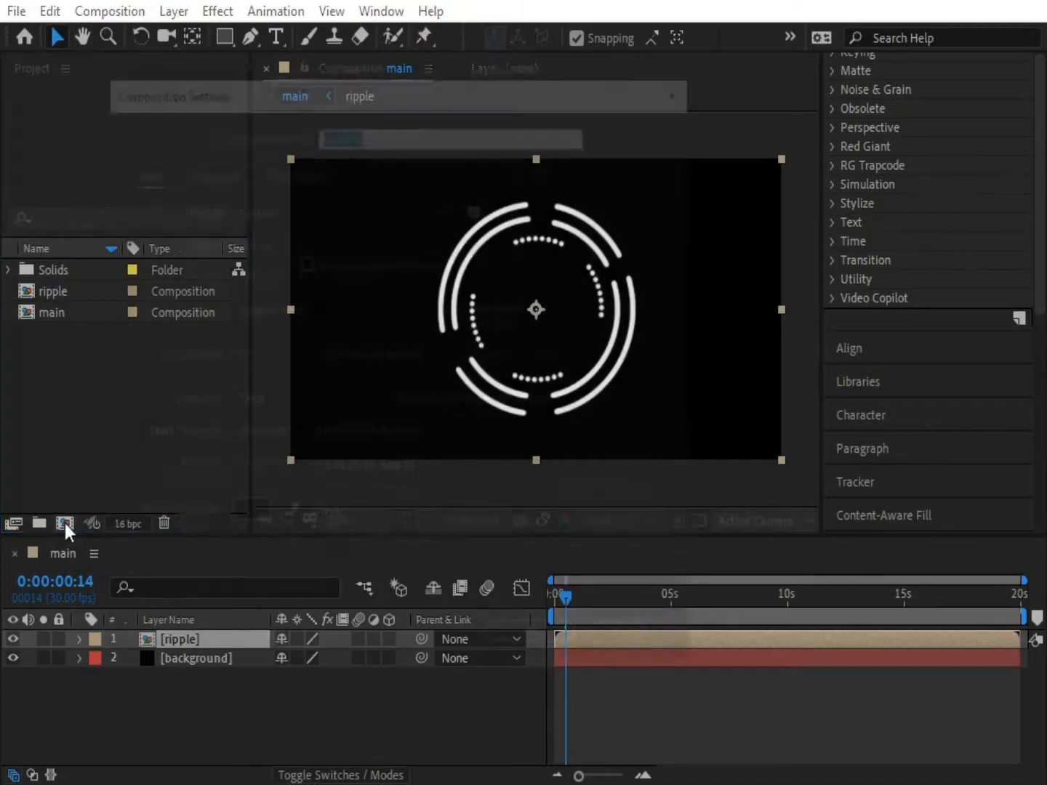
click(364, 119)
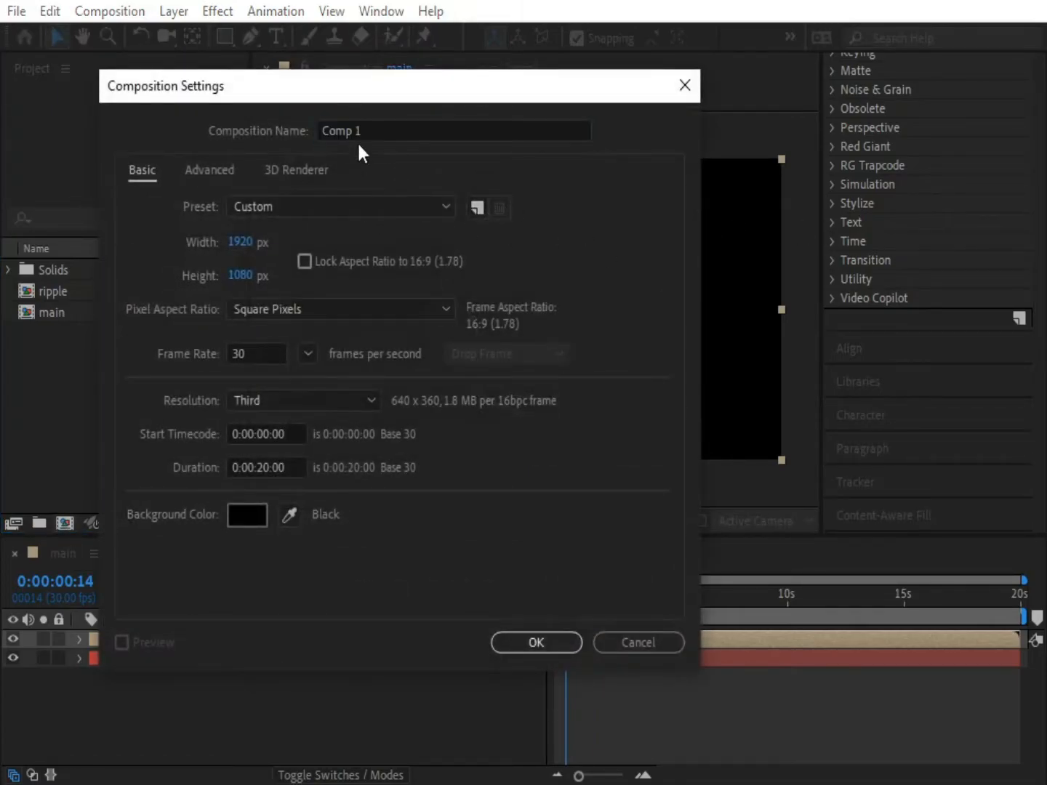
double_click(358, 134)
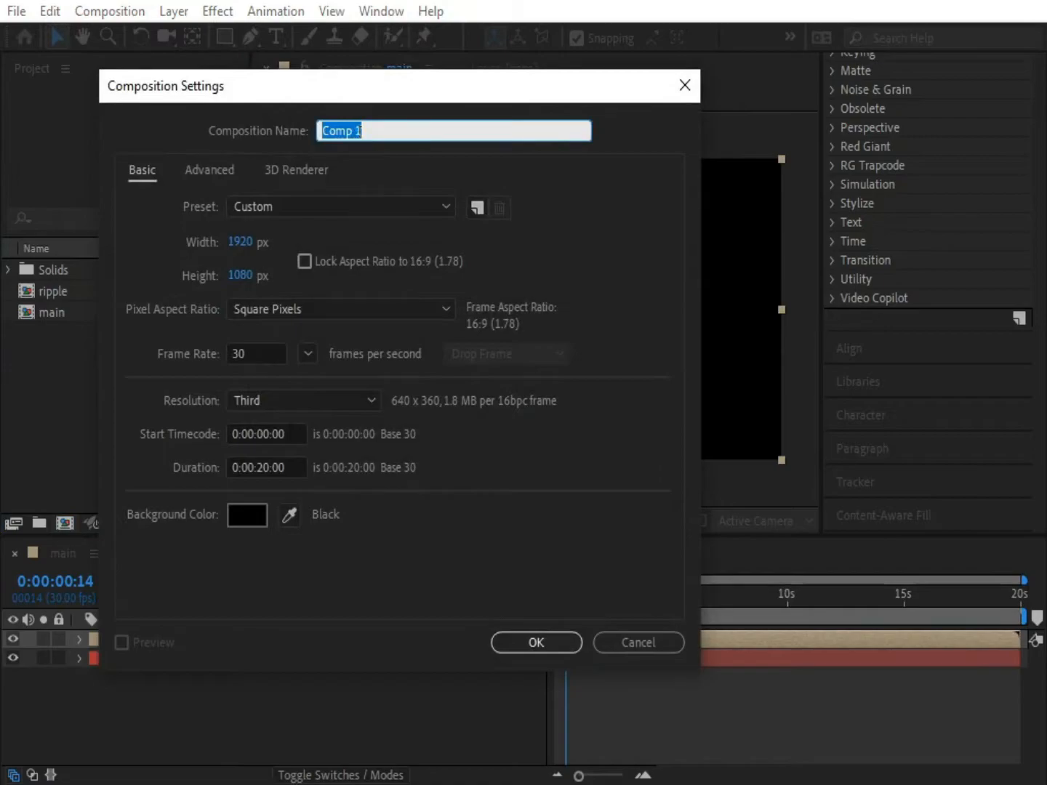
text(logo)
click(534, 640)
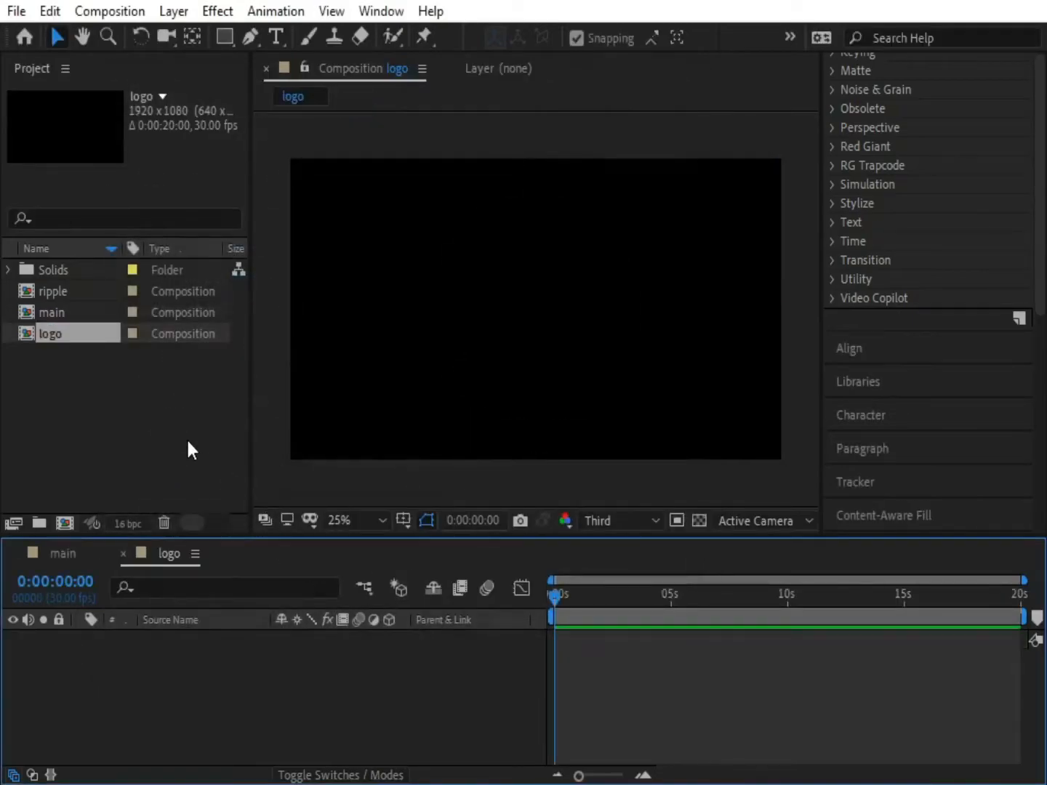
- Add a white solid of 1920 x 1080 px to the logo composition
click(188, 449)
right_click(236, 703)
mouse_move(326, 459)
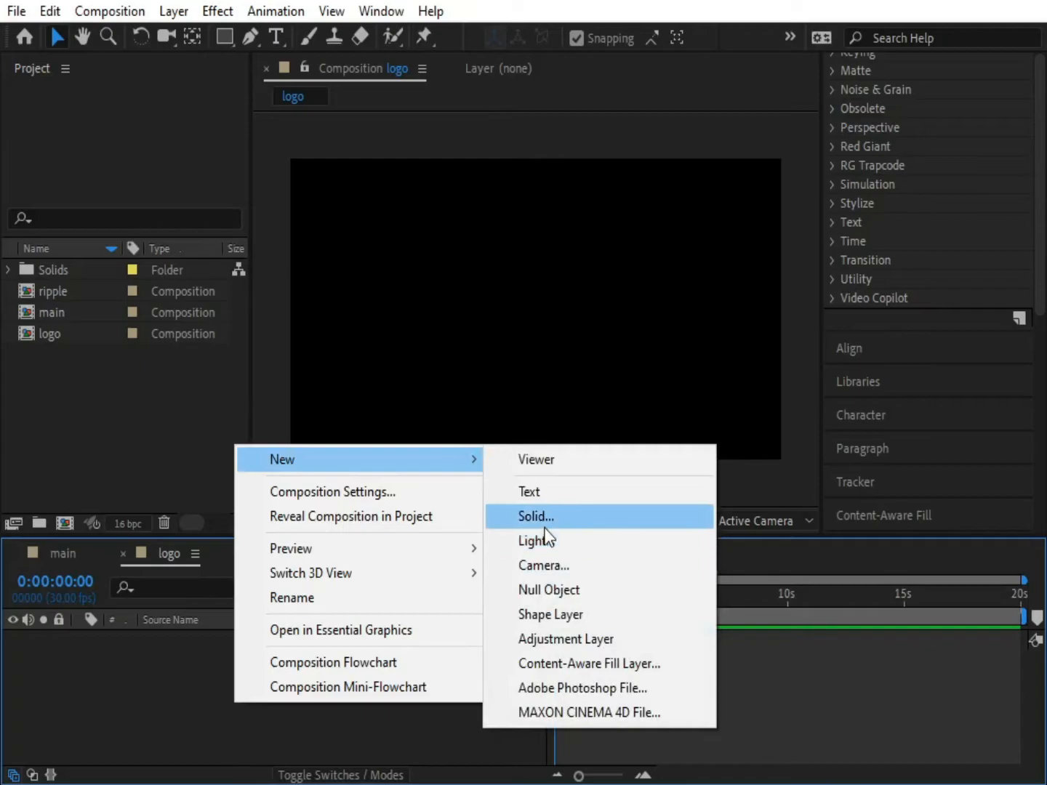
click(545, 526)
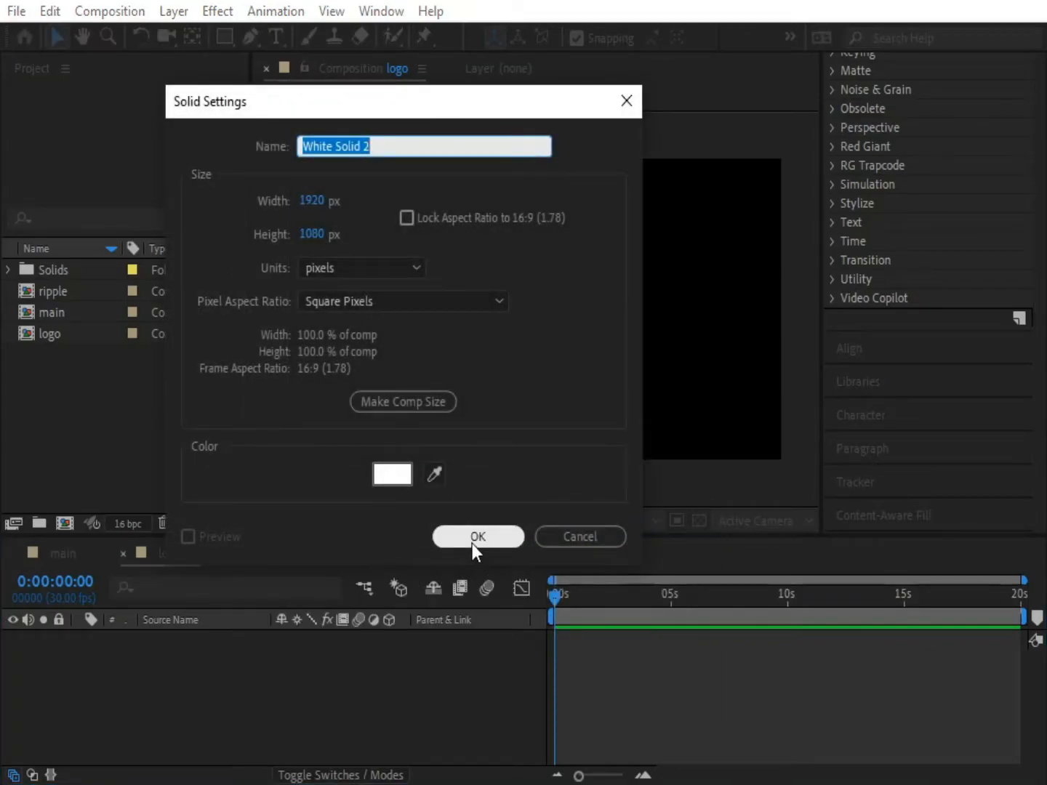
click(475, 539)
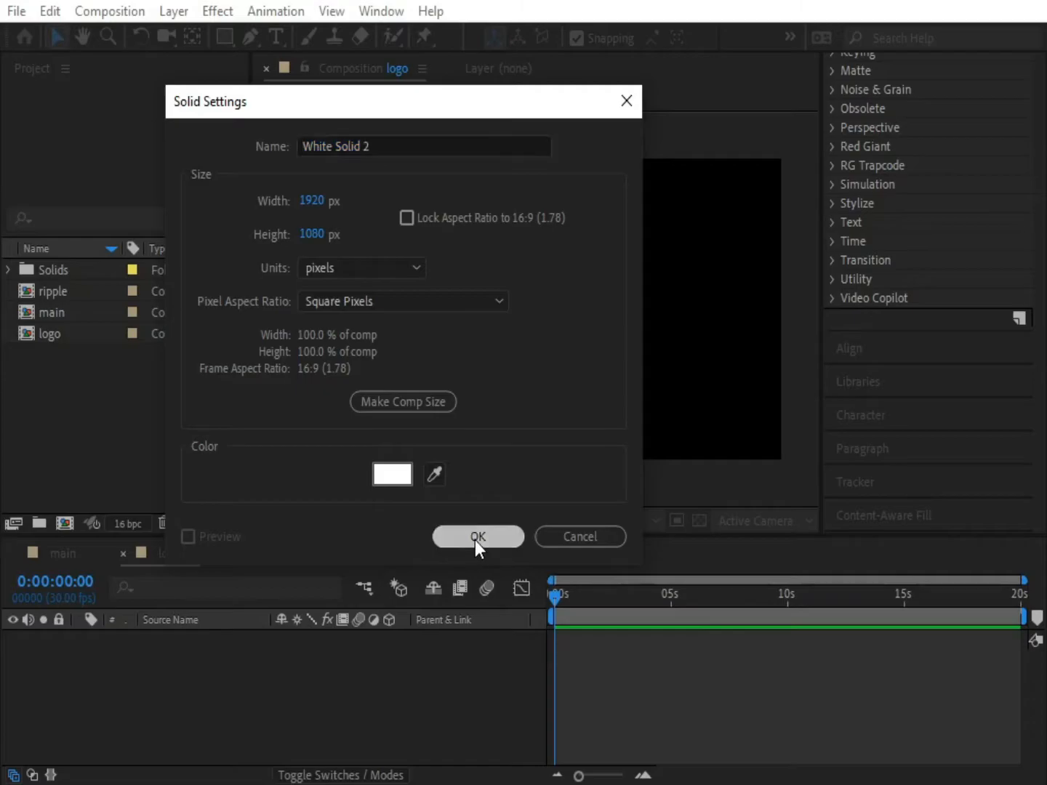
click(404, 729)
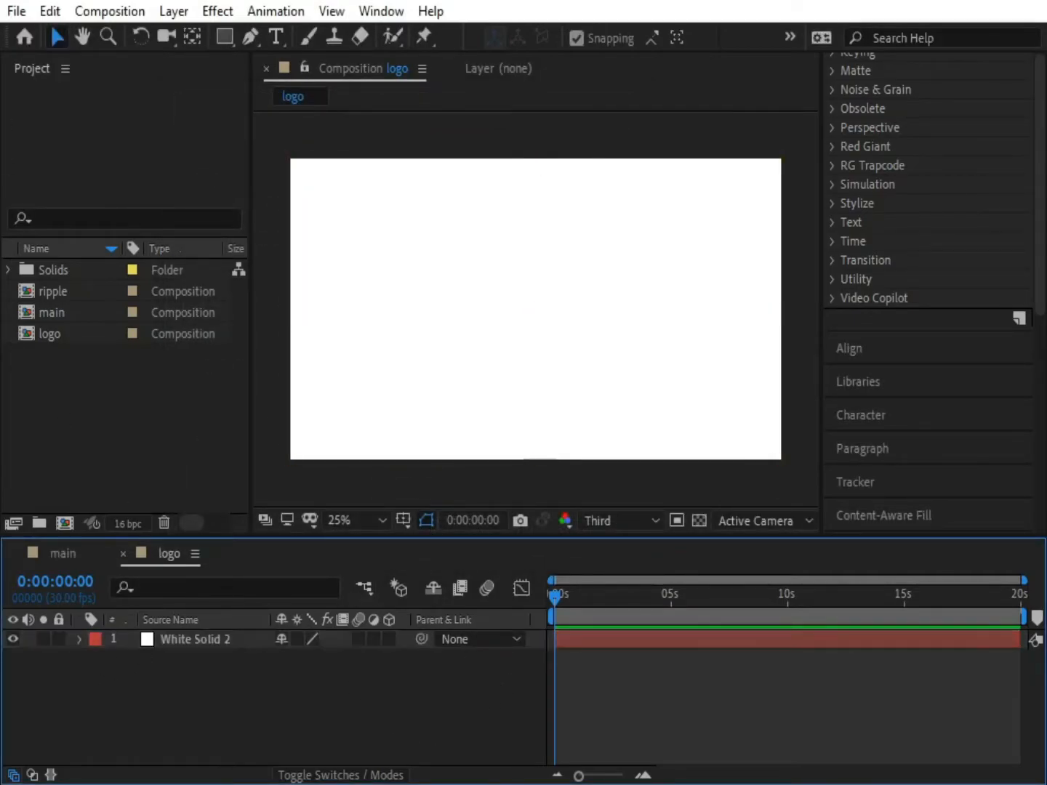
- Draw a circular mask from the centre of the white solid with the Ellipse tool, leaving margin above and below
drag(219, 37, 271, 82)
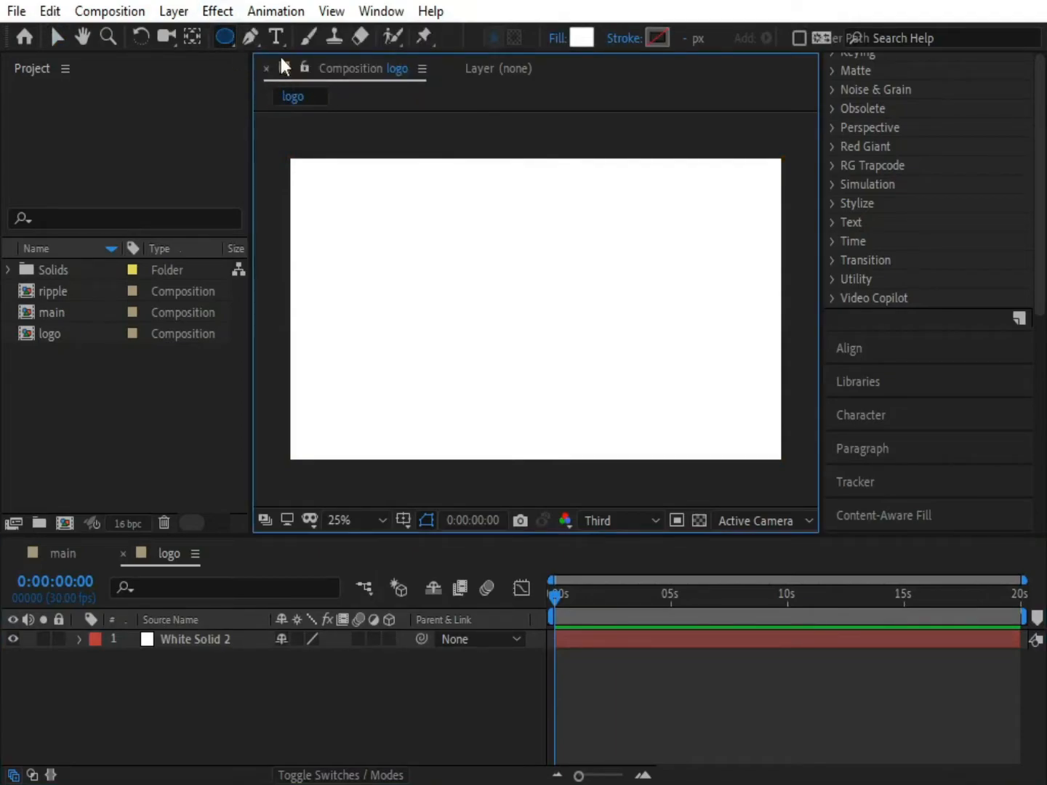
click(199, 637)
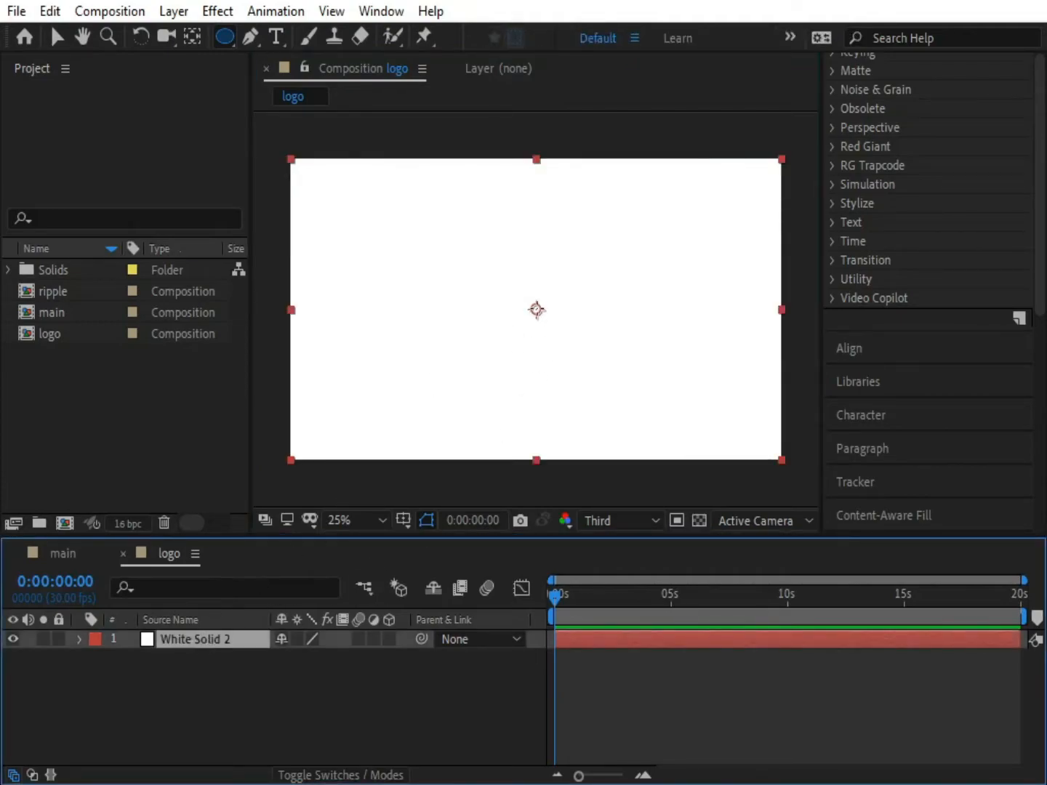
mouse_move(536, 310)
mouse_down()
mouse_move(592, 422)
mouse_move(594, 413)
mouse_up()
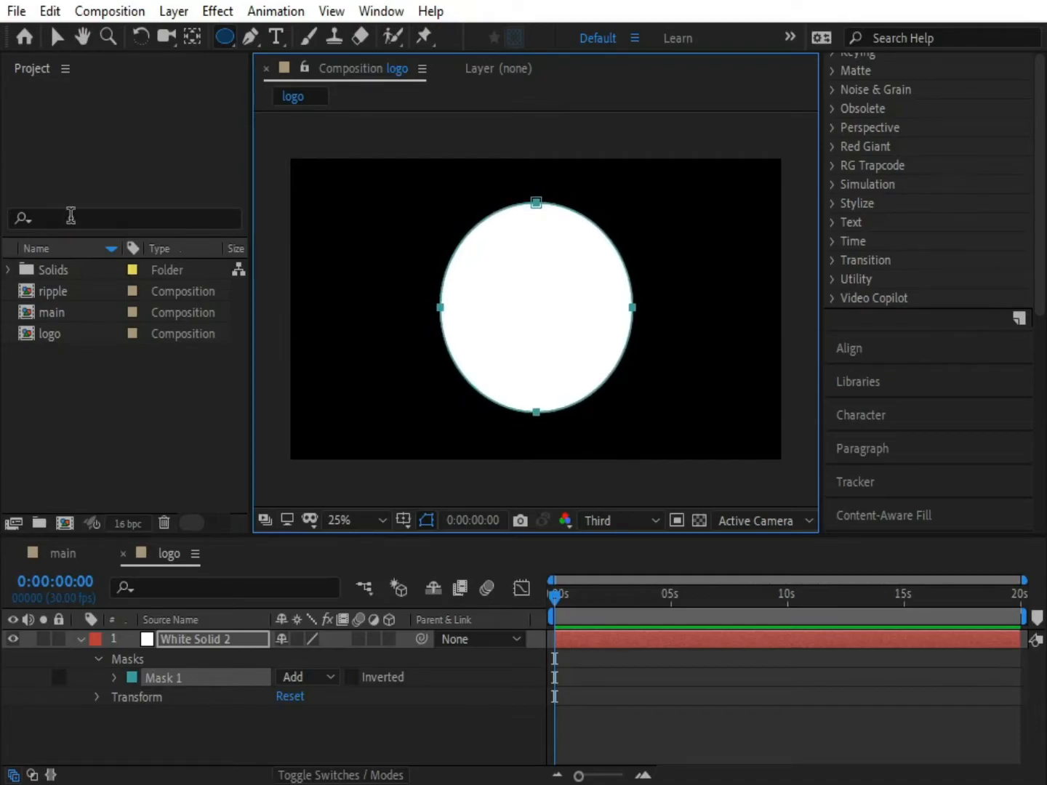
- Import the creator's J.A logo Illustrator file from the illustrator folder as footage
click(133, 429)
right_click(69, 401)
click(13, 406)
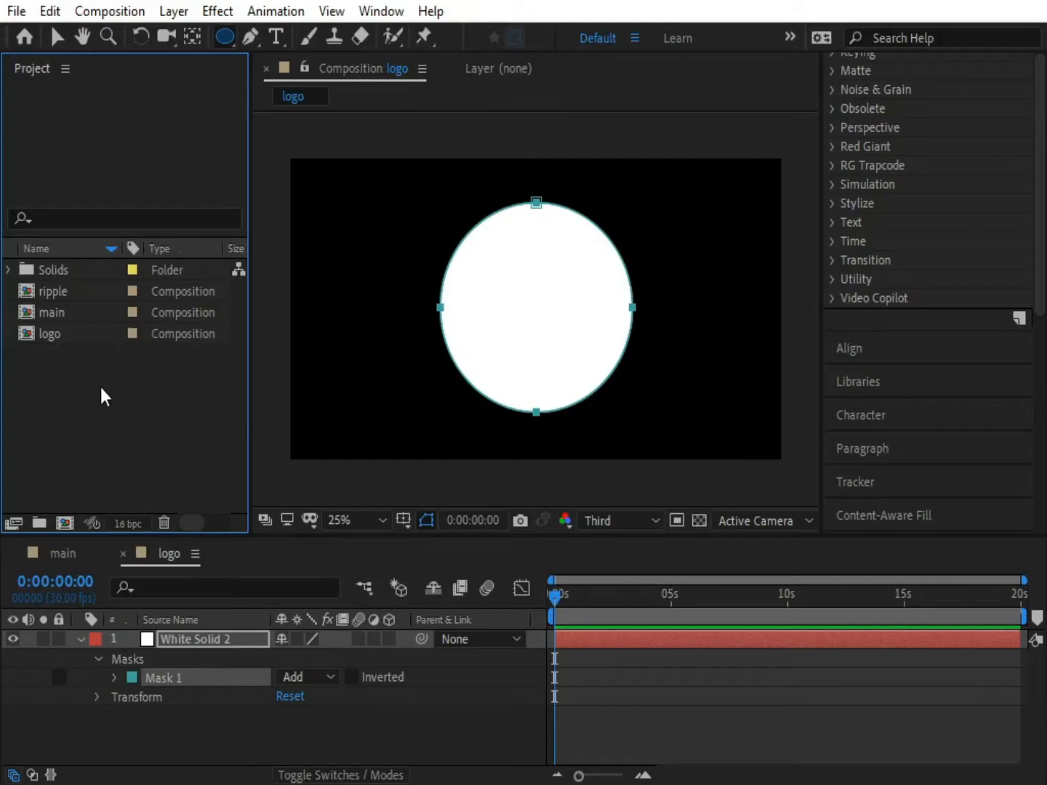
double_click(135, 386)
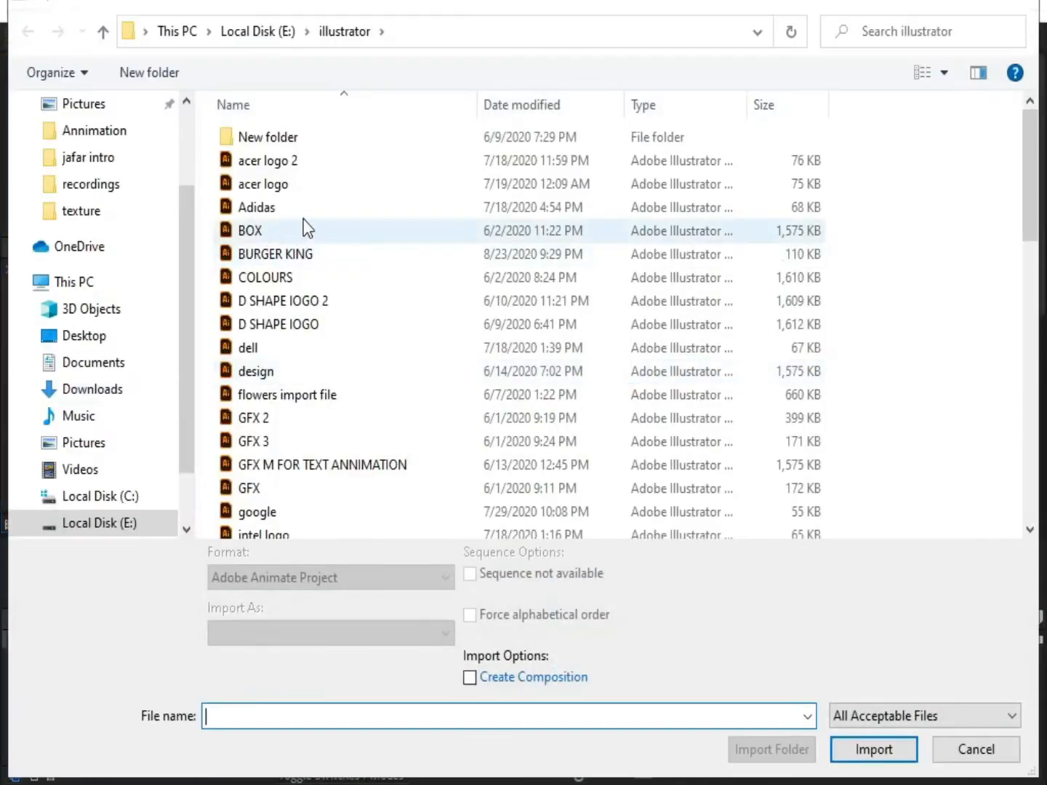
click(267, 206)
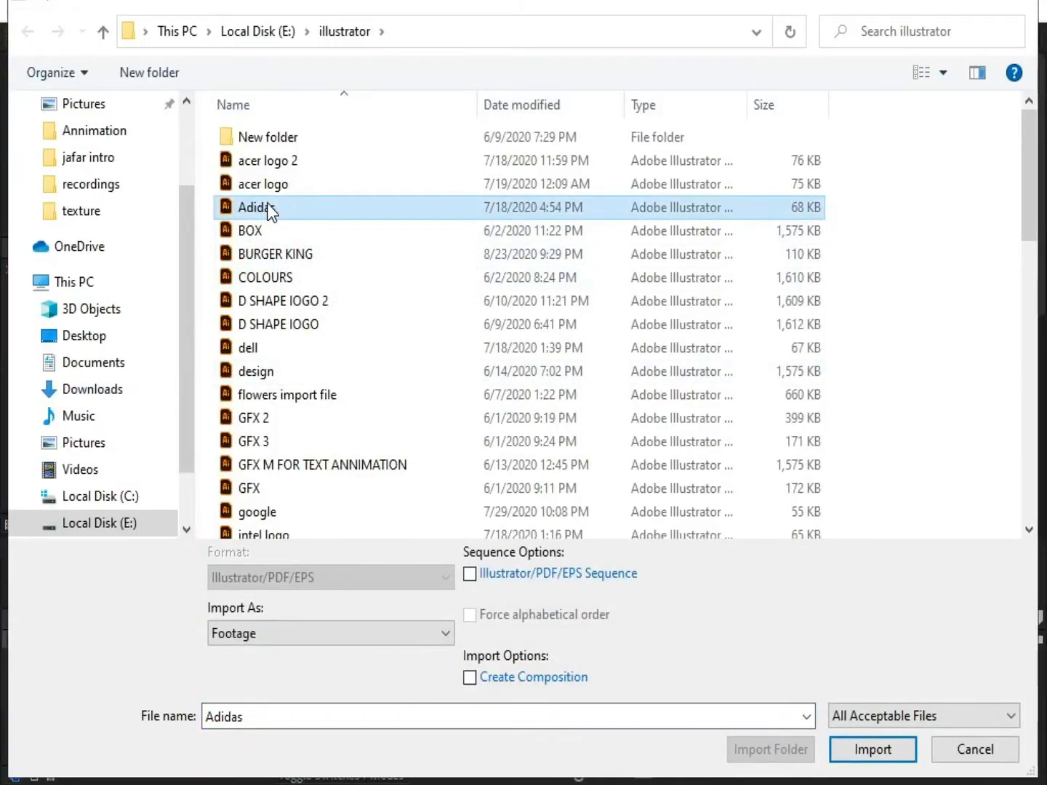
key(j)
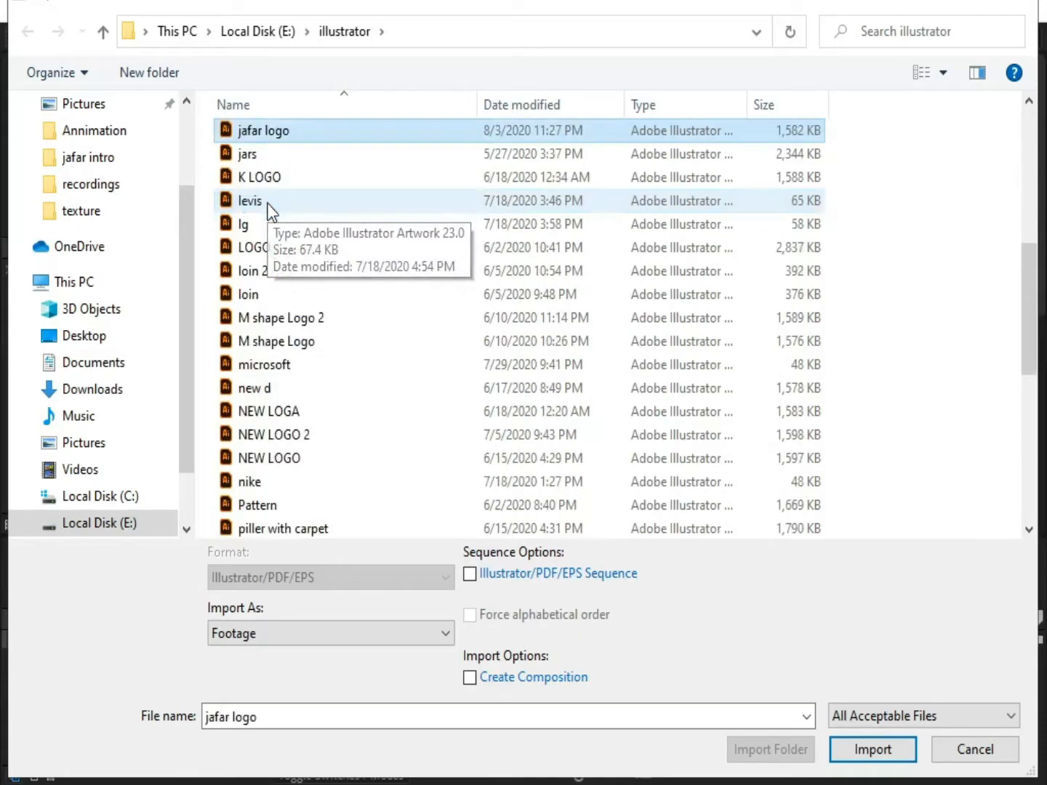
double_click(254, 135)
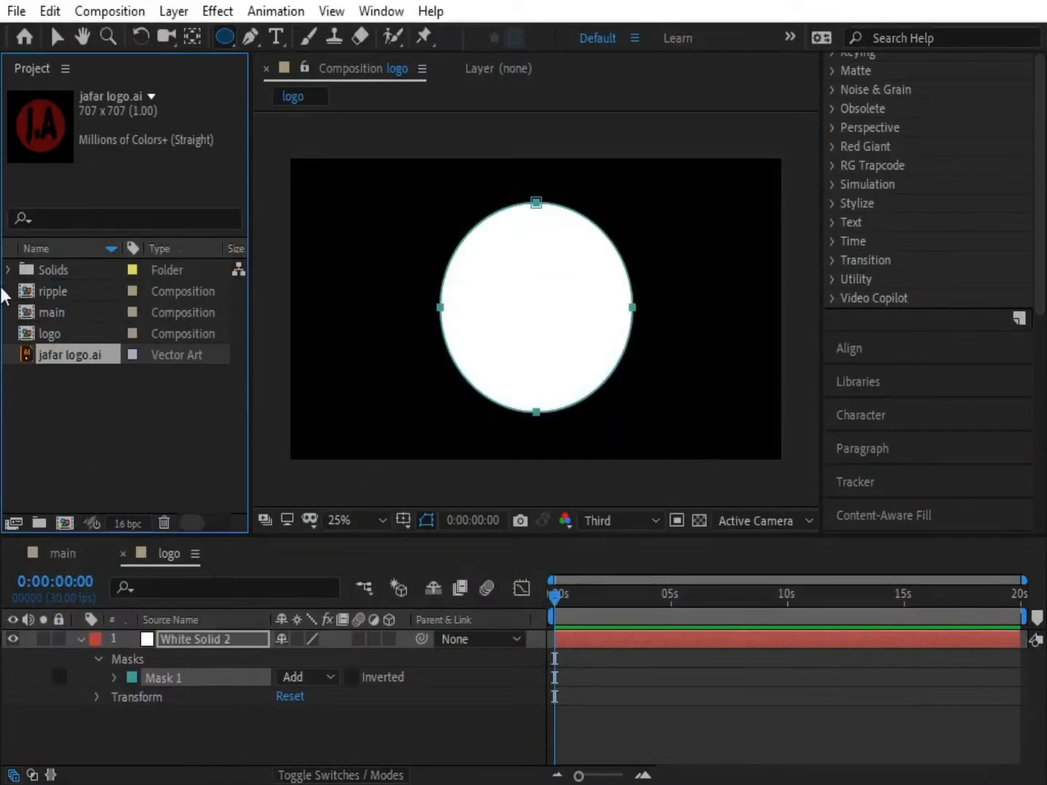
- Place the imported logo above the white solid in the logo composition and set its Scale to 131%
drag(72, 356, 218, 642)
drag(183, 710, 178, 637)
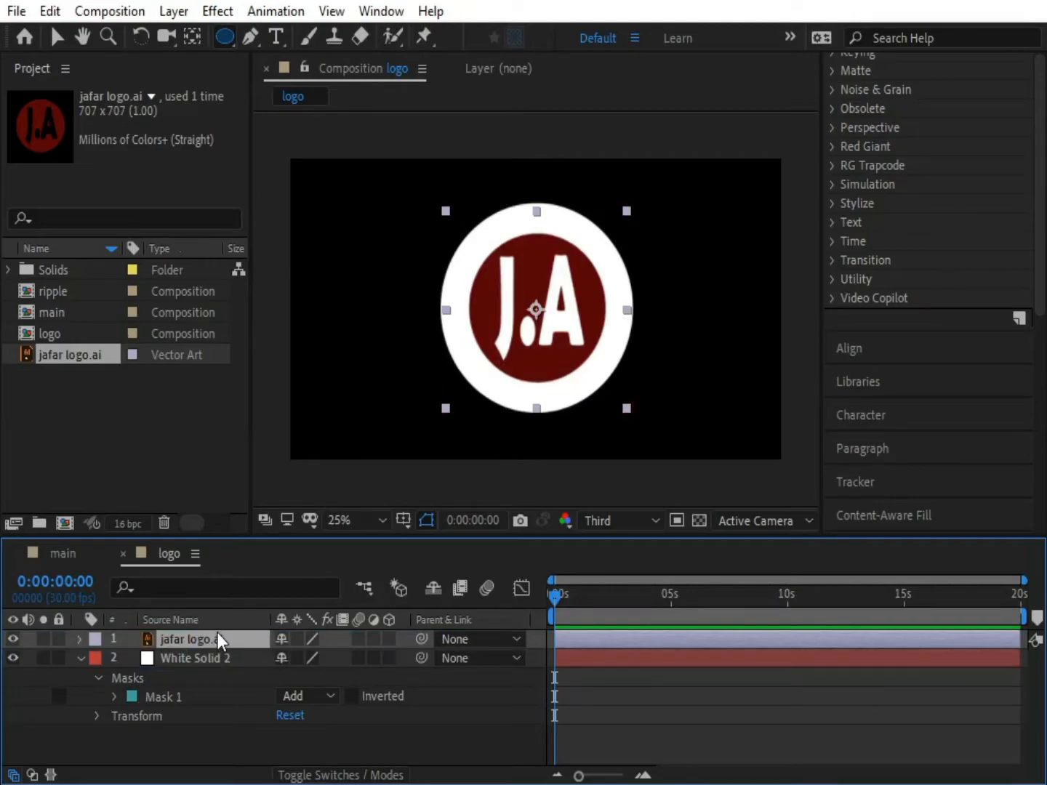
key(s)
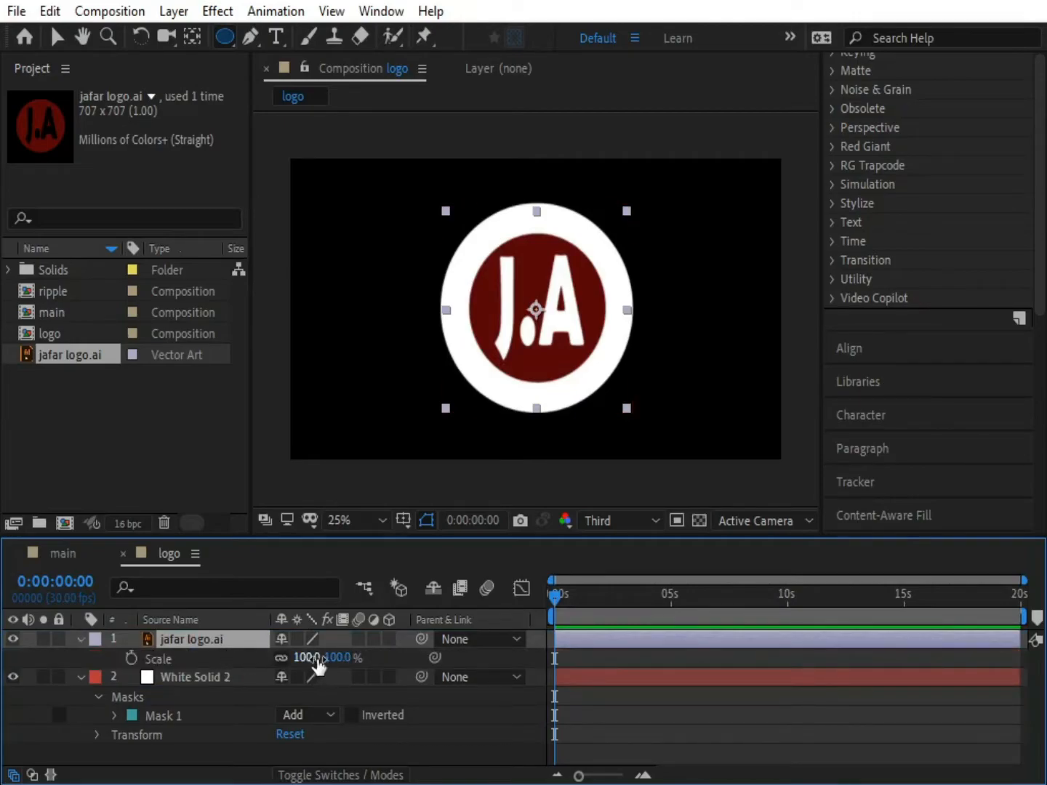
click(314, 657)
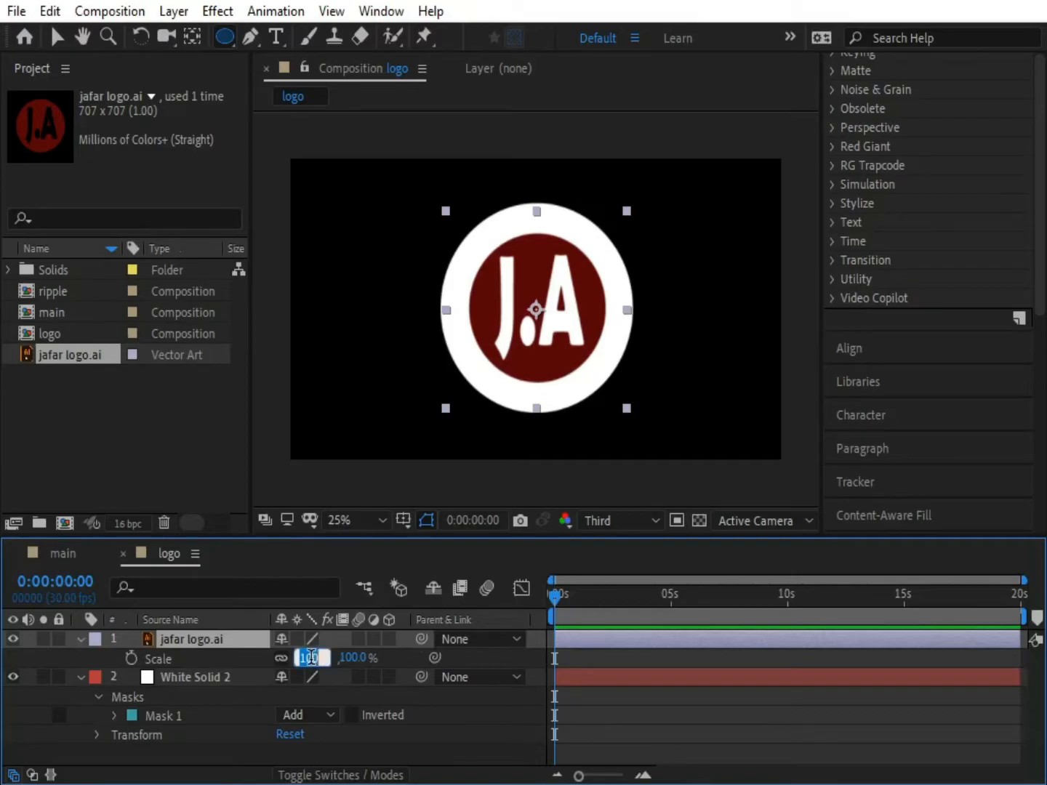
click(232, 645)
drag(318, 657, 340, 655)
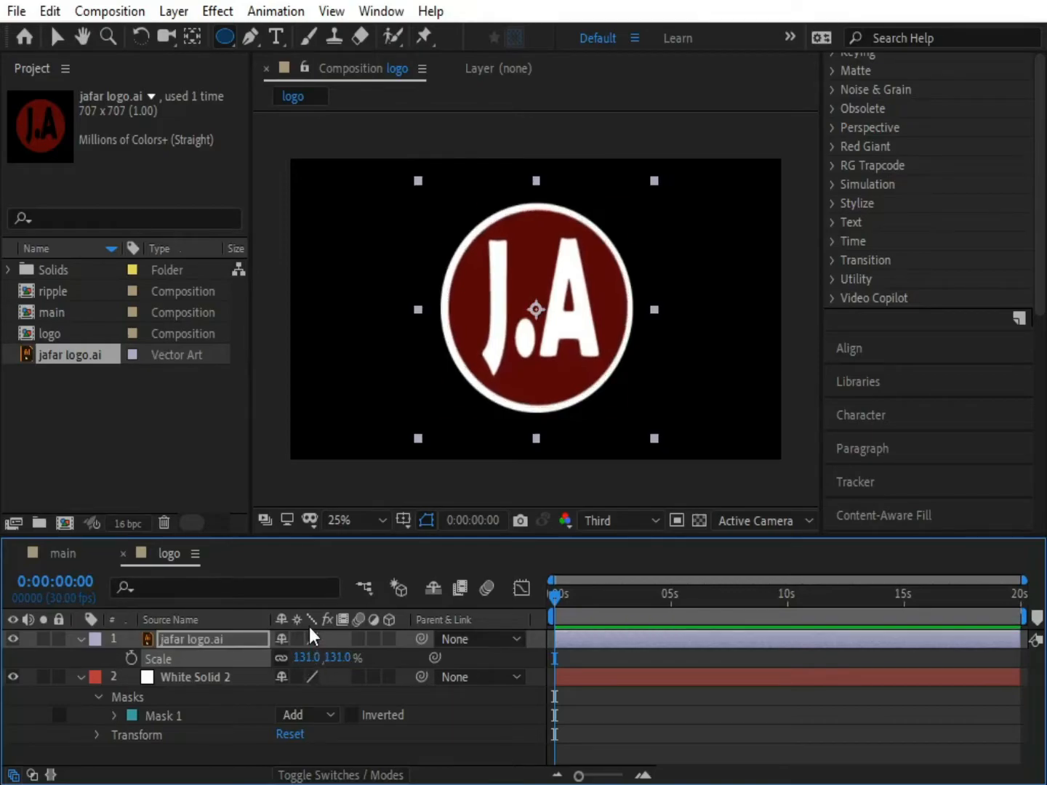
- Fine-tune the logo inside the white circle by setting its Scale to 133% and its horizontal Position to 958
key(p)
drag(282, 658, 280, 658)
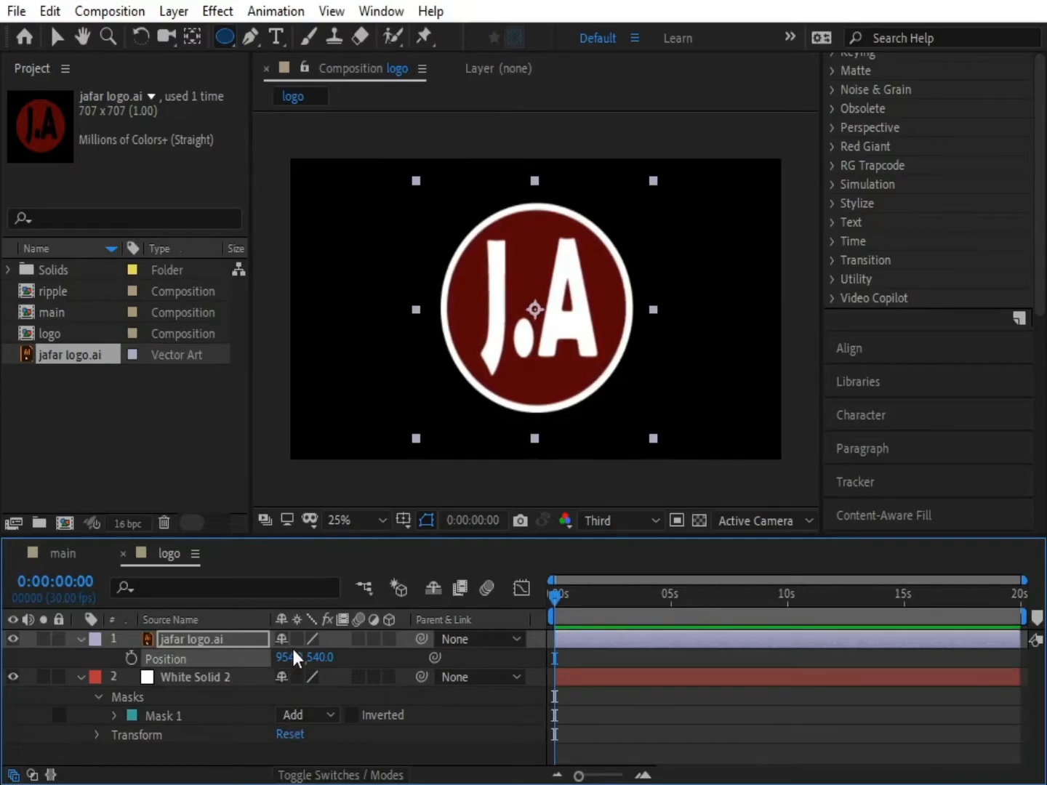
key(s)
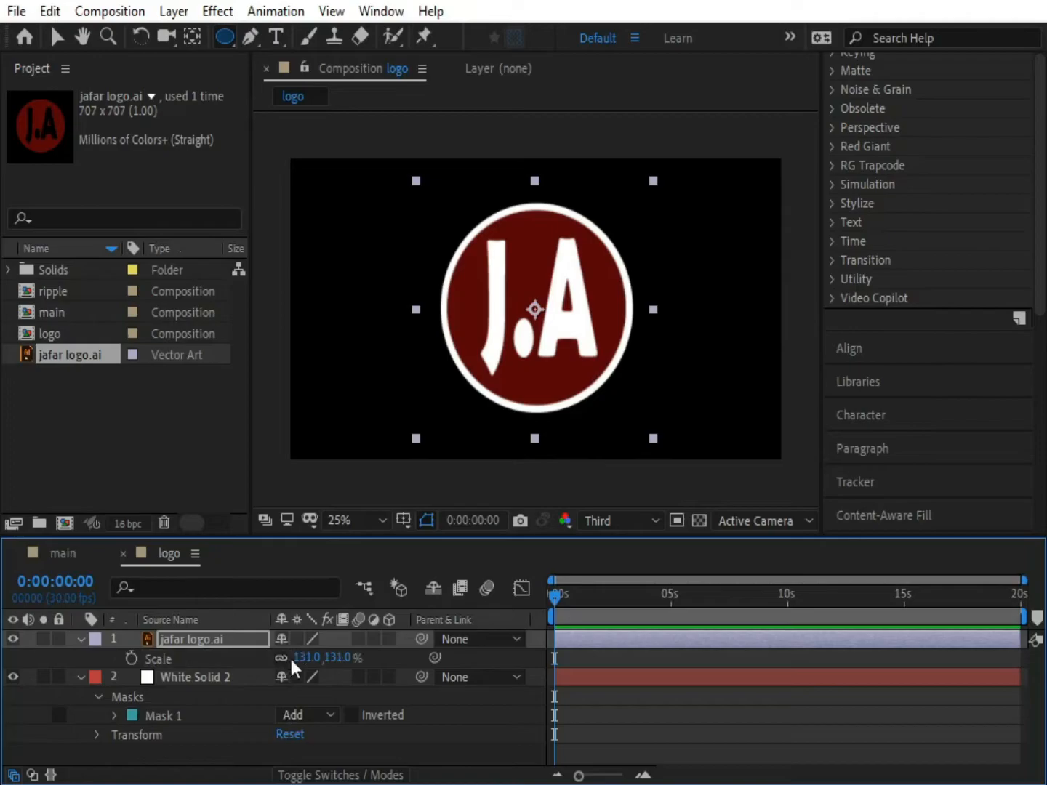
drag(303, 658, 305, 656)
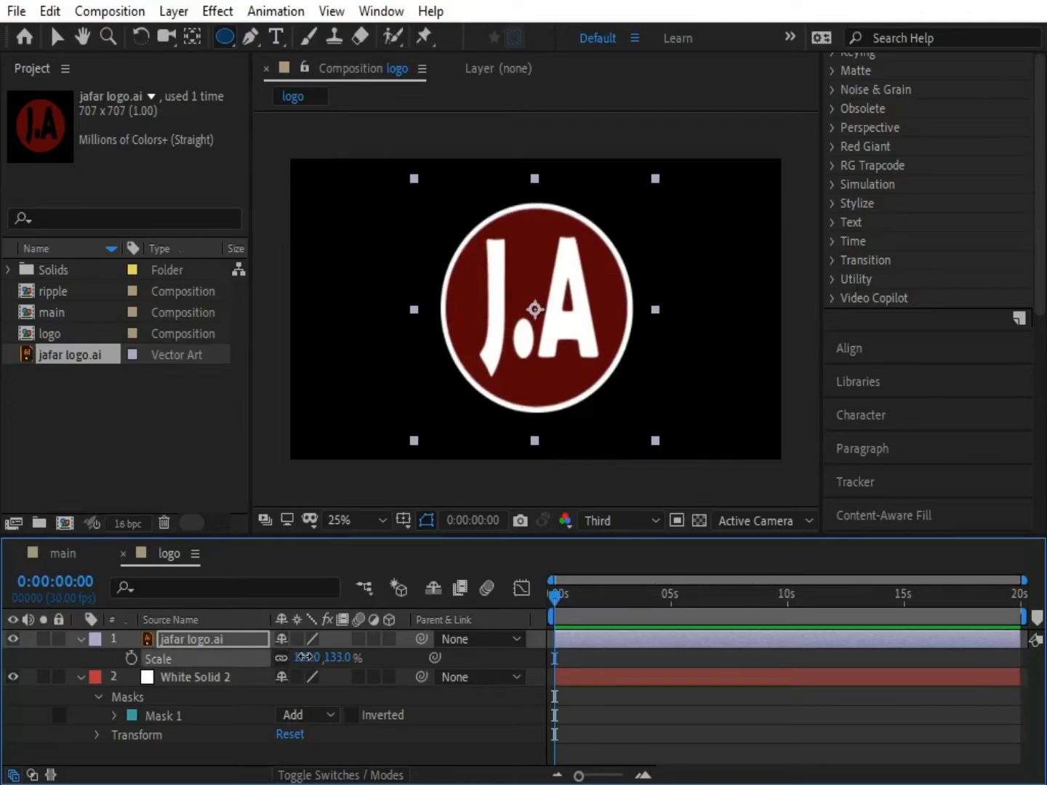
key(p)
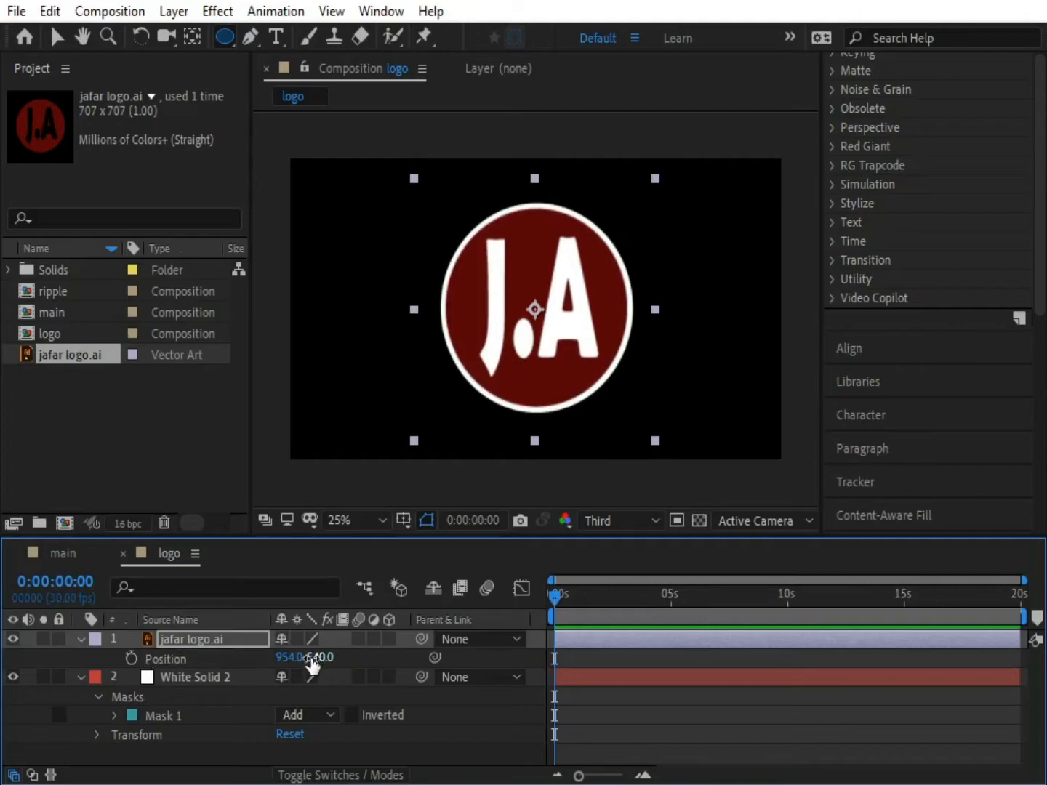
drag(293, 659, 298, 658)
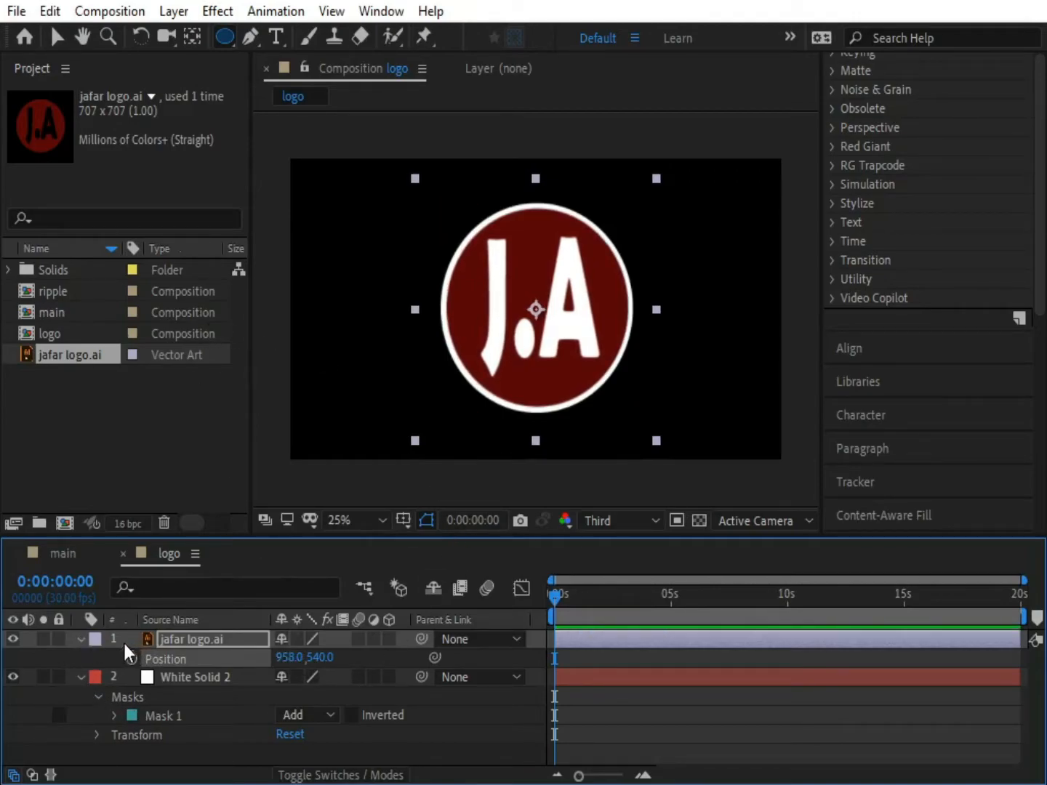
- Pre-compose the J.A logo footage and White Solid 2 together inside the logo composition, keeping the default name
click(166, 678)
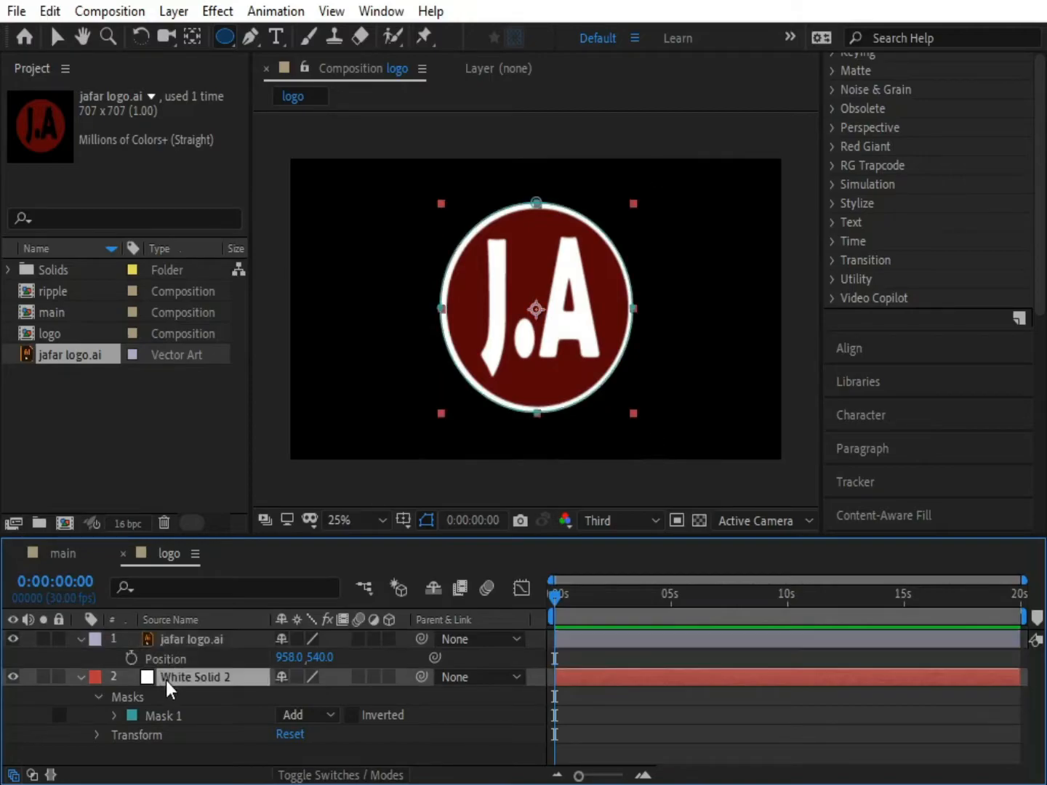
click(168, 637)
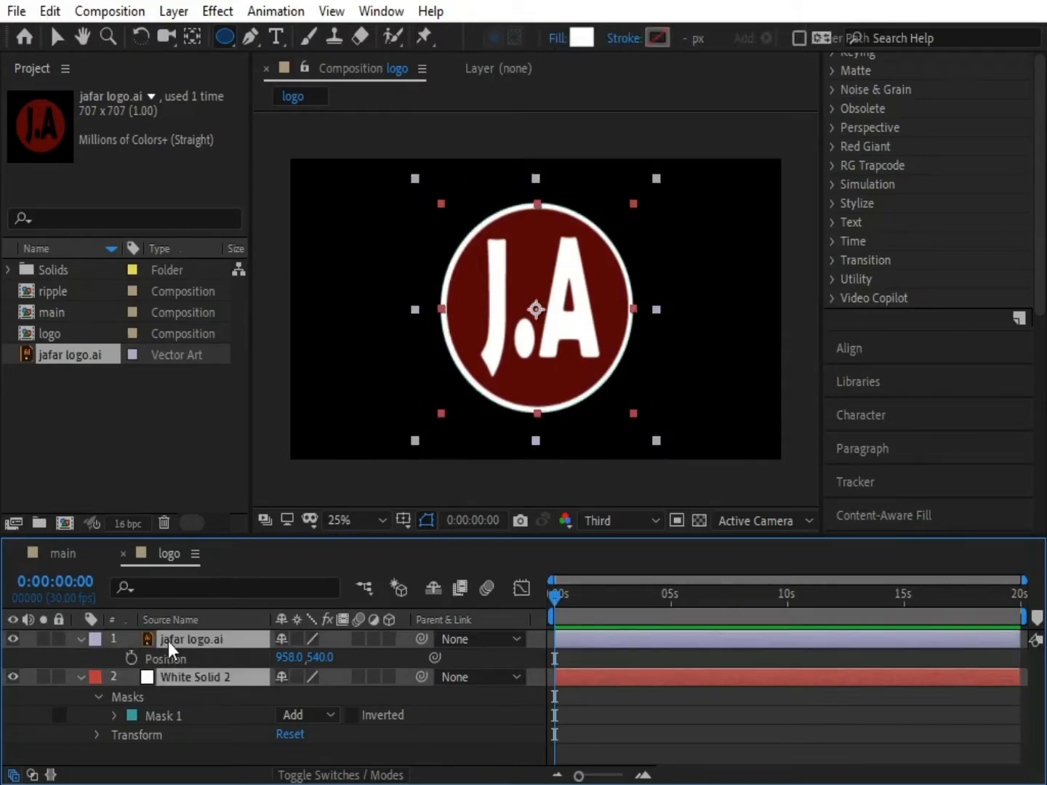
right_click(206, 639)
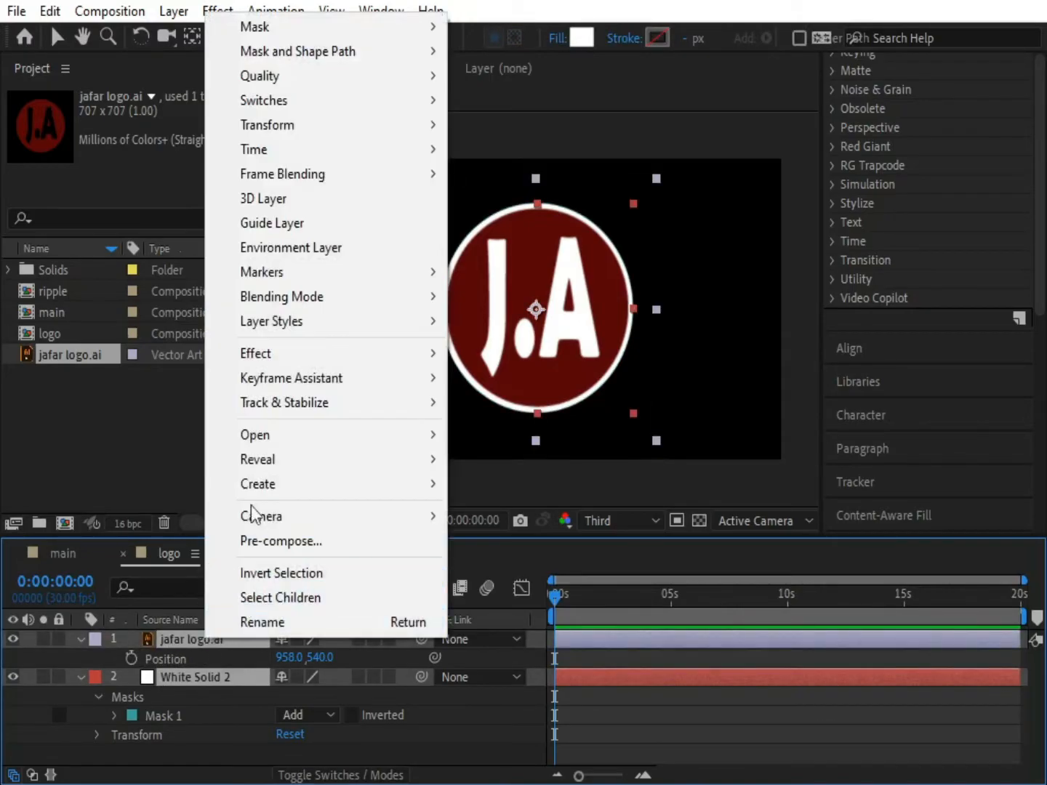
click(268, 540)
click(419, 469)
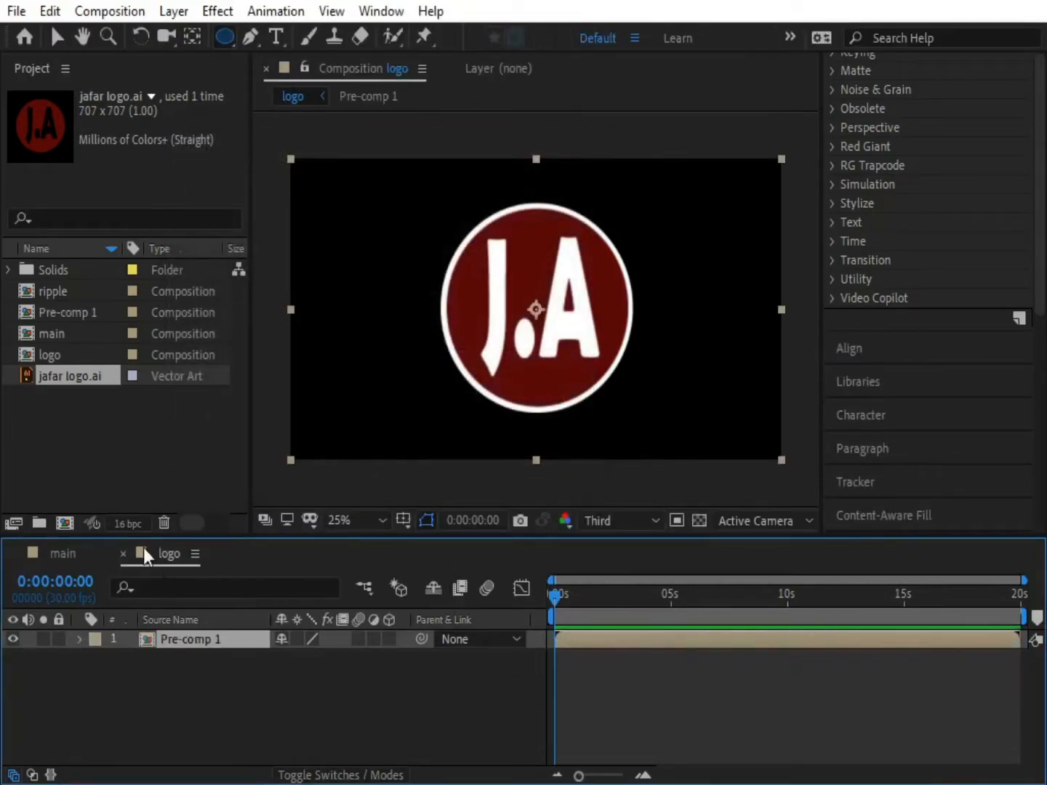
- Add the logo composition to main above the ripple layer and set its Position to 957, 544
click(61, 550)
click(16, 352)
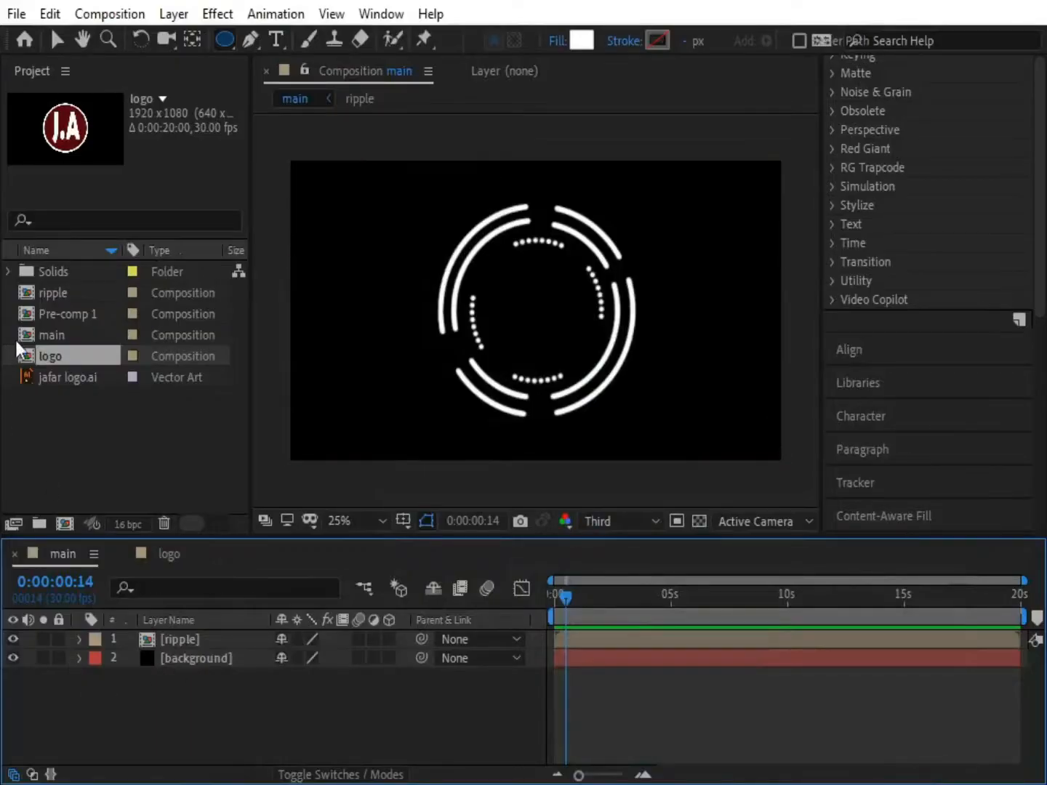
drag(70, 354, 173, 645)
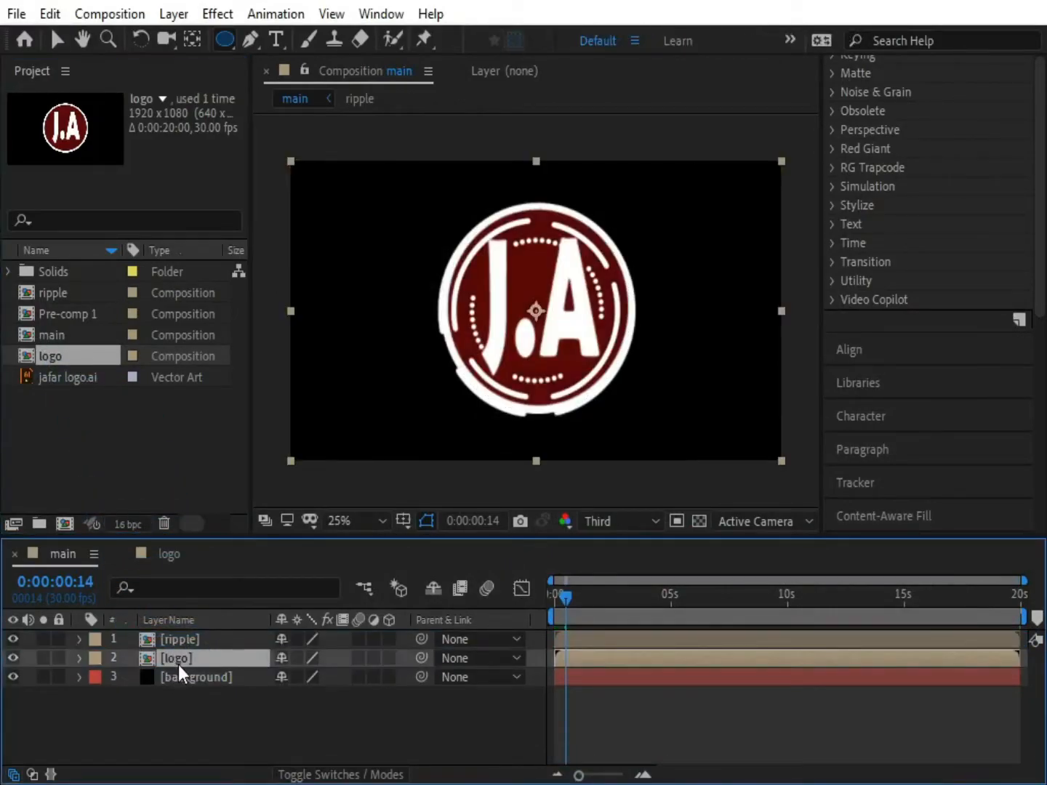
drag(182, 659, 187, 639)
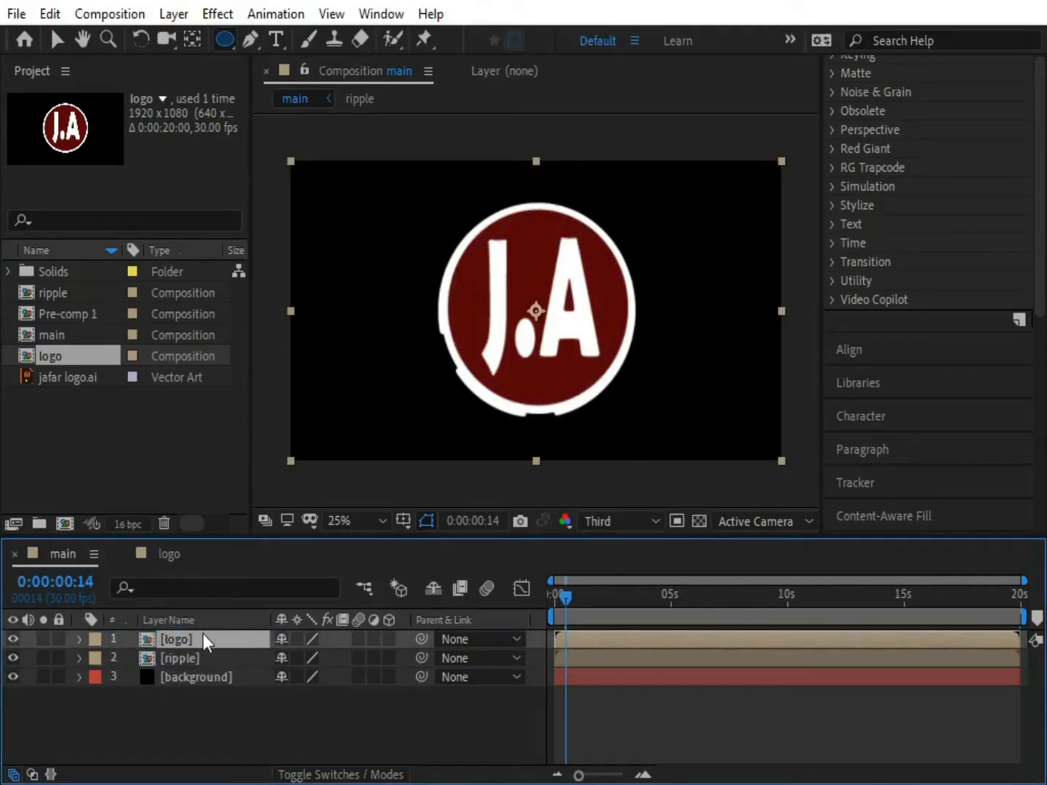
key(p)
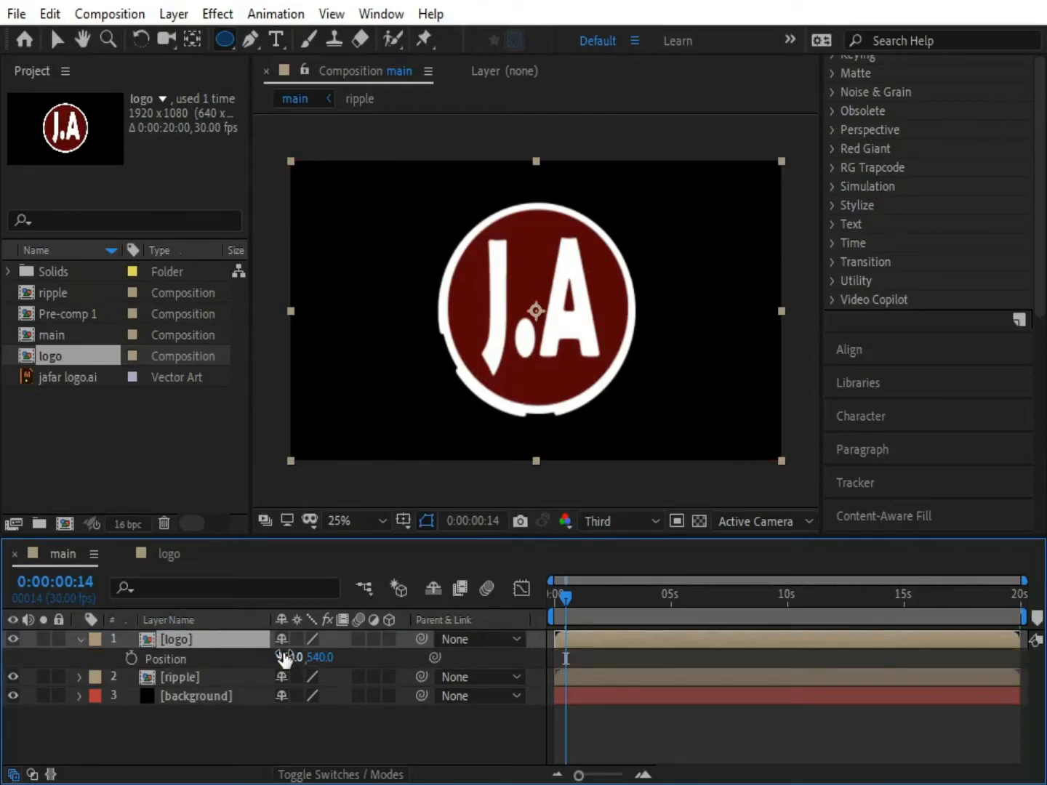
drag(288, 659, 322, 658)
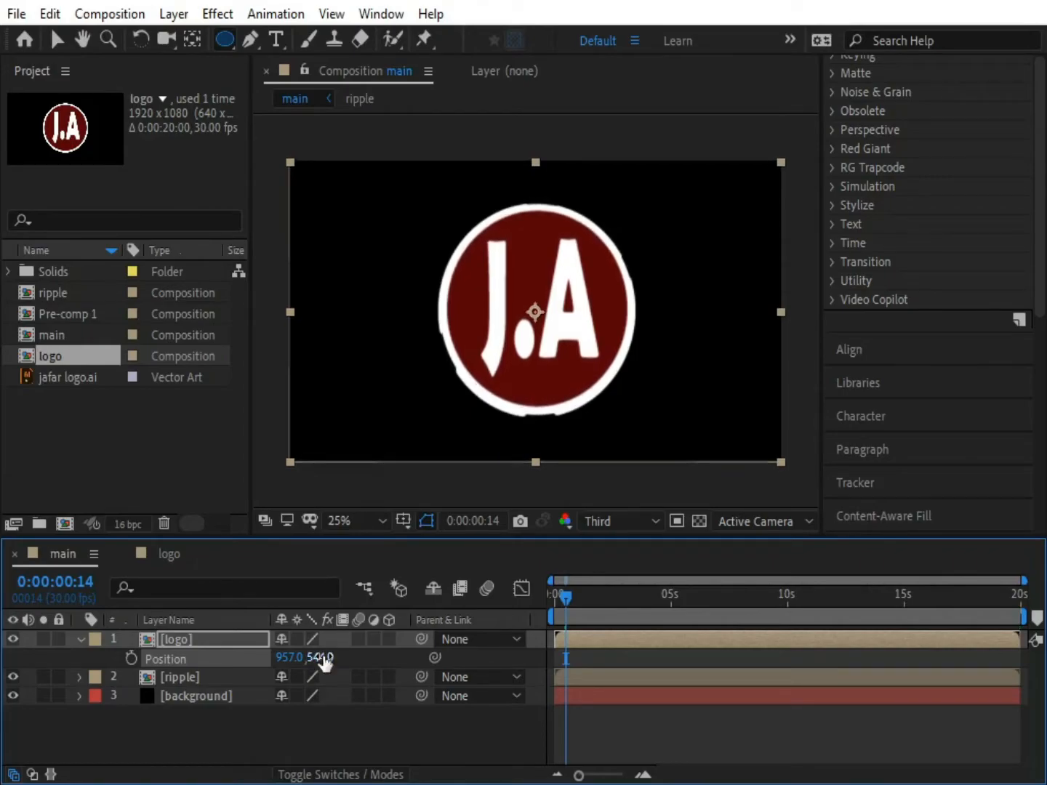
- Delay the logo layer in the main timeline so that it starts at 0:00:00:24
drag(596, 639, 612, 636)
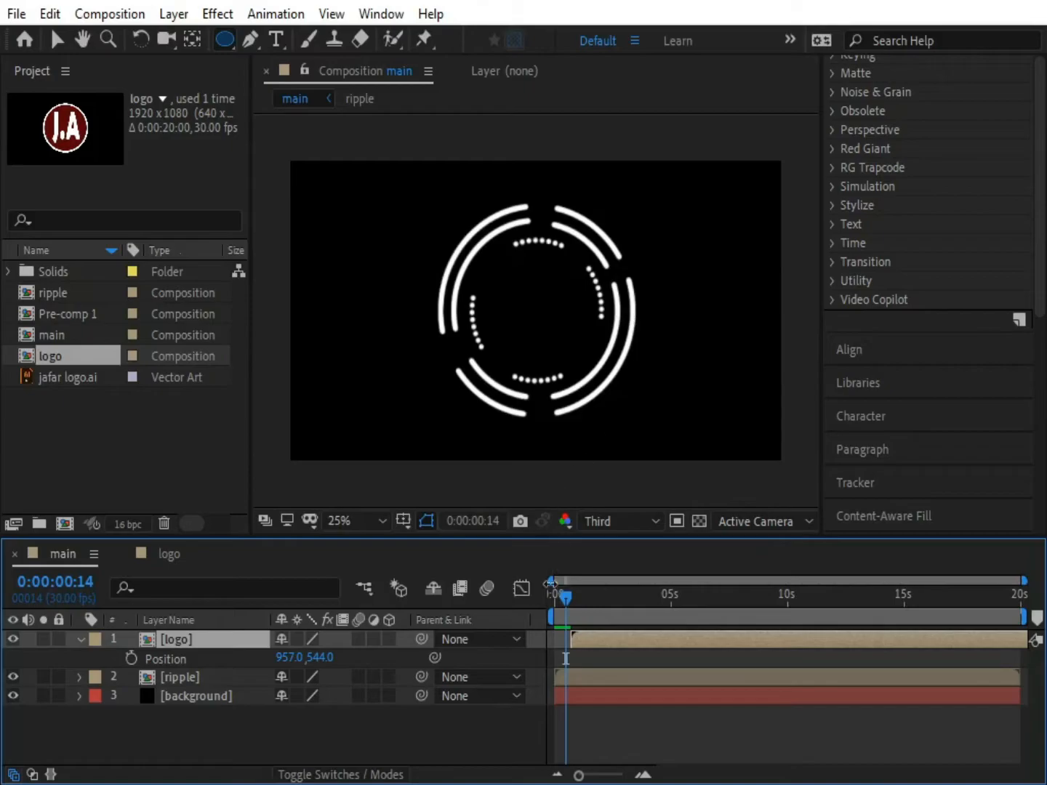
drag(567, 594, 572, 623)
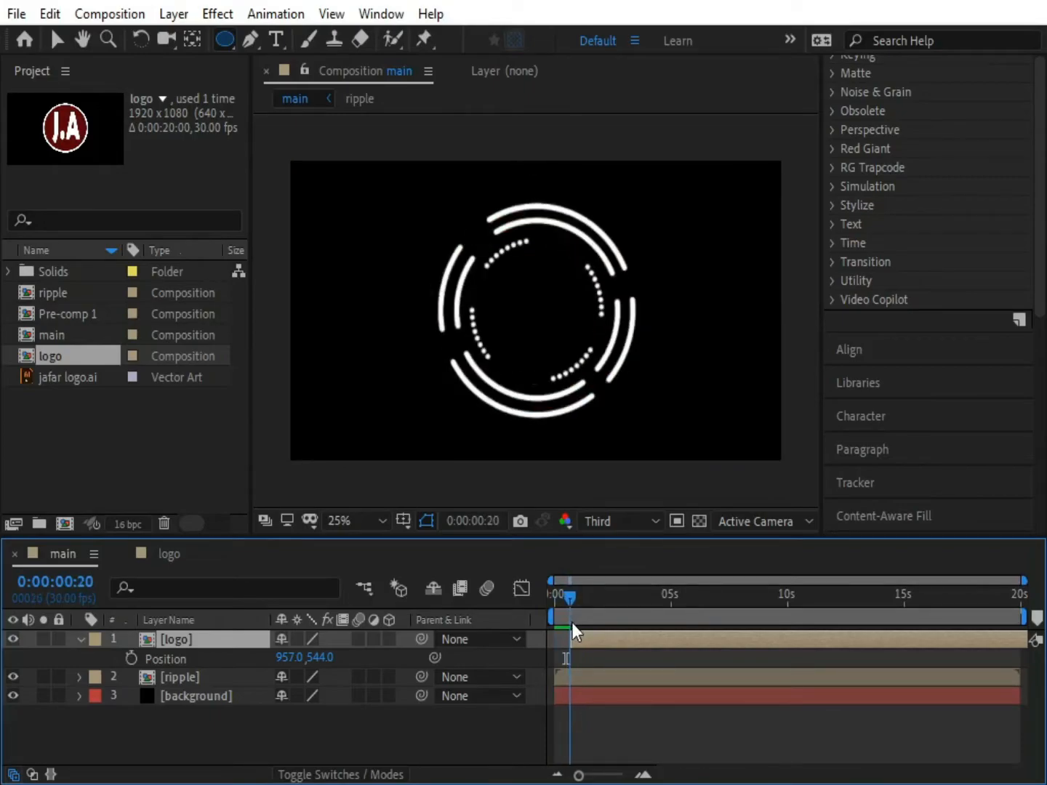
key(alt+bracketleft)
mouse_move(566, 604)
mouse_down()
mouse_move(553, 606)
mouse_move(570, 612)
mouse_up()
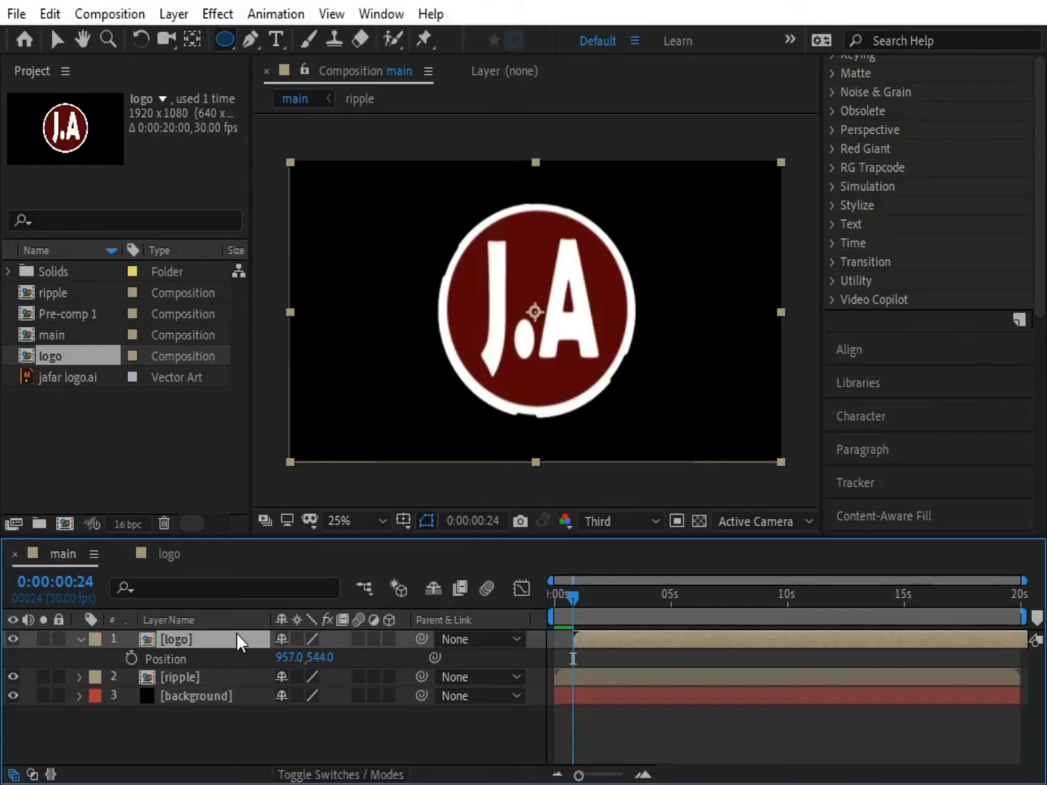
- Reveal the logo layer's Scale and Rotation and set a first keyframe on each at 0:00:00:24
click(85, 639)
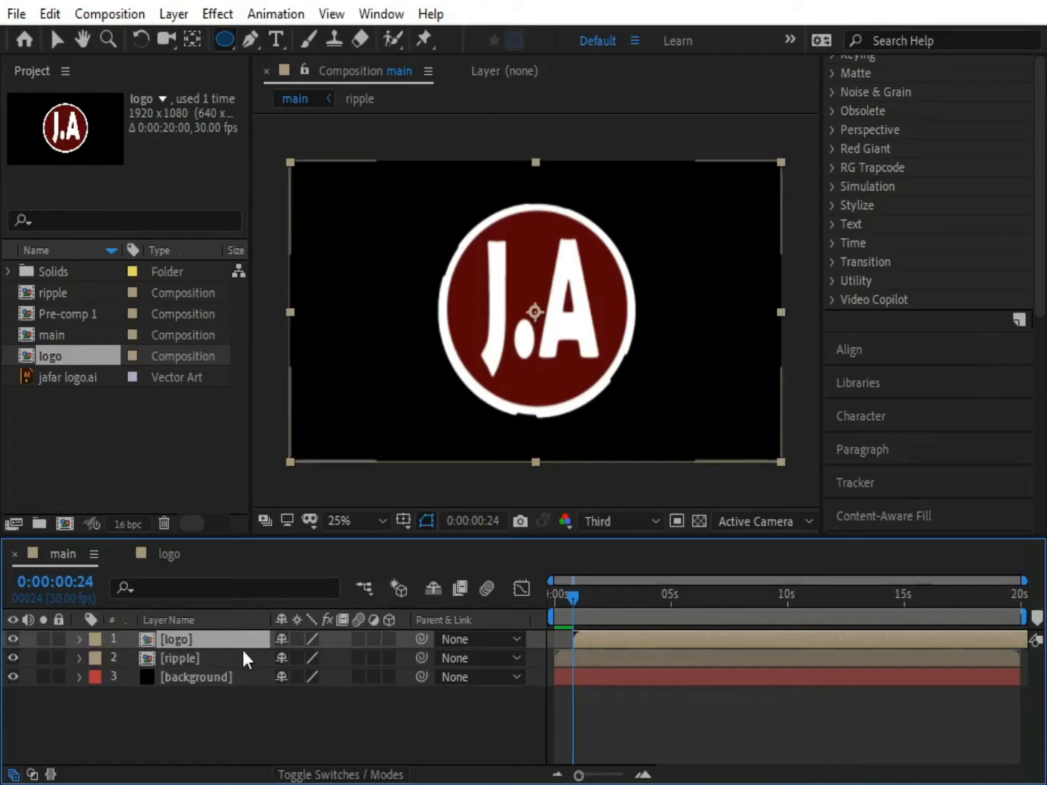
key(s)
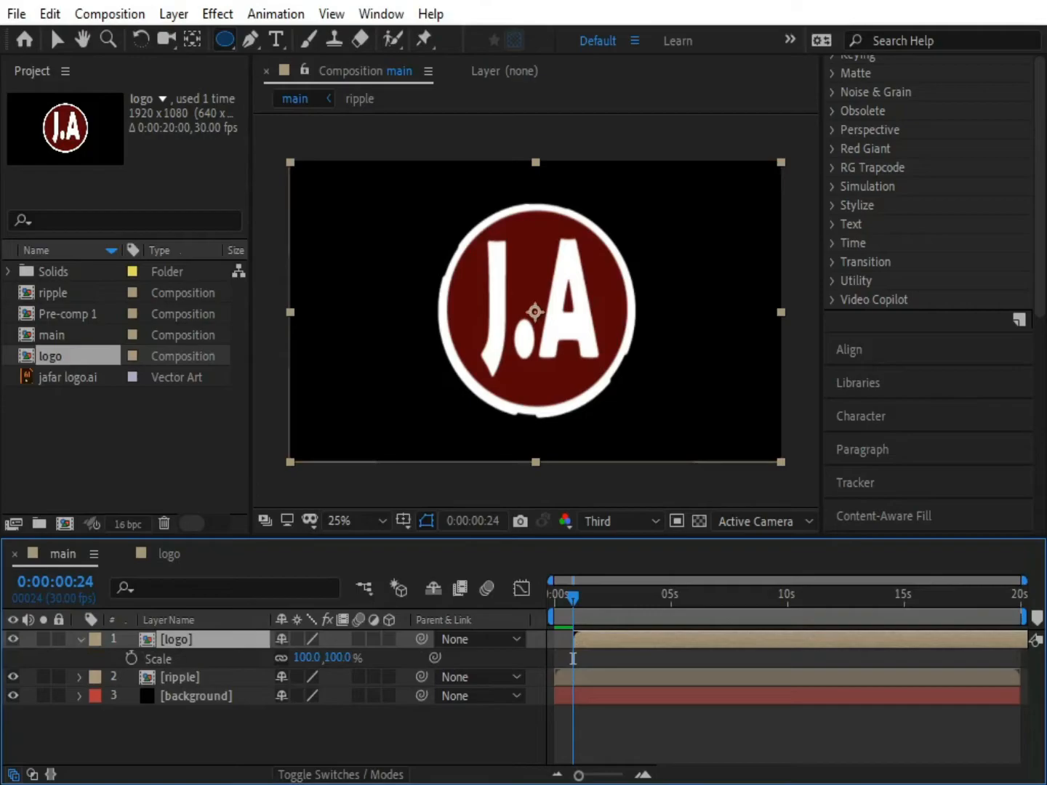
key(shift+r)
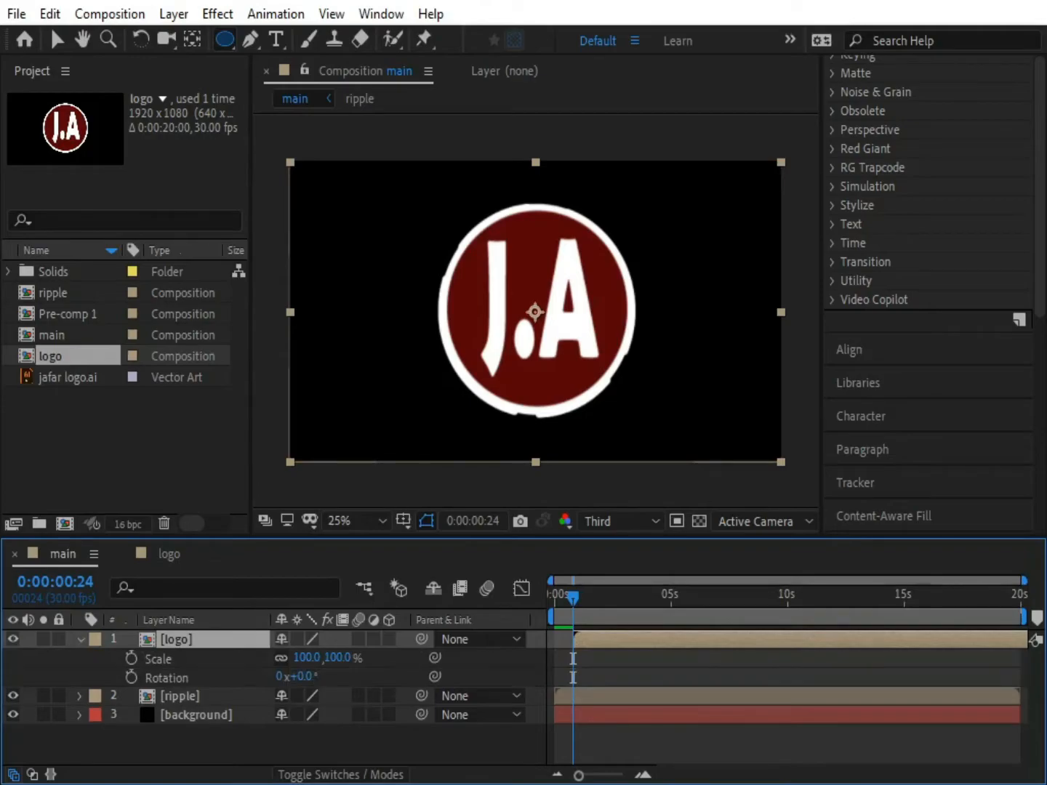
click(129, 656)
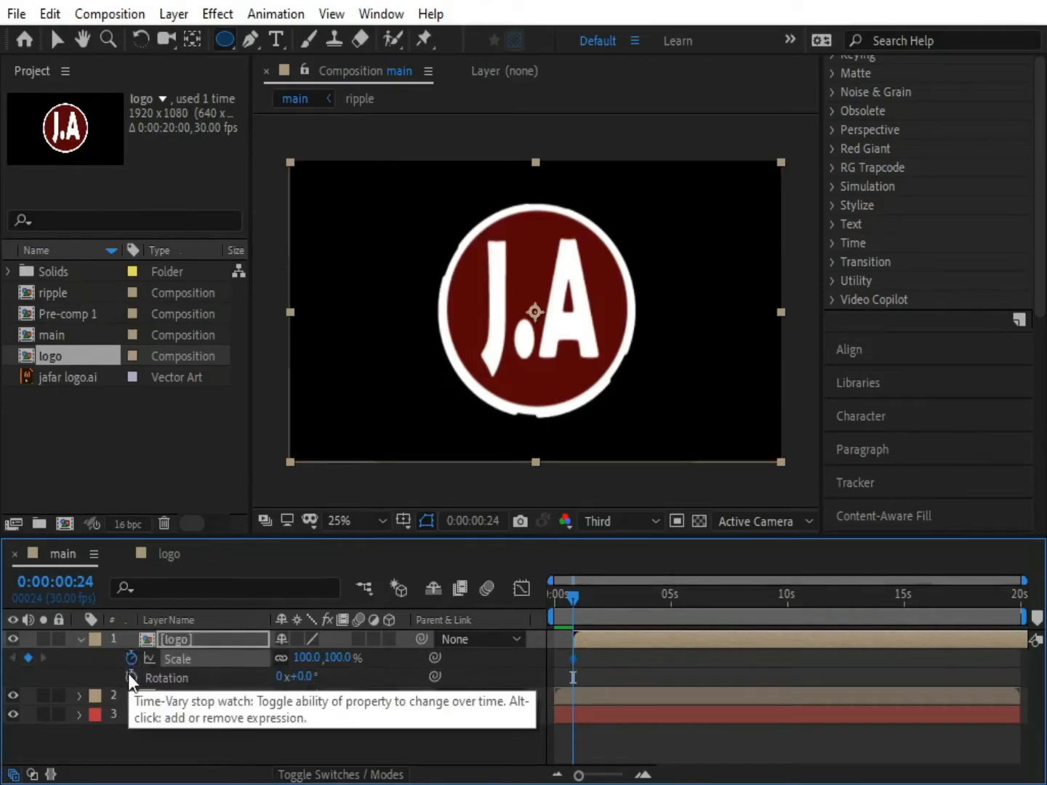
click(127, 674)
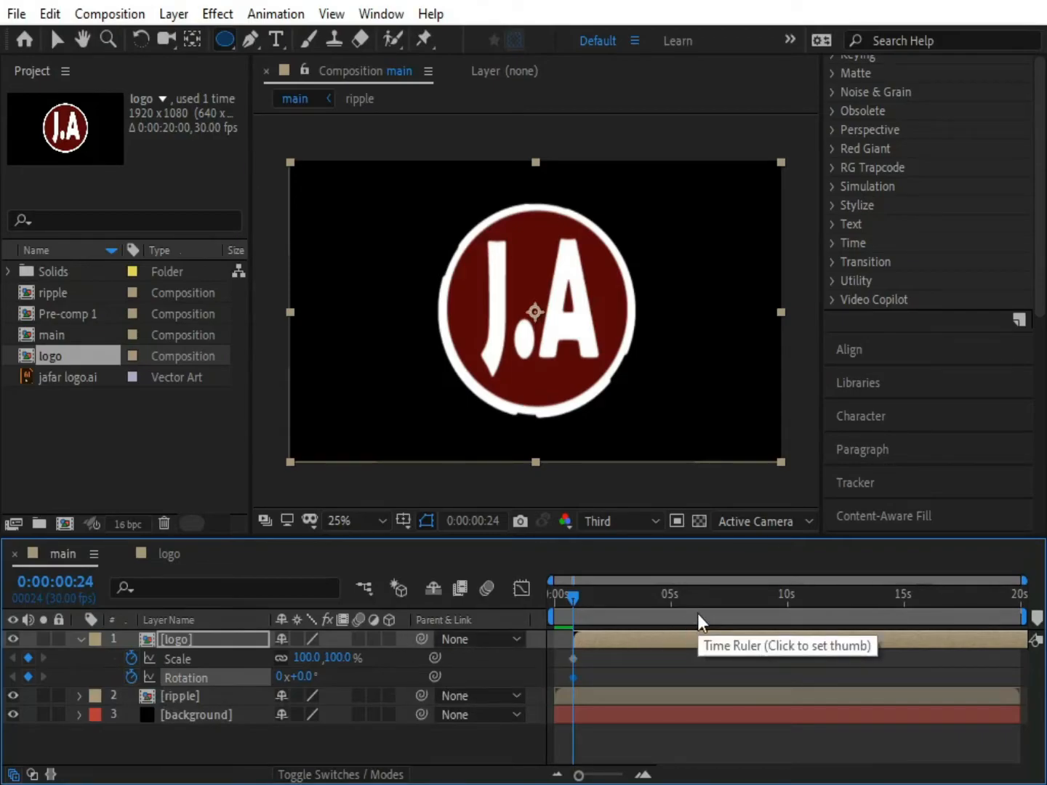
- Move the logo layer's Scale and Rotation keyframes to 0:00:01:09
key(shift+Page_Down)
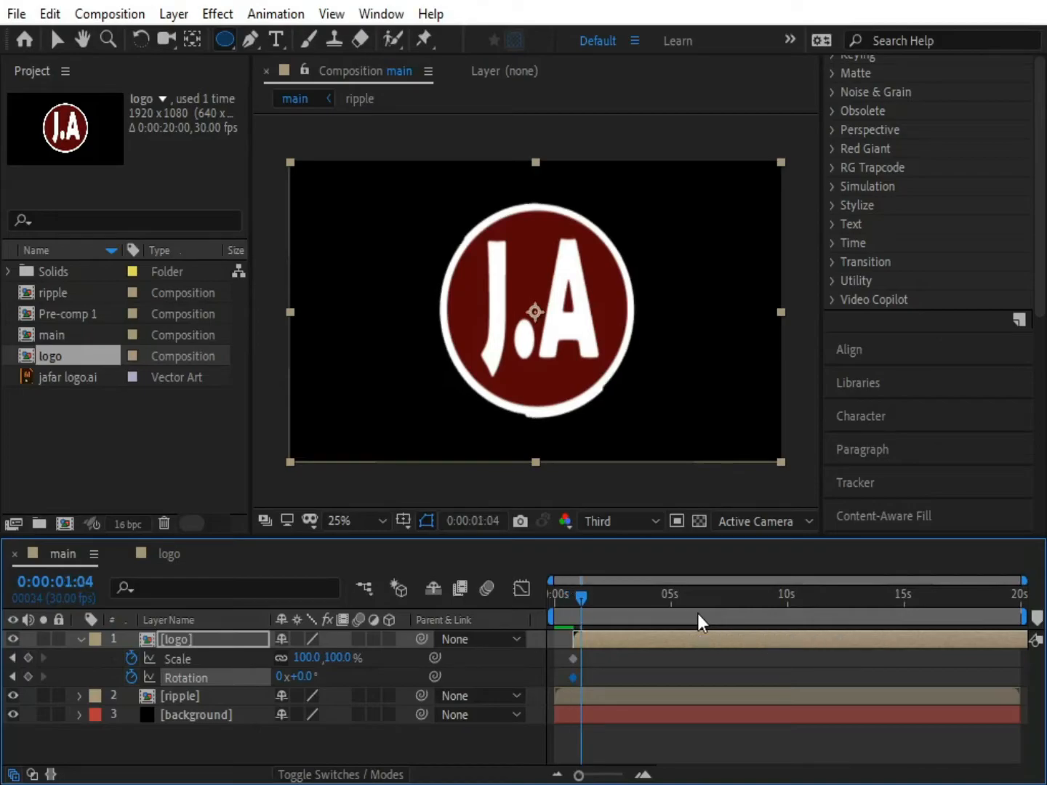
key(space)
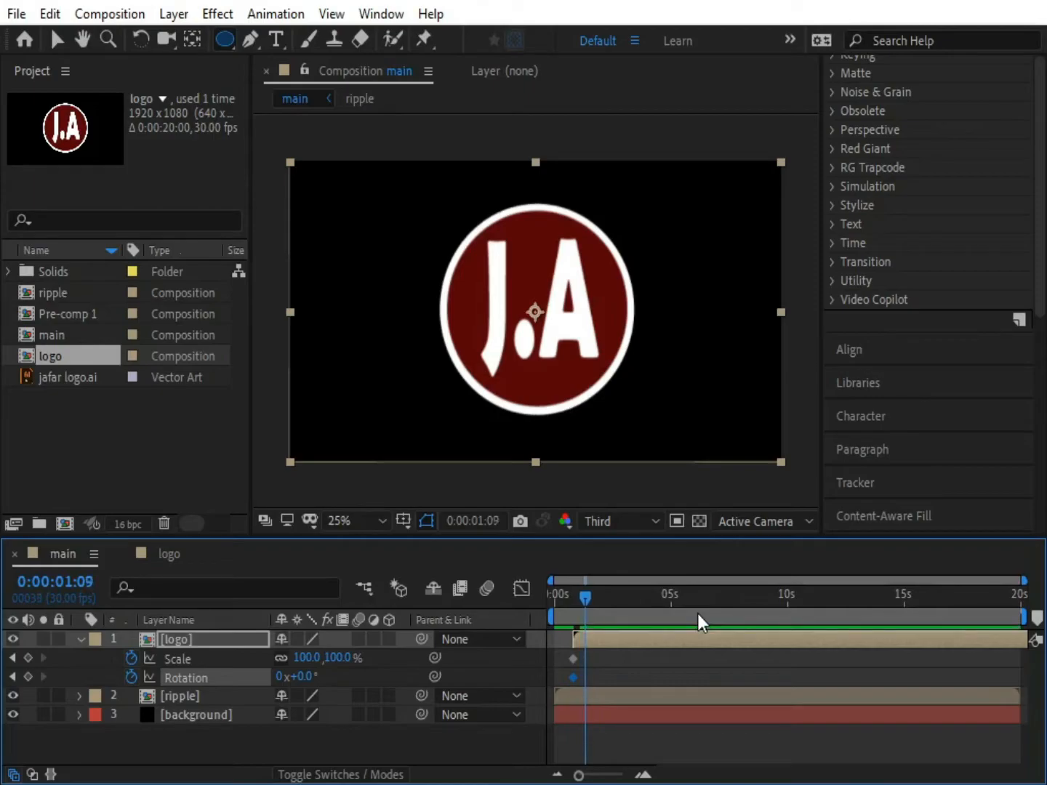
drag(566, 654, 585, 681)
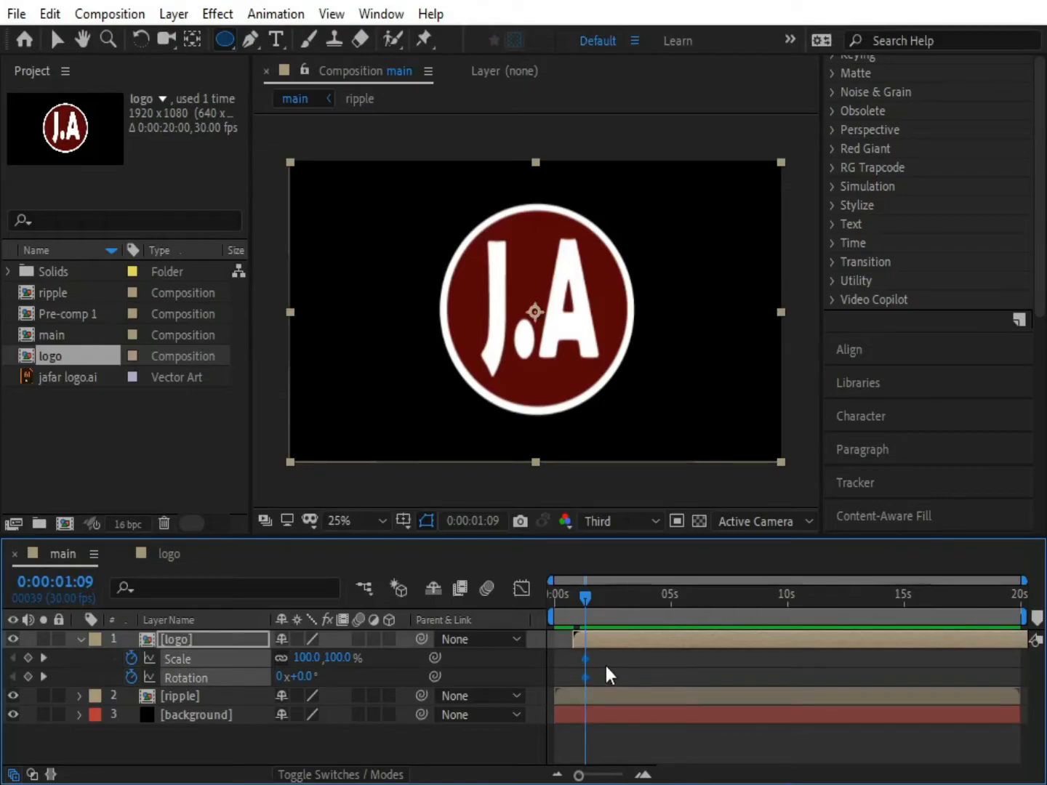
- At 0:00:00:24, keyframe the logo layer's Scale at 0% and its Rotation at 180°
key(shift+Page_Up)
key(Page_Up)
key(Page_Up)
key(Page_Up)
key(Page_Up)
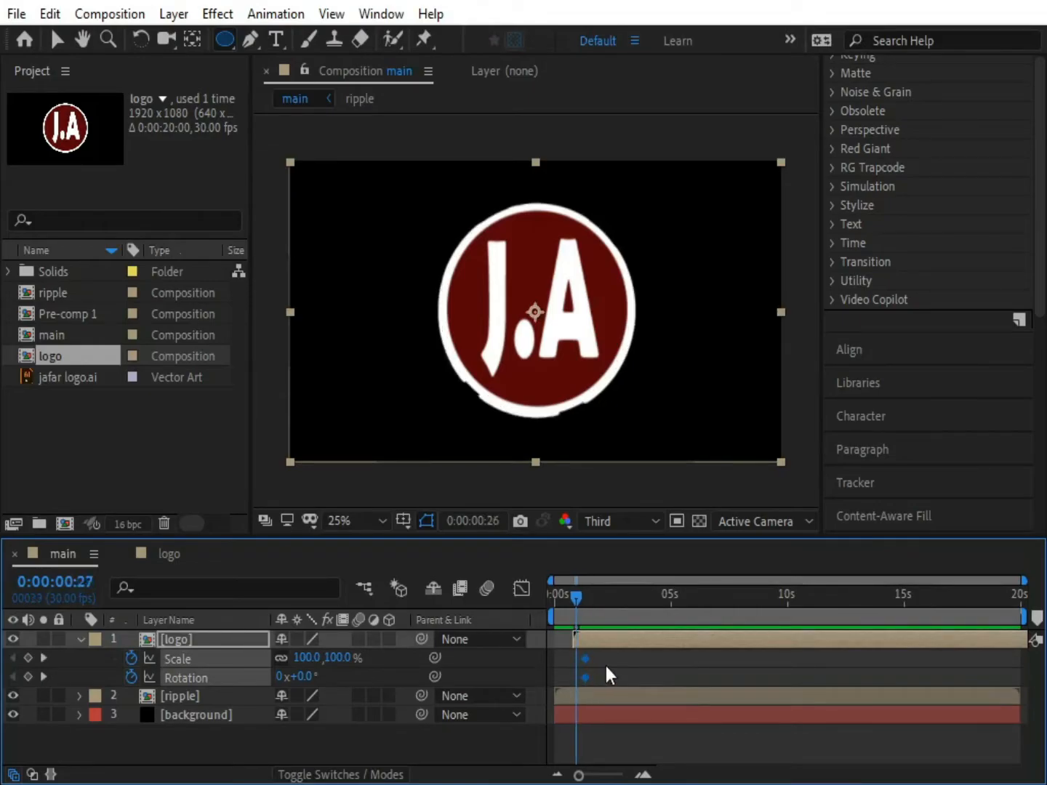
key(Page_Up)
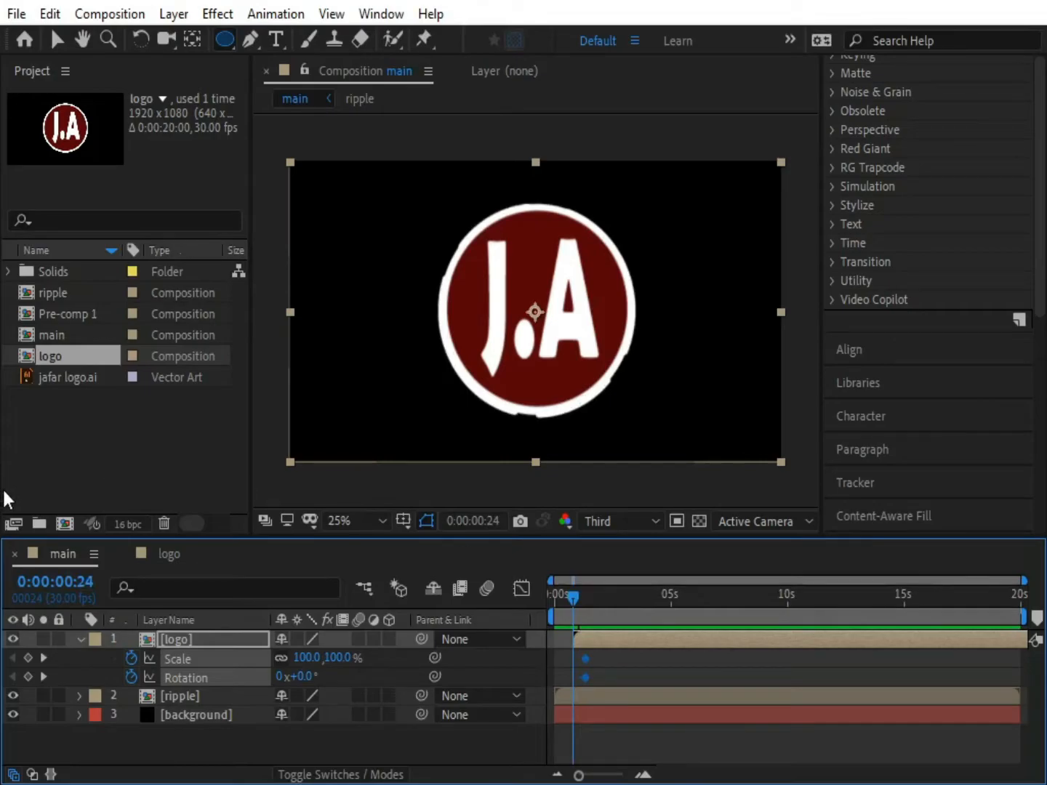
click(339, 657)
text(0)
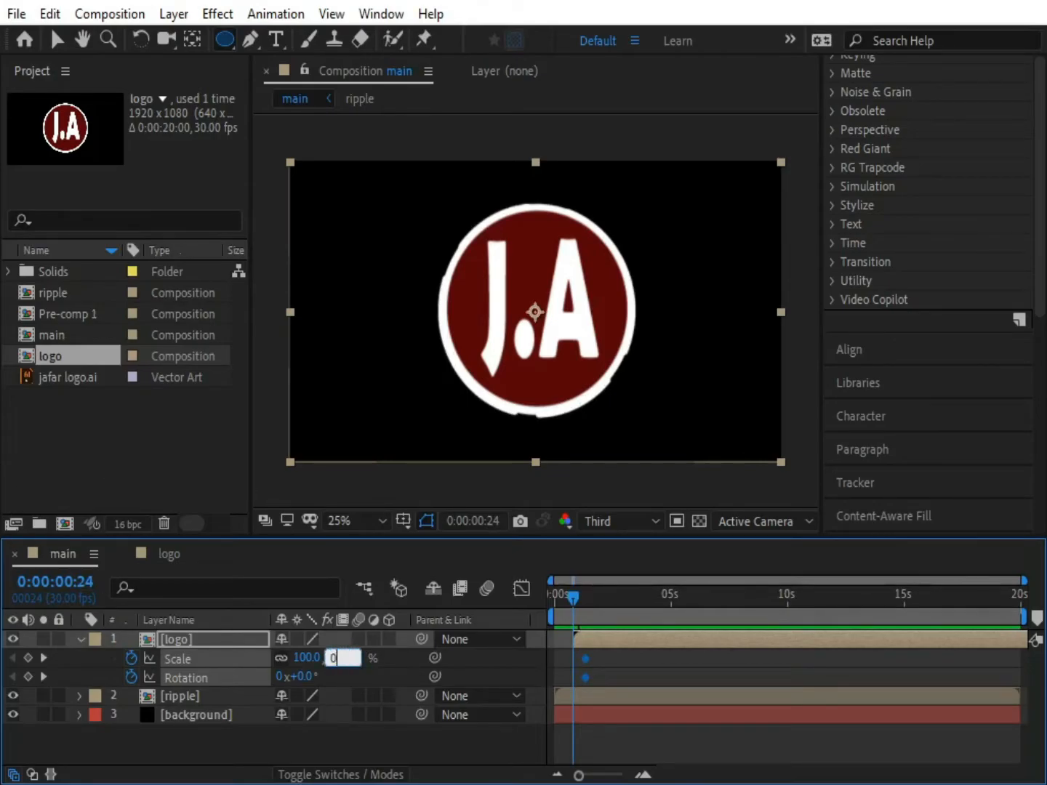
click(306, 677)
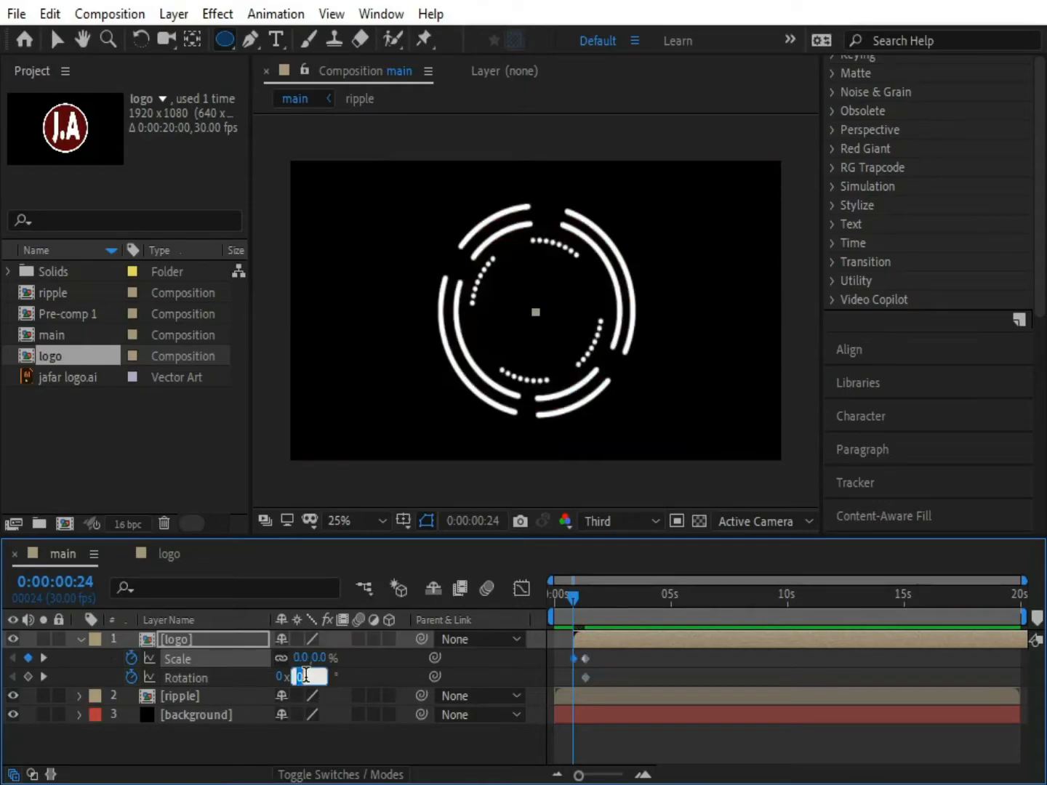
text(180)
key(Return)
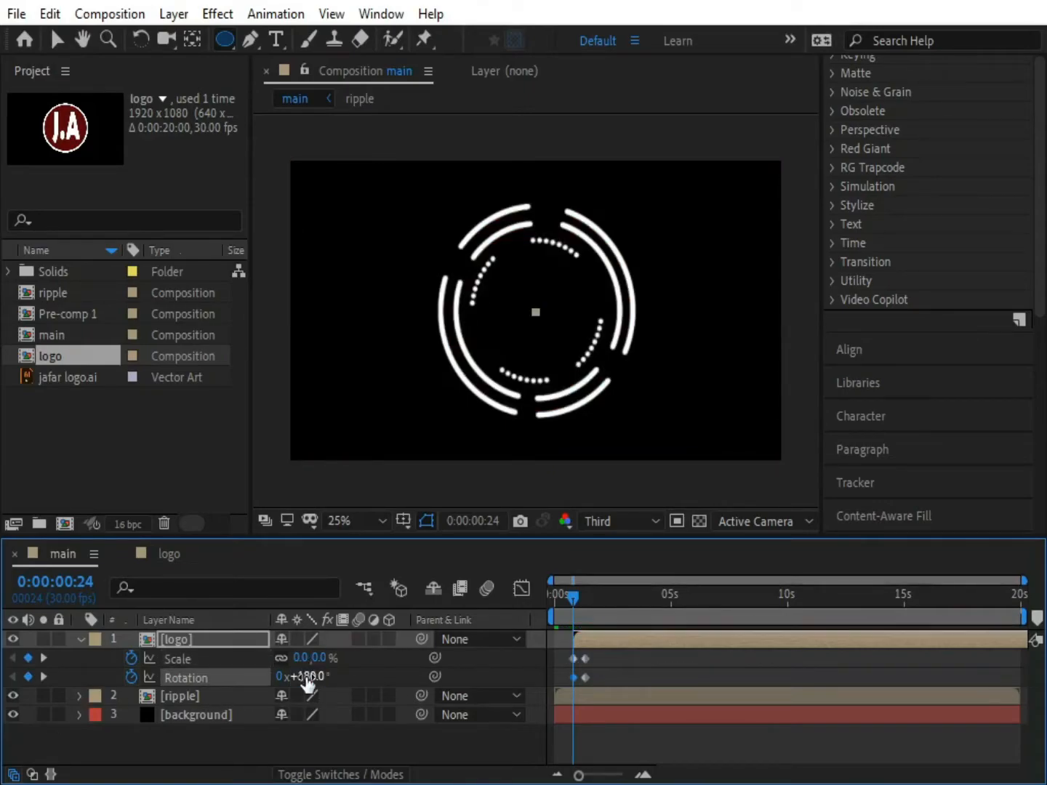
- Play the main composition from the start to check the logo's scale and rotation entrance after the ripple
drag(573, 596, 530, 603)
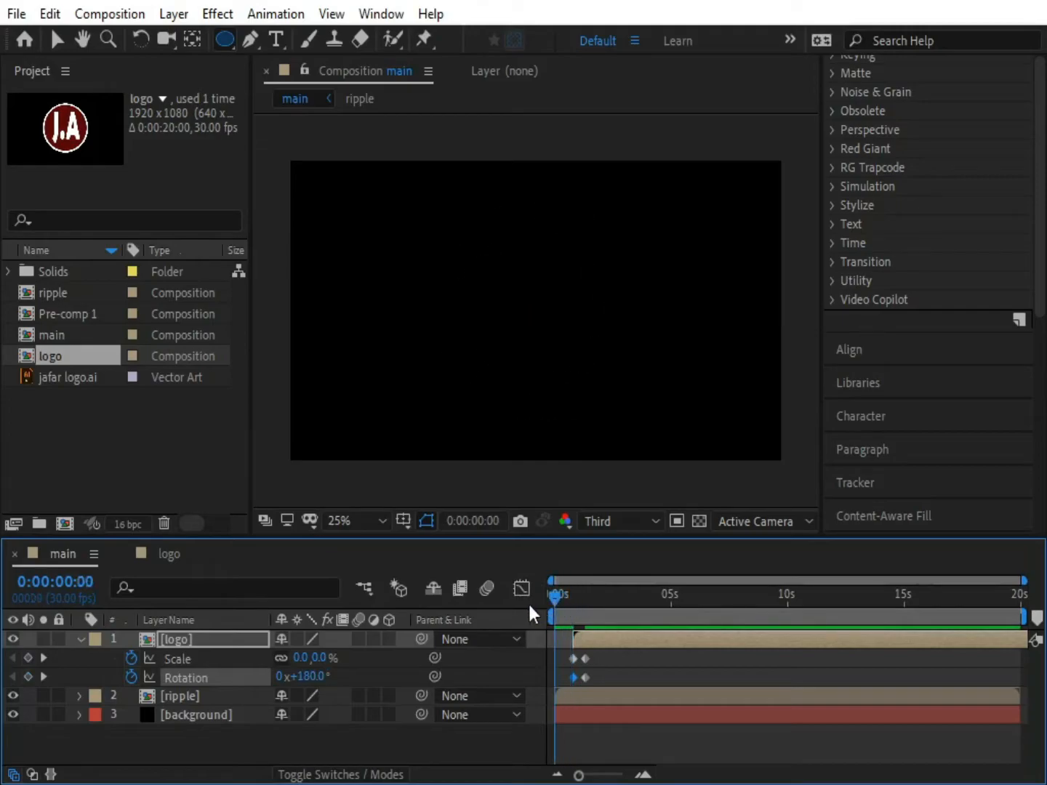
key(space)
key(space)
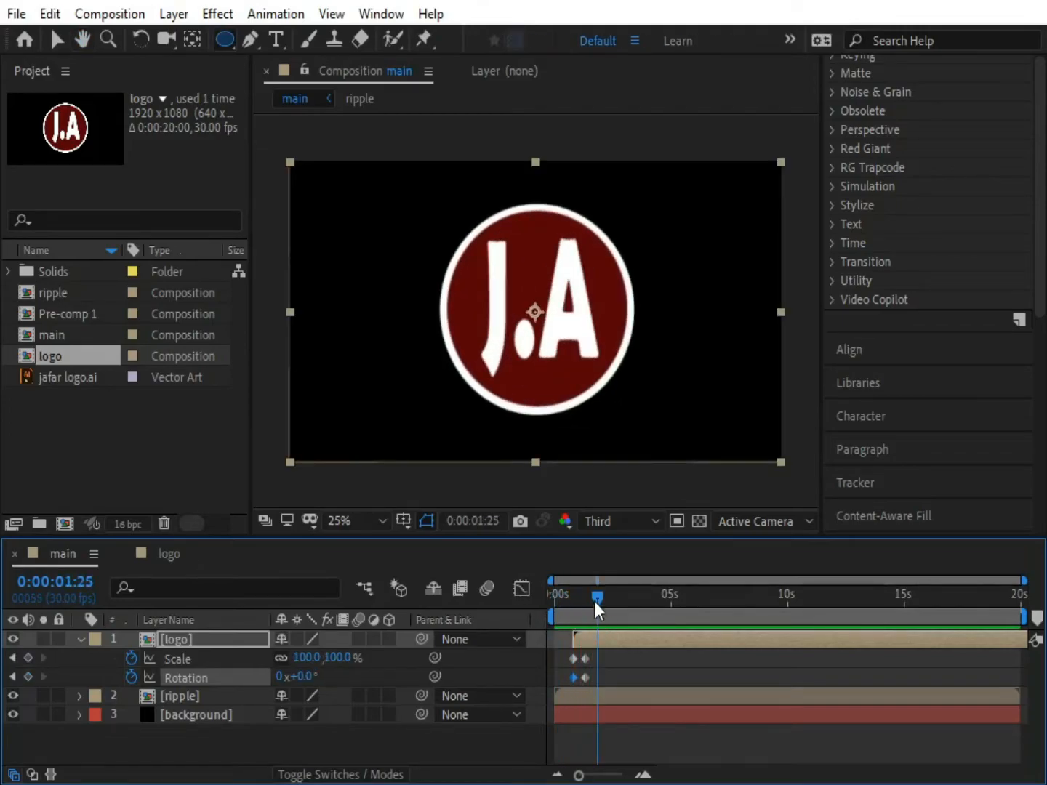
key(space)
click(566, 594)
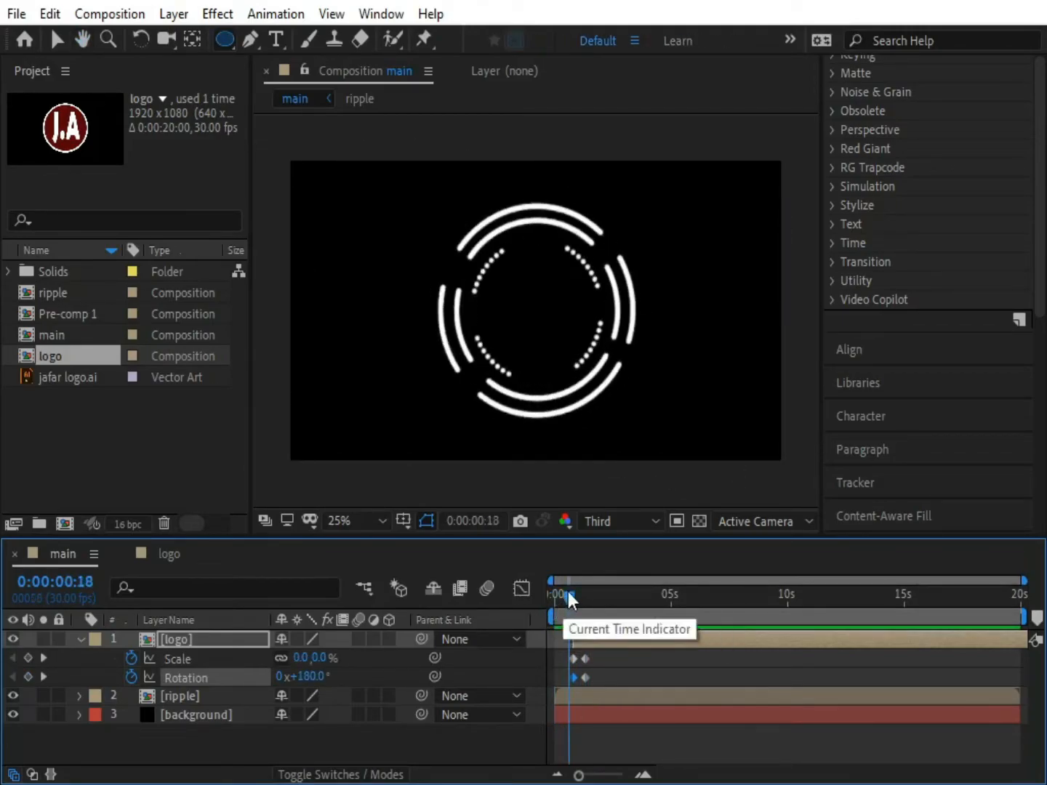
drag(568, 599, 543, 599)
key(space)
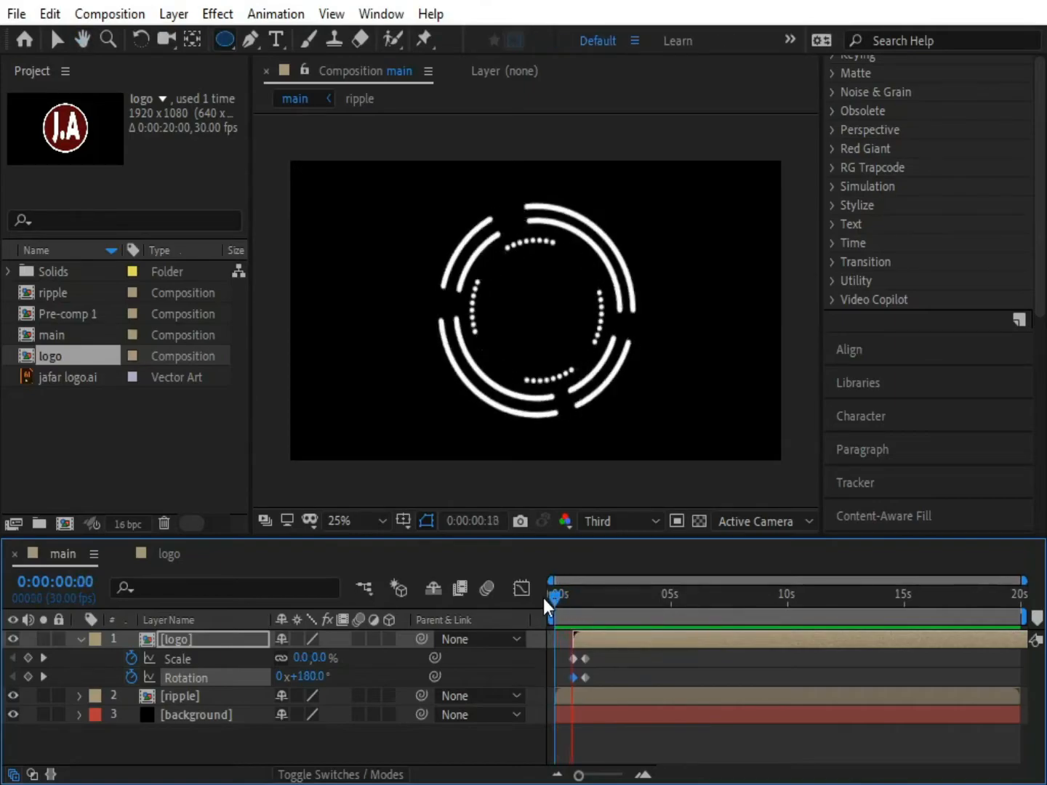
key(space)
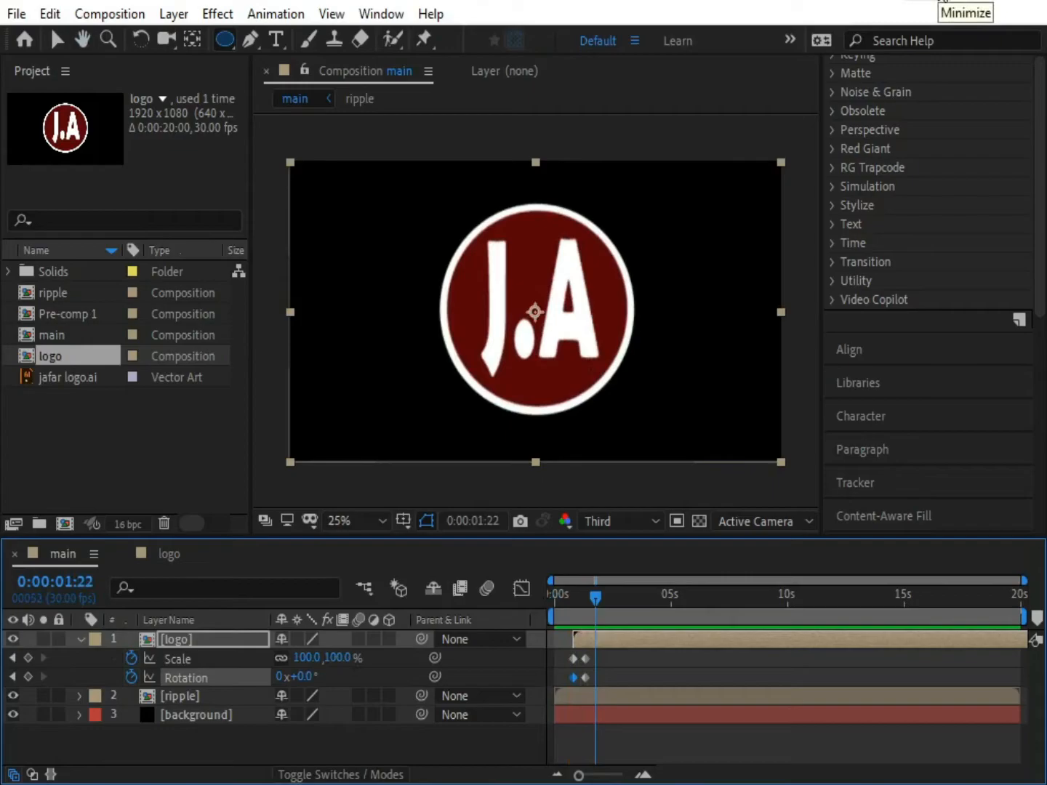
- Switch to the desktop, open Document (Recovered) in WordPad and find the keyframe expression starting with "n = 0;"
click(942, 1)
click(942, 0)
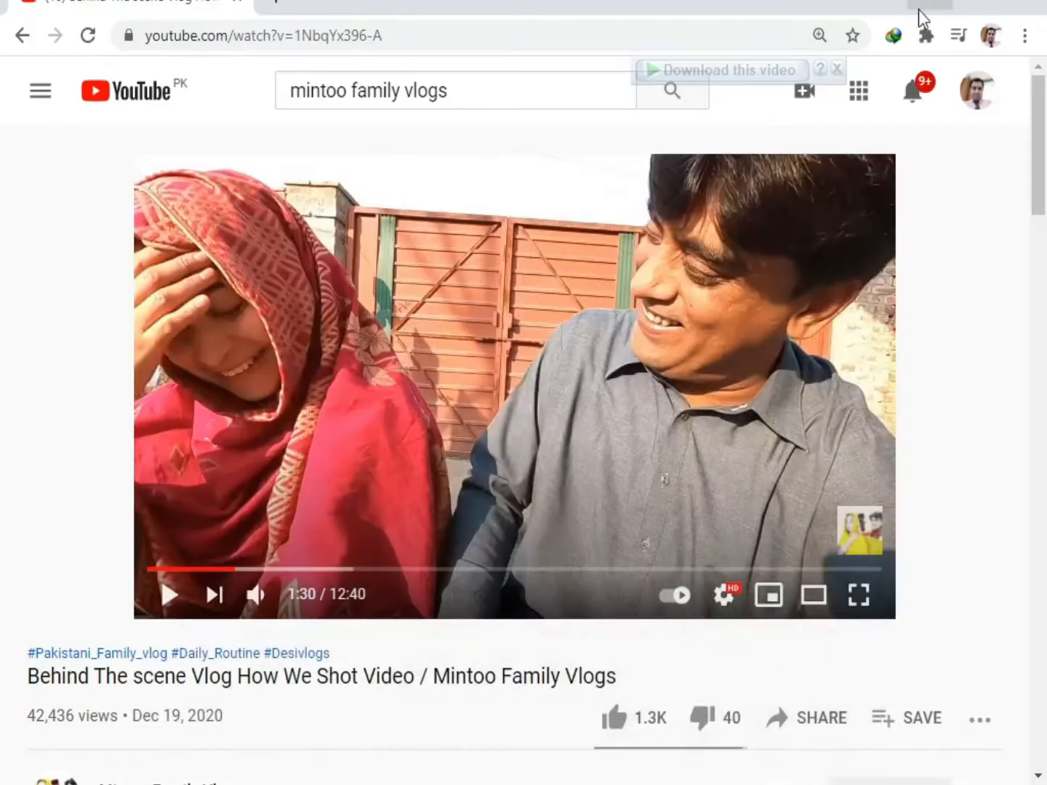
click(941, 2)
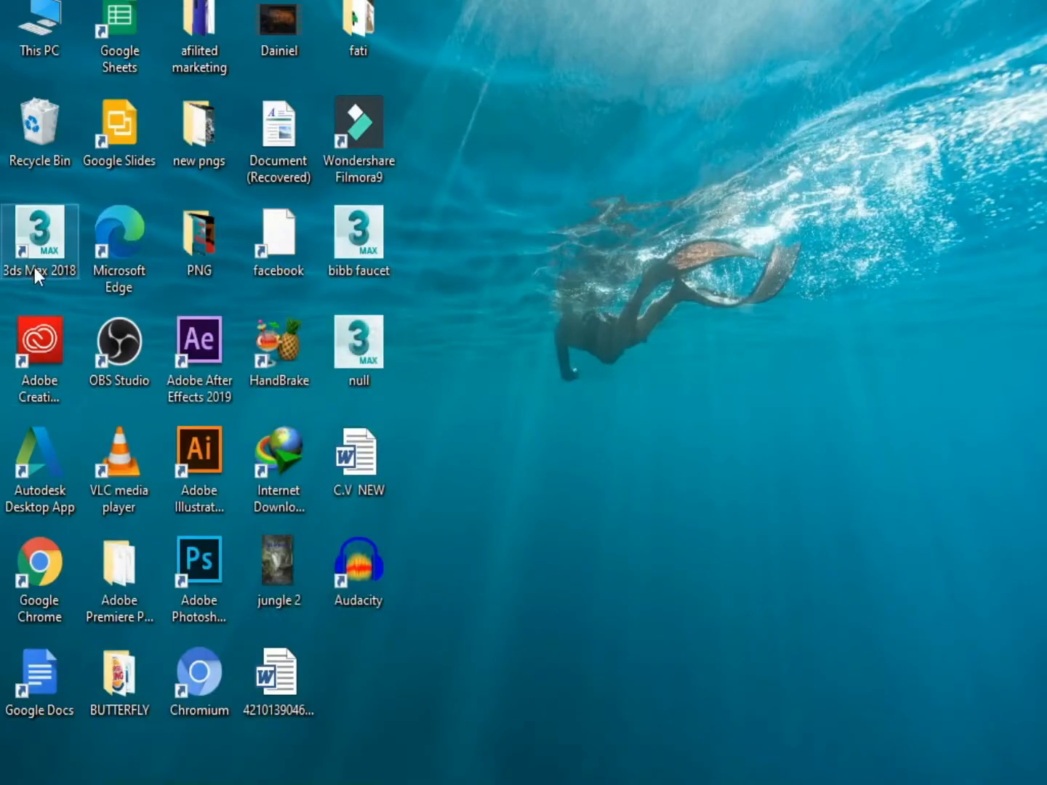
double_click(298, 121)
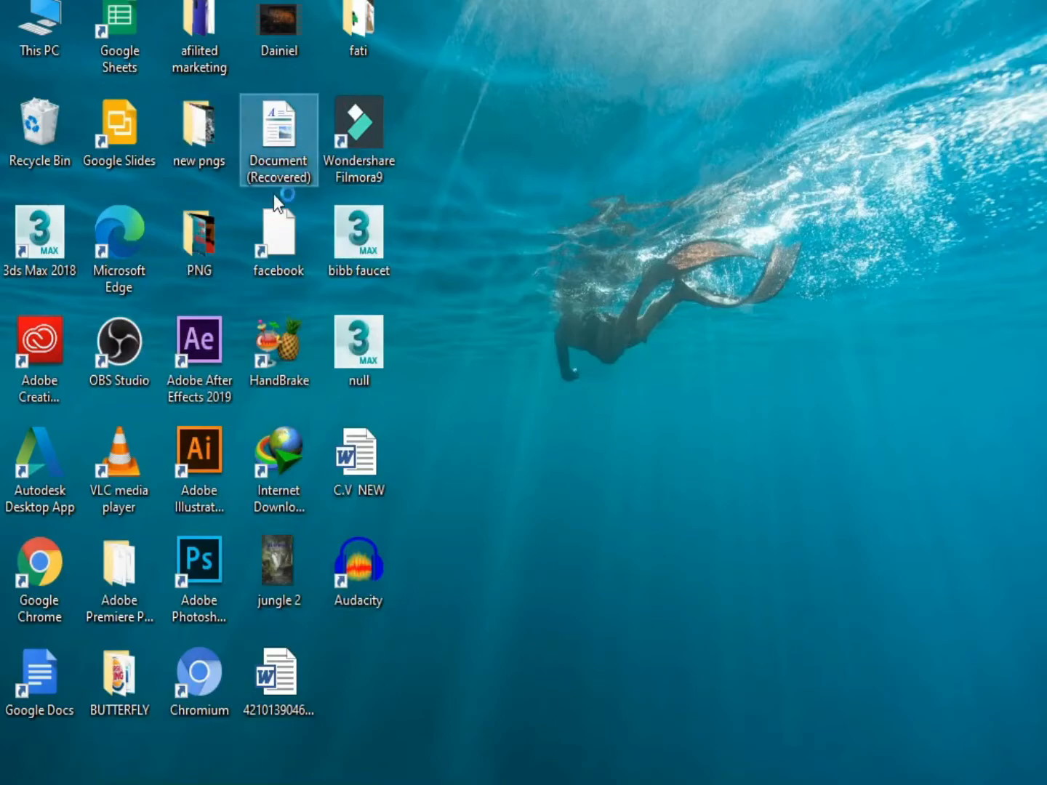
scroll(270, 475, down, 1)
scroll(270, 474, down, 10)
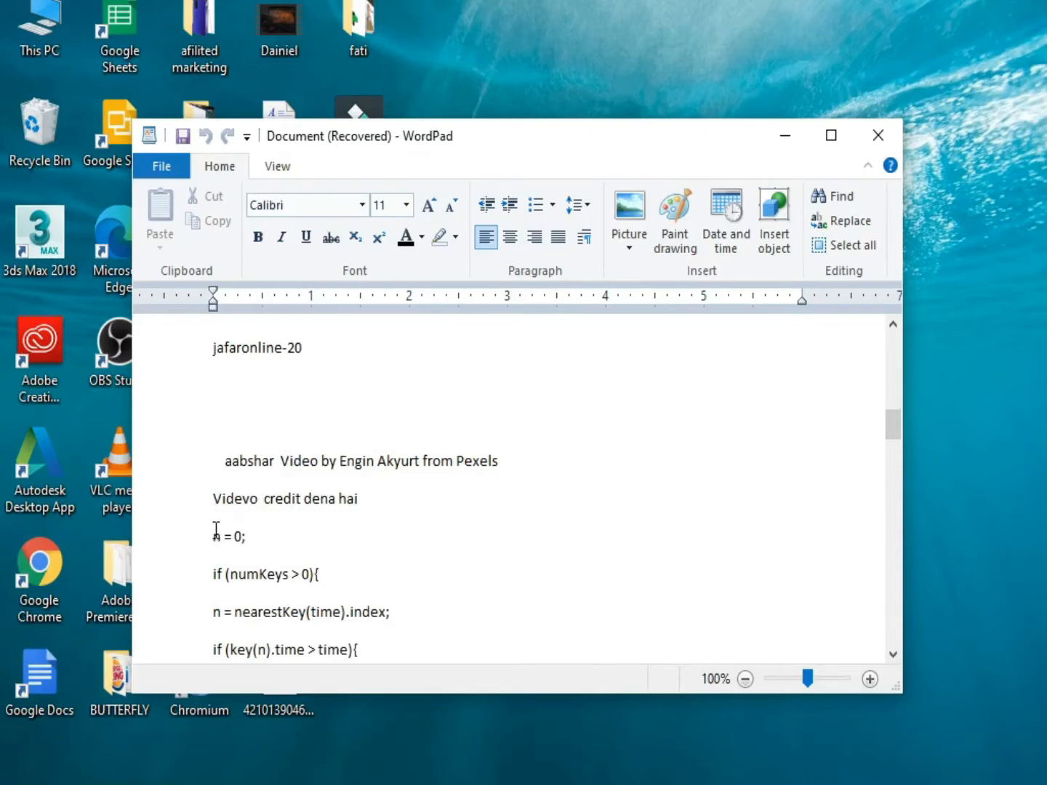
- Copy the keyframe expression code beginning with "n = 0;" from the WordPad document
drag(216, 532, 245, 573)
click(373, 564)
mouse_move(214, 535)
mouse_down()
mouse_move(232, 577)
mouse_move(218, 534)
mouse_move(206, 551)
mouse_up()
key(Left)
mouse_move(259, 523)
mouse_down()
mouse_move(265, 534)
mouse_move(258, 523)
mouse_up()
key(ctrl+c)
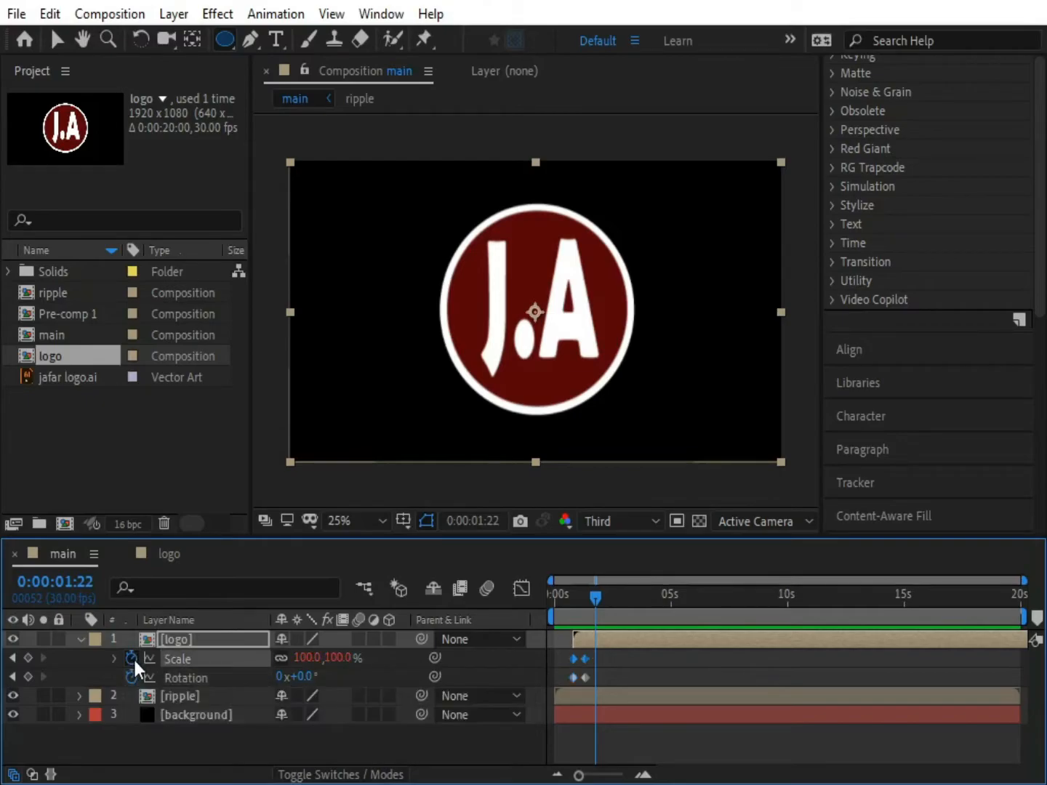
- Add expressions to the logo layer's Scale and Rotation, replacing each default with the copied "n = 0;" keyframe code
alt+click(132, 657)
triple_click(672, 675)
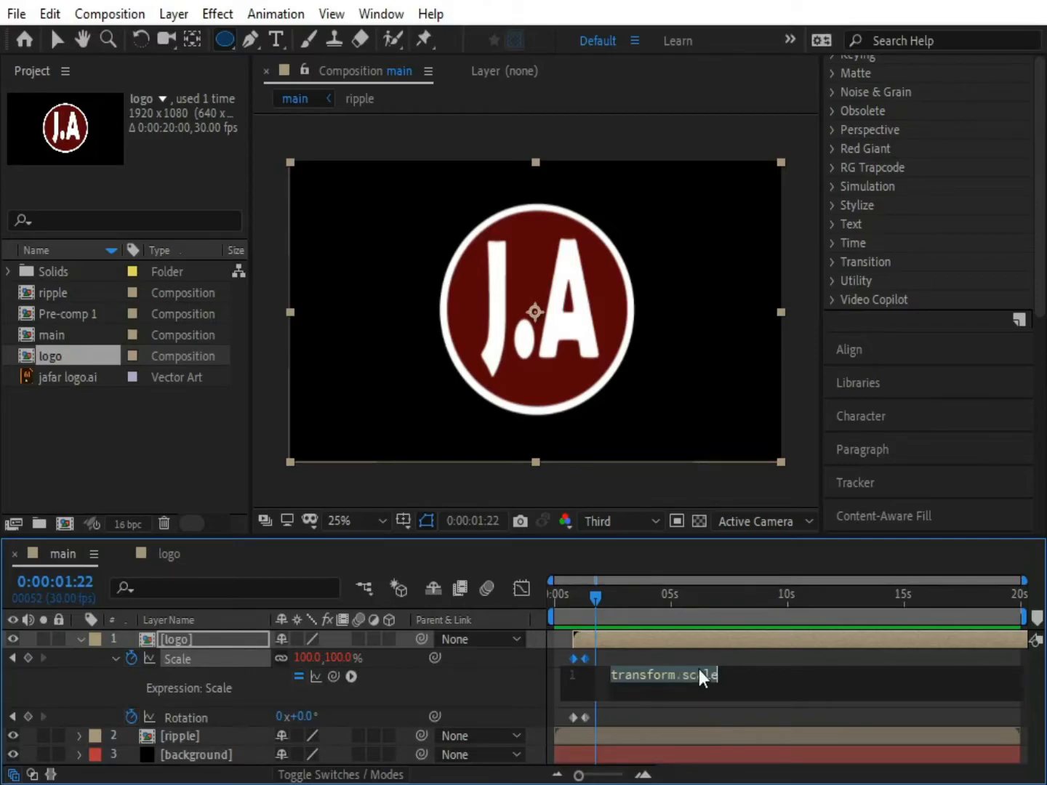
key(ctrl+v)
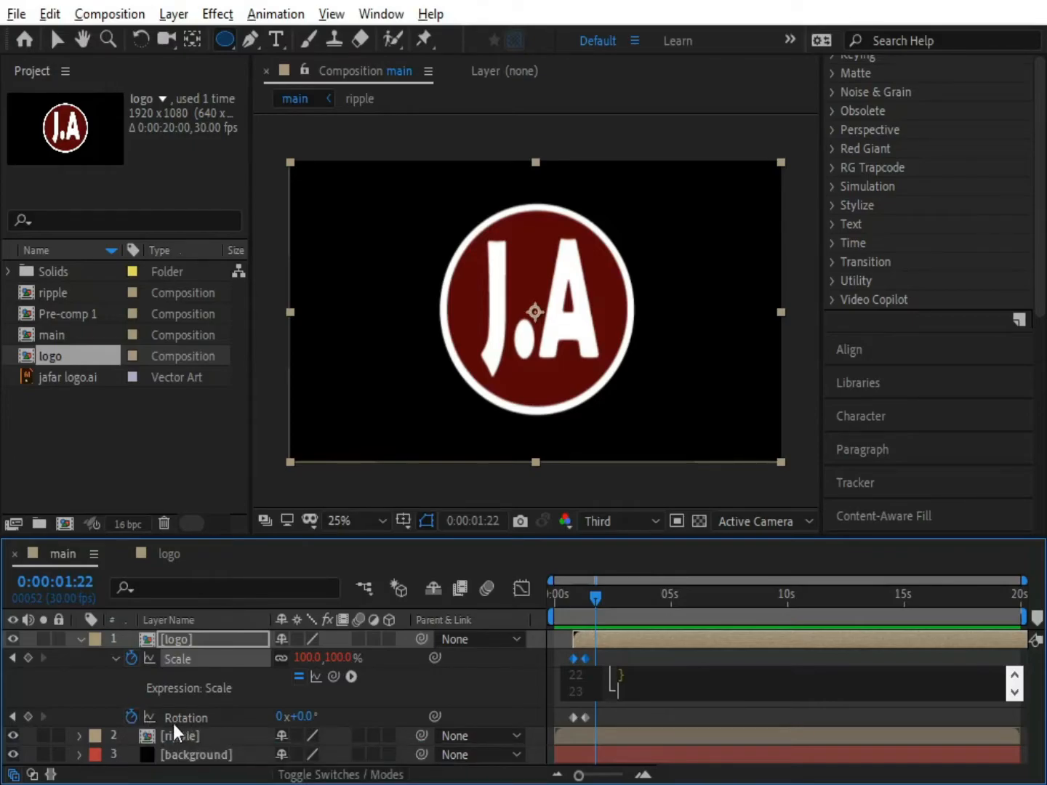
alt+click(132, 718)
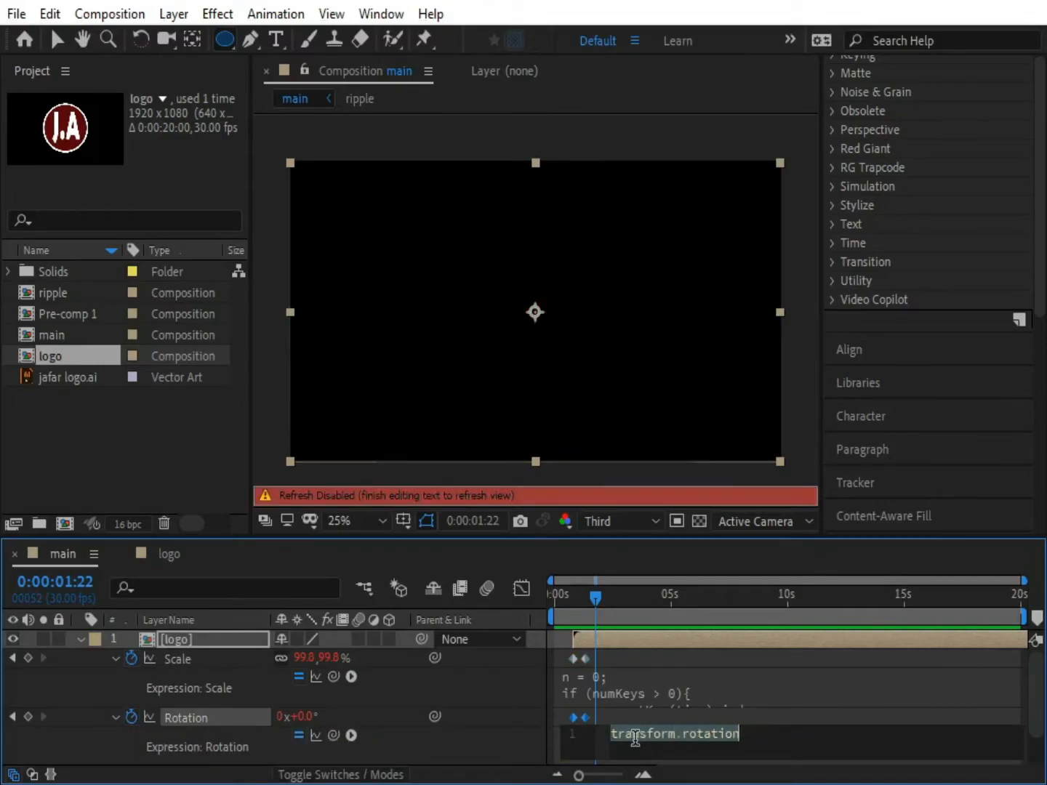
key(ctrl+v)
- Play the main composition from the start several times to check the logo entrance with the expressions applied
click(596, 595)
drag(599, 596, 538, 593)
key(space)
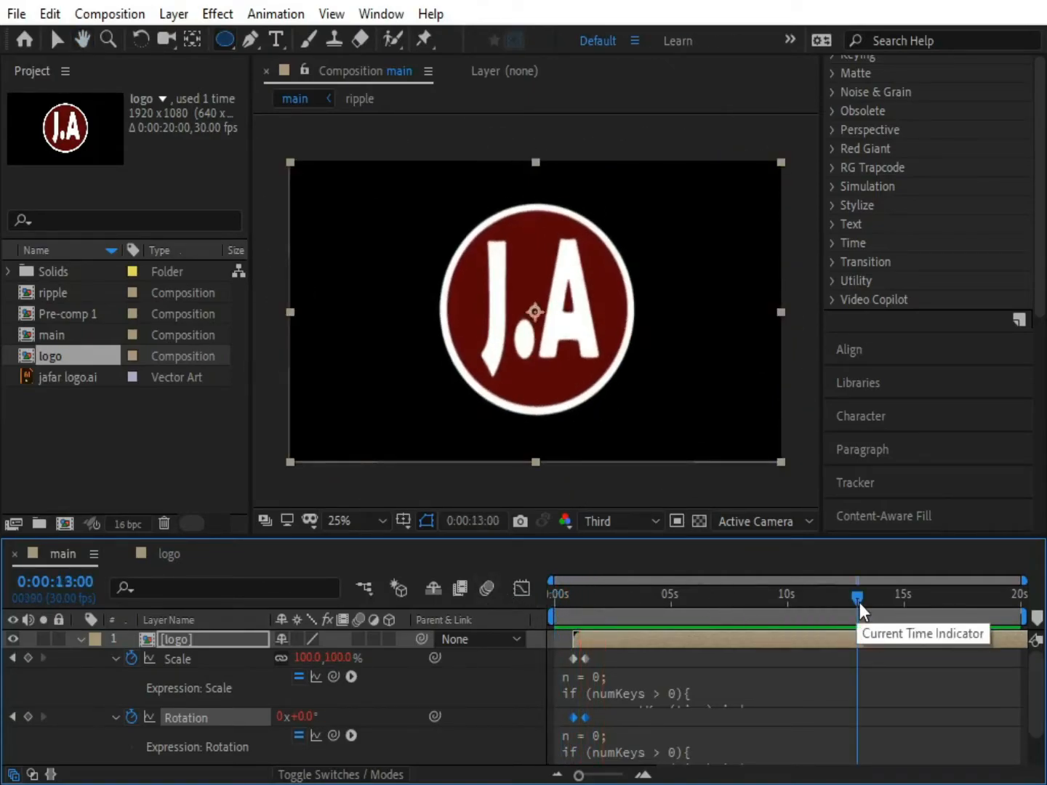
drag(859, 603, 470, 601)
key(space)
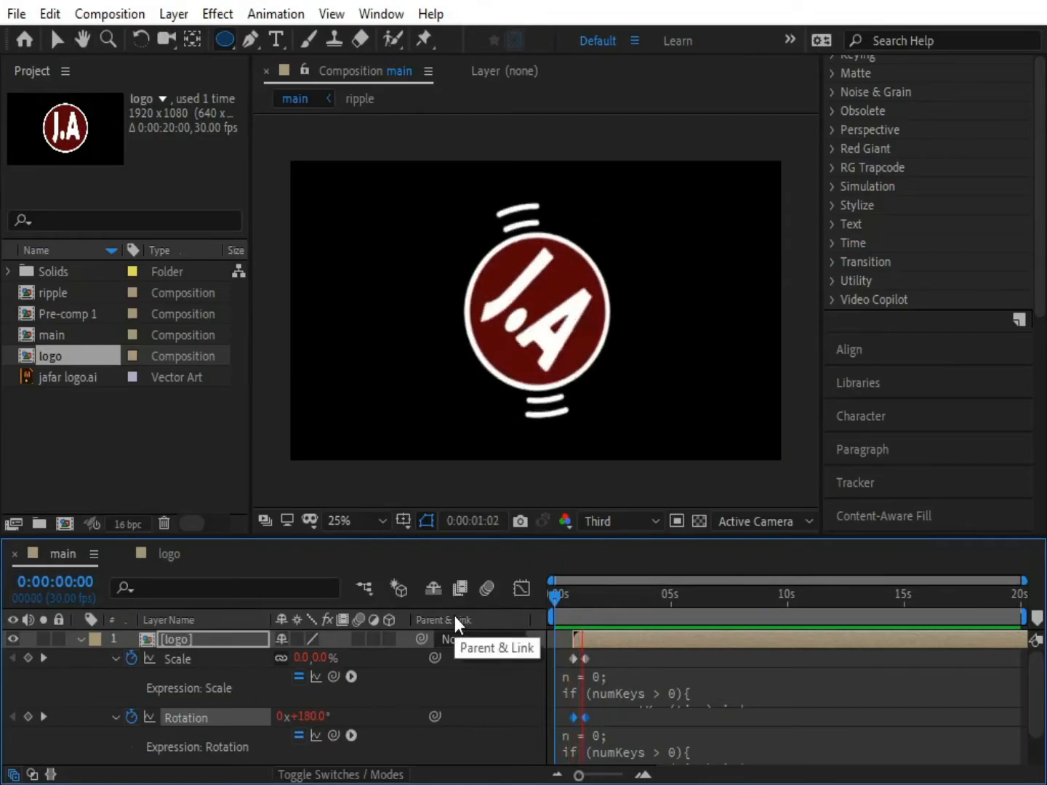
key(space)
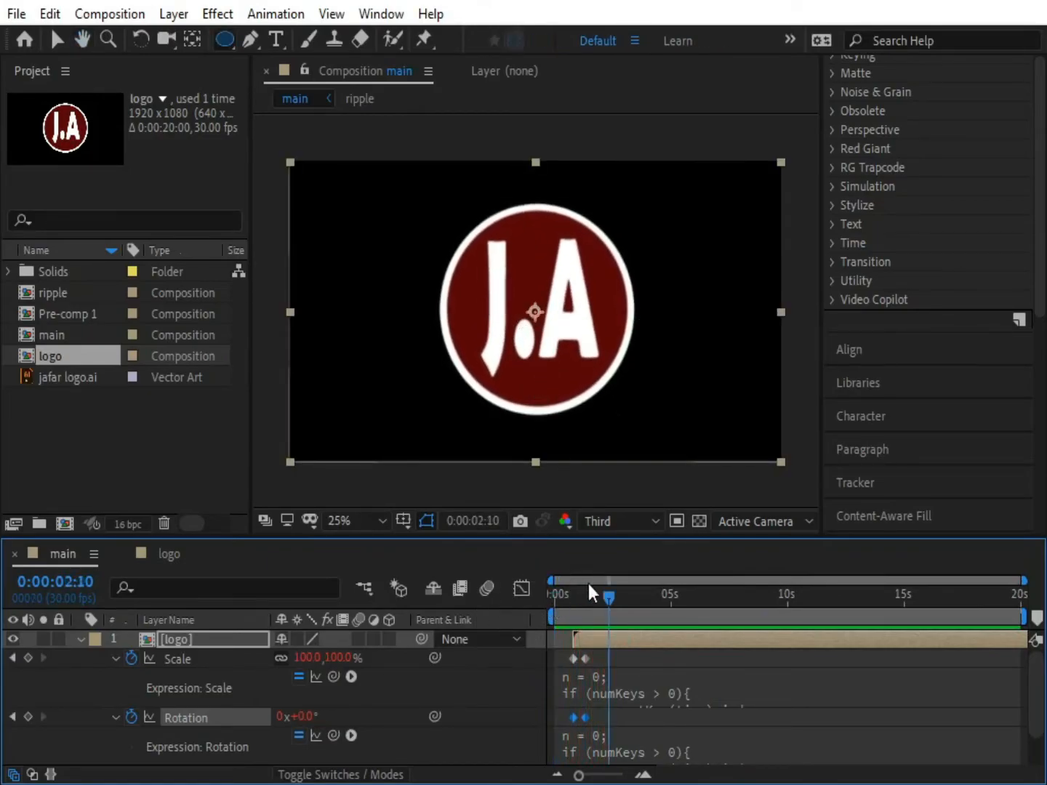
key(Home)
key(space)
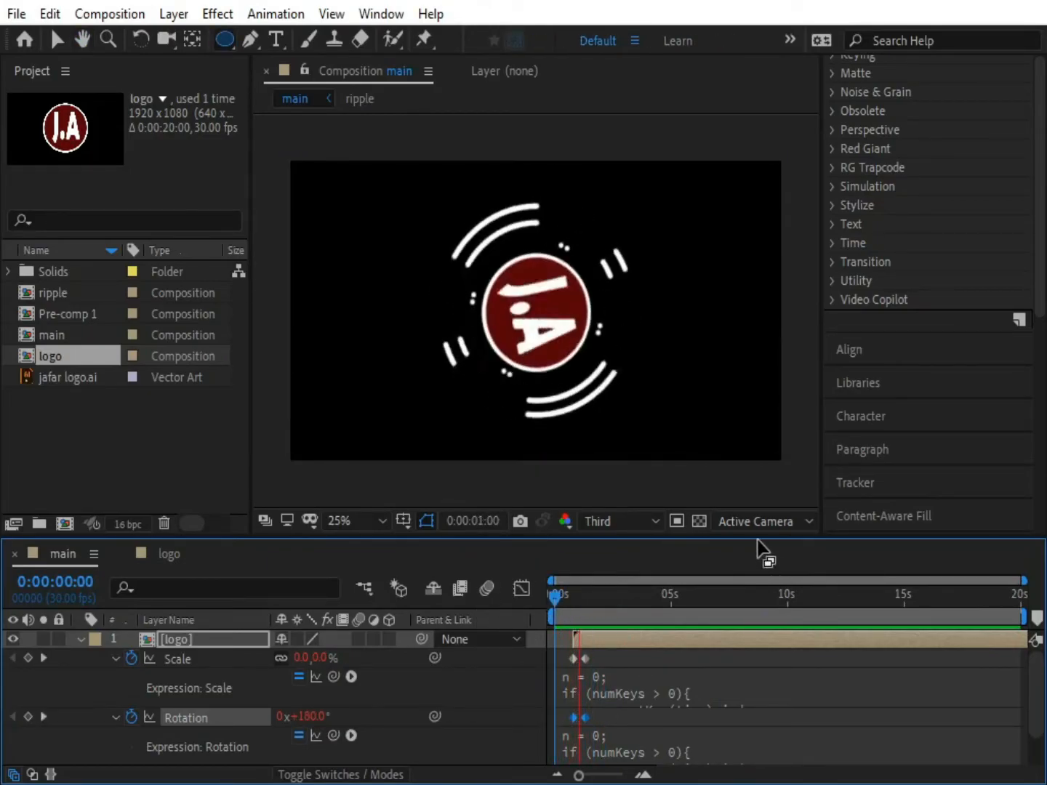
drag(612, 595, 535, 598)
key(space)
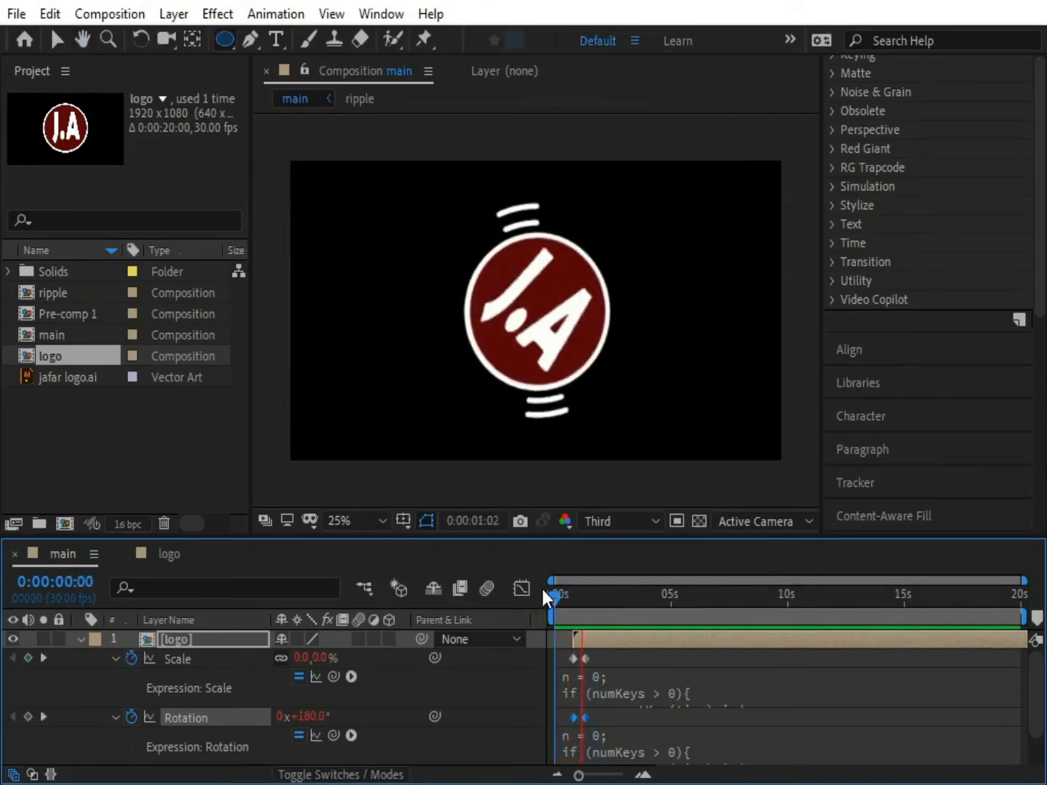
key(space)
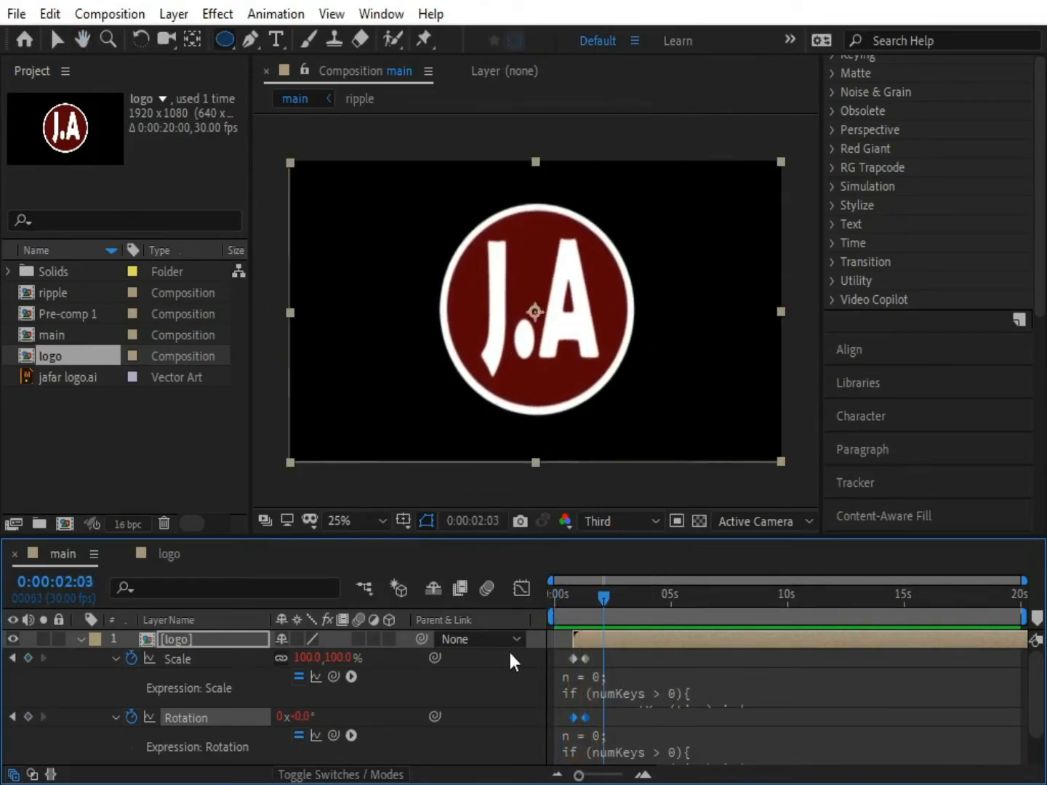
- Apply Easy Ease to the logo layer's last Scale keyframe and first Rotation keyframe
click(586, 659)
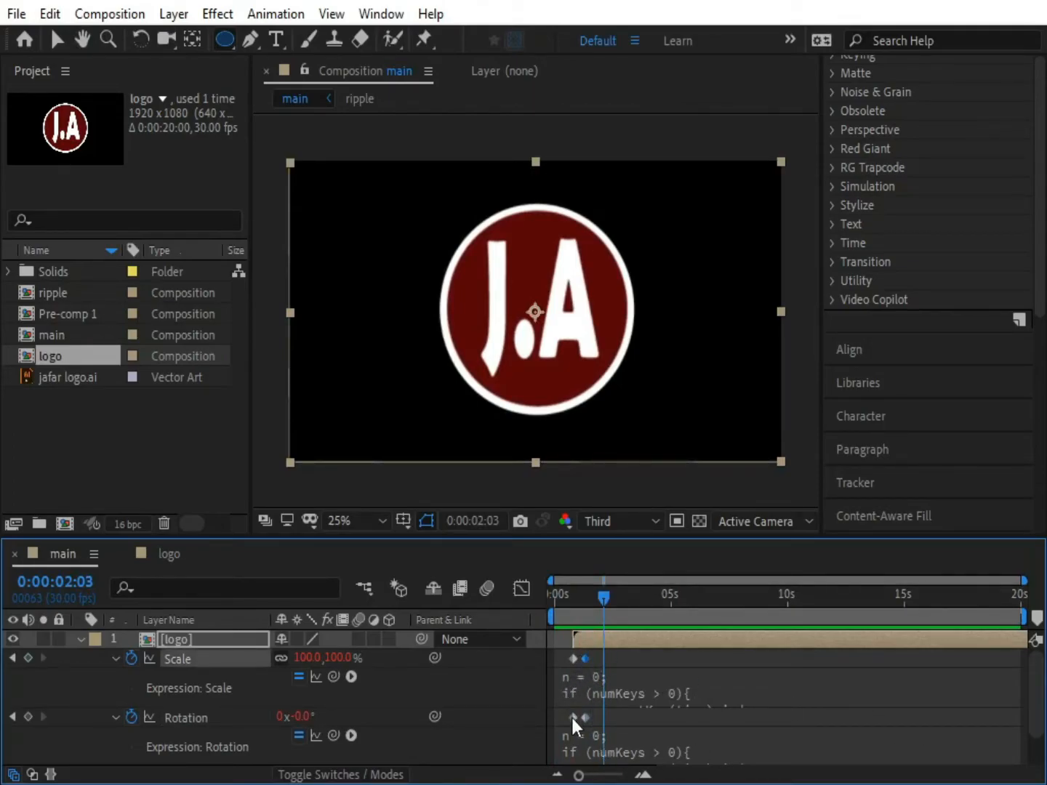
shift+click(572, 716)
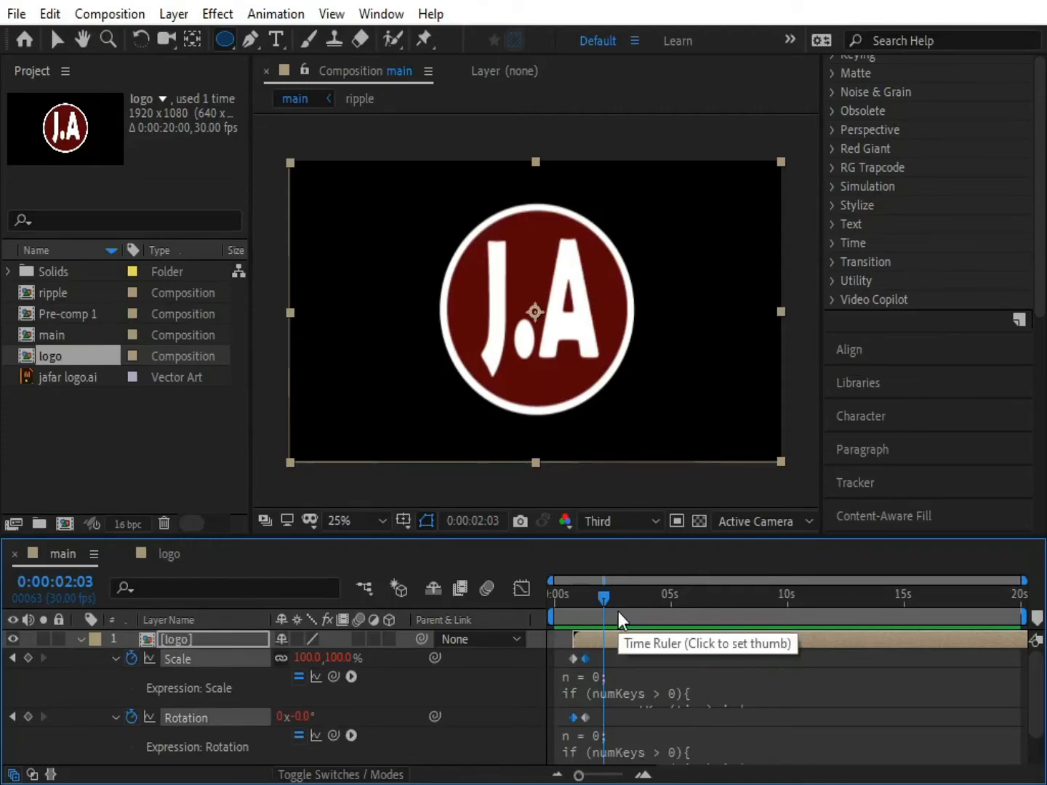
right_click(585, 657)
mouse_move(649, 647)
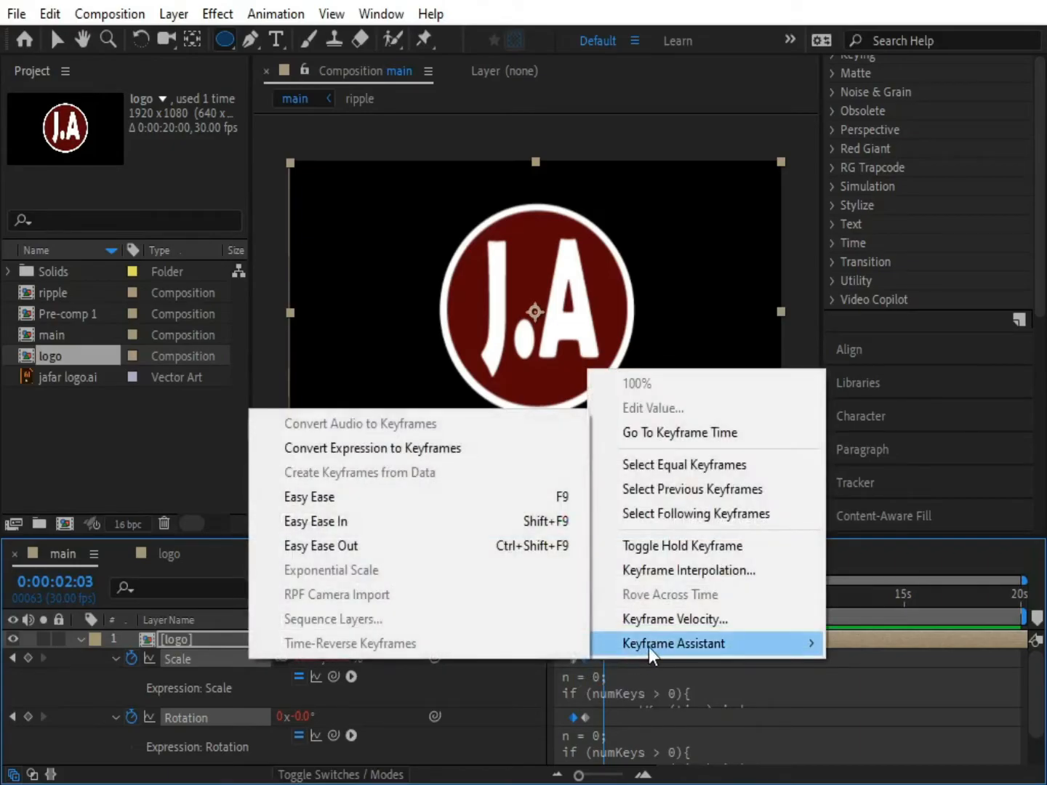
click(346, 500)
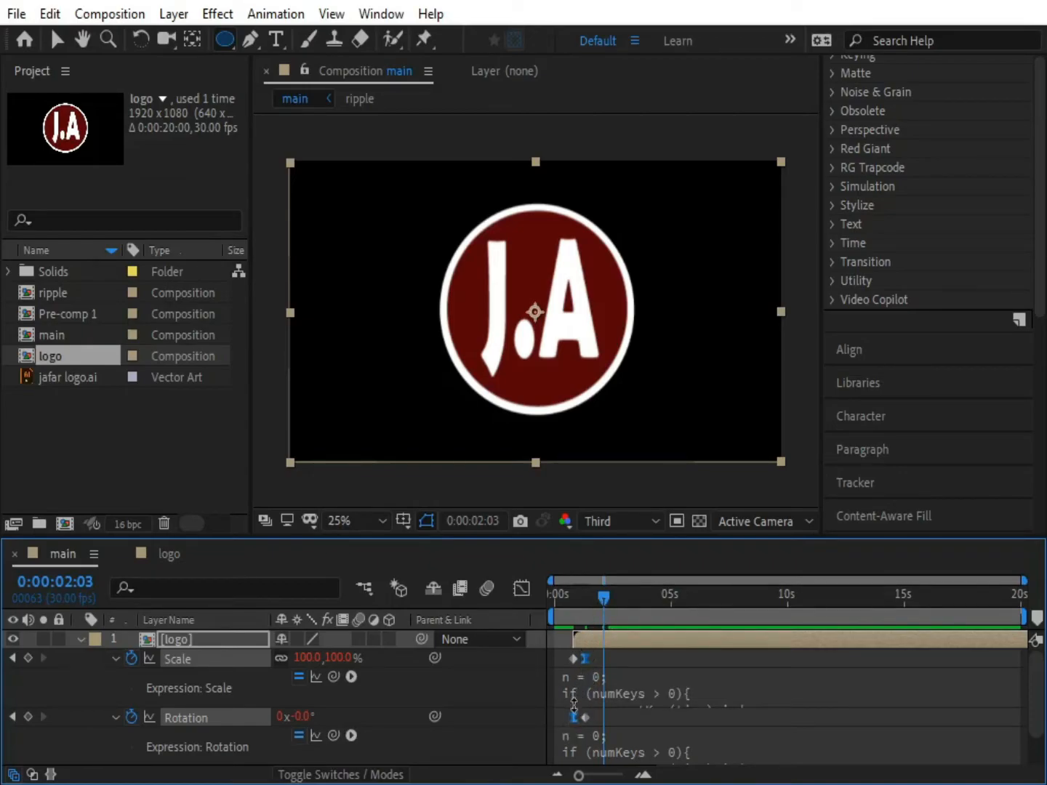
- In the Graph Editor, stretch the last Scale keyframe's ease handle back to the first keyframe and the first Rotation keyframe's handle forward to the last
click(522, 588)
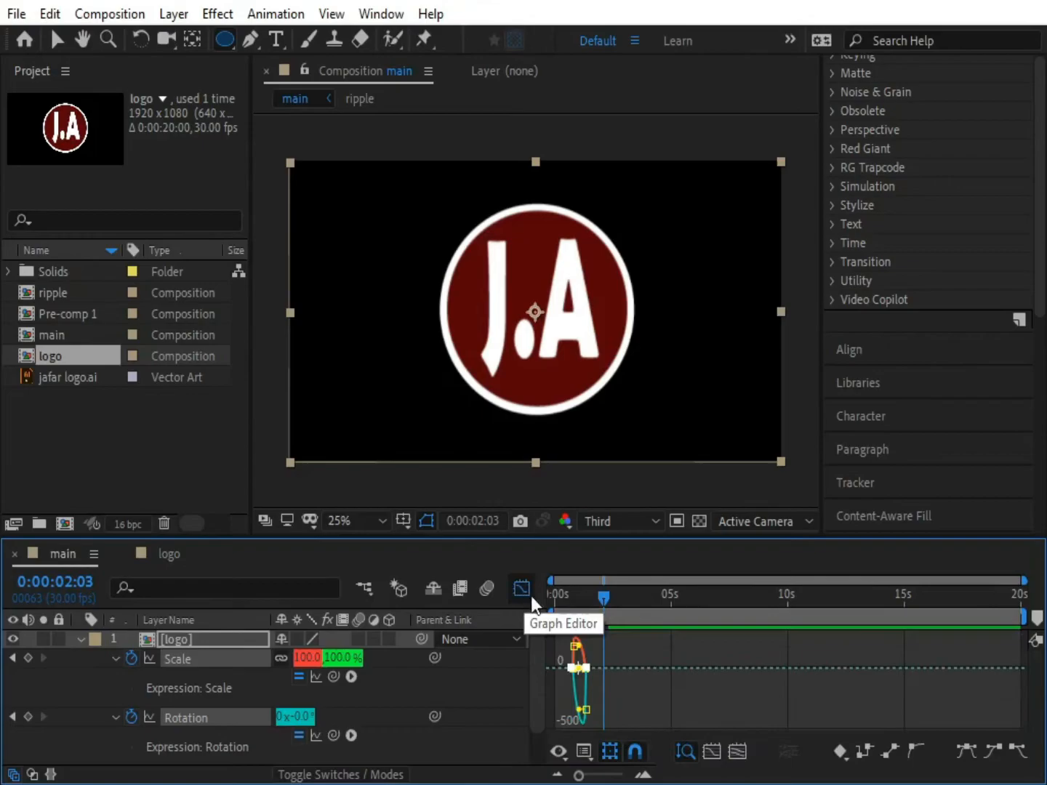
drag(579, 775, 602, 775)
drag(617, 669, 556, 672)
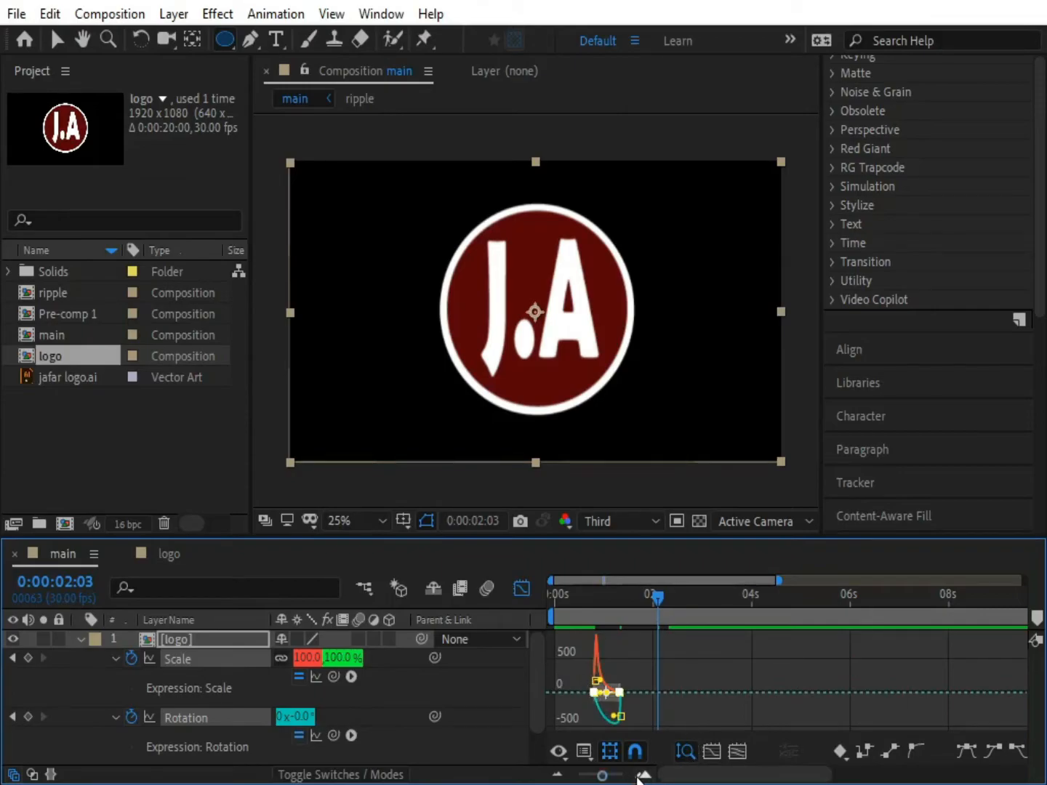
drag(604, 775, 617, 776)
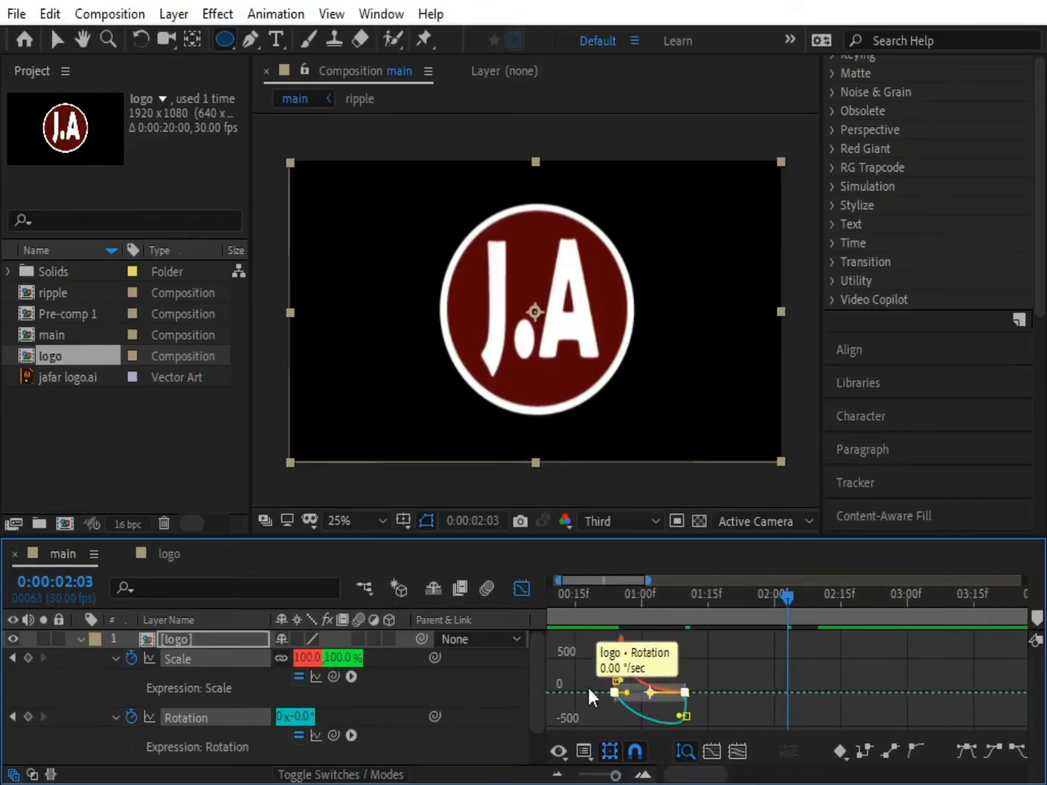
drag(628, 694, 684, 695)
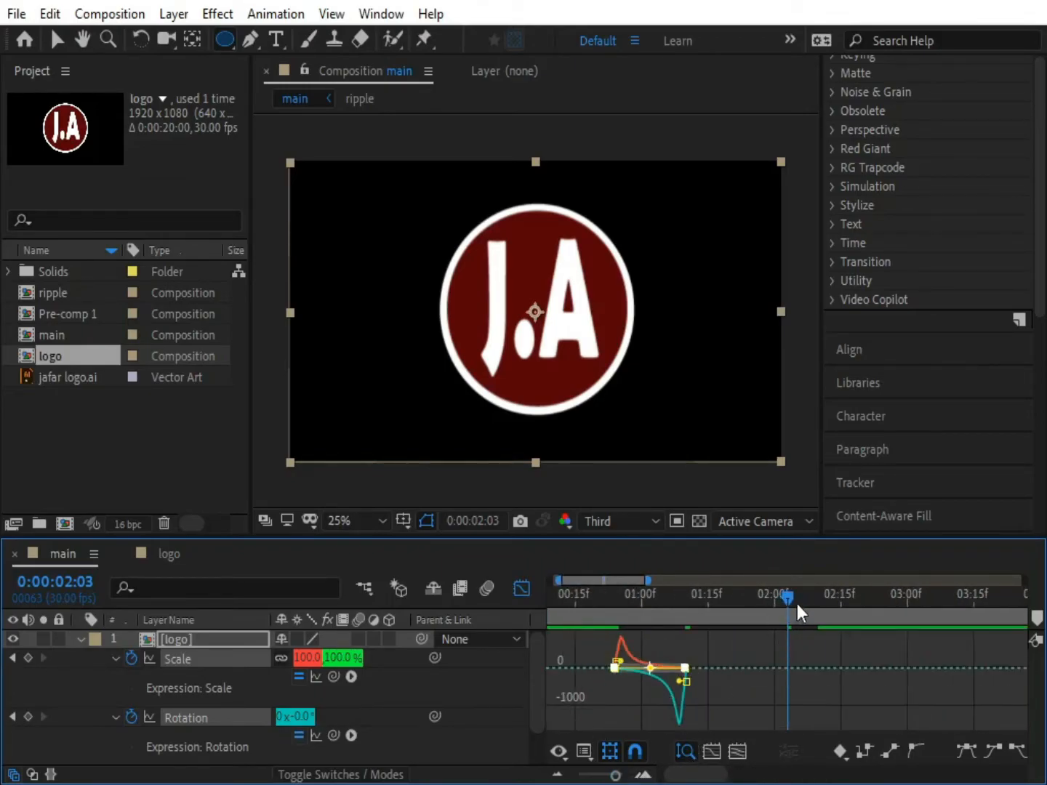
drag(782, 599, 527, 605)
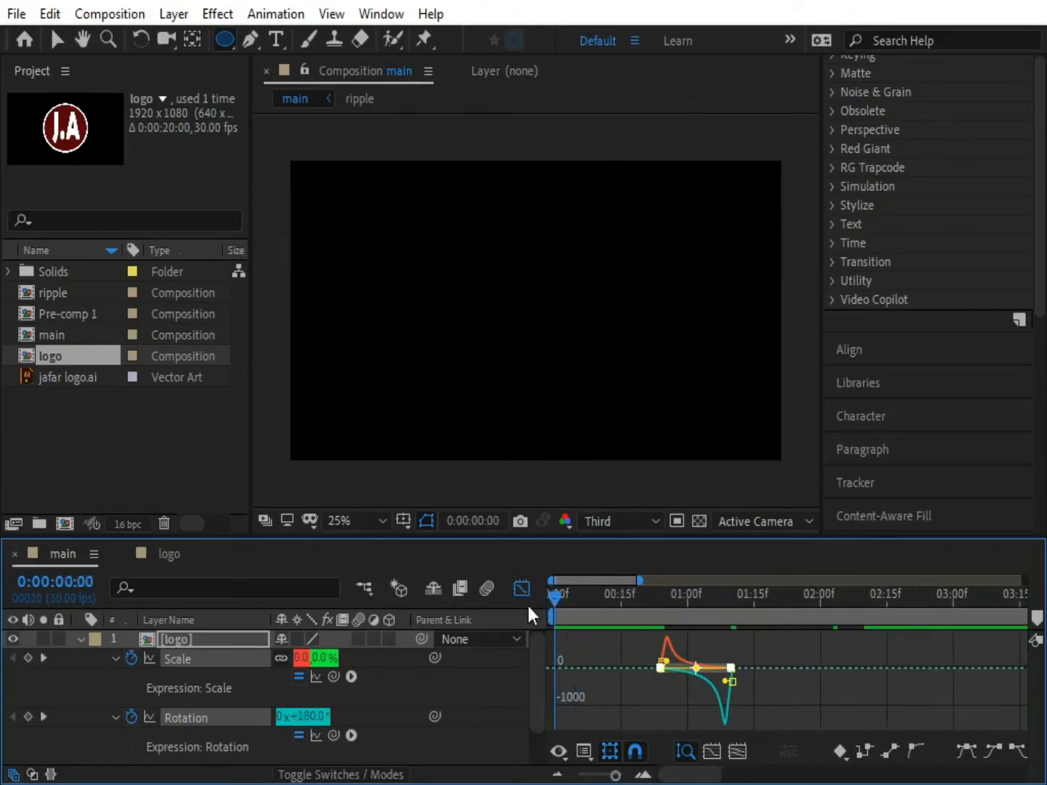
click(513, 589)
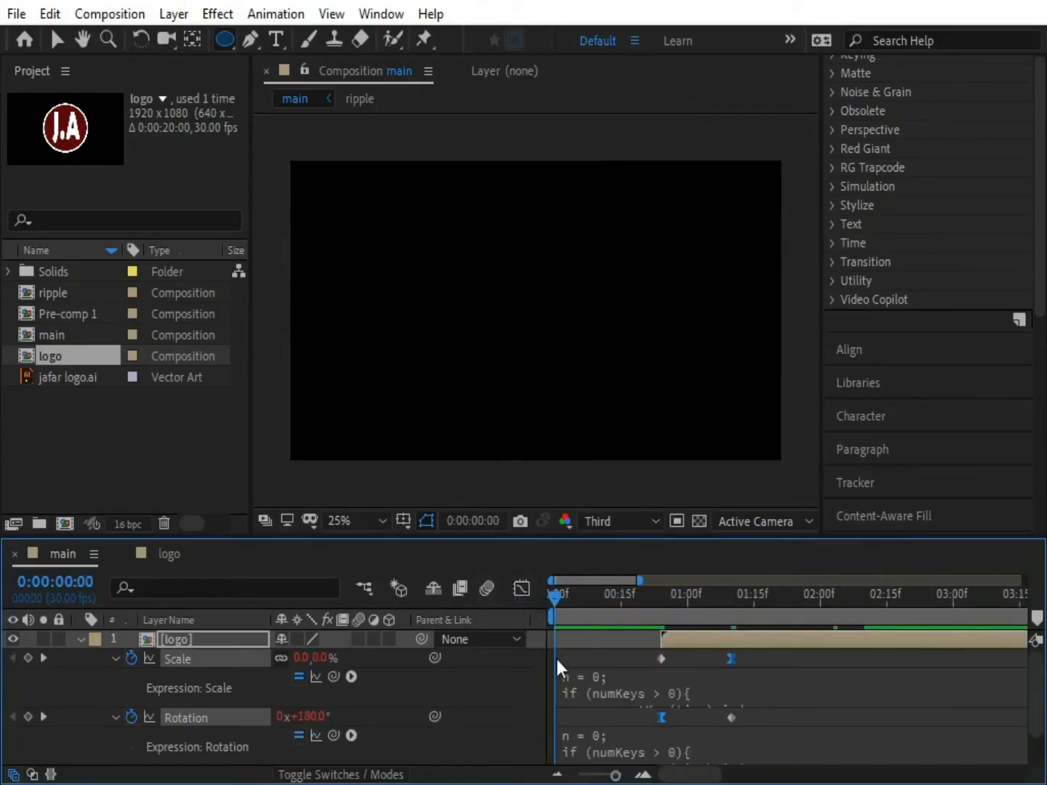
- Replay and scrub the main composition from the start to review the eased scale and rotation of the logo
key(space)
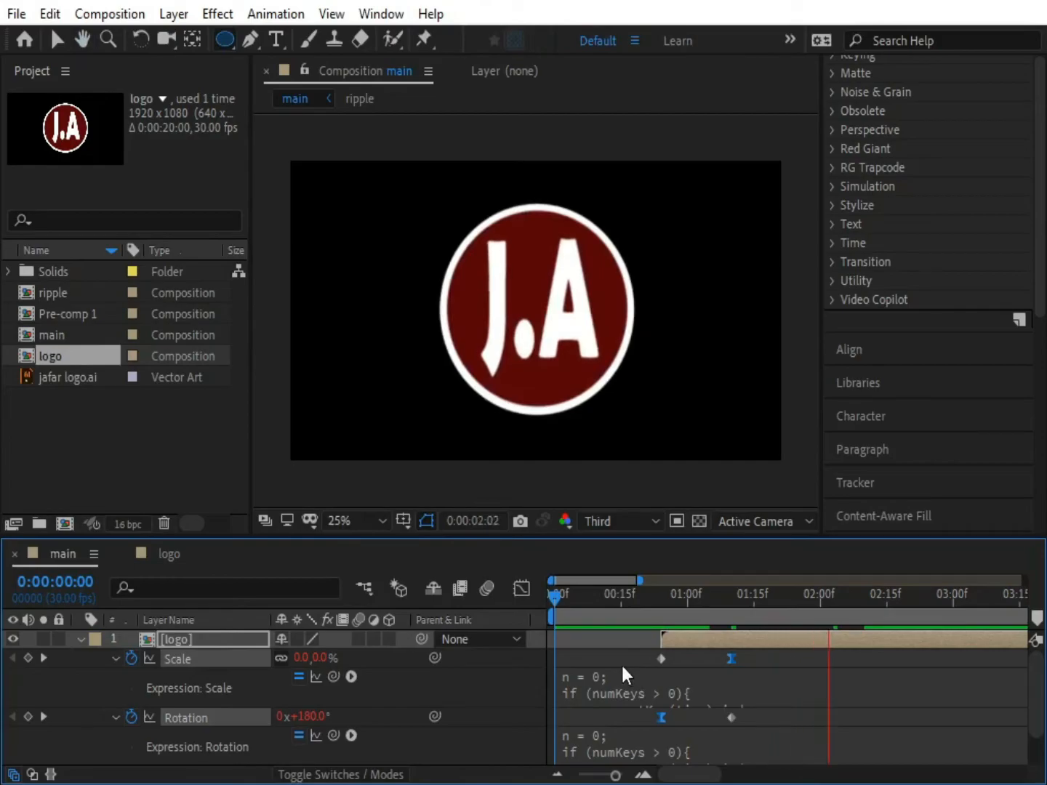
key(space)
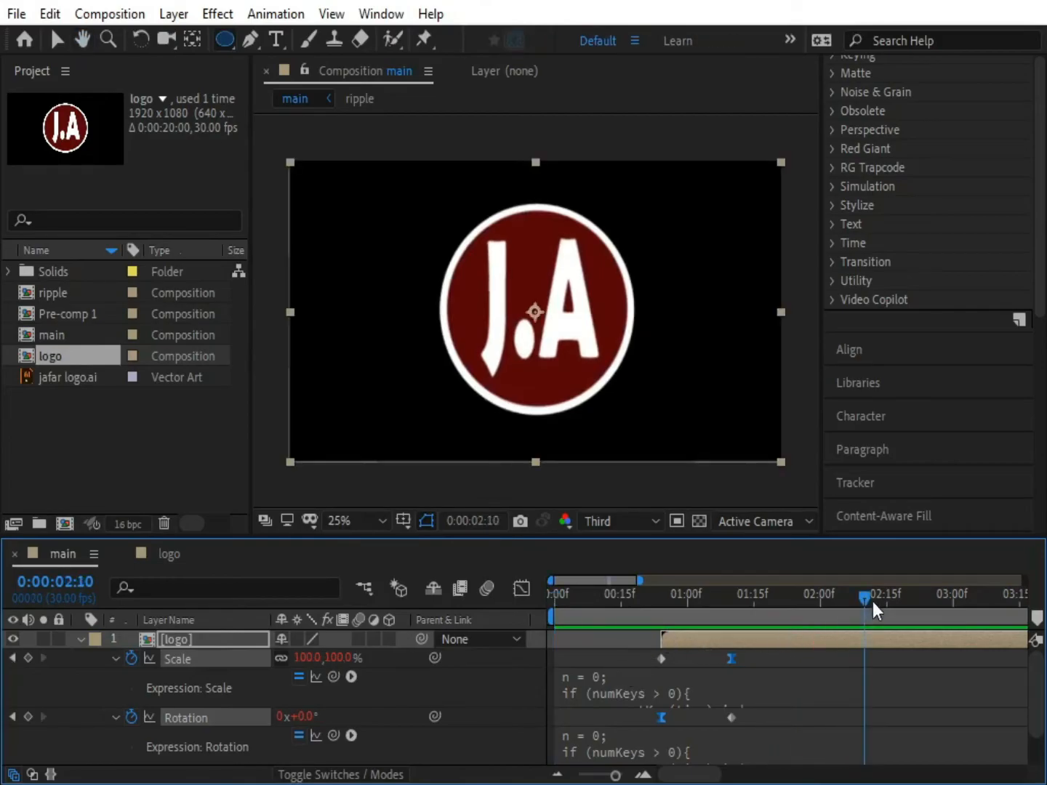
drag(863, 597, 526, 599)
key(space)
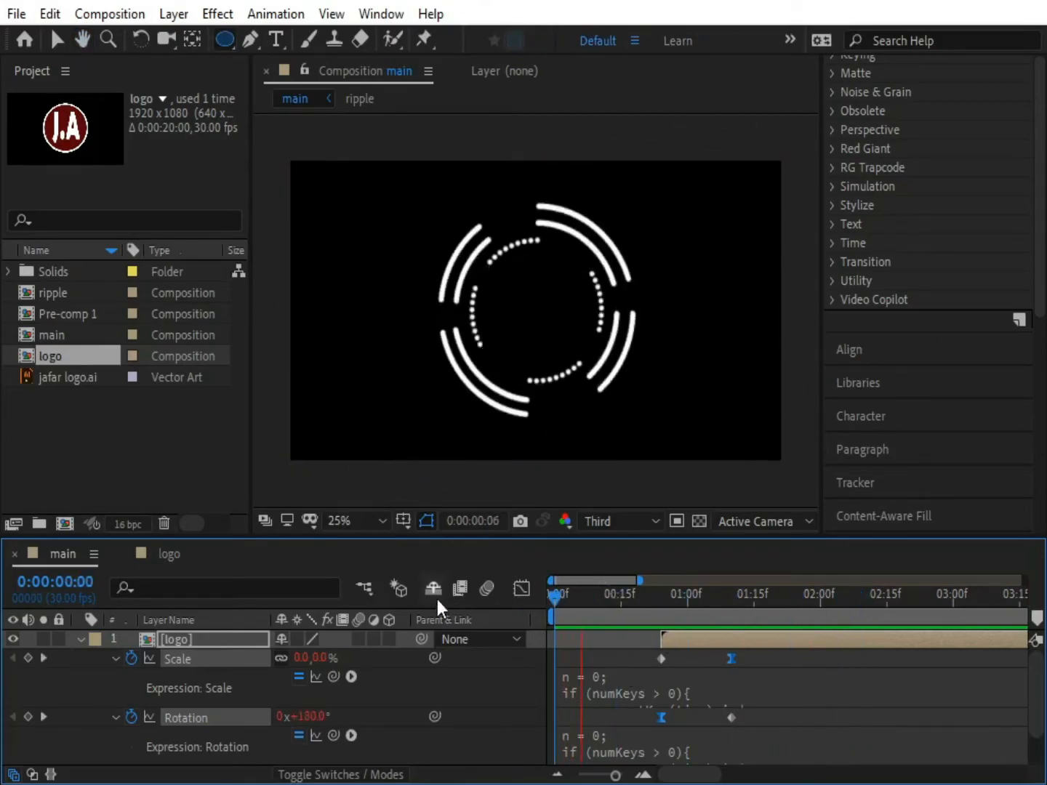
key(space)
key(space)
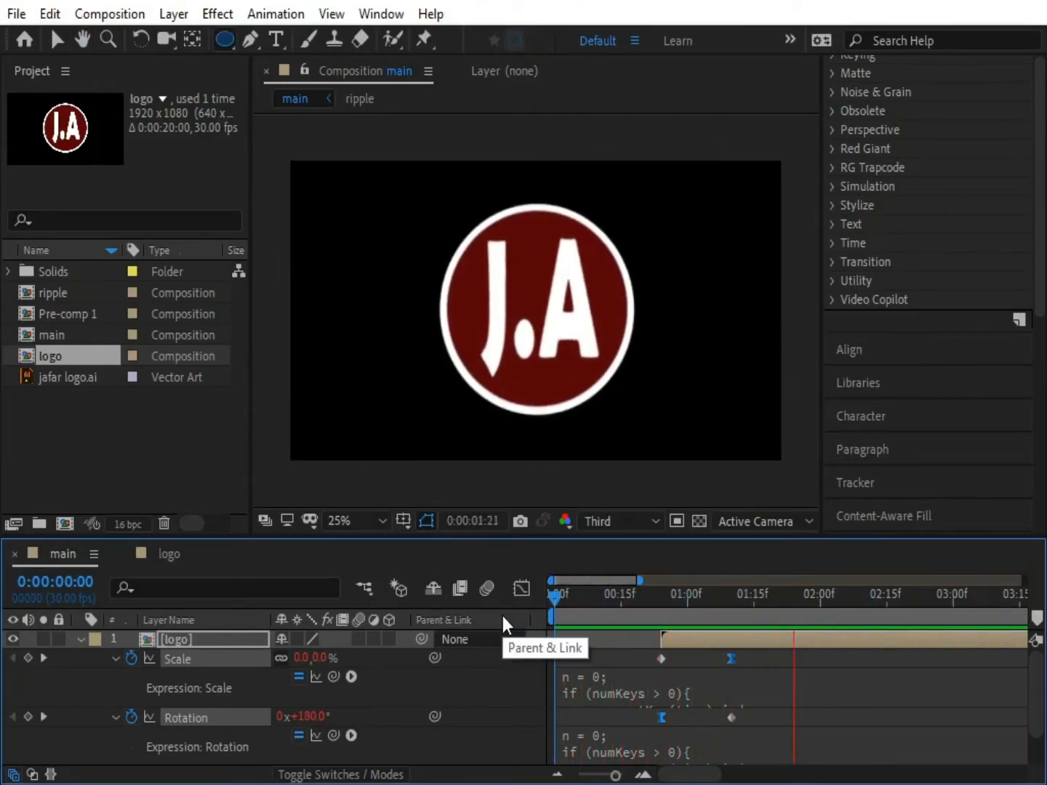
key(space)
drag(835, 607, 669, 619)
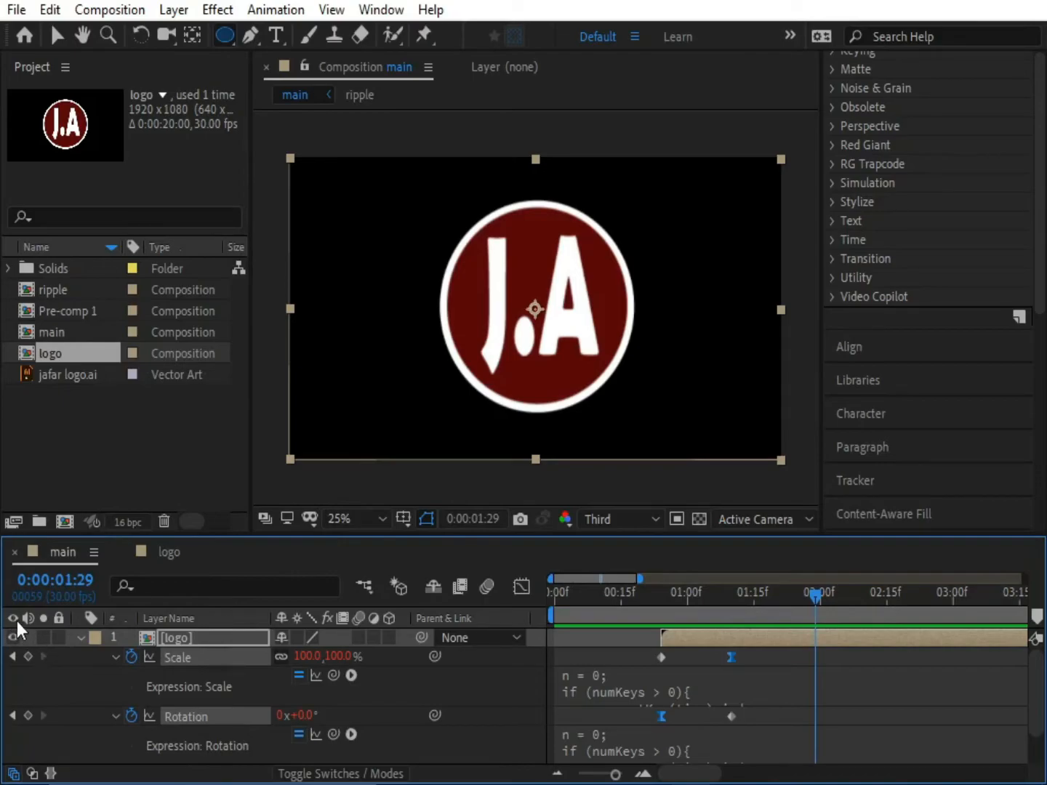
- Collapse the logo layer's properties and create a white 1920 x 1080 px solid named "annimated back" in the main composition
click(79, 638)
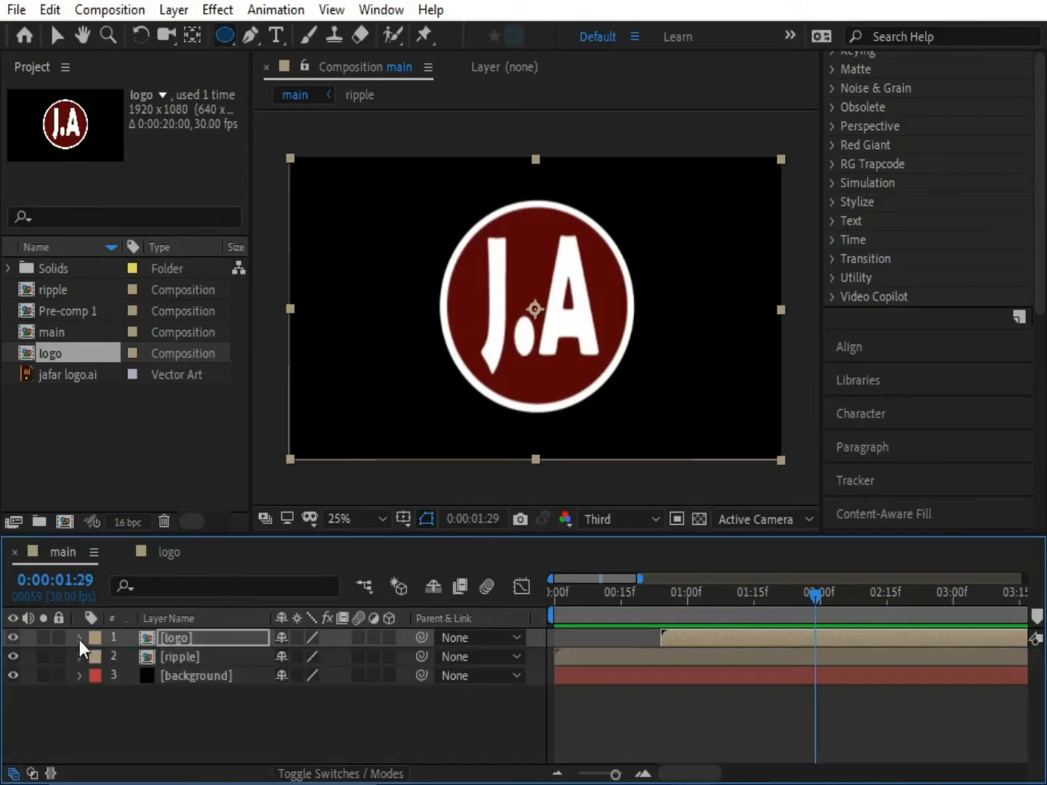
right_click(165, 715)
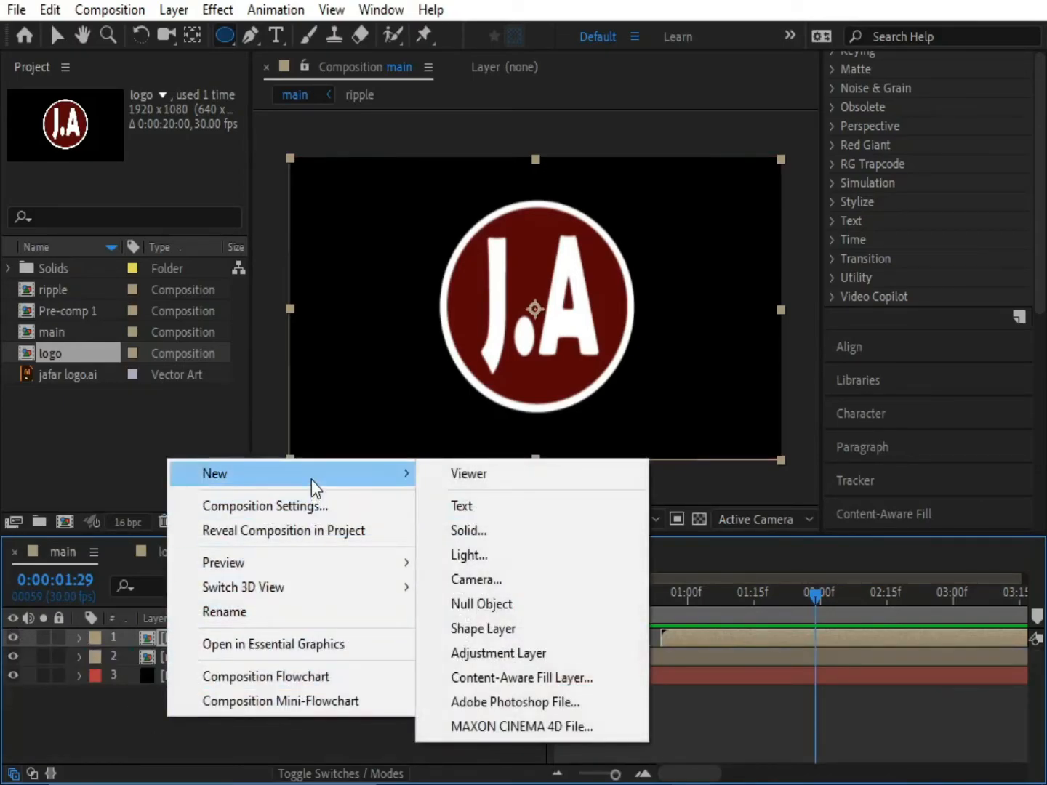
mouse_move(310, 486)
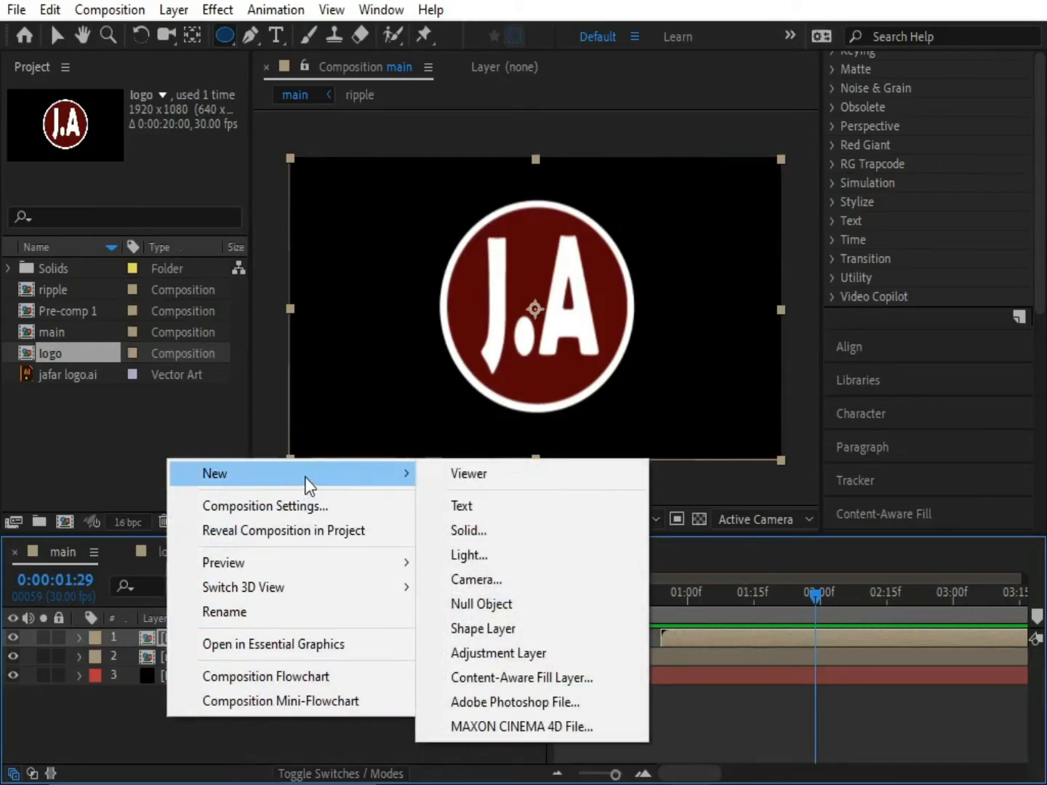
click(463, 531)
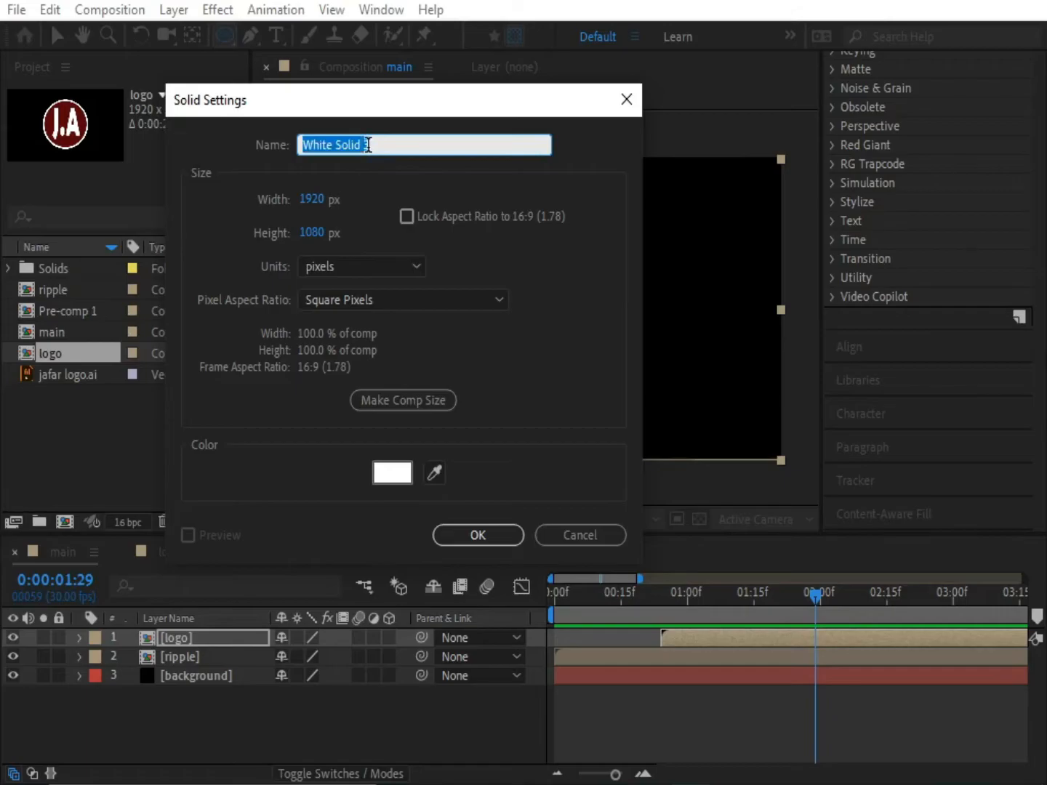
text(ann)
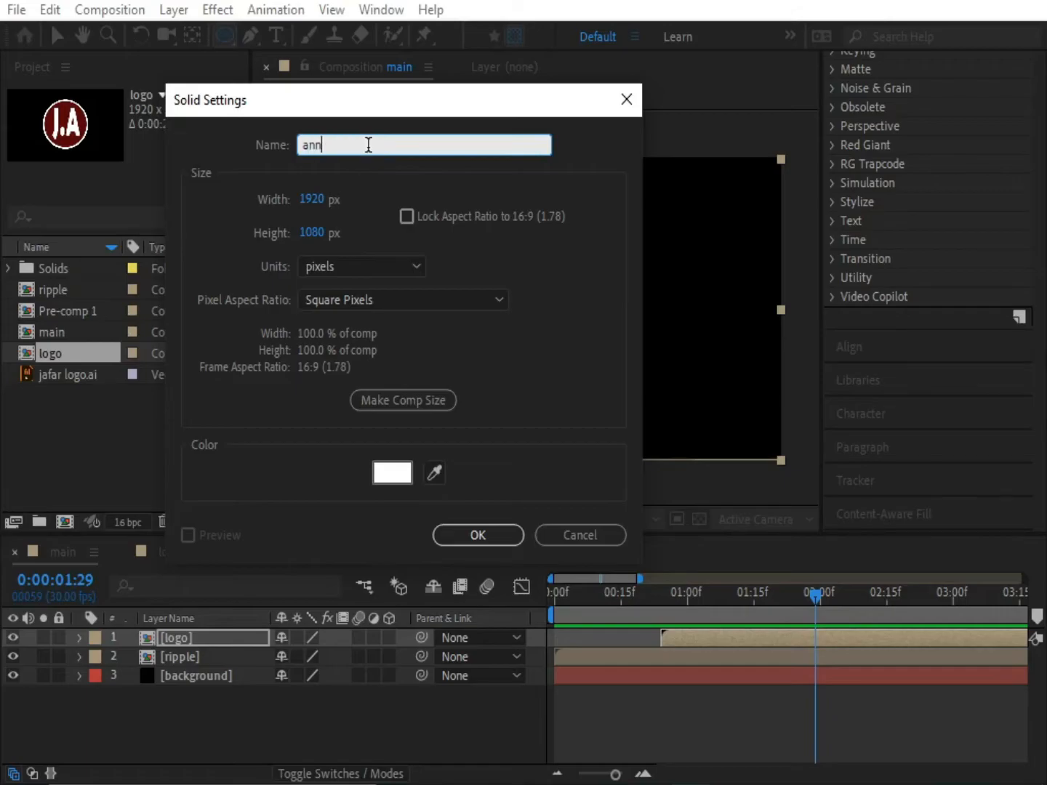
text(imated back)
click(505, 537)
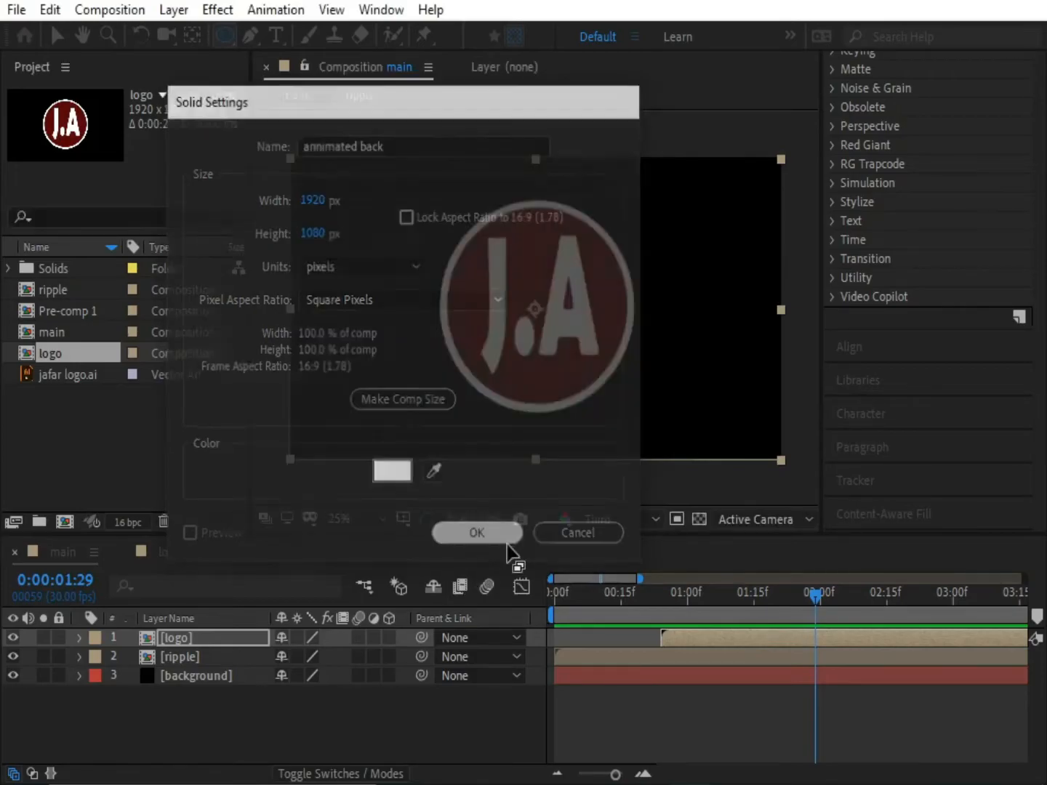
- Find the CC Ball Action effect and apply it to the "annimated back" solid
scroll(915, 109, up, 10)
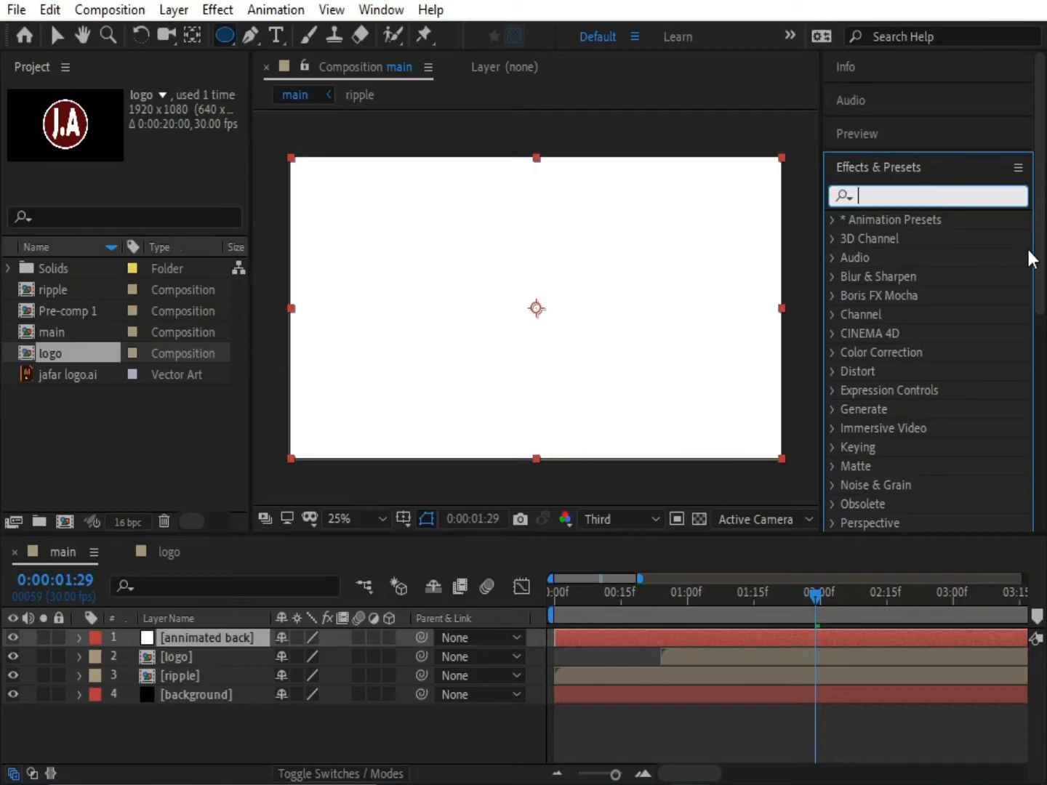
text(cc ball)
click(914, 240)
drag(914, 239, 467, 304)
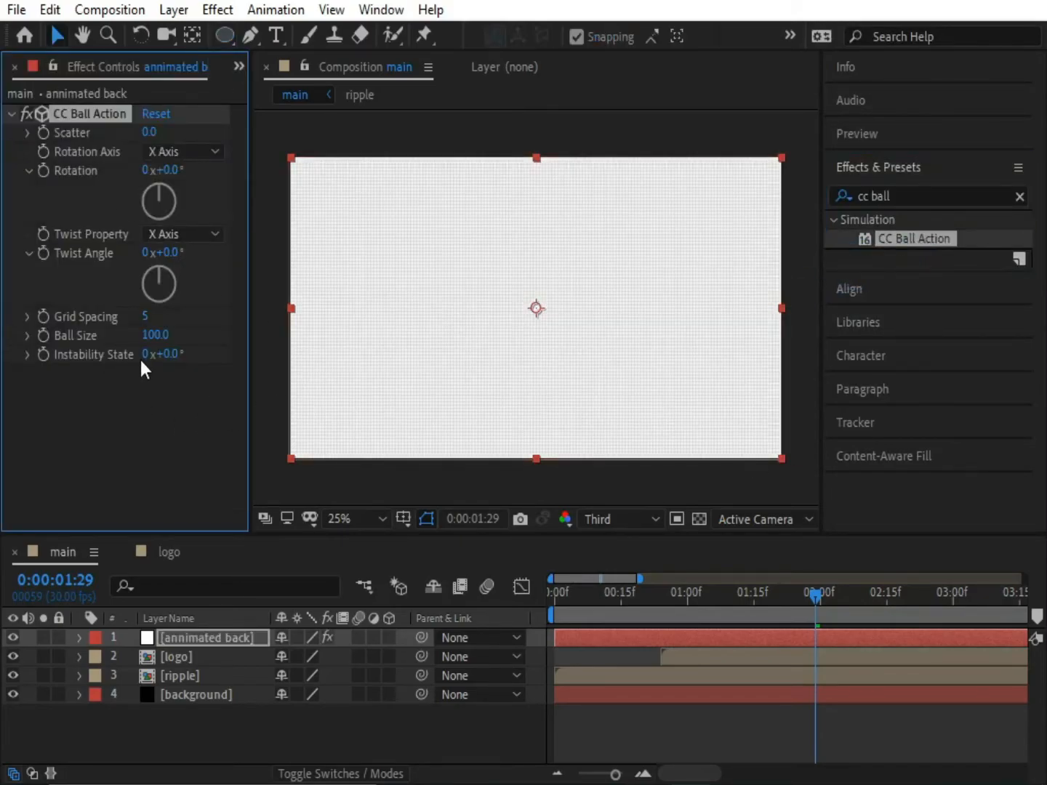
- Set CC Ball Action's Grid Spacing to 2 and its Scatter to 1024 on the "annimated back" solid
click(145, 316)
text(2)
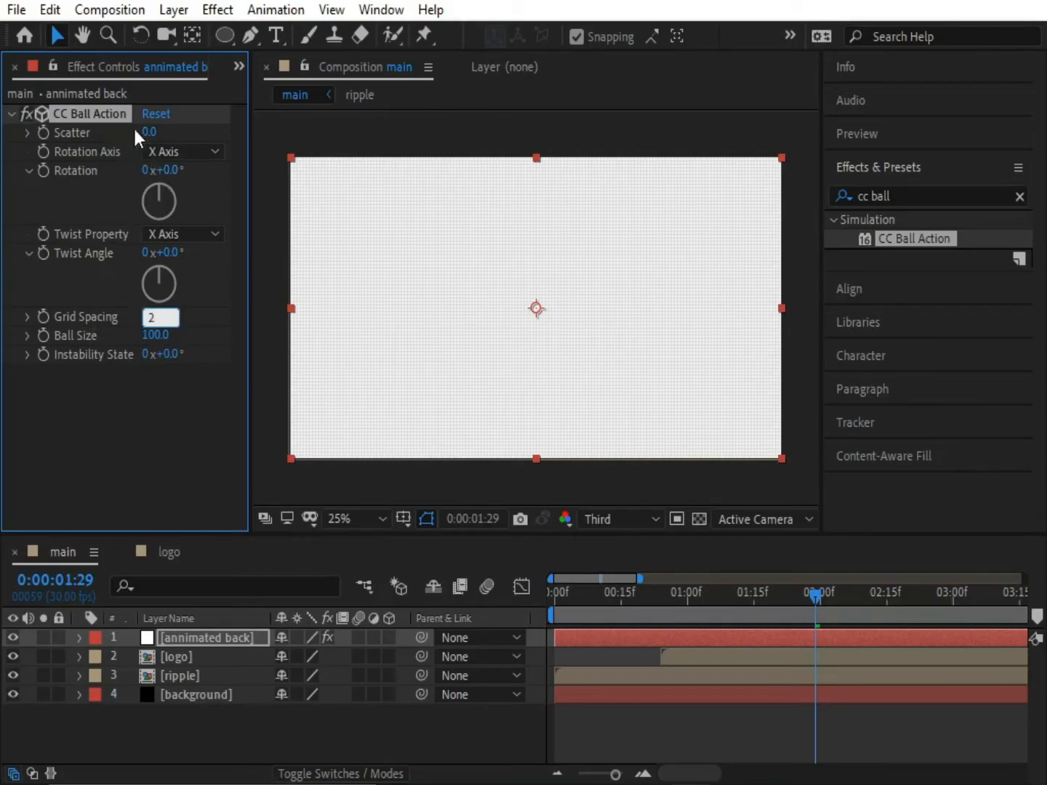
drag(147, 131, 465, 128)
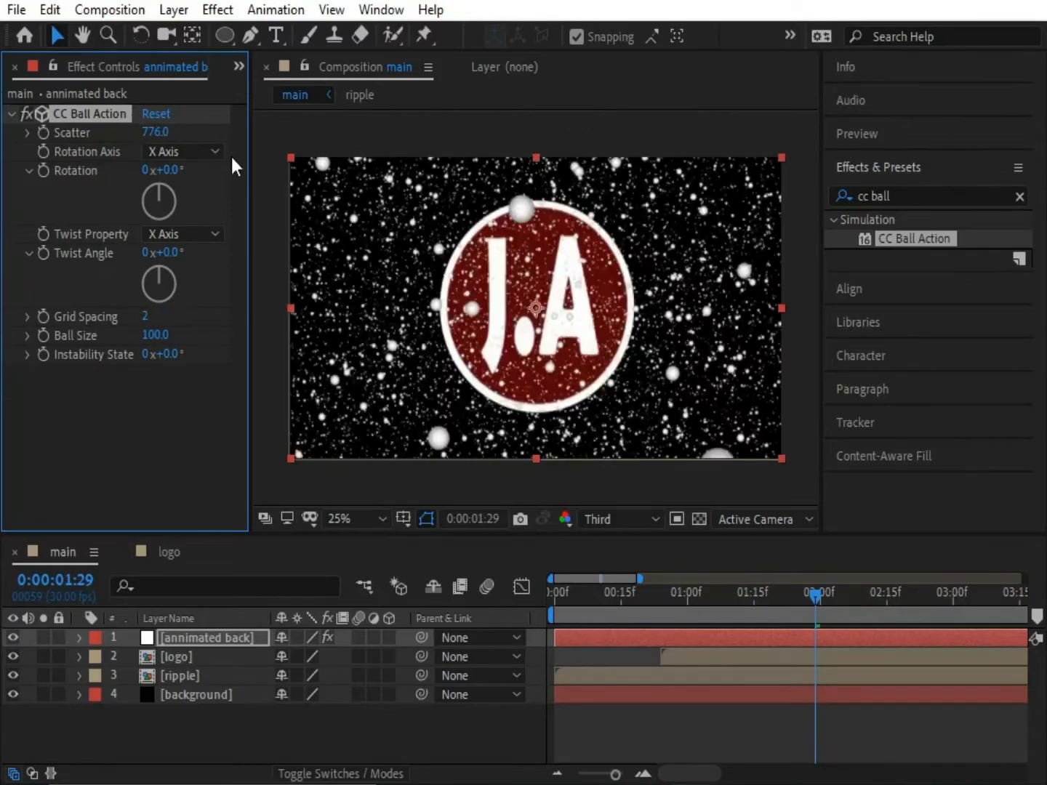
drag(154, 134, 675, 115)
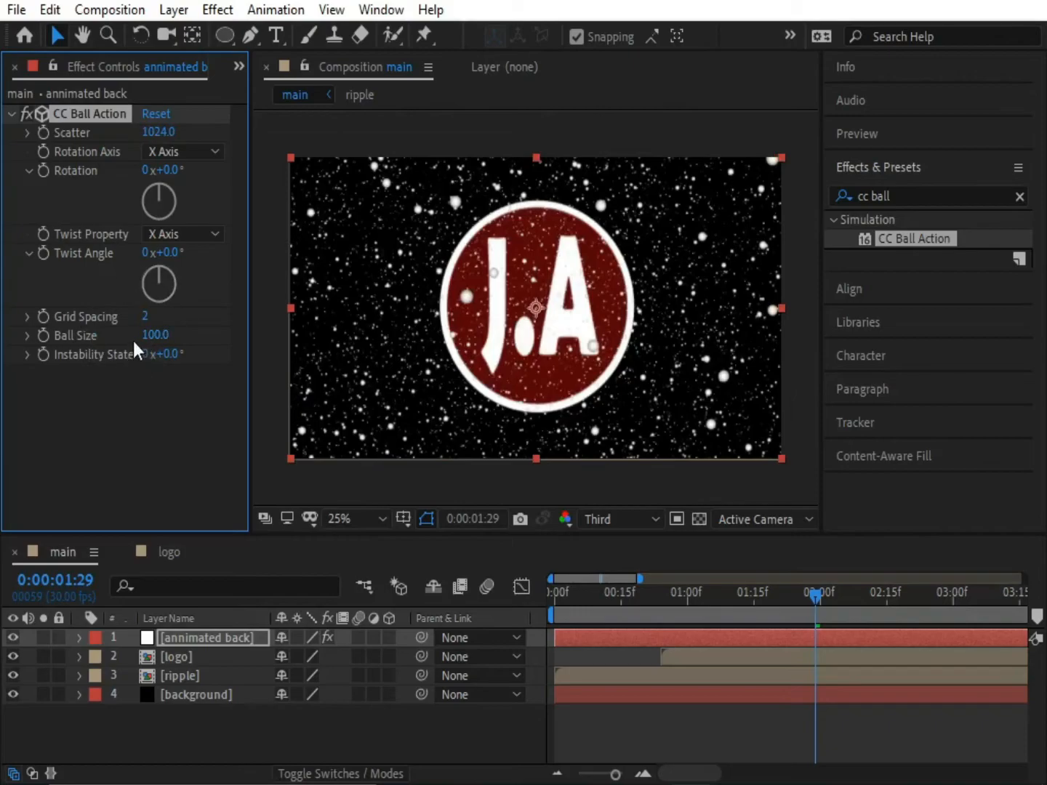
- Set CC Ball Action's Ball Size to 45 and move the logo layer above the "annimated back" layer
click(155, 335)
double_click(159, 337)
text(45)
key(Return)
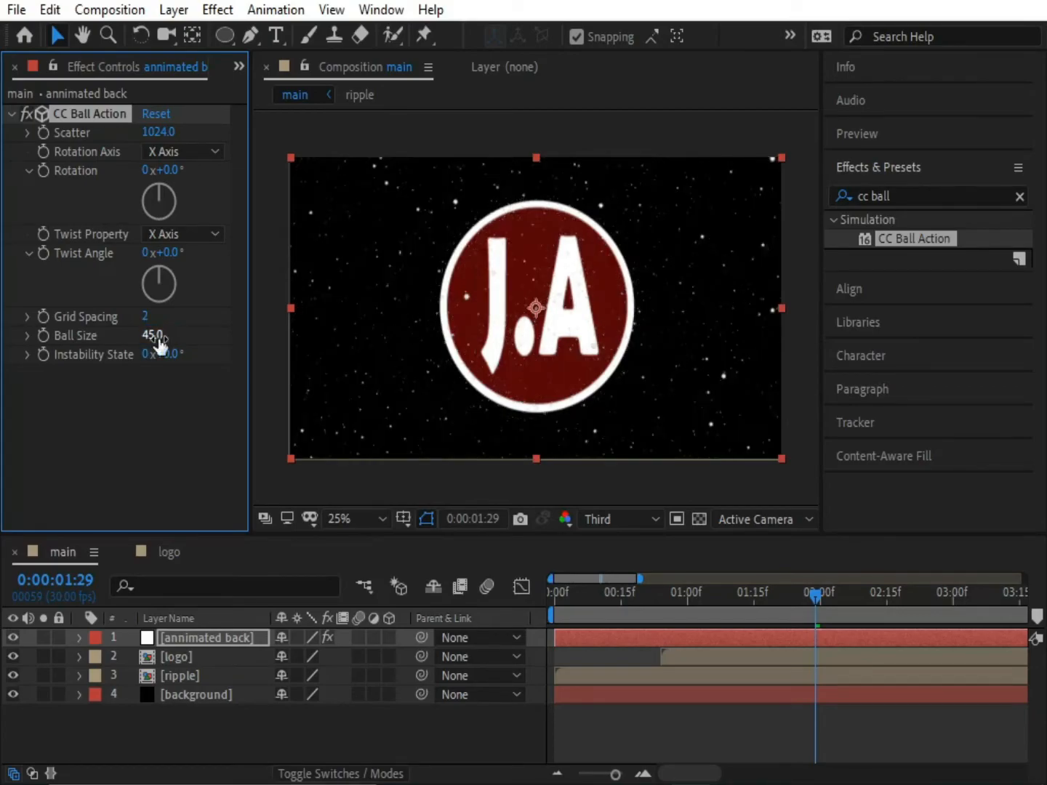
drag(170, 658, 176, 633)
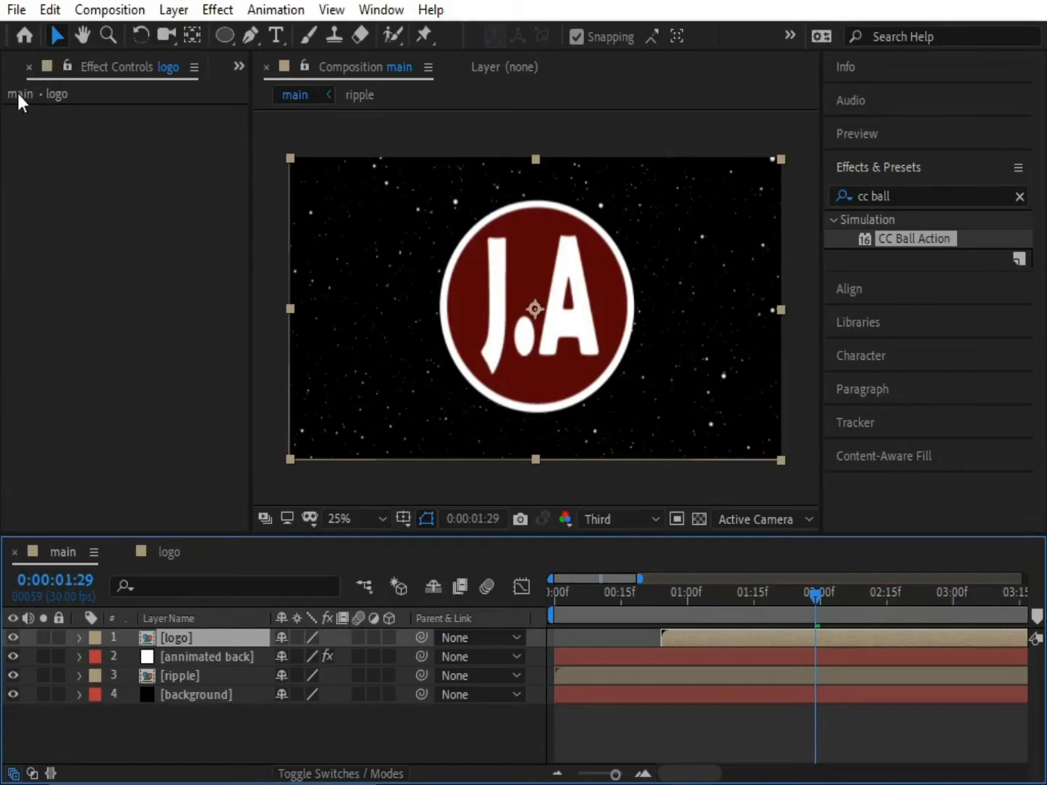
- Expand the effects of the "annimated back" layer and reopen its CC Ball Action settings
click(29, 67)
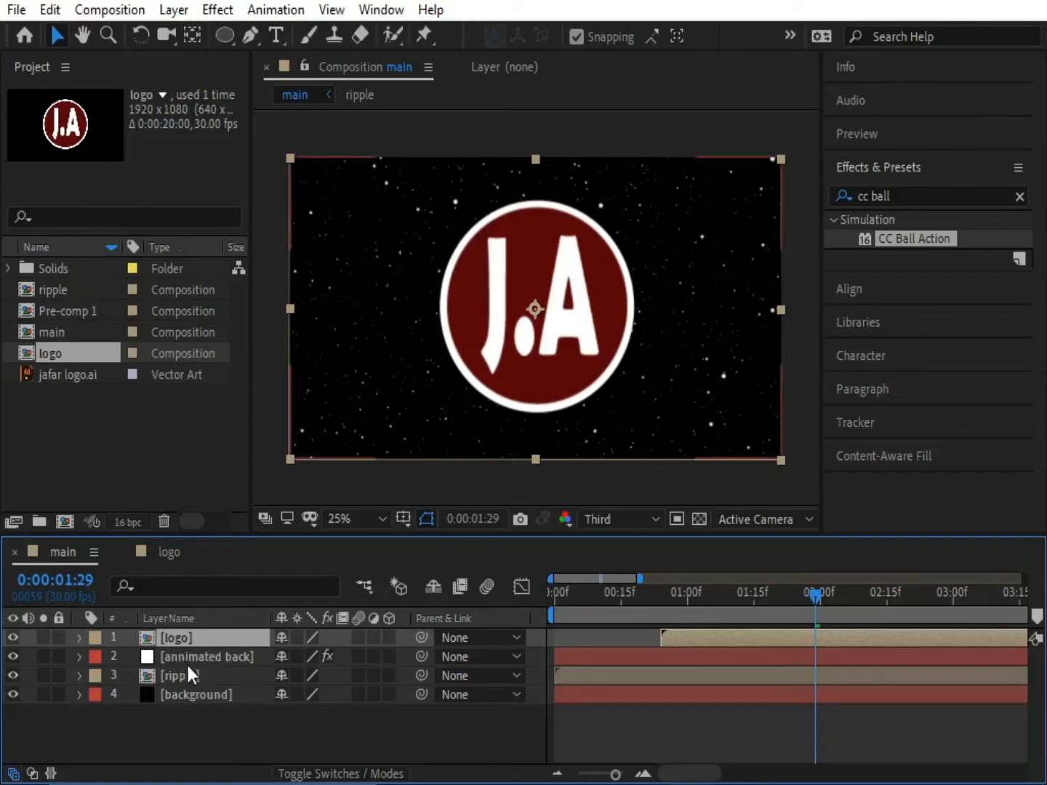
click(212, 657)
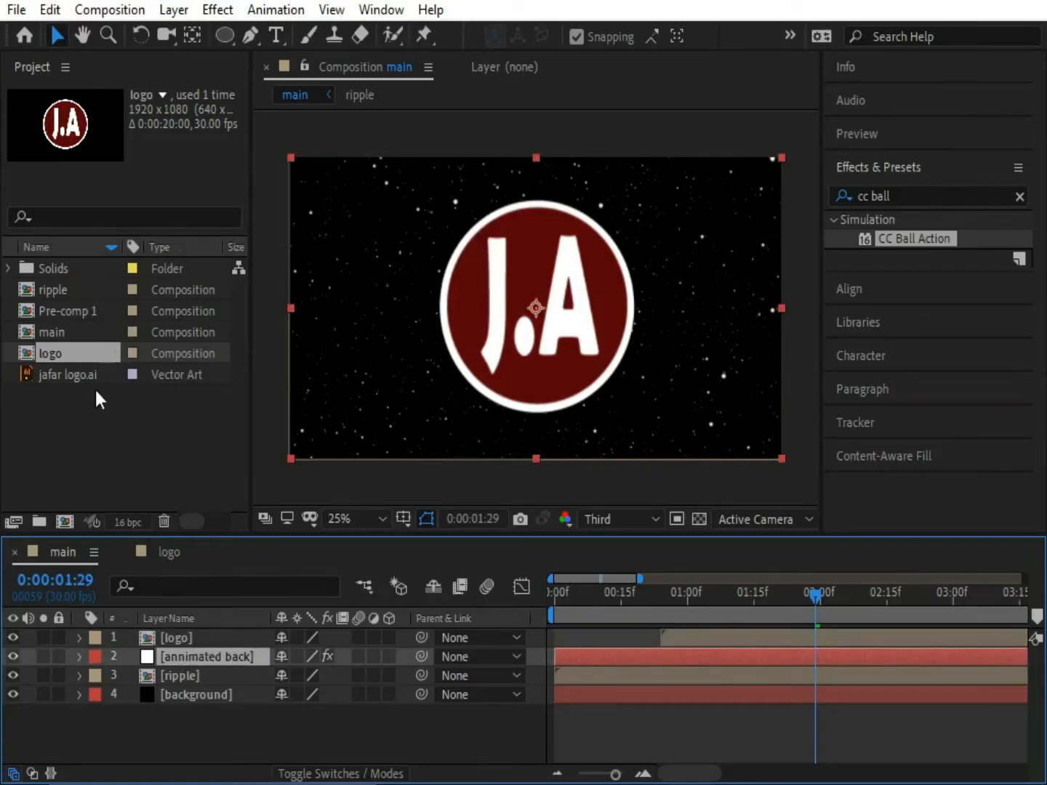
double_click(175, 658)
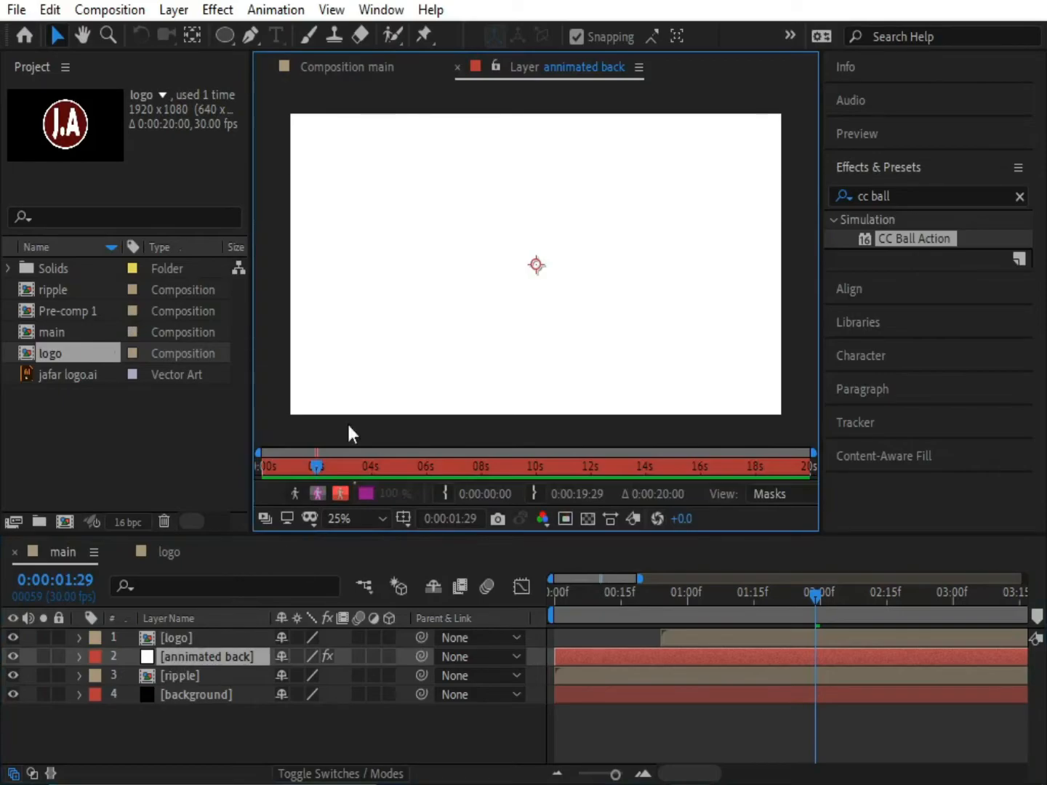
click(340, 71)
click(80, 658)
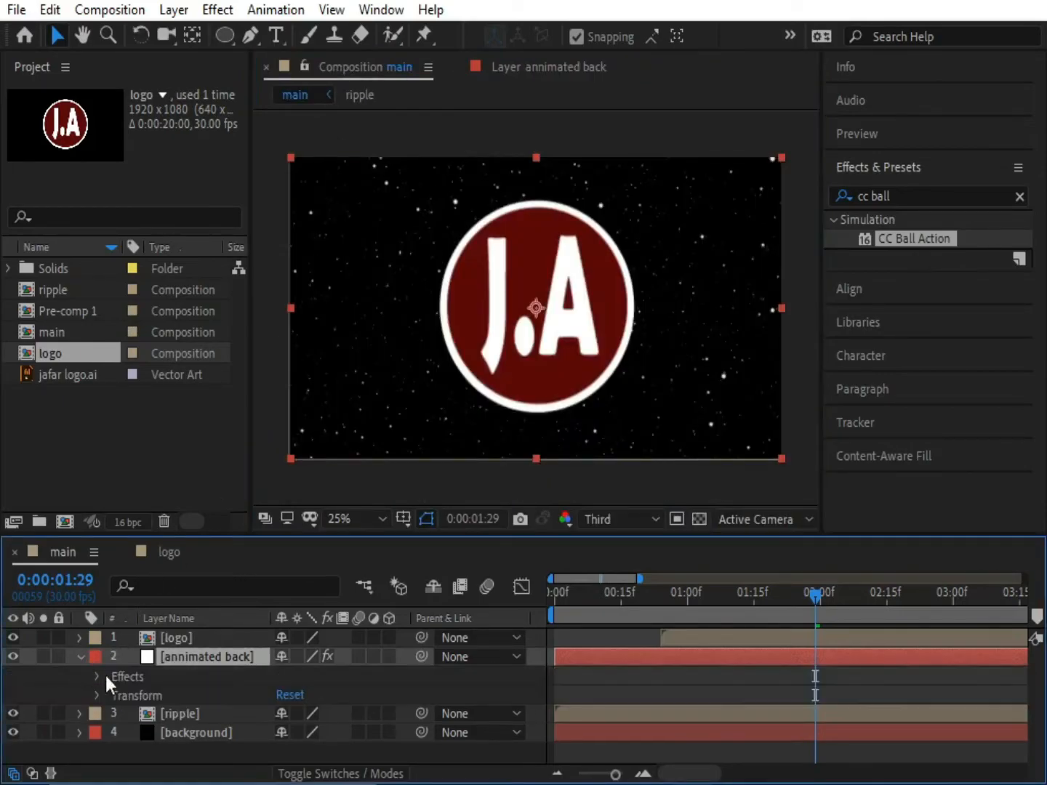
click(93, 681)
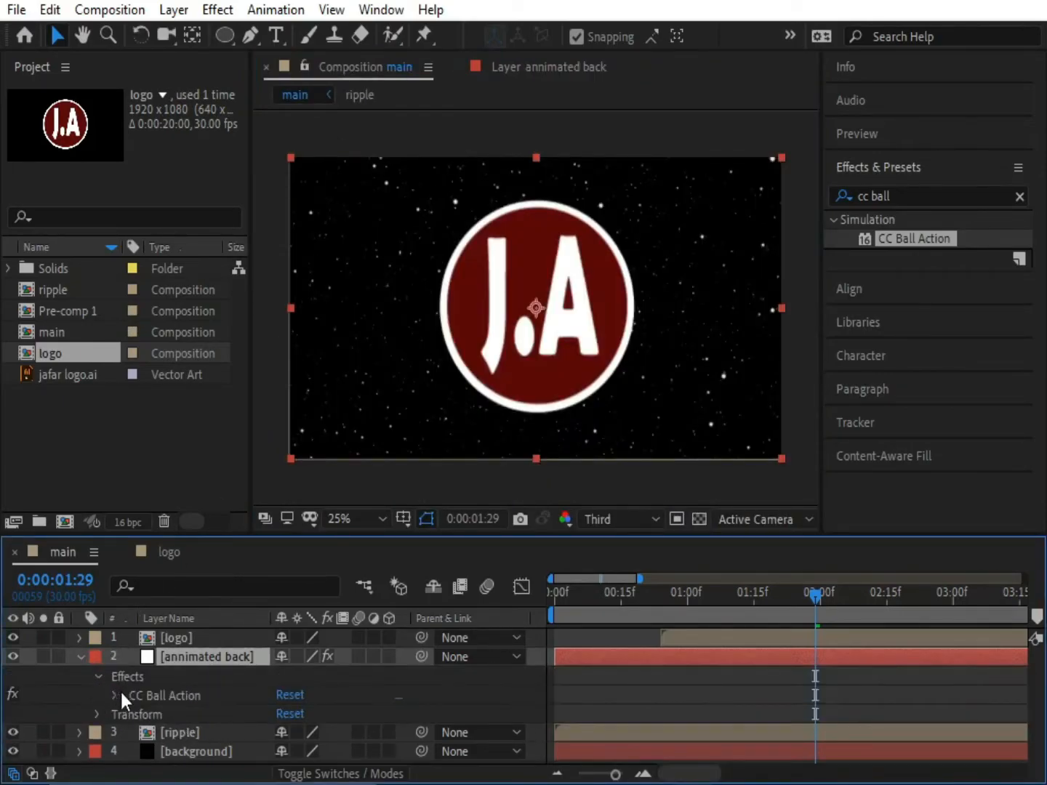
click(146, 697)
double_click(163, 694)
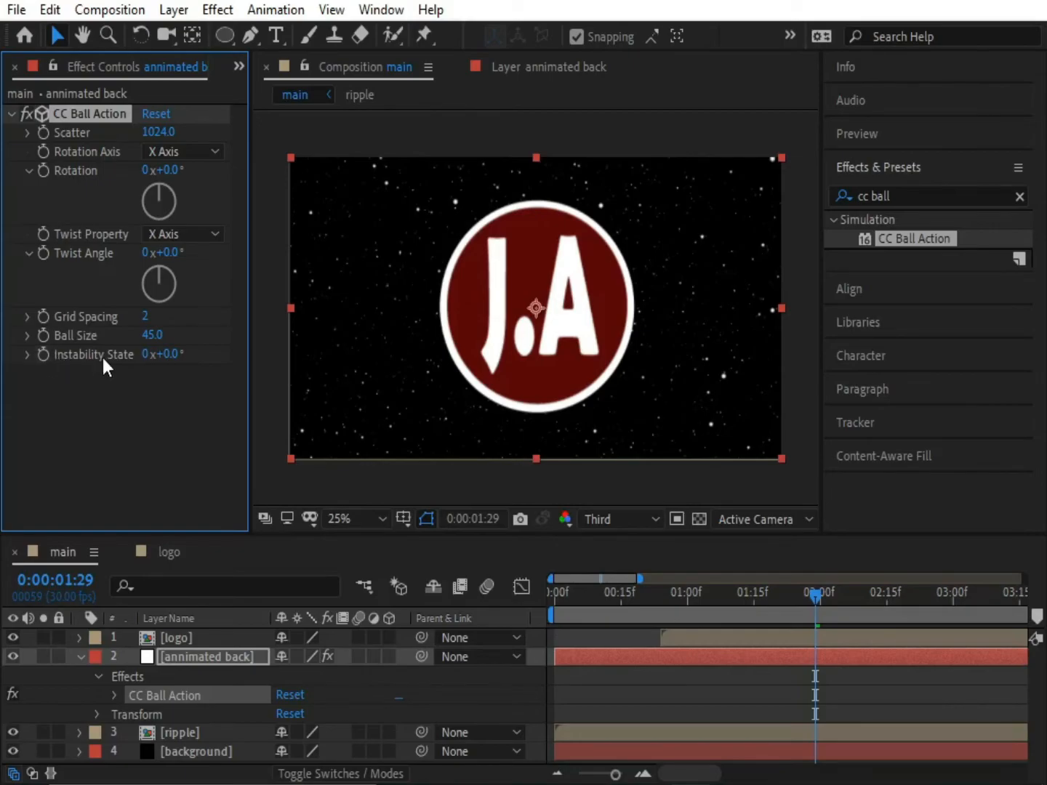
- Add the expression time*1 to CC Ball Action's Instability State and preview the moving particles
alt+click(43, 354)
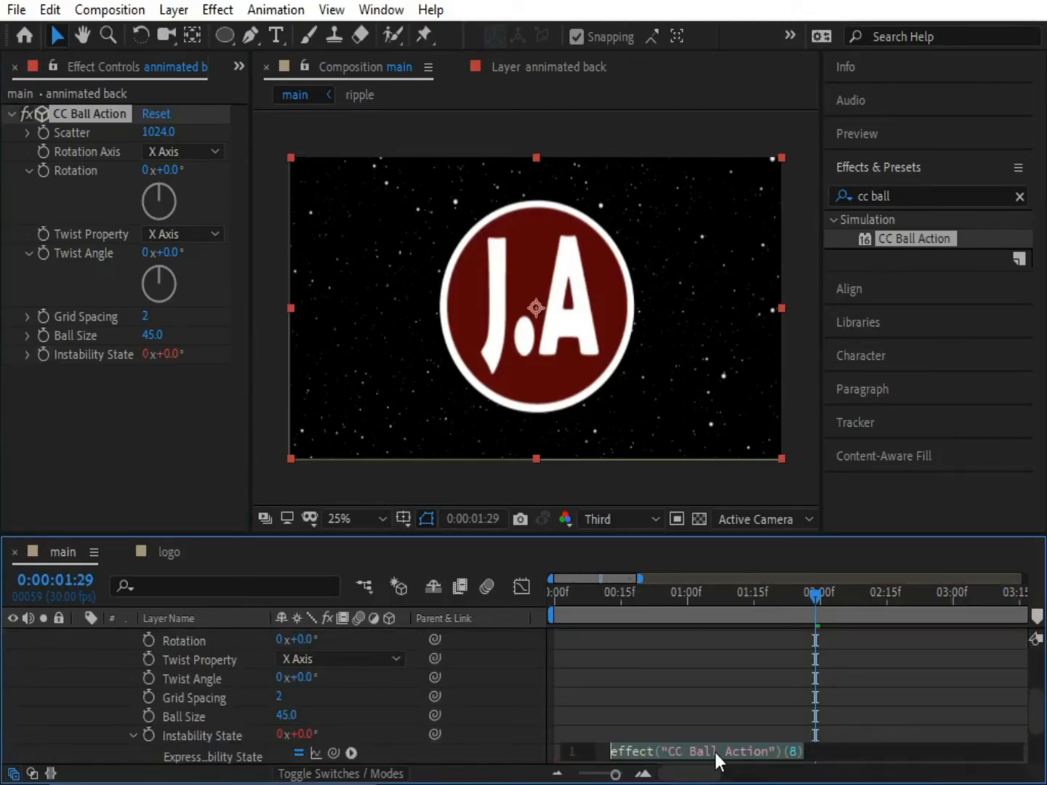
text(tim)
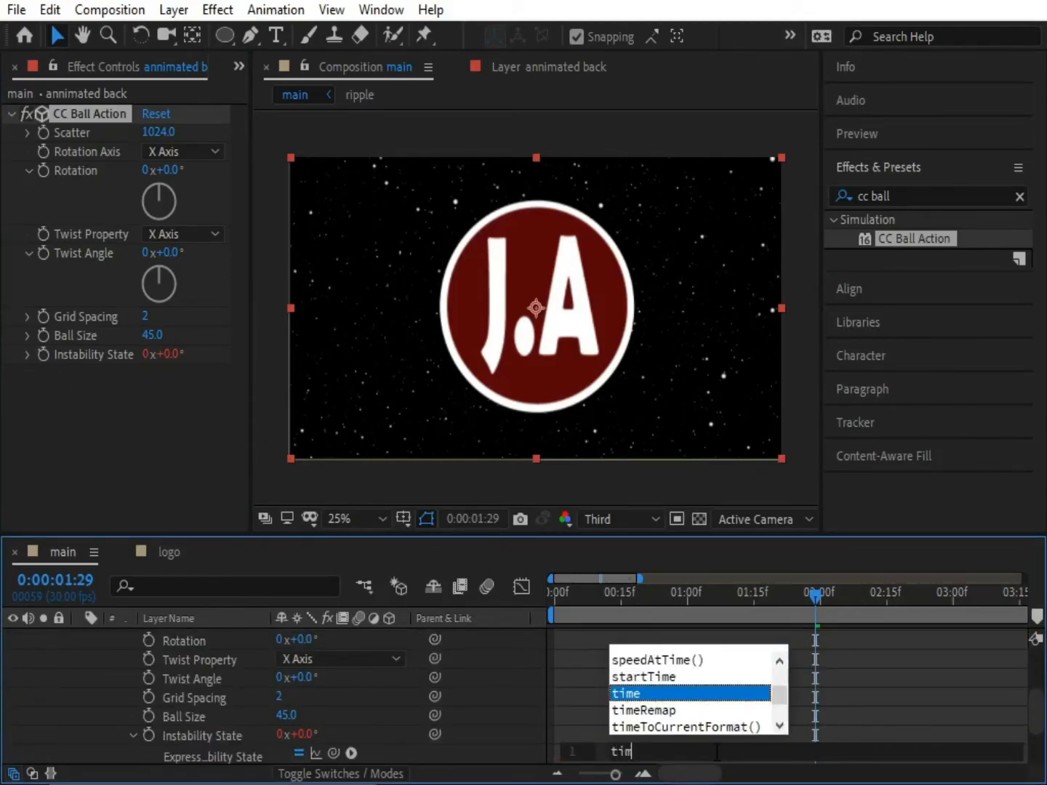
key(Escape)
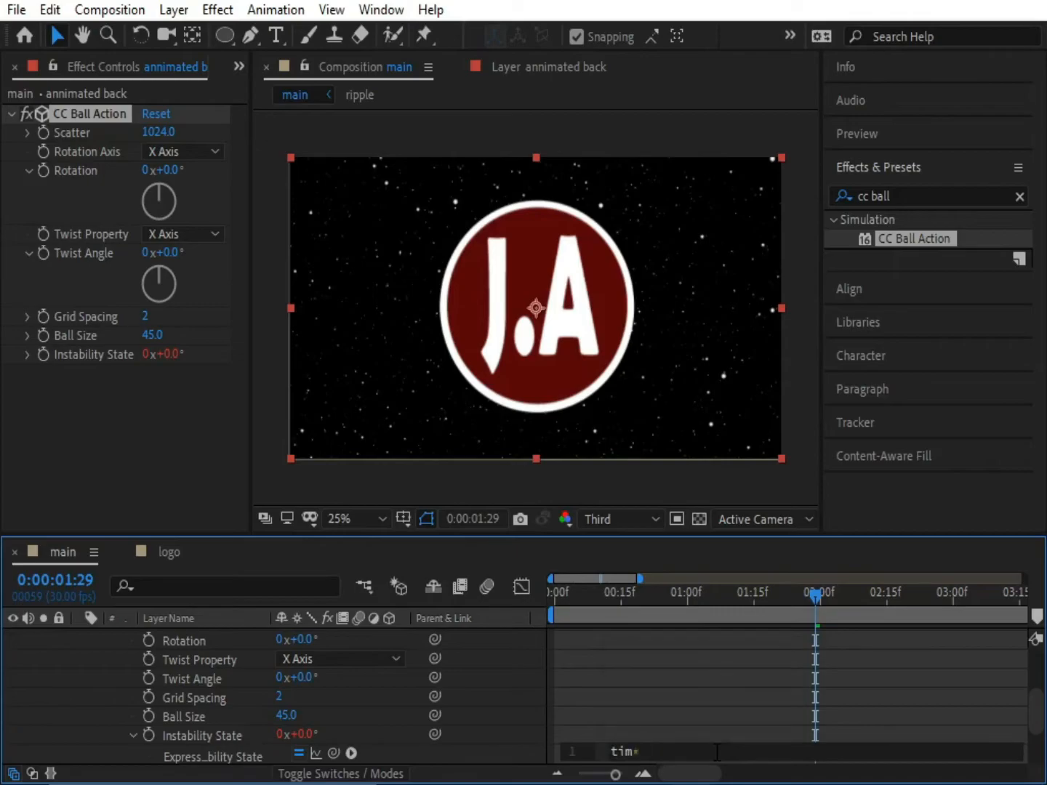
text(*)
key(BackSpace)
text(e*1)
key(KP_Enter)
key(space)
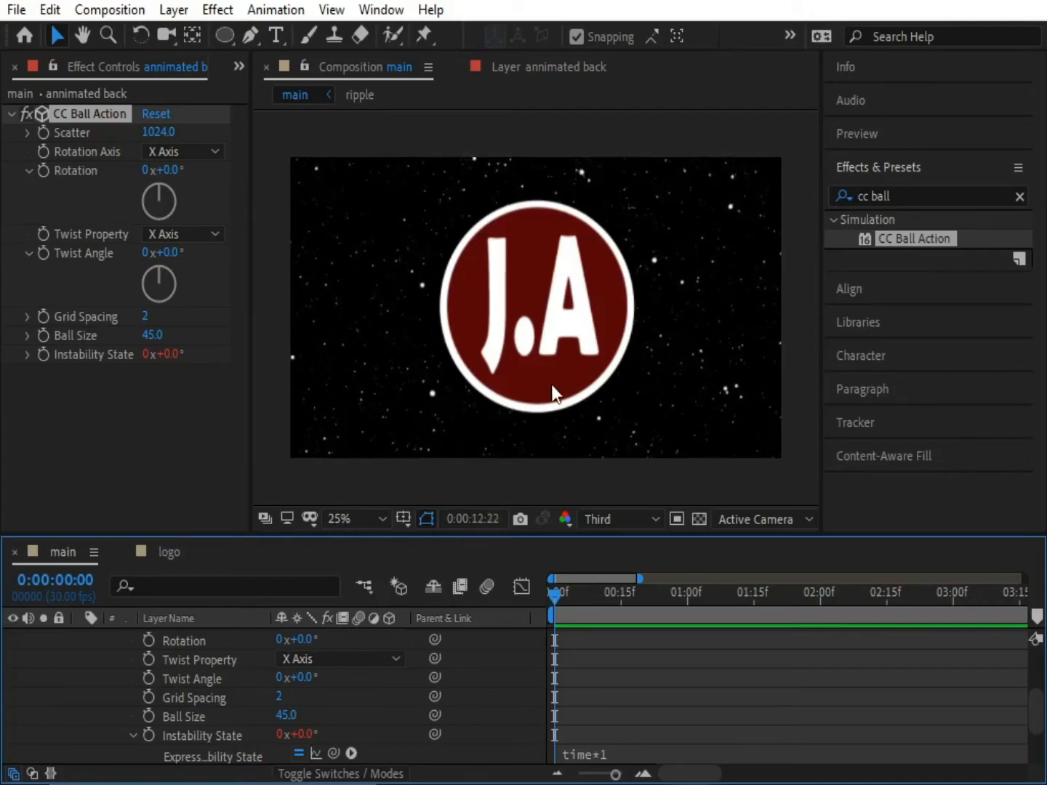
key(space)
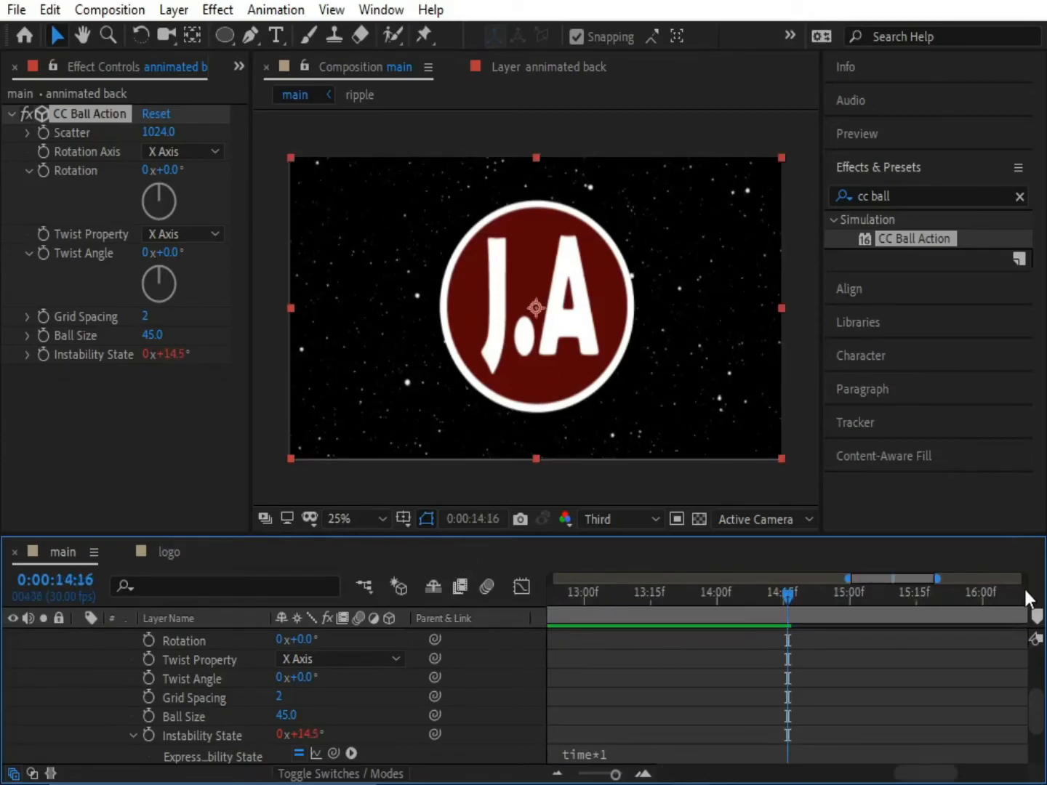
- Find the Gradient Ramp effect and apply it to the "background" layer
scroll(203, 729, down, 2)
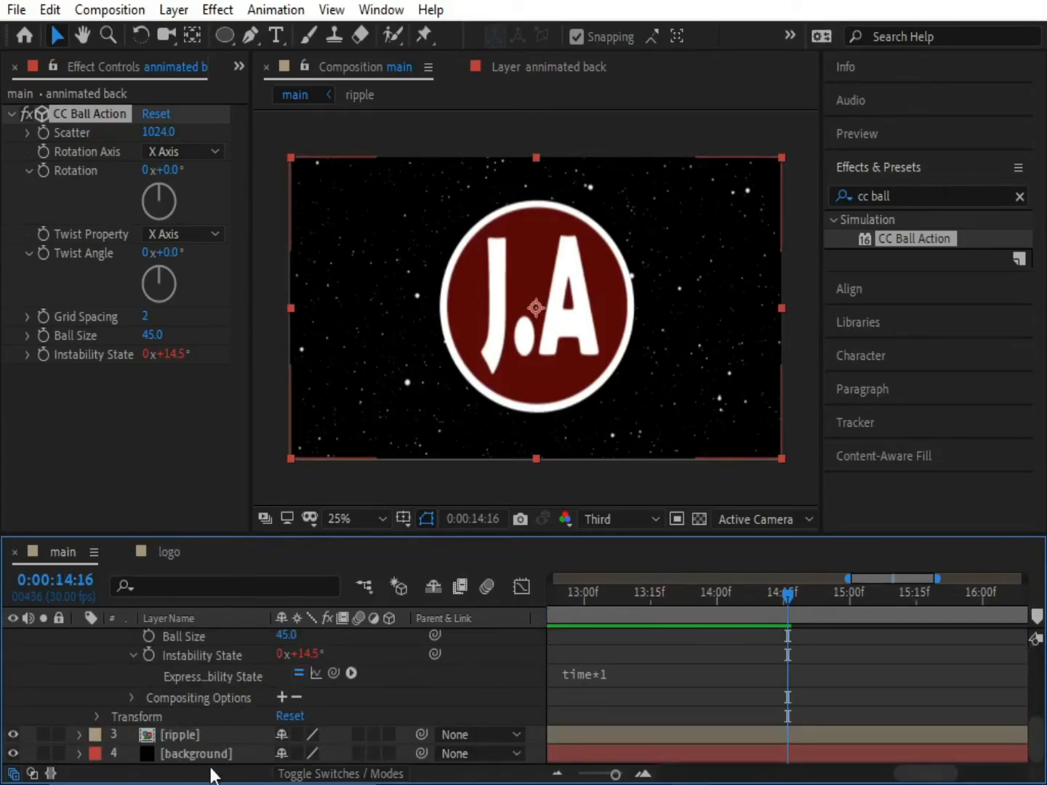
click(928, 202)
click(919, 198)
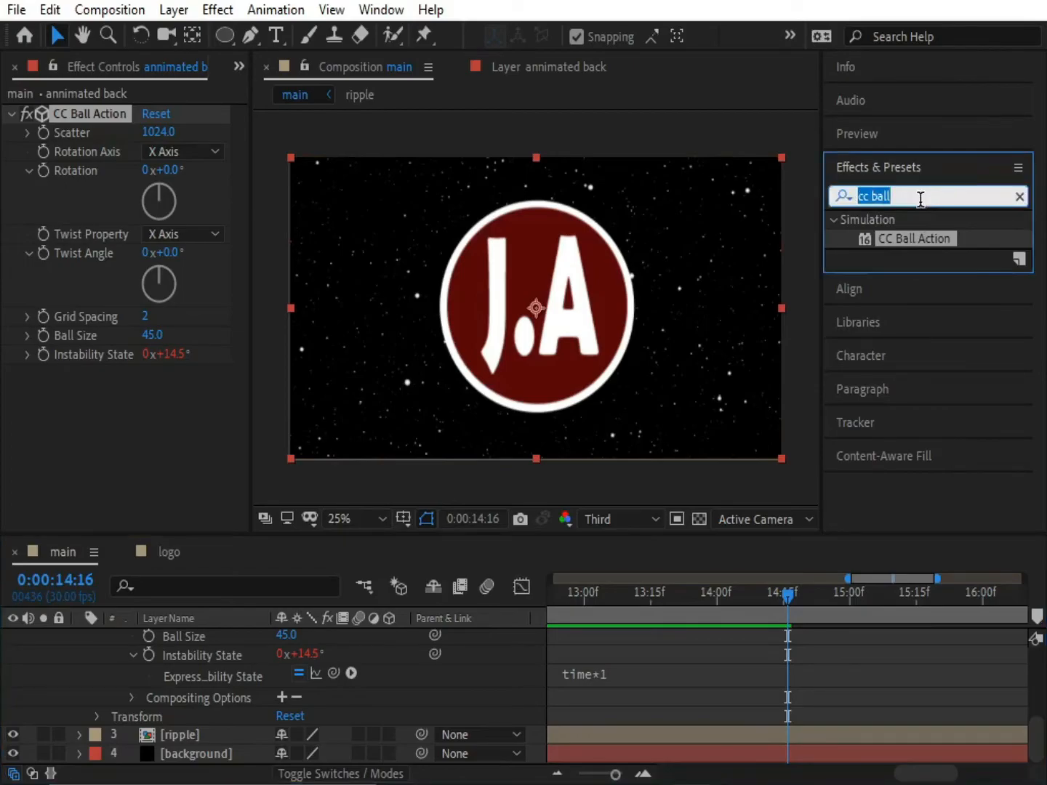
text(ramp)
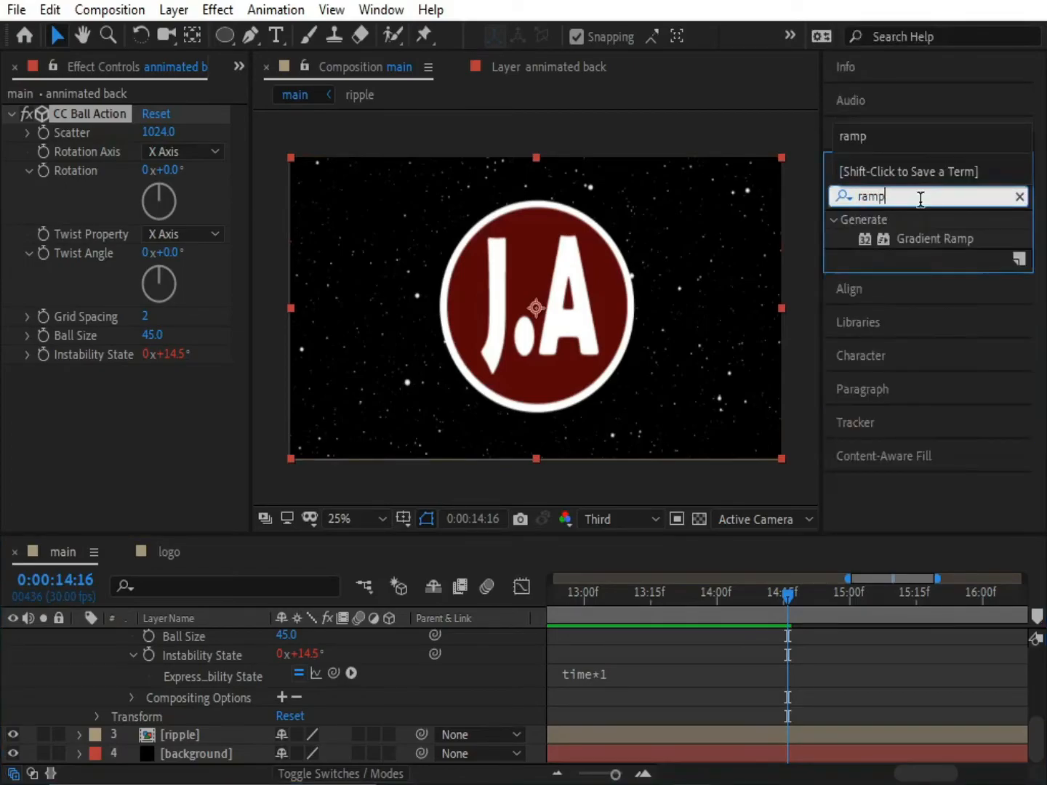
drag(948, 240, 216, 760)
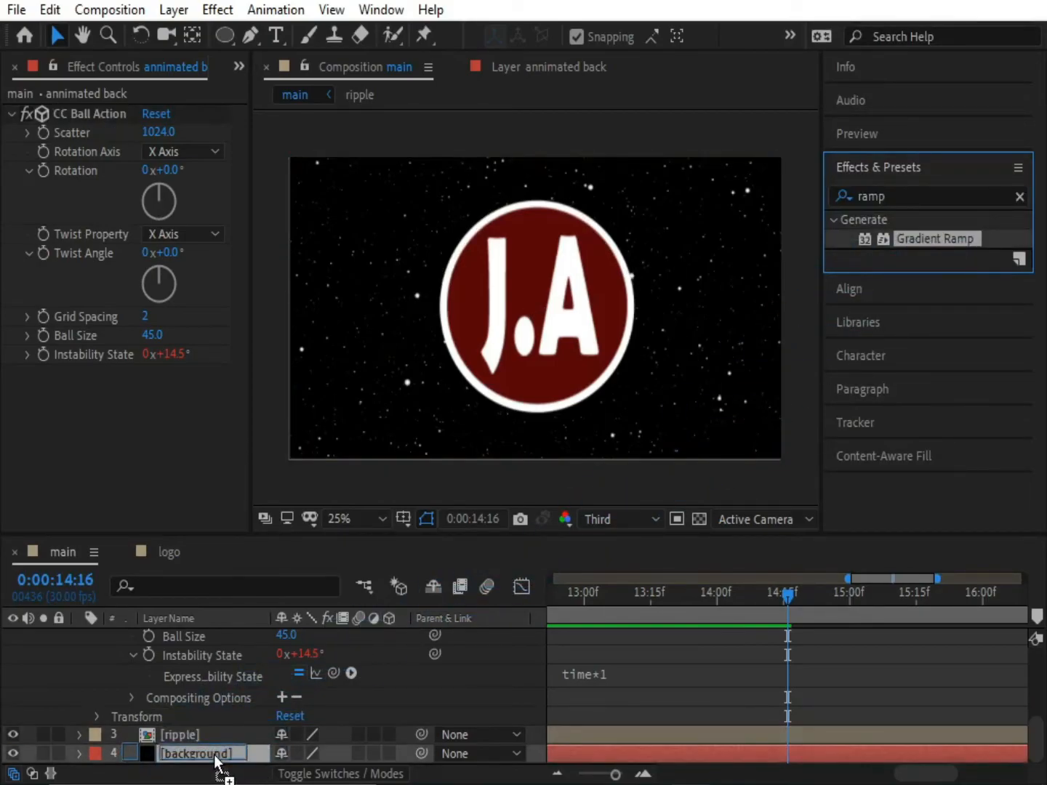
drag(216, 760, 217, 762)
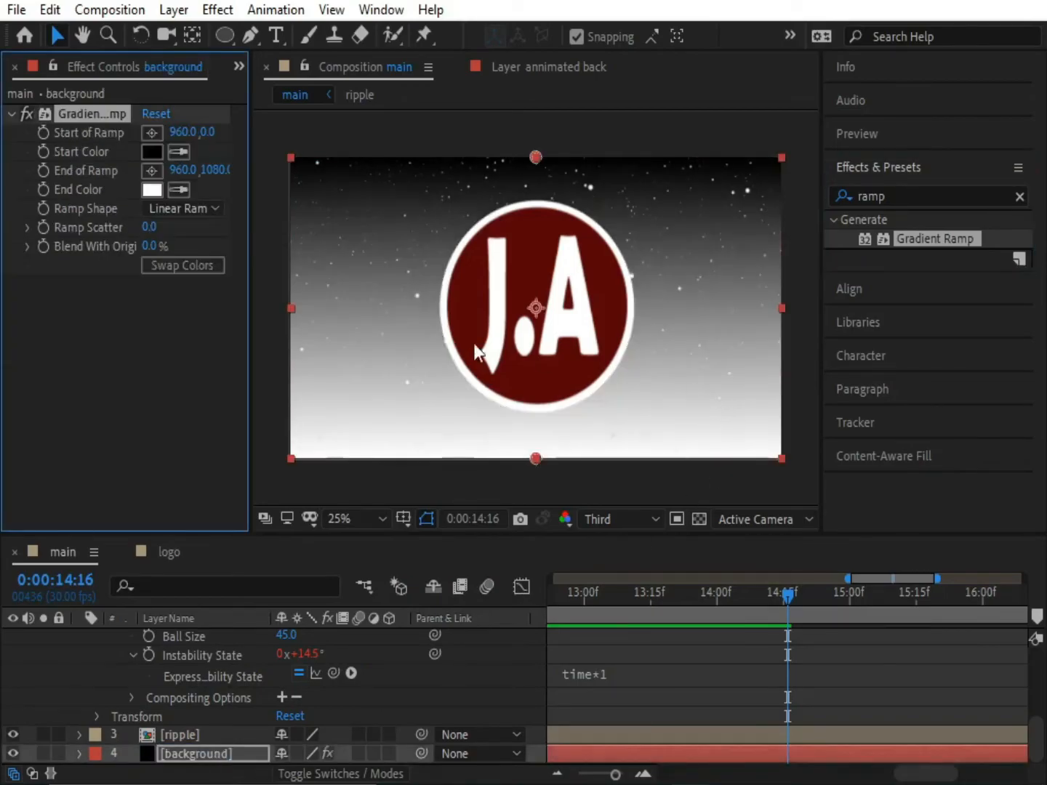
- Set the Gradient Ramp's End Color to black on the "background" layer
click(152, 191)
click(333, 611)
mouse_move(333, 612)
mouse_down()
mouse_move(322, 619)
mouse_move(373, 623)
mouse_up()
click(745, 351)
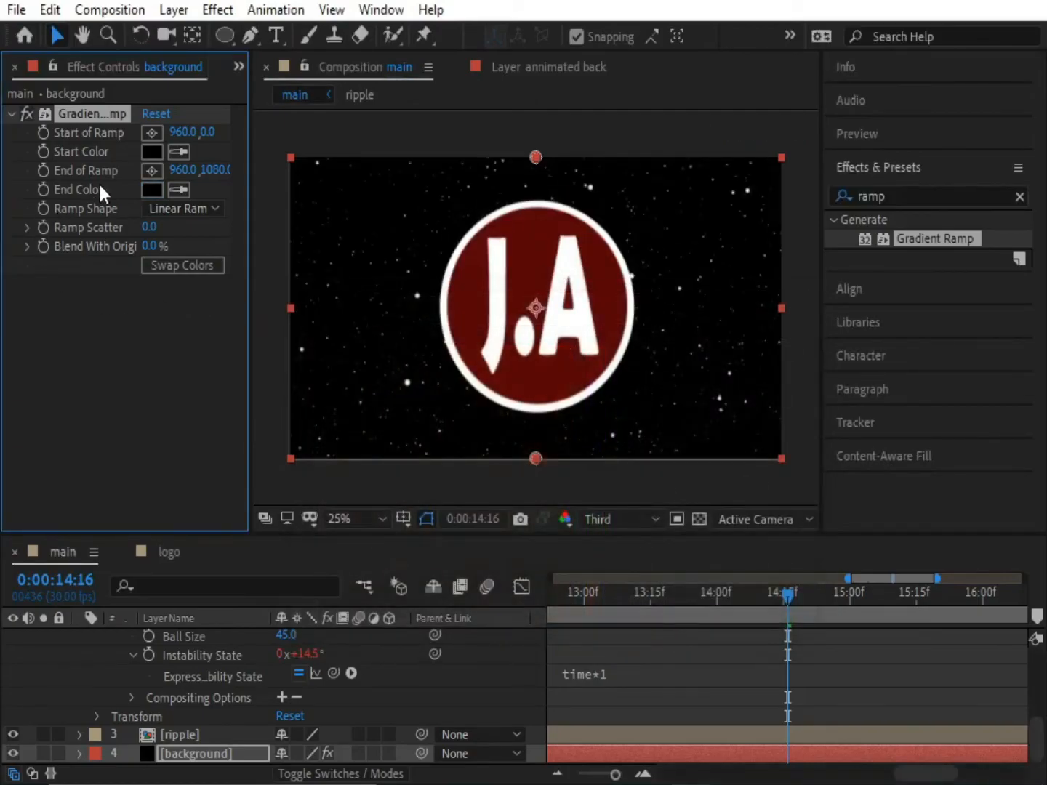
- Set the Gradient Ramp's Start Color to a dark navy blue, about 040626
click(152, 152)
click(598, 439)
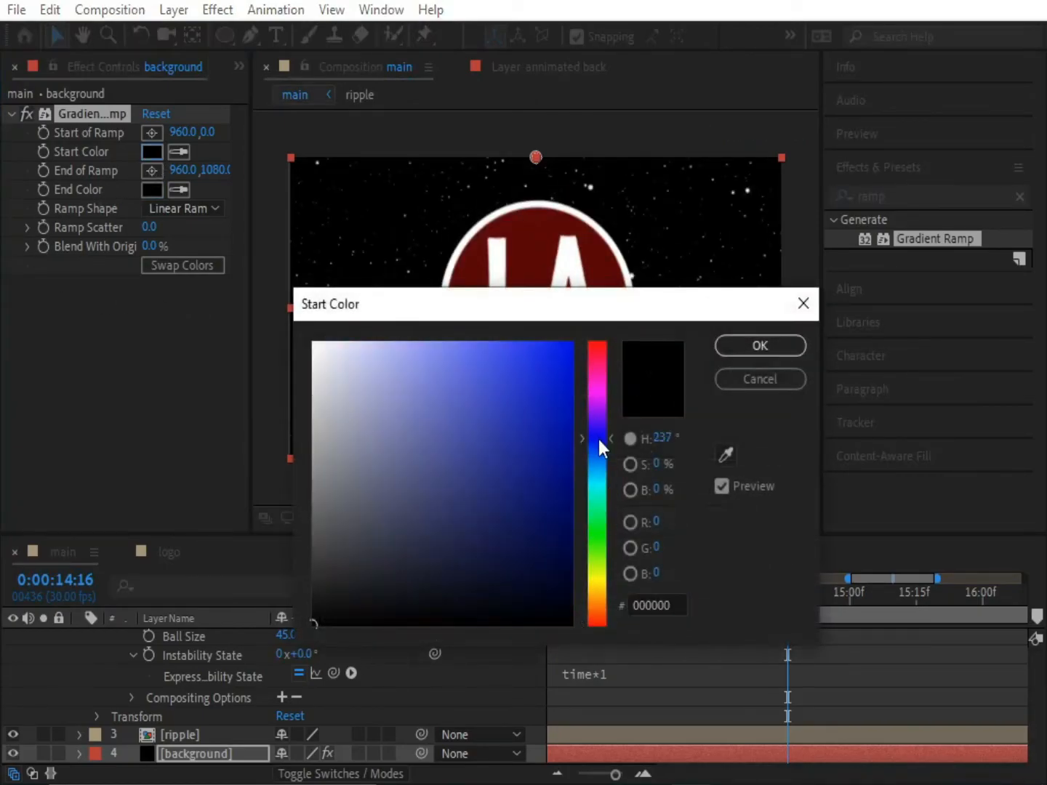
drag(560, 512, 542, 581)
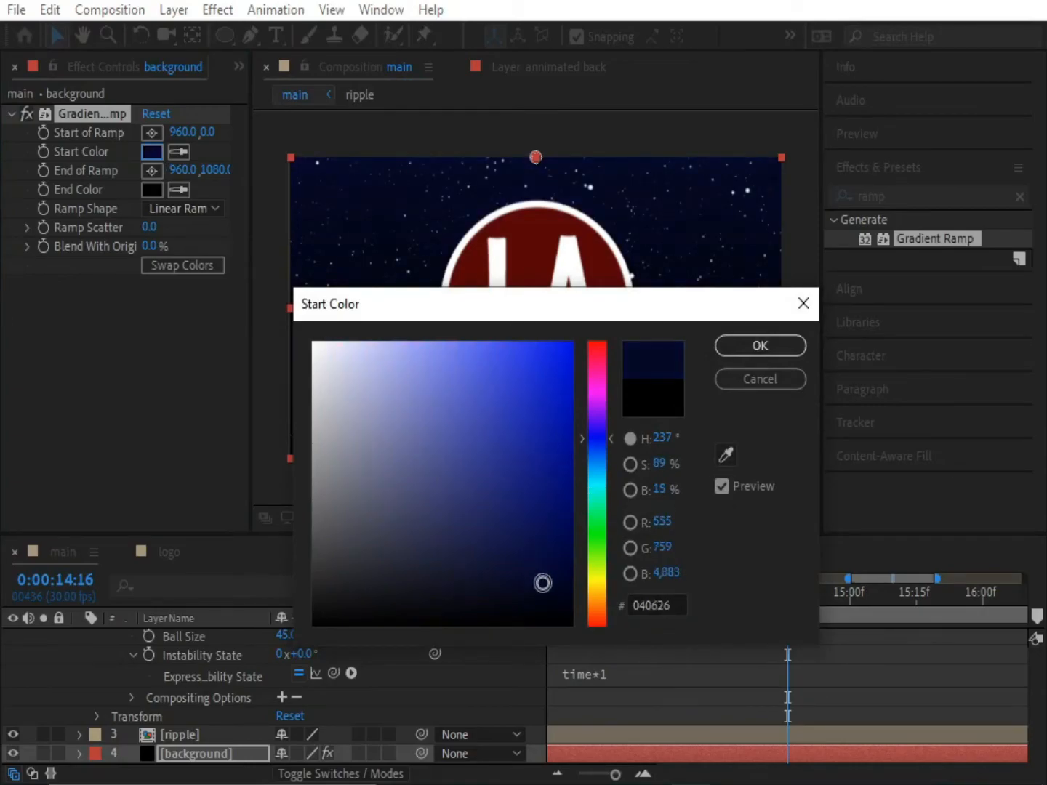
click(769, 342)
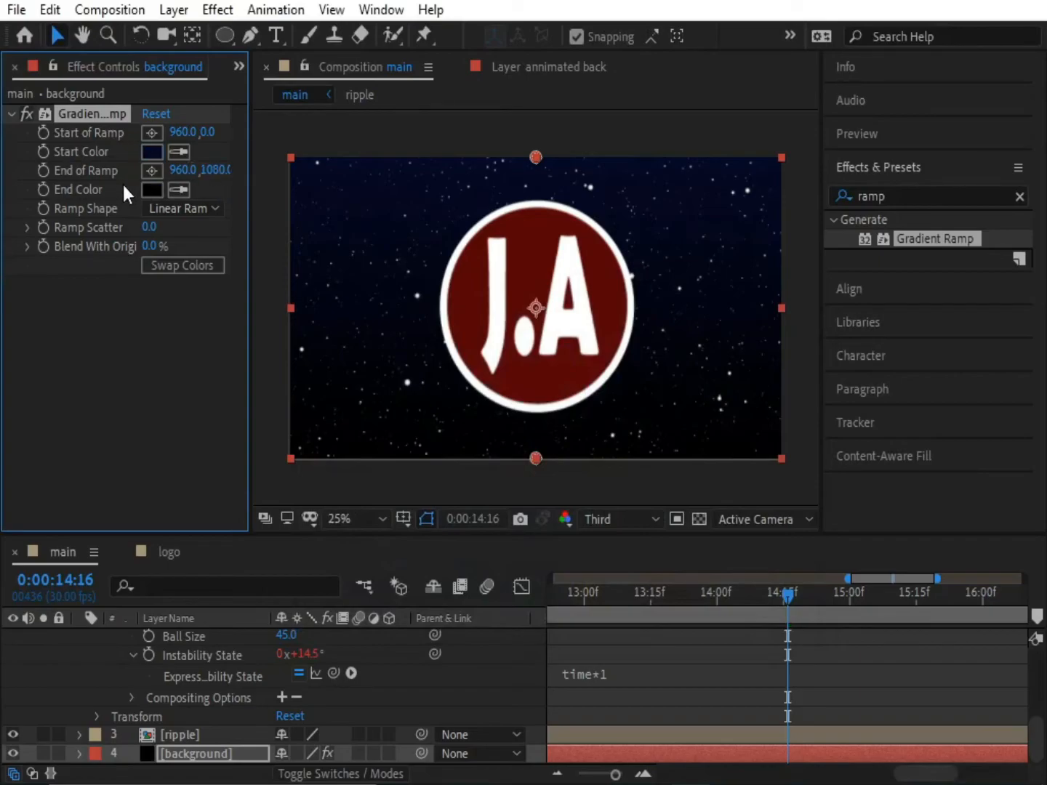
- Set the Gradient Ramp's Blend With Original to 15%
drag(150, 247, 180, 249)
click(154, 247)
key(Right)
key(Right)
key(shift+Left)
key(shift+Left)
text(15)
key(Return)
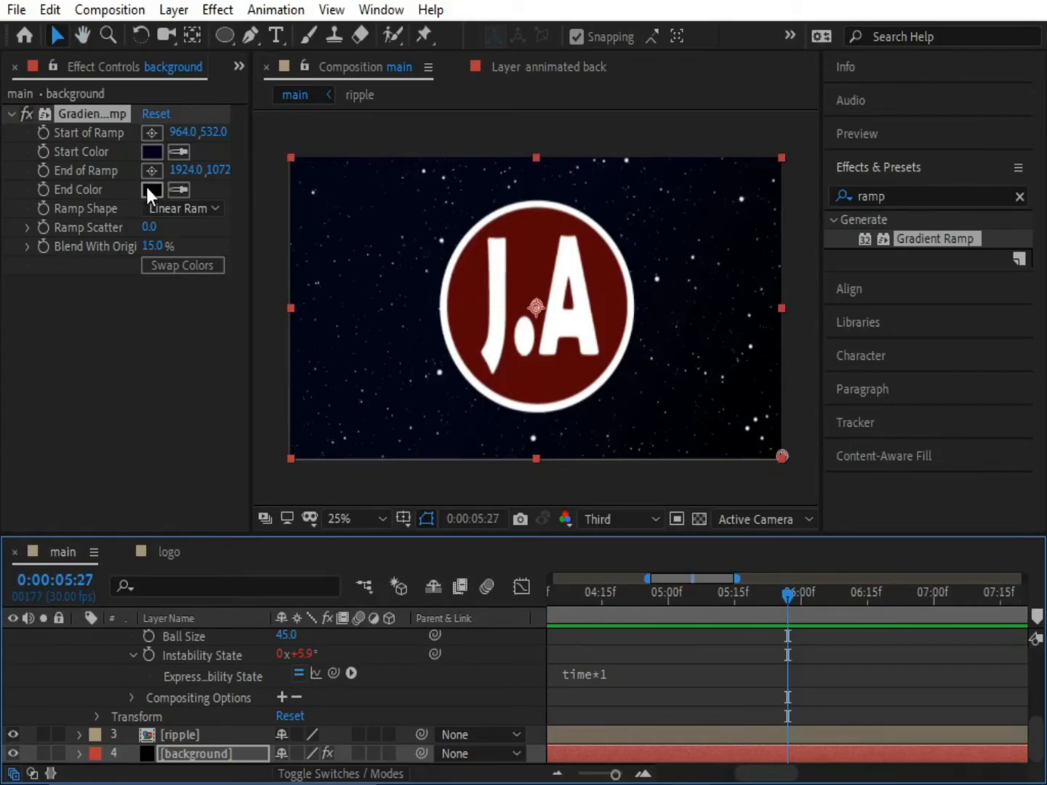
- Keep the Gradient Ramp's End Color black and change its Ramp Shape to Radial Ramp
click(148, 188)
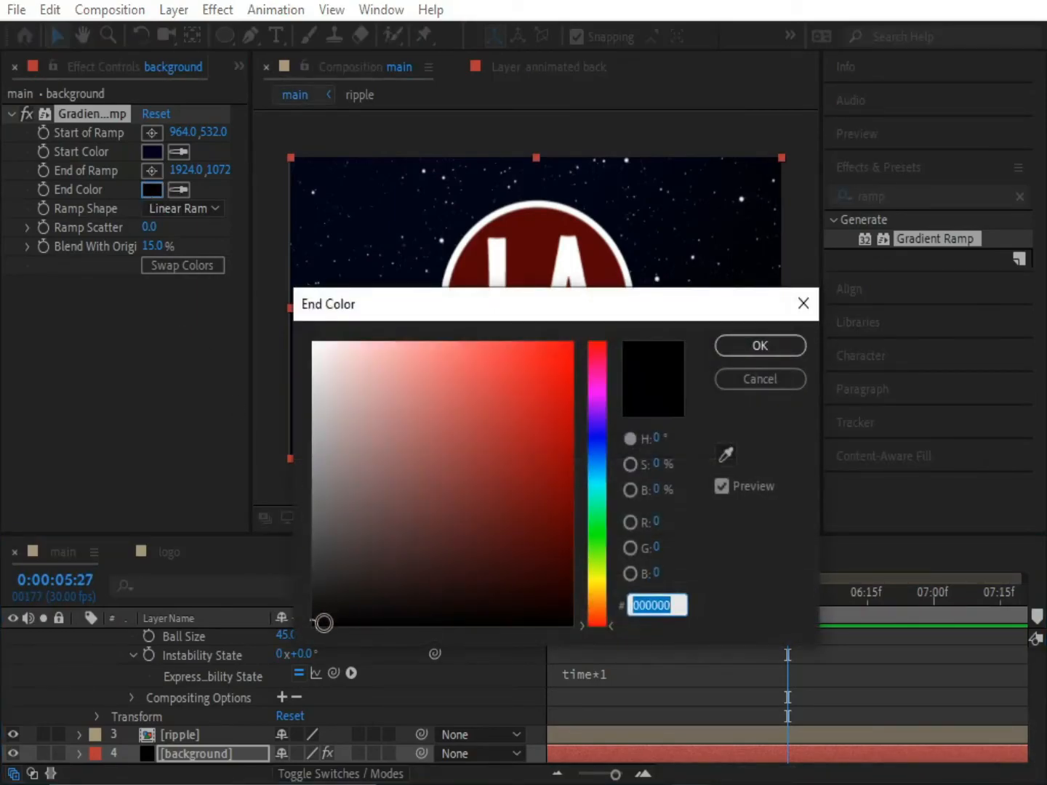
click(322, 622)
click(760, 345)
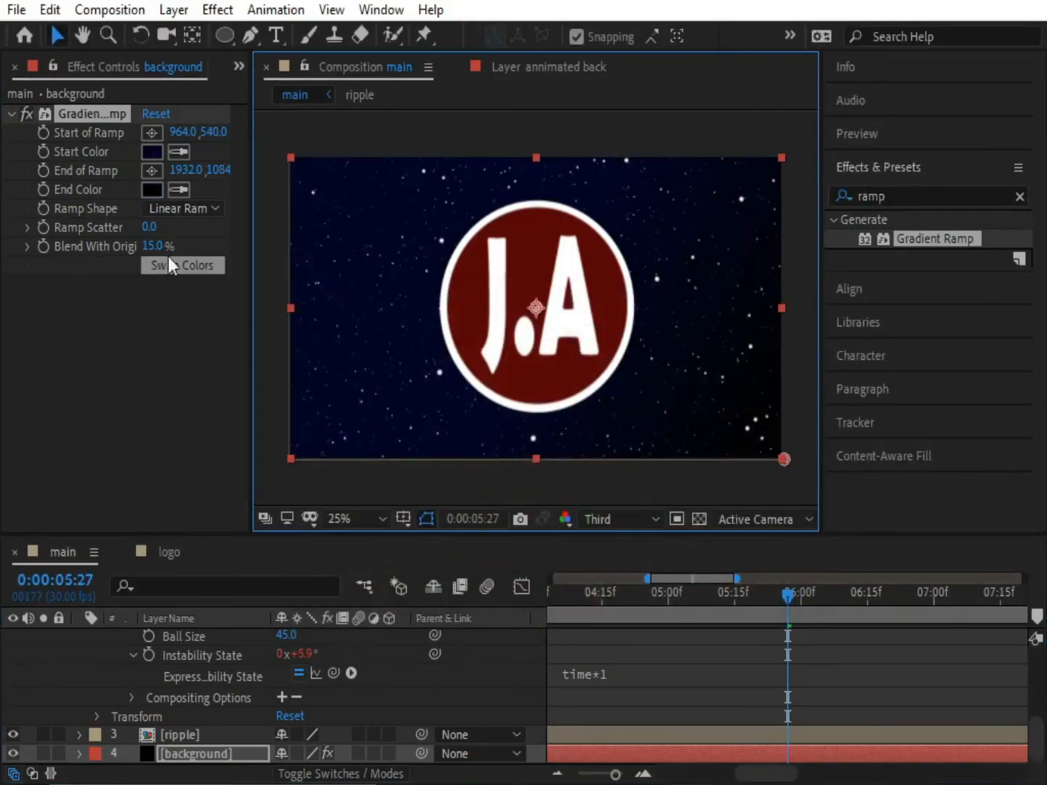
click(175, 209)
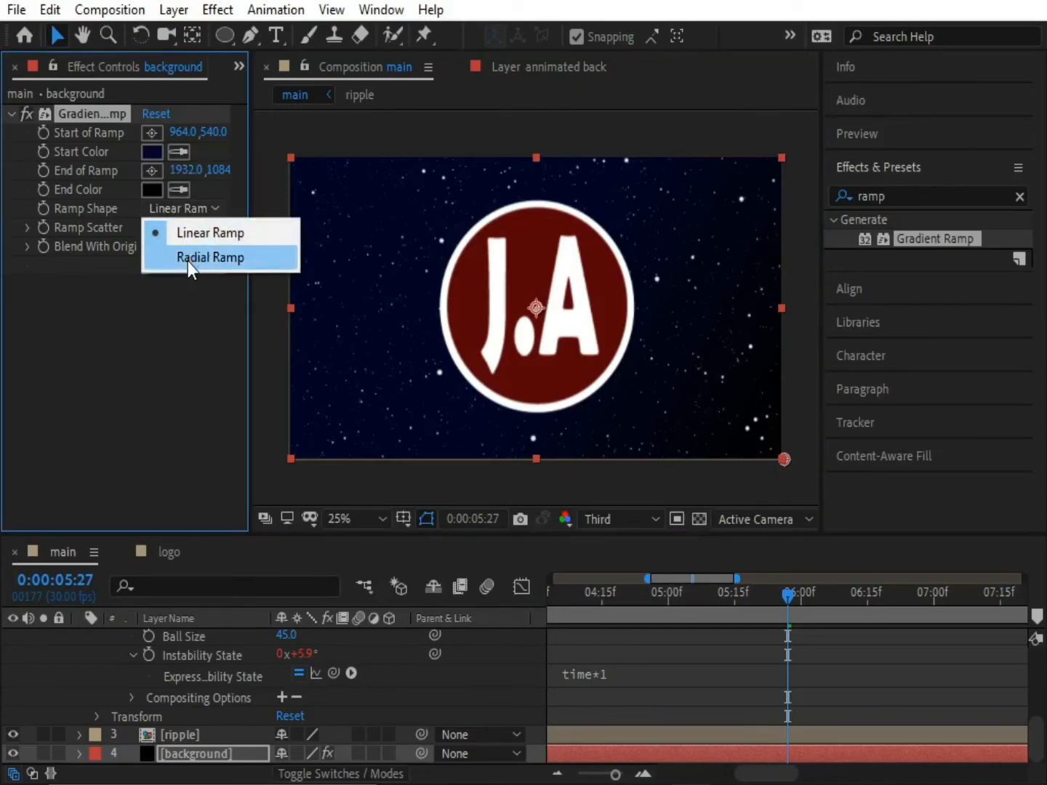
click(188, 258)
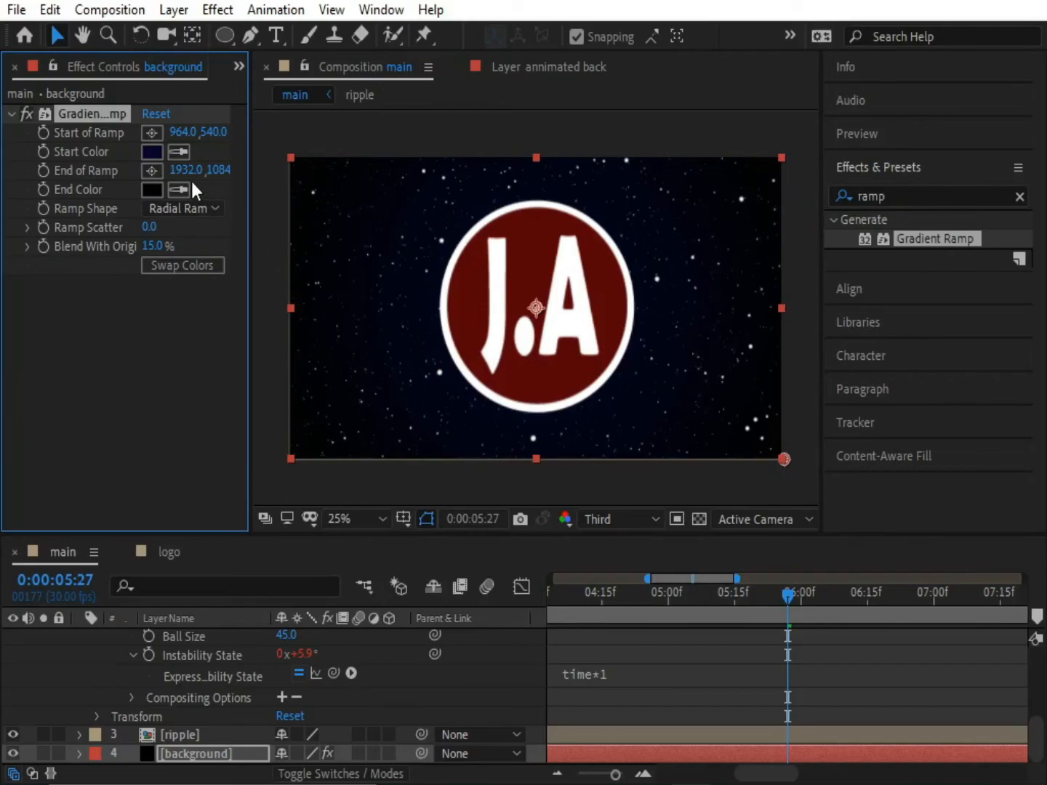
- Place the ramp's start at the logo's centre (about 960, 536) and its end at the frame's lower-right corner (about 1924, 1084)
click(151, 132)
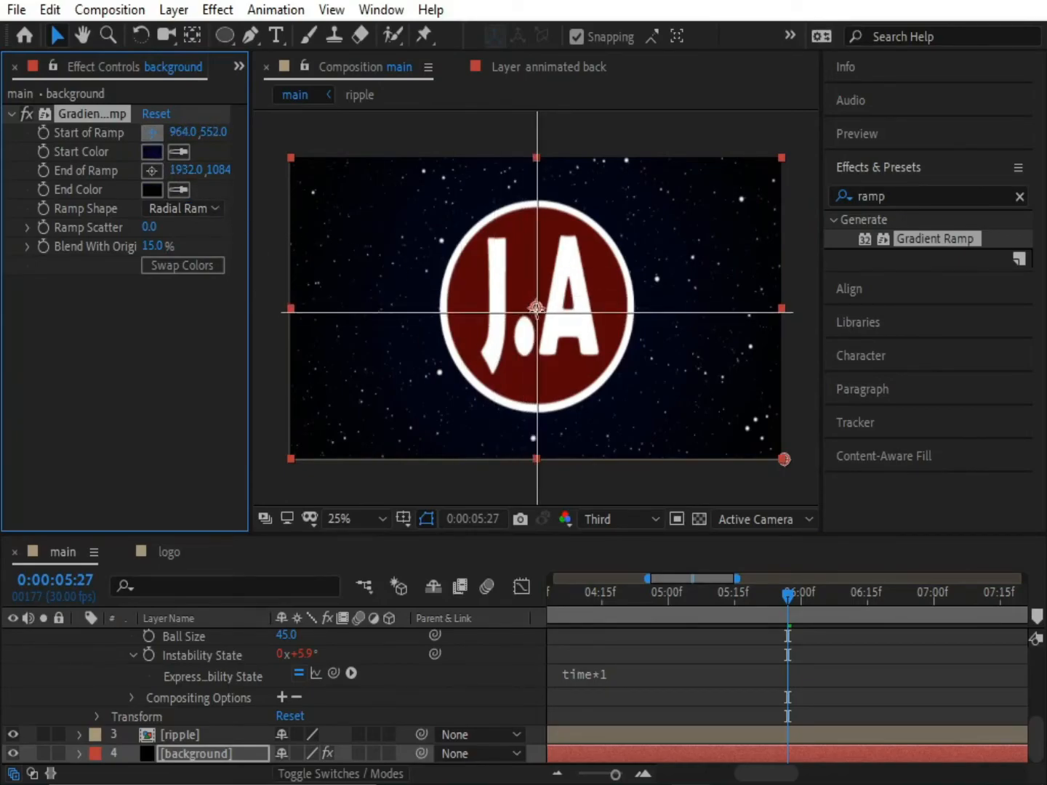
click(535, 307)
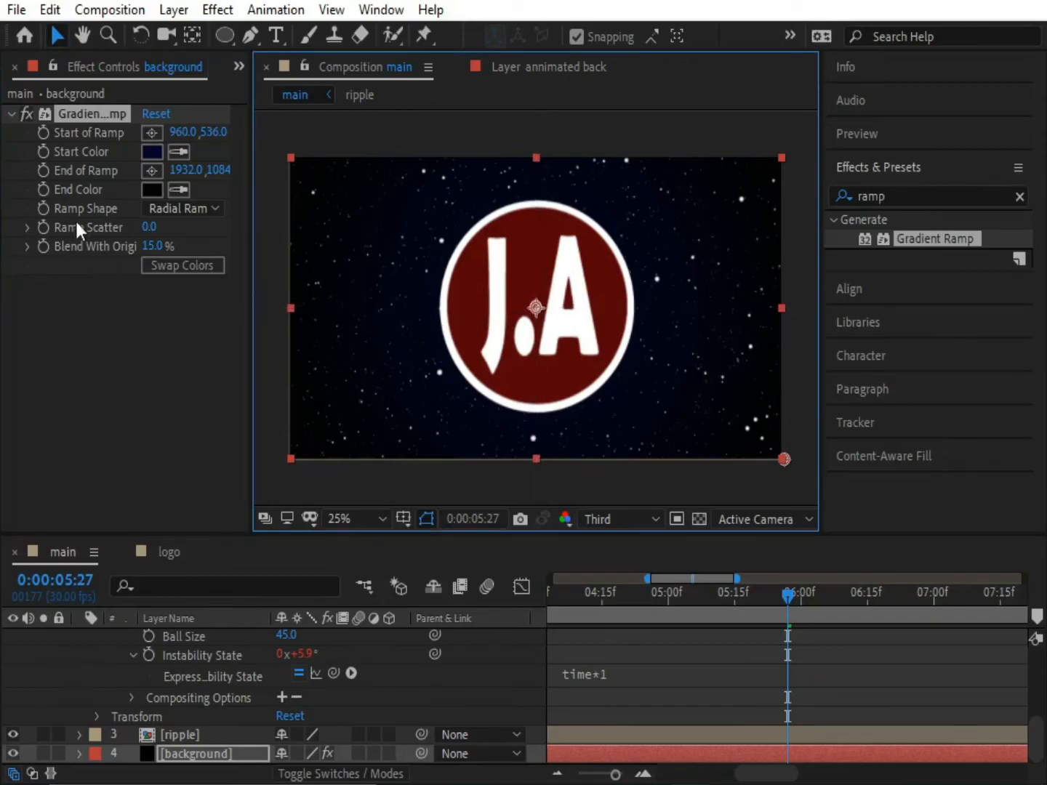
click(151, 170)
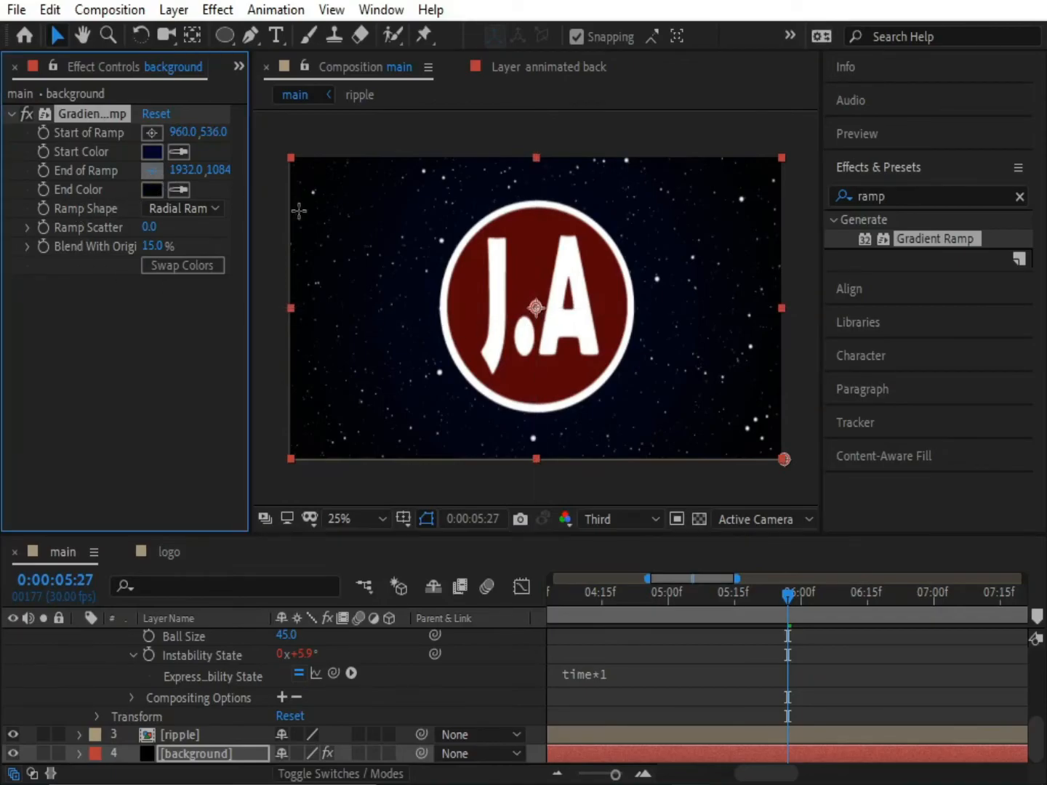
click(783, 459)
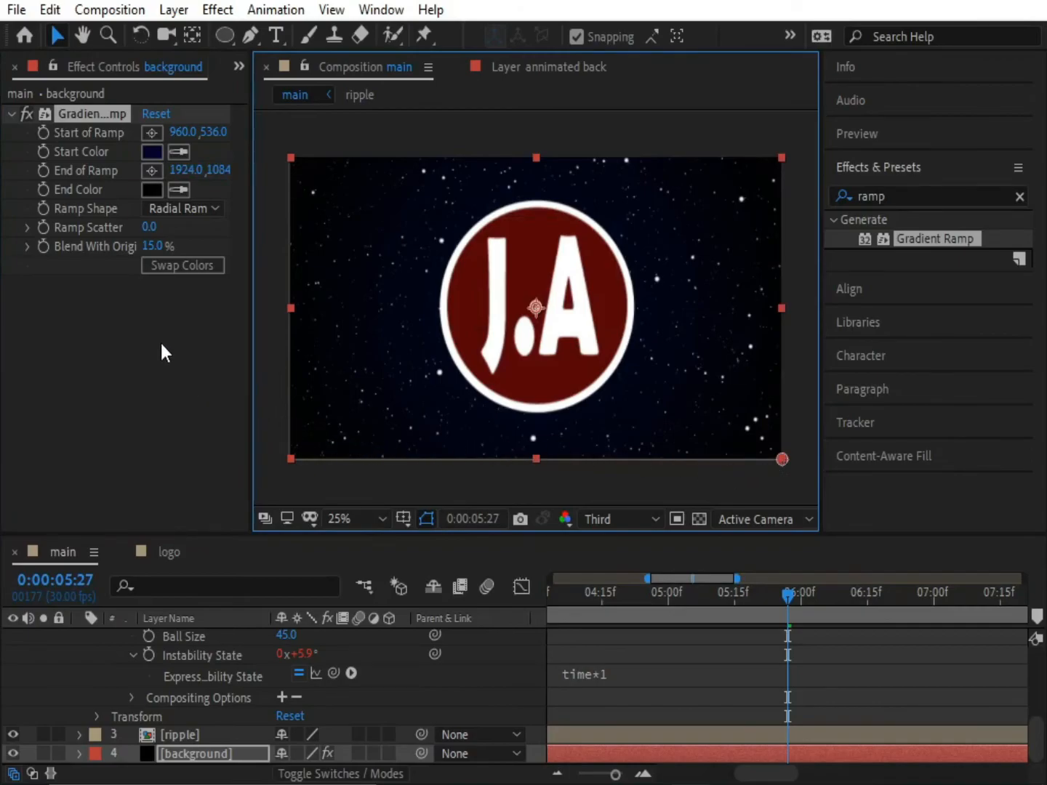
- Replay the main composition from its beginning to review the particles over the radial gradient background
drag(787, 600, 510, 611)
key(space)
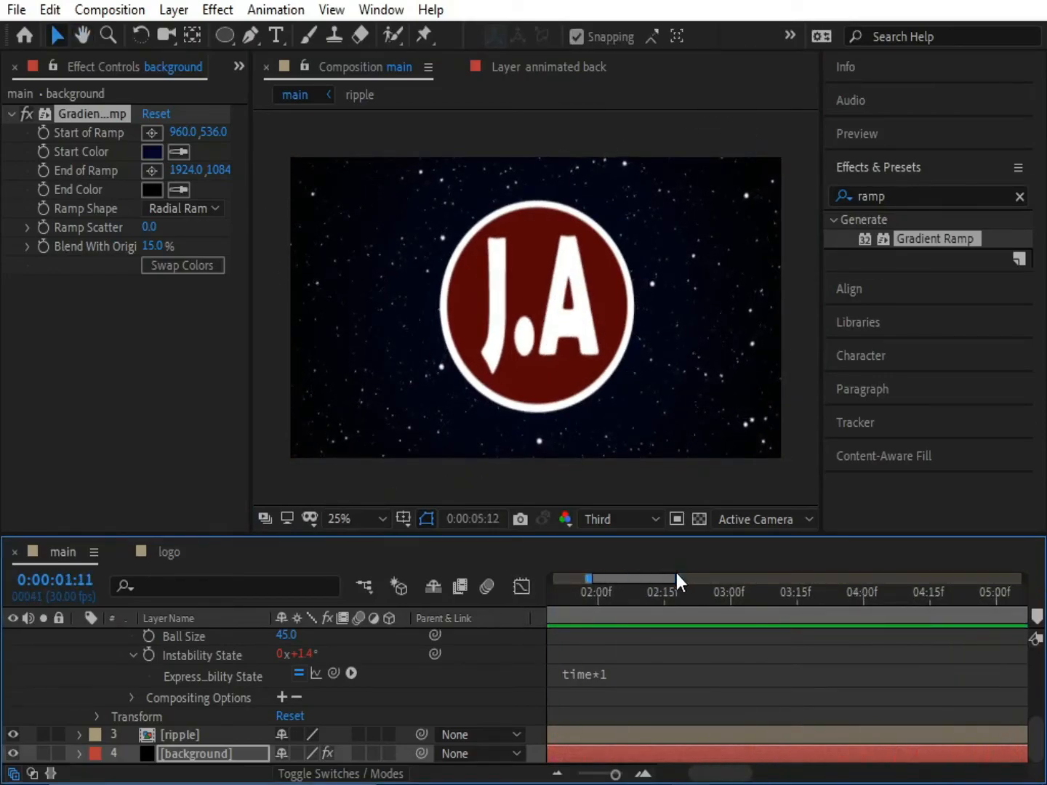
key(space)
- Change the Gradient Ramp's Start Color to a slightly brighter dark blue
click(152, 152)
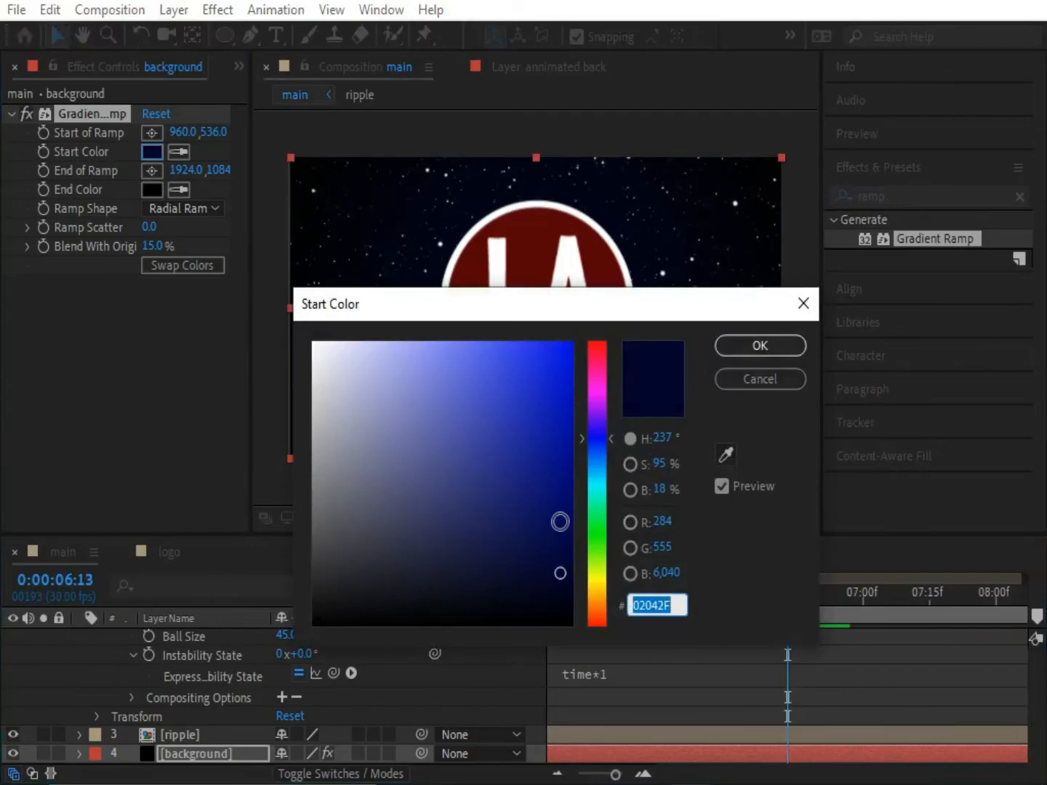
click(554, 552)
click(736, 345)
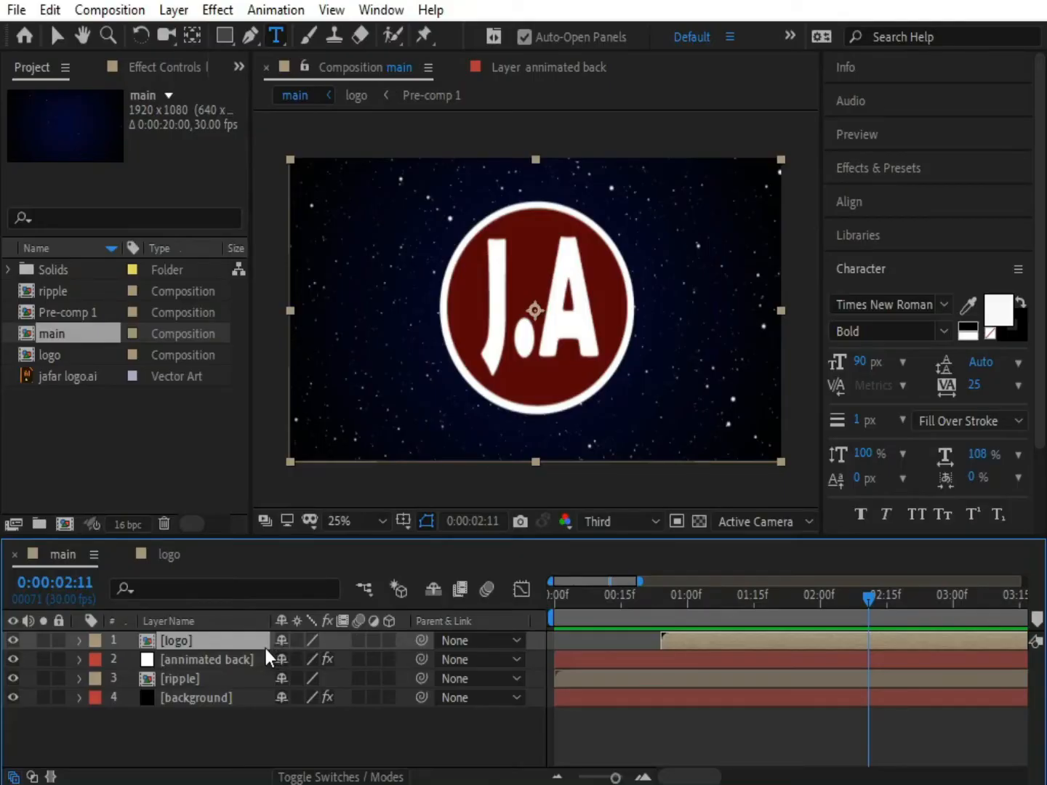
- Make the logo layer in the main composition a 3D layer
click(389, 639)
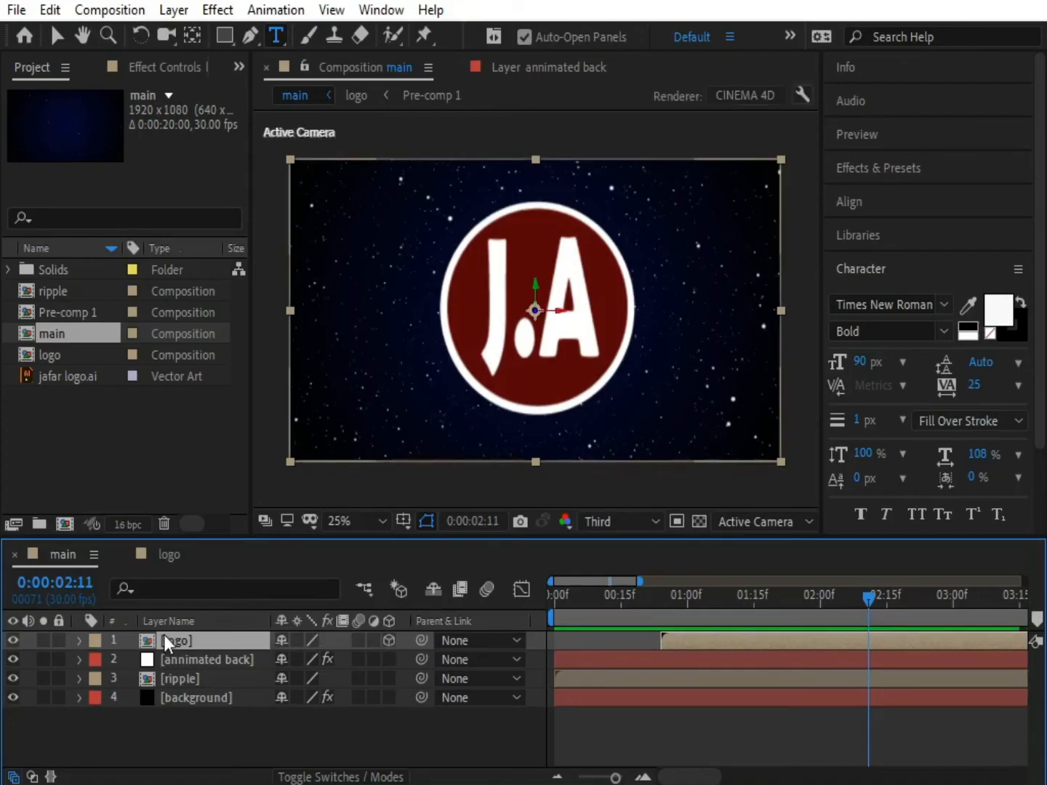
- Start an Orientation keyframe on the logo layer at 0:00:03:00
drag(868, 598, 803, 598)
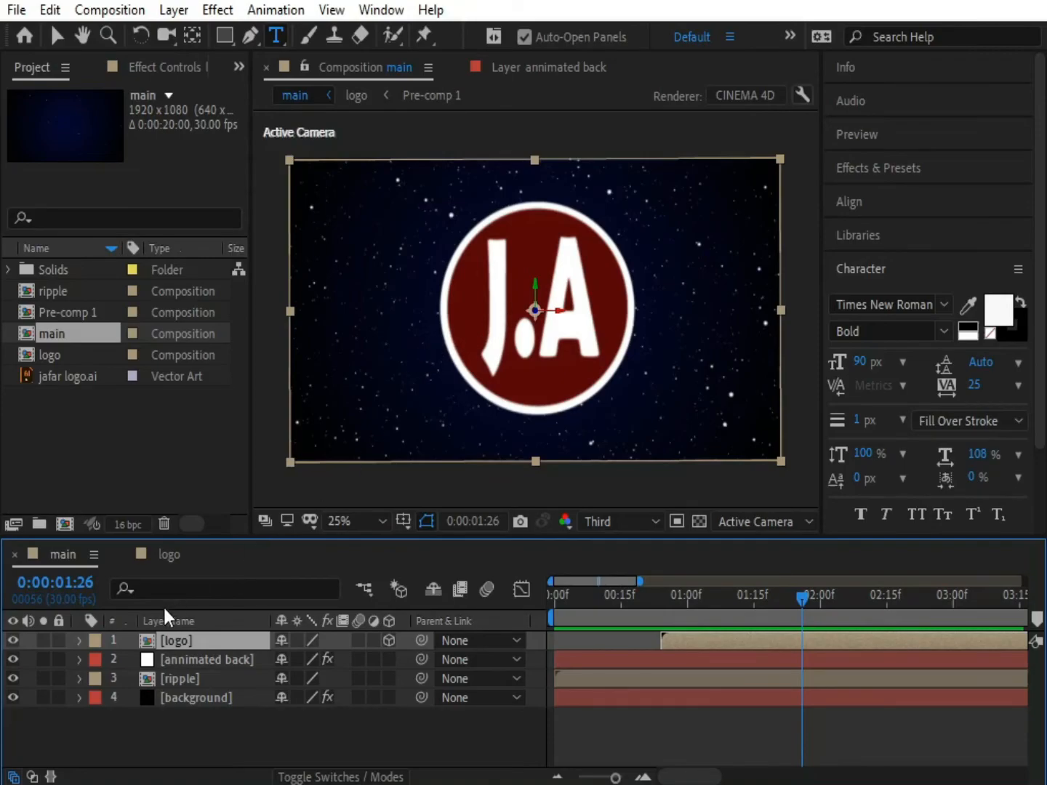
click(78, 641)
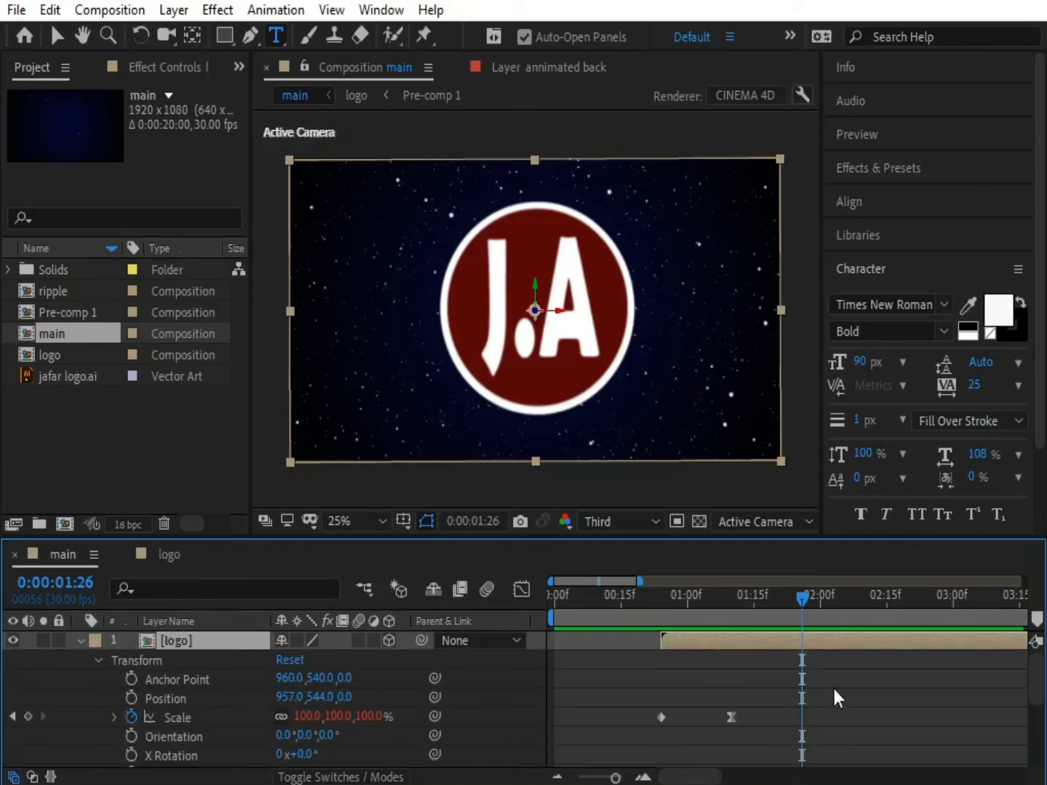
drag(804, 598, 958, 623)
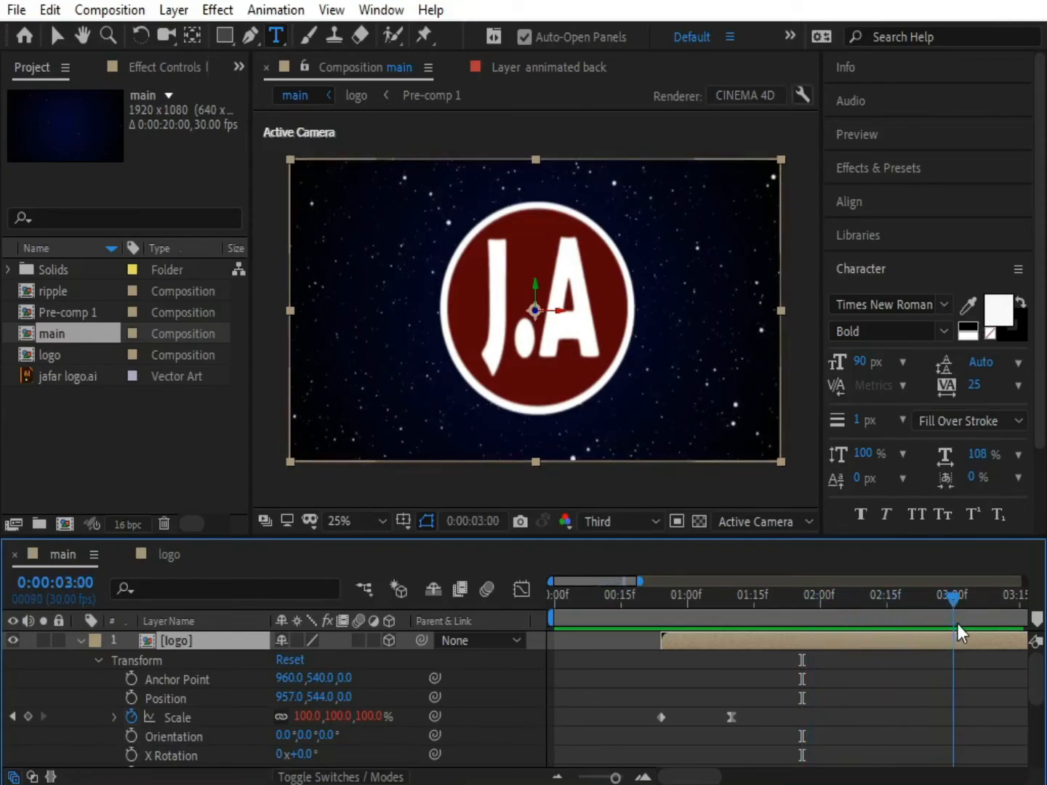
click(132, 738)
- Try a Y orientation of 90° on the logo layer at 0:00:03:00 and return it to 0°
click(305, 737)
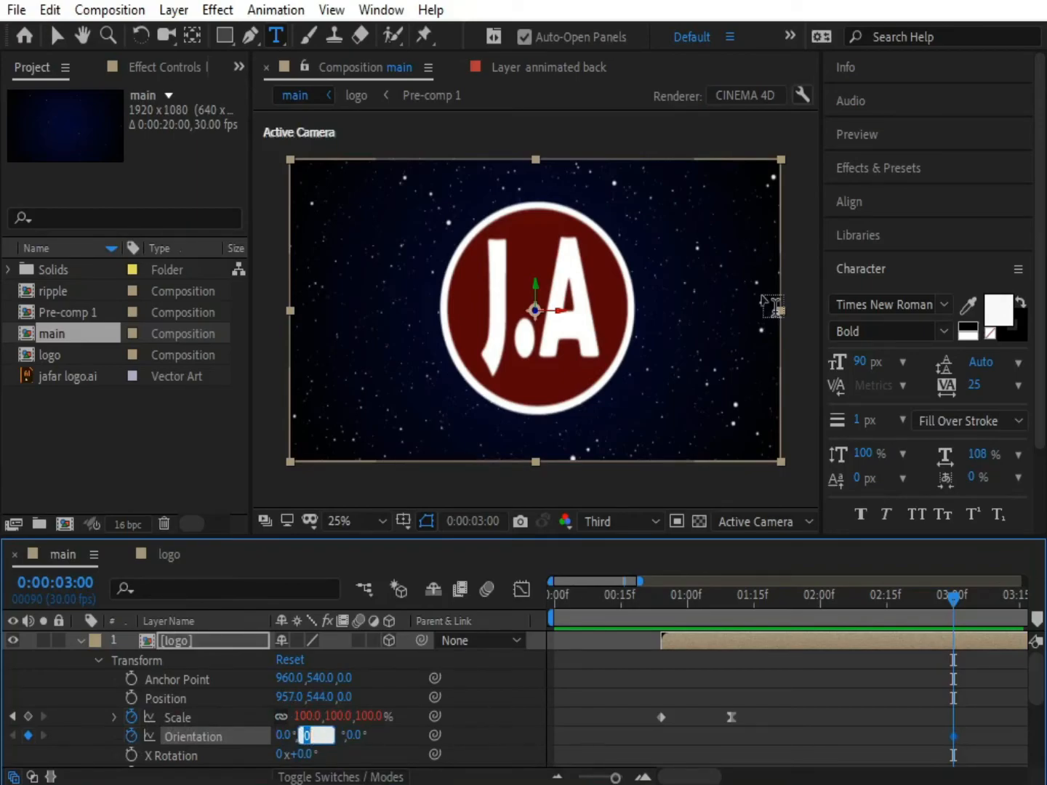
text(90)
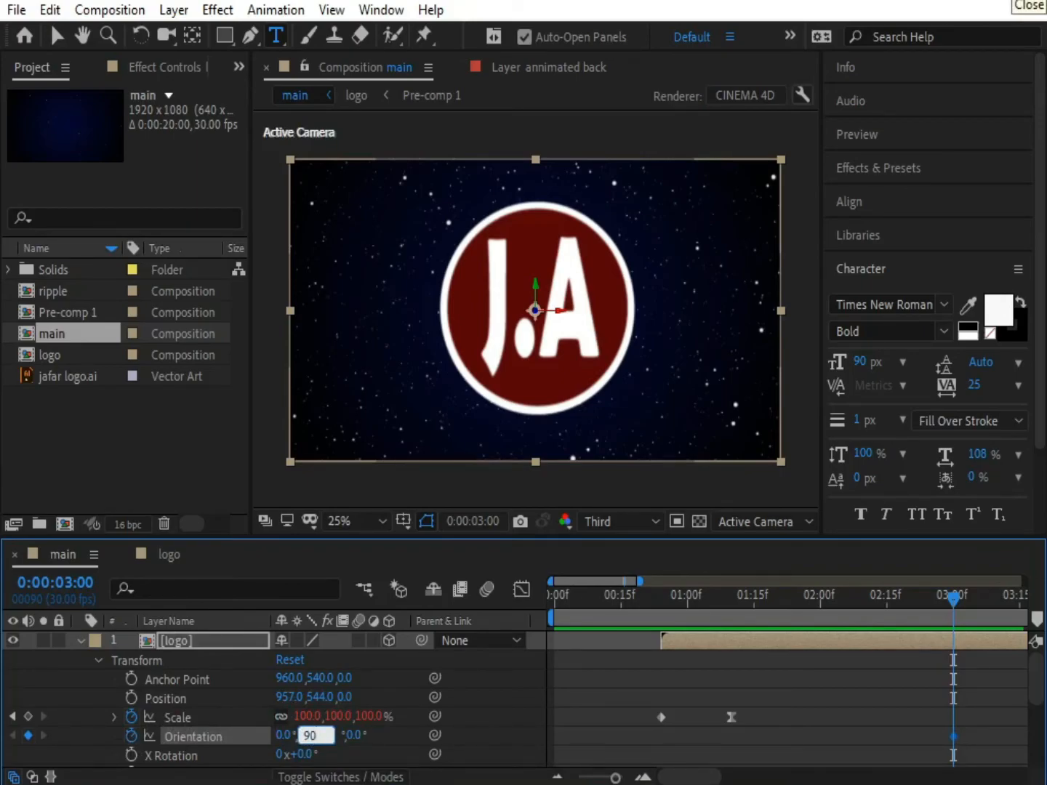
drag(953, 599, 948, 674)
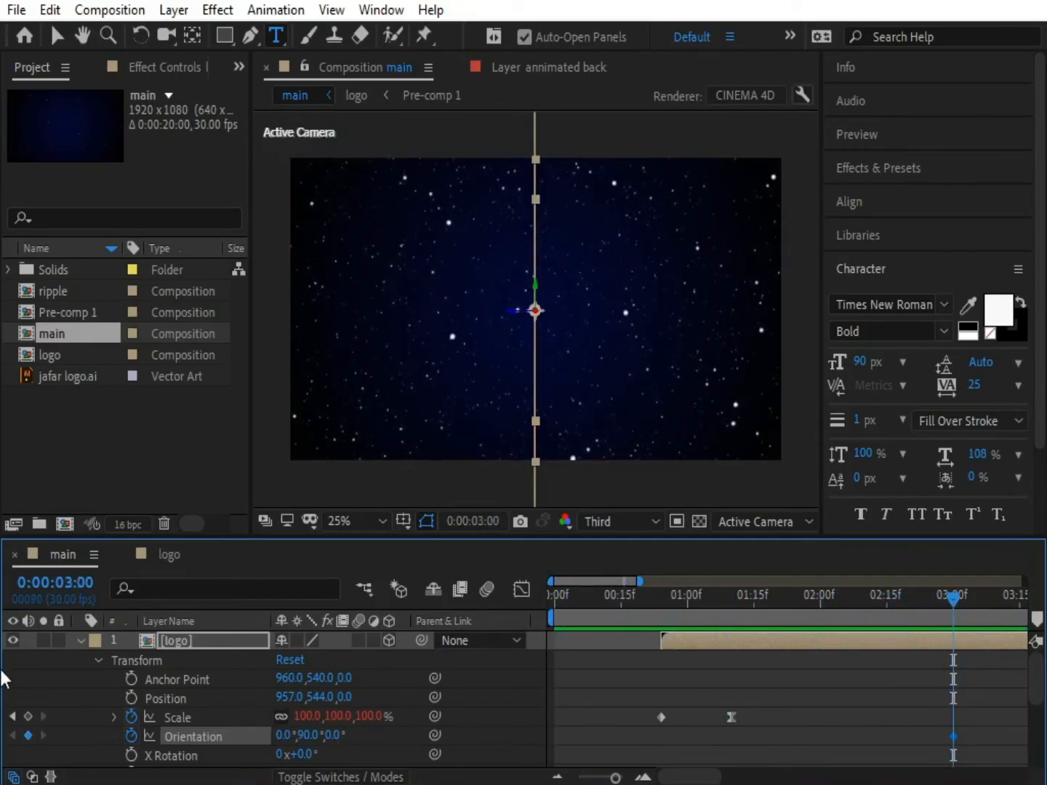
click(313, 735)
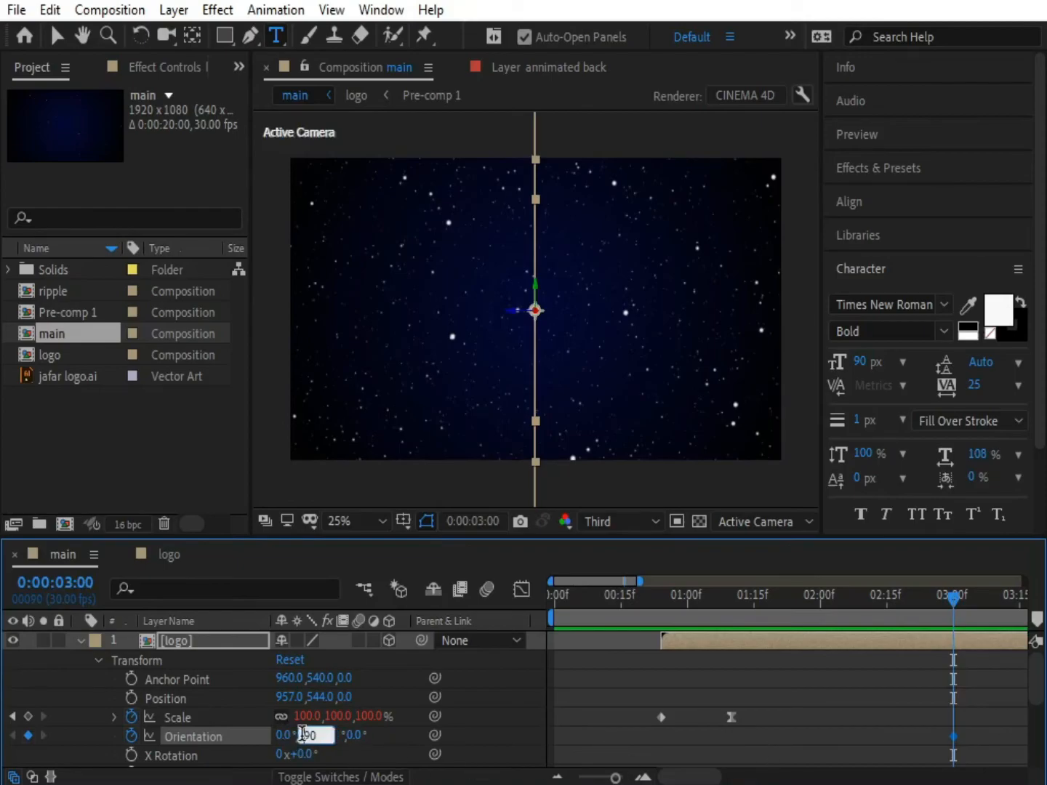
key(Right)
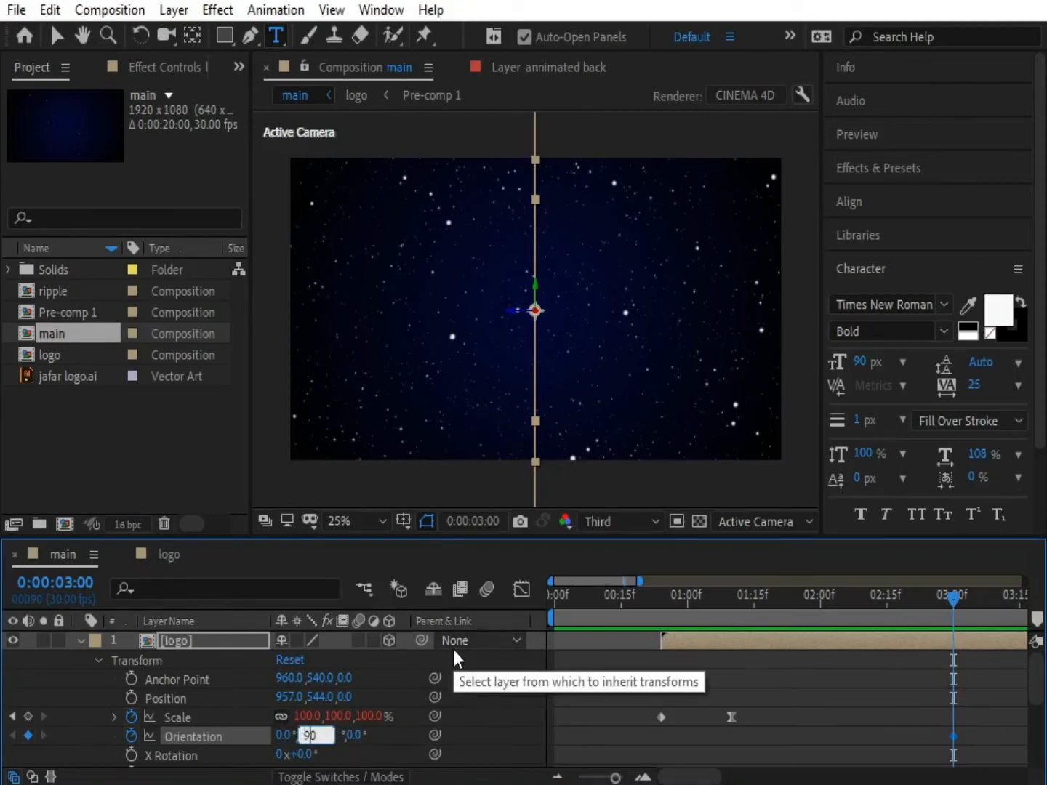
key(Right)
key(shift+Left)
key(shift+Left)
text(0)
key(Return)
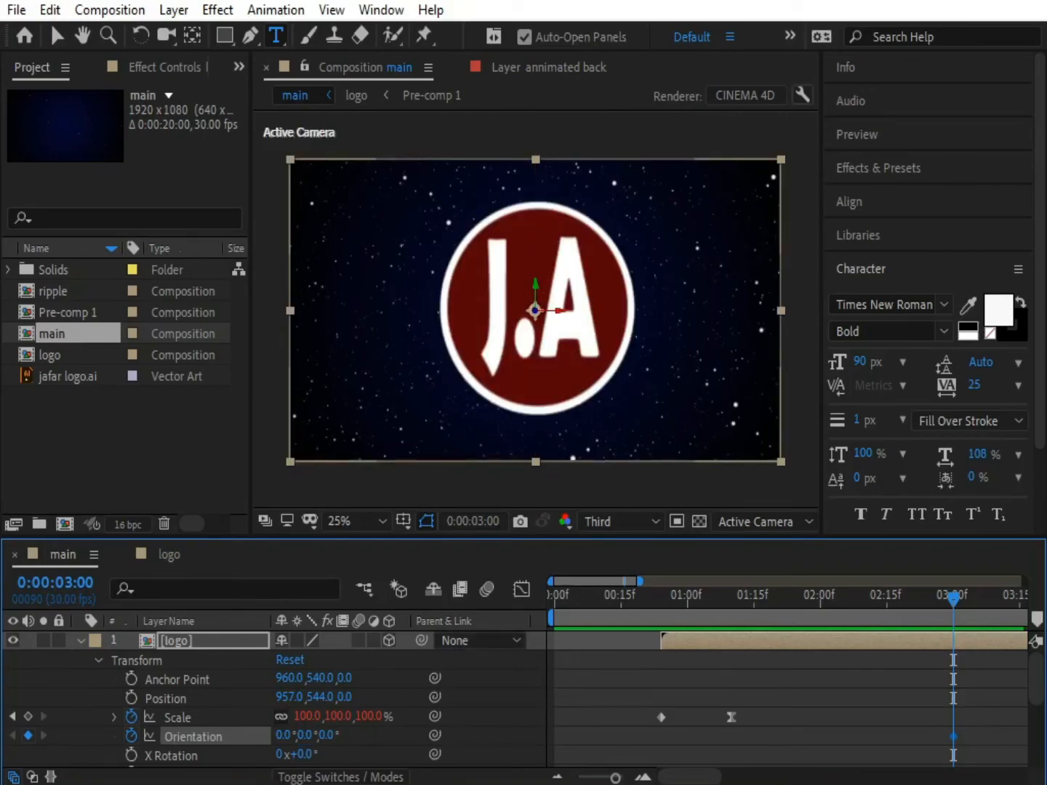
- Keyframe the logo layer's Y orientation at 90° ten frames further on, at 0:00:03:10
key(shift+Page_Down)
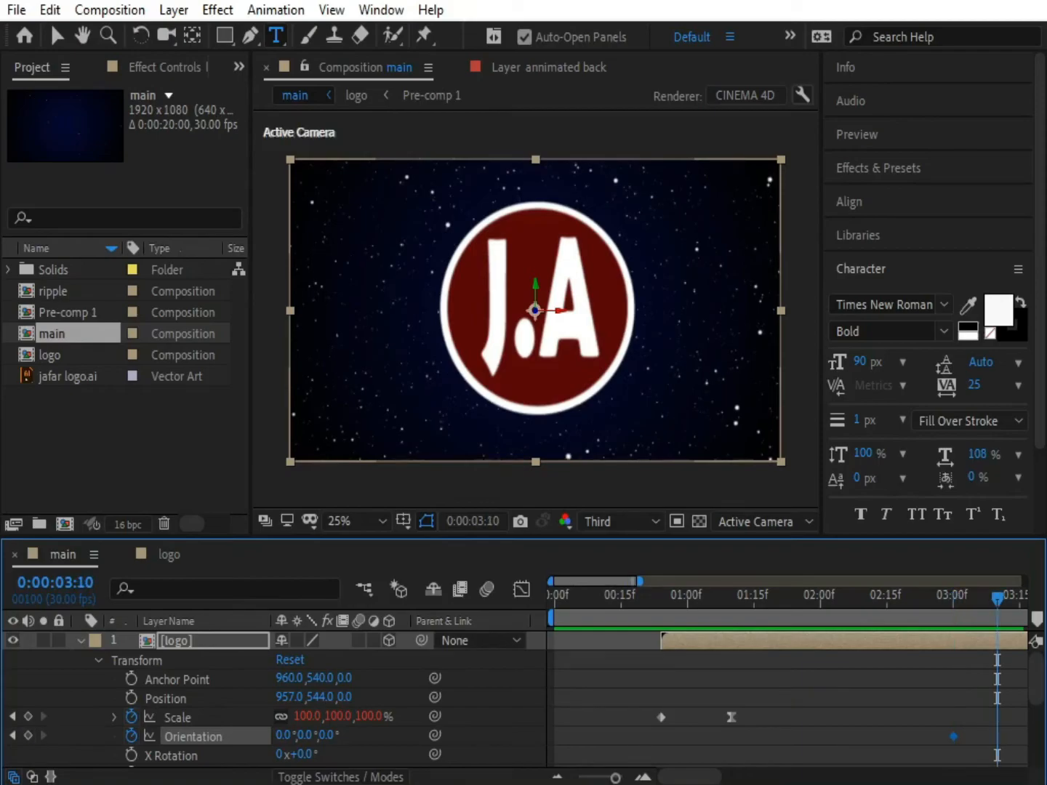
click(306, 736)
text(90)
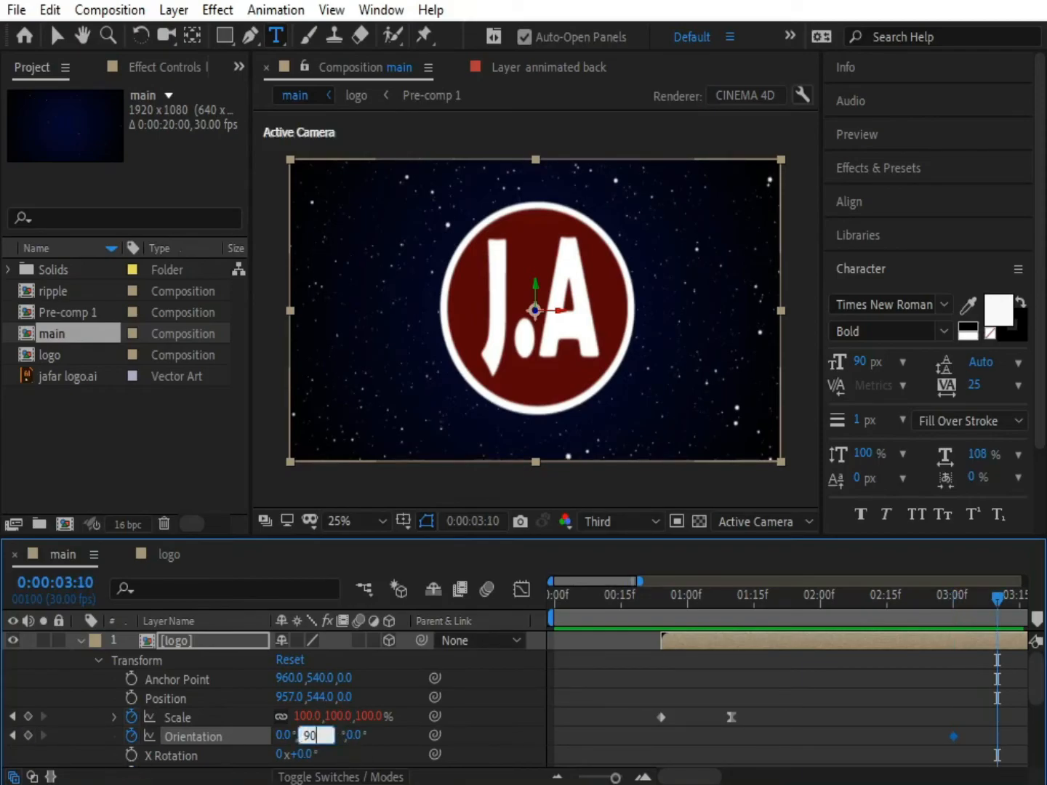
key(Return)
- Preview the logo's edge-on turn from just before 0:00:03:00
drag(997, 600, 937, 615)
key(space)
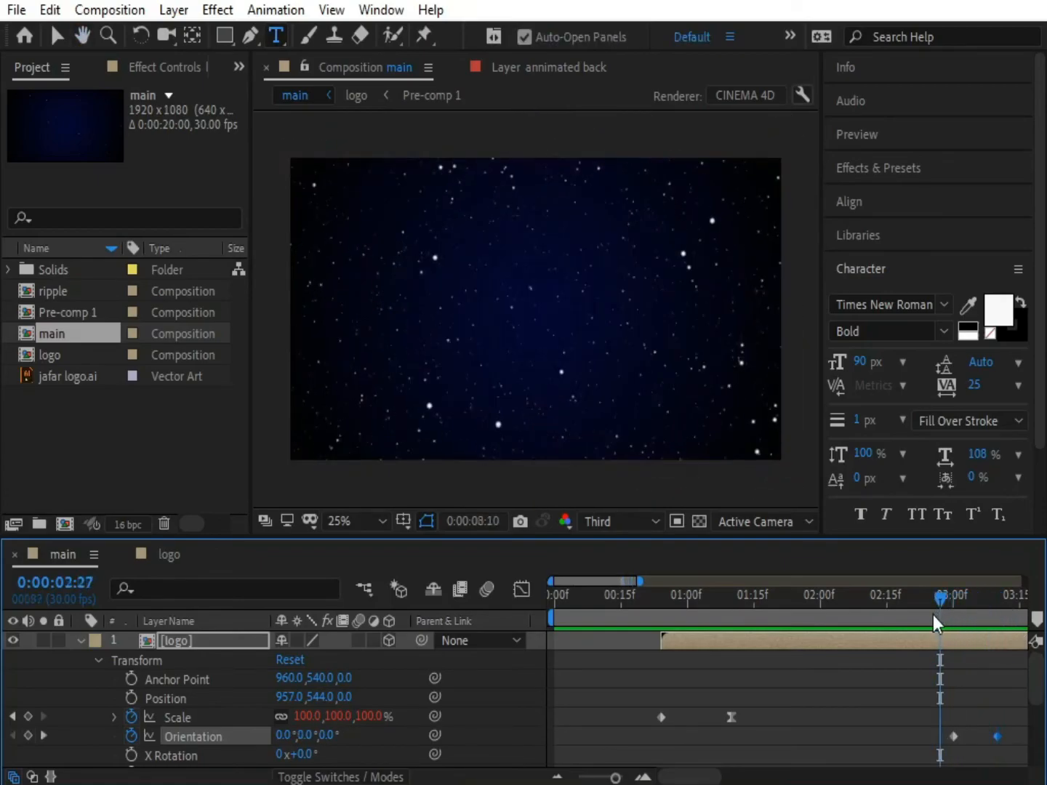
key(space)
drag(788, 596, 686, 618)
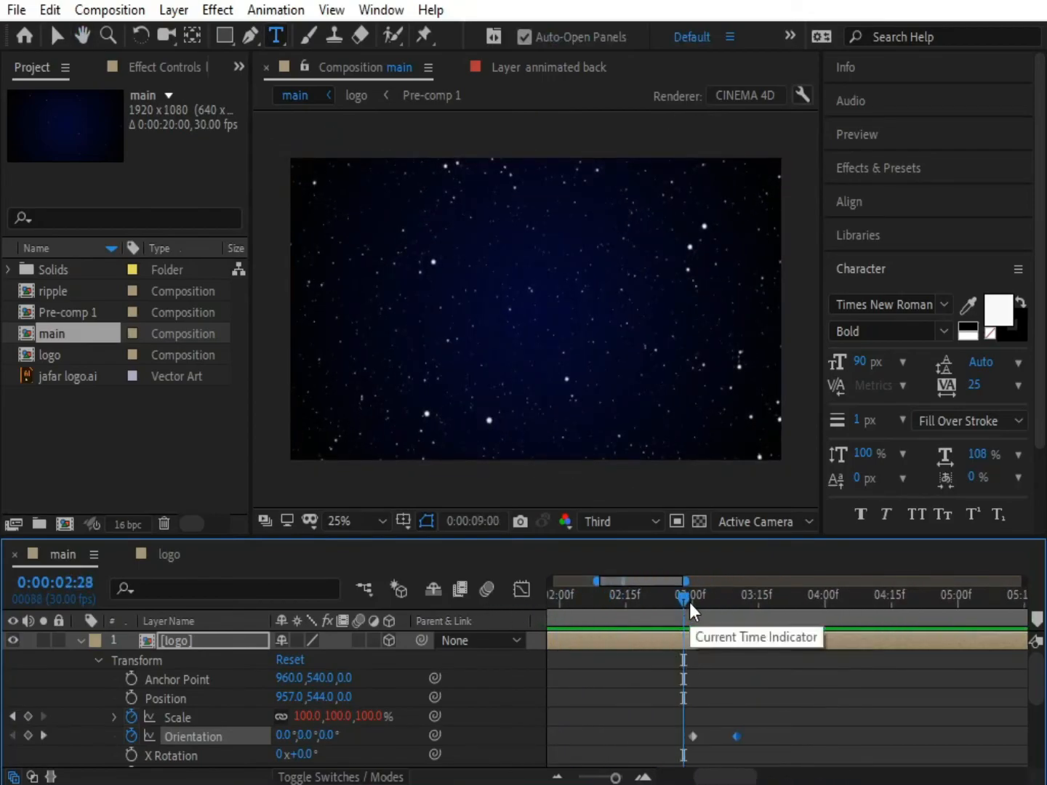
- At 0:00:03:10, add a text layer in the main composition containing the full production company name
drag(687, 600, 739, 614)
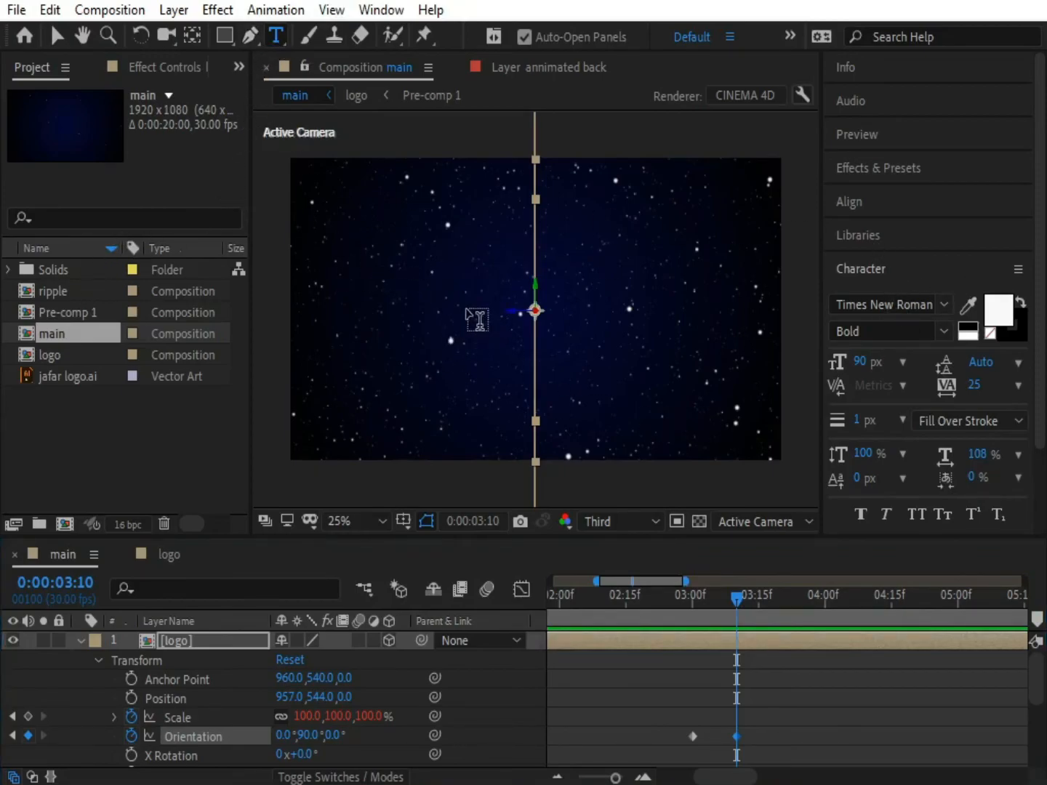
click(437, 308)
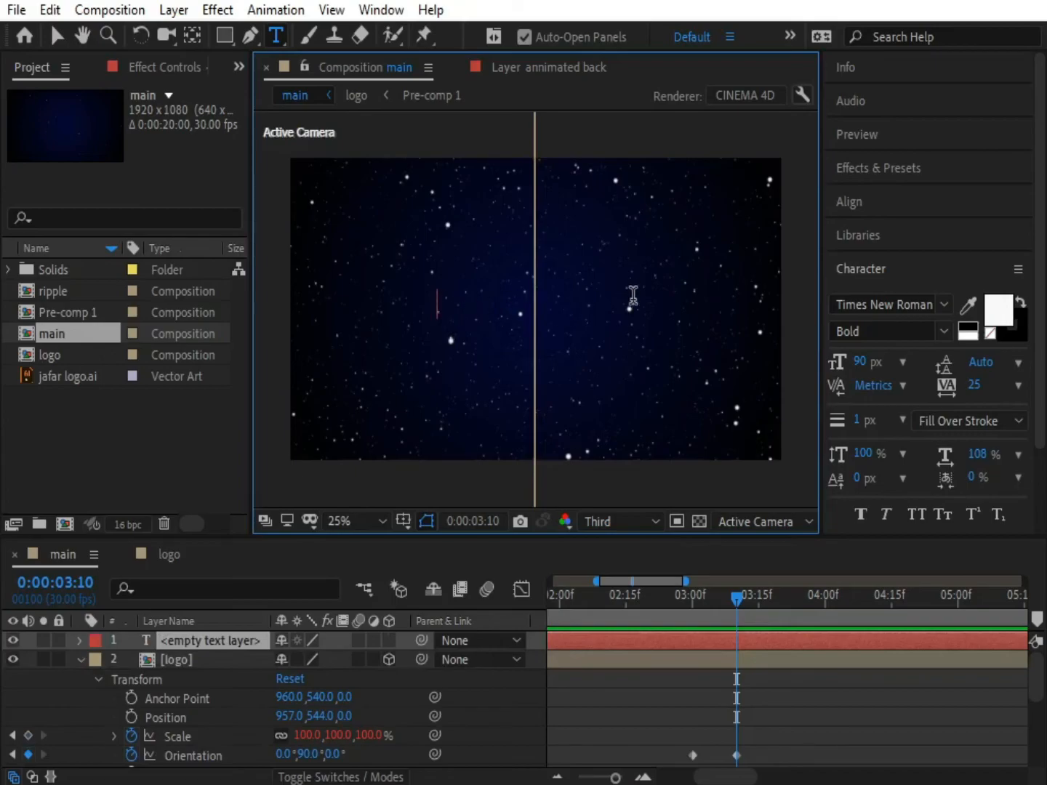
text(Jafar )
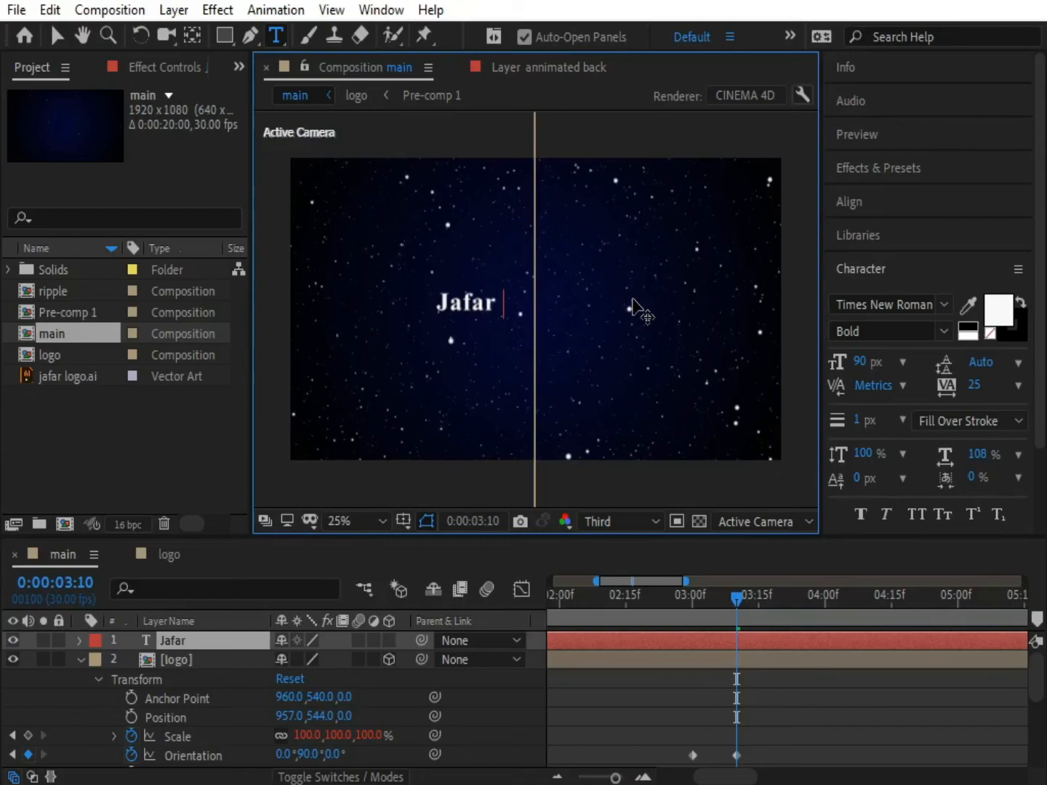
text(ABBAS)
key(BackSpace)
key(BackSpace)
key(BackSpace)
key(BackSpace)
key(BackSpace)
text(bas)
key(BackSpace)
key(BackSpace)
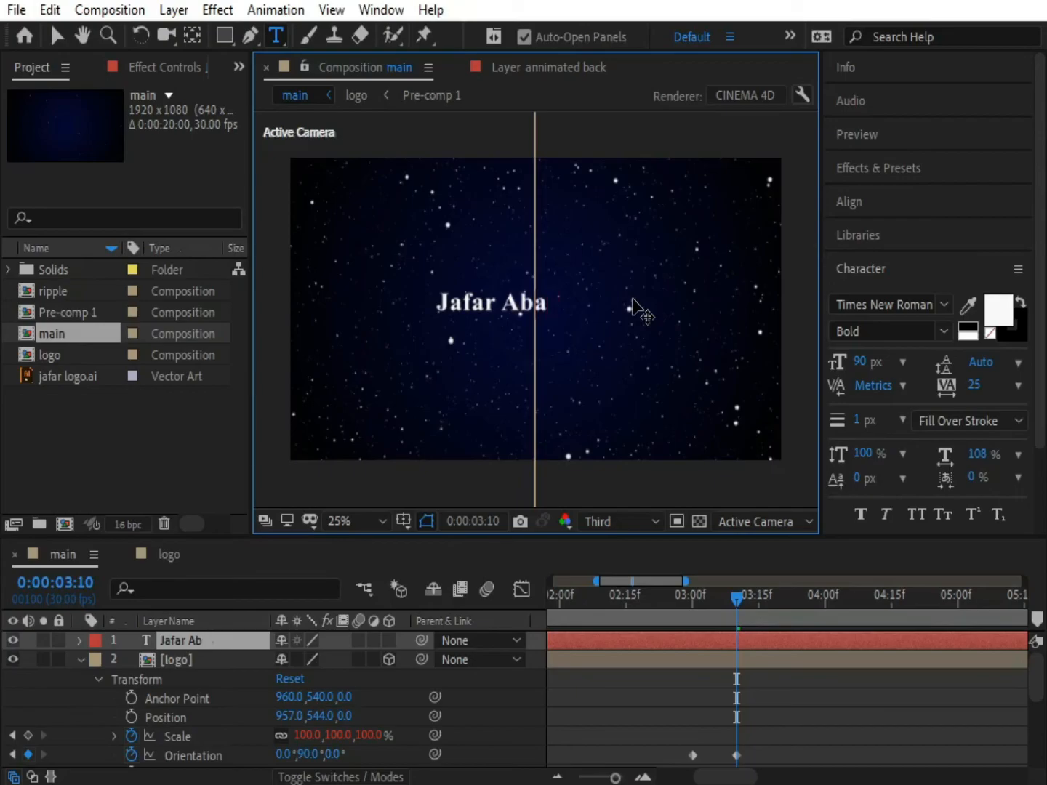
text(bas Pro)
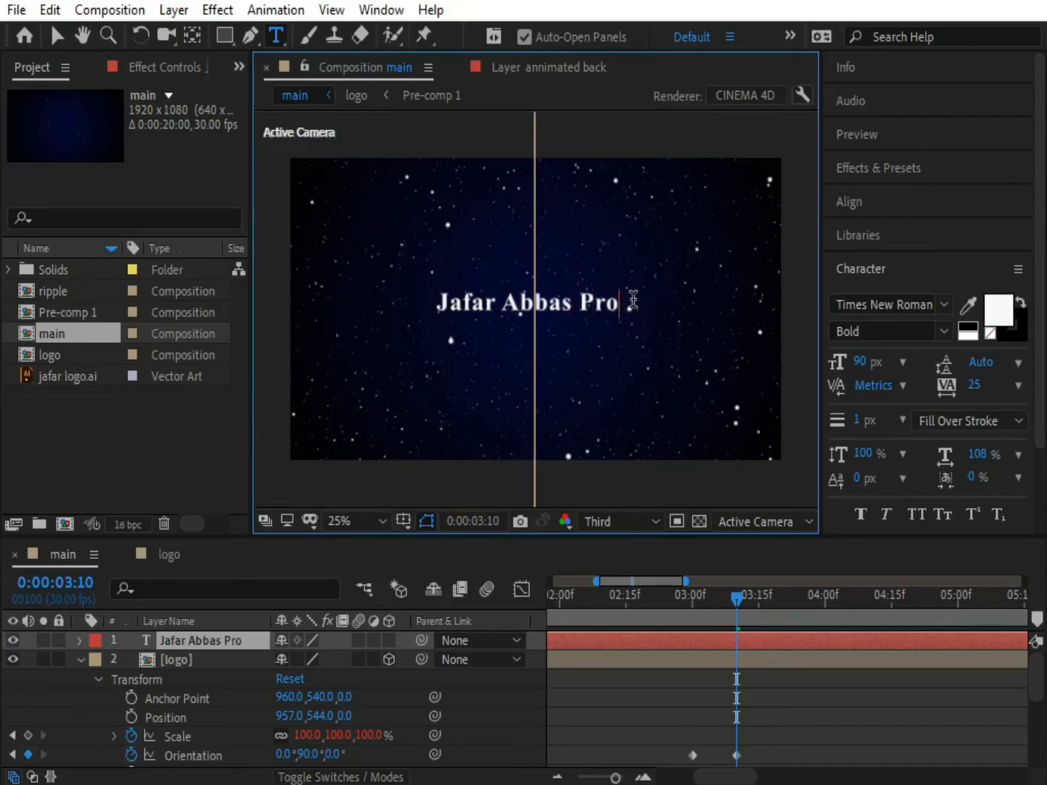
text(duction)
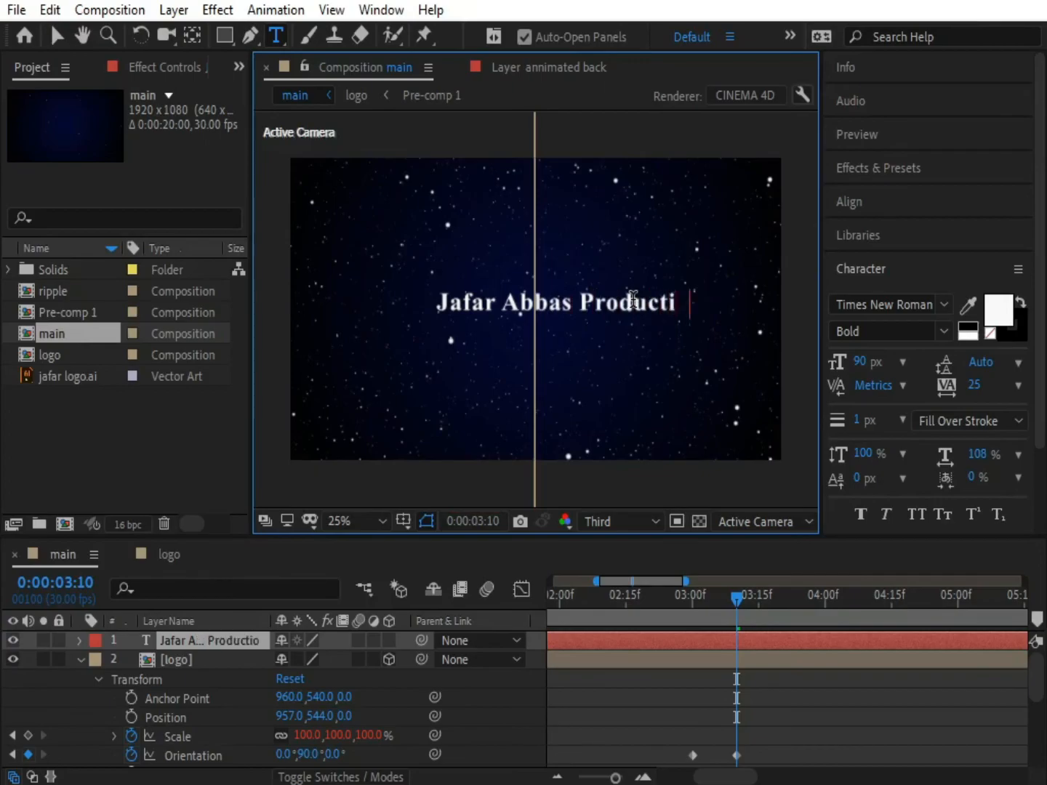
- Centre the text layer horizontally and vertically in the composition and move its anchor point to the middle of the text
click(870, 209)
click(881, 259)
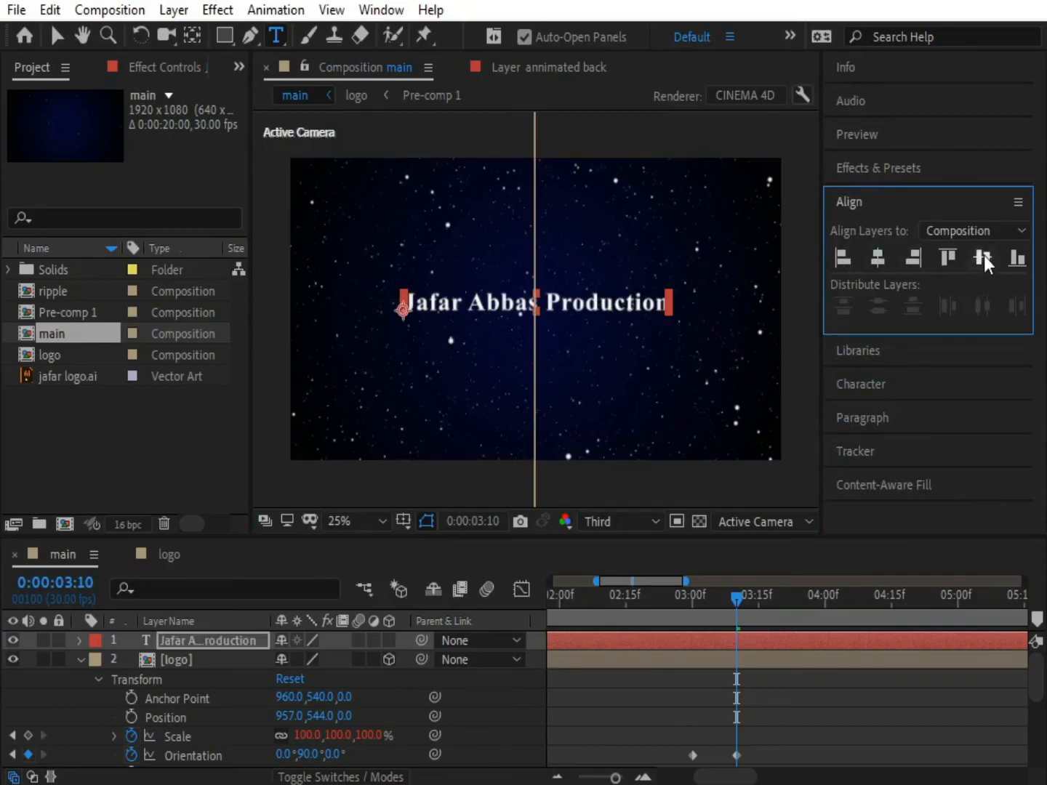
click(983, 255)
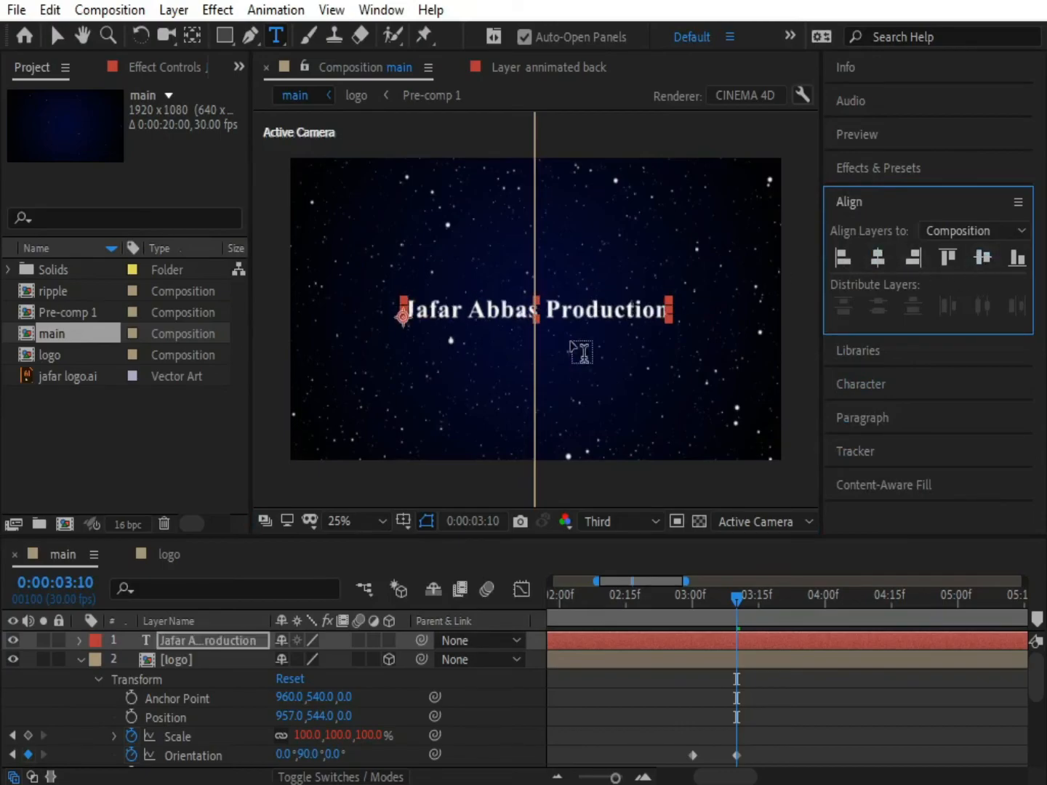
click(192, 35)
click(460, 317)
drag(460, 318, 534, 308)
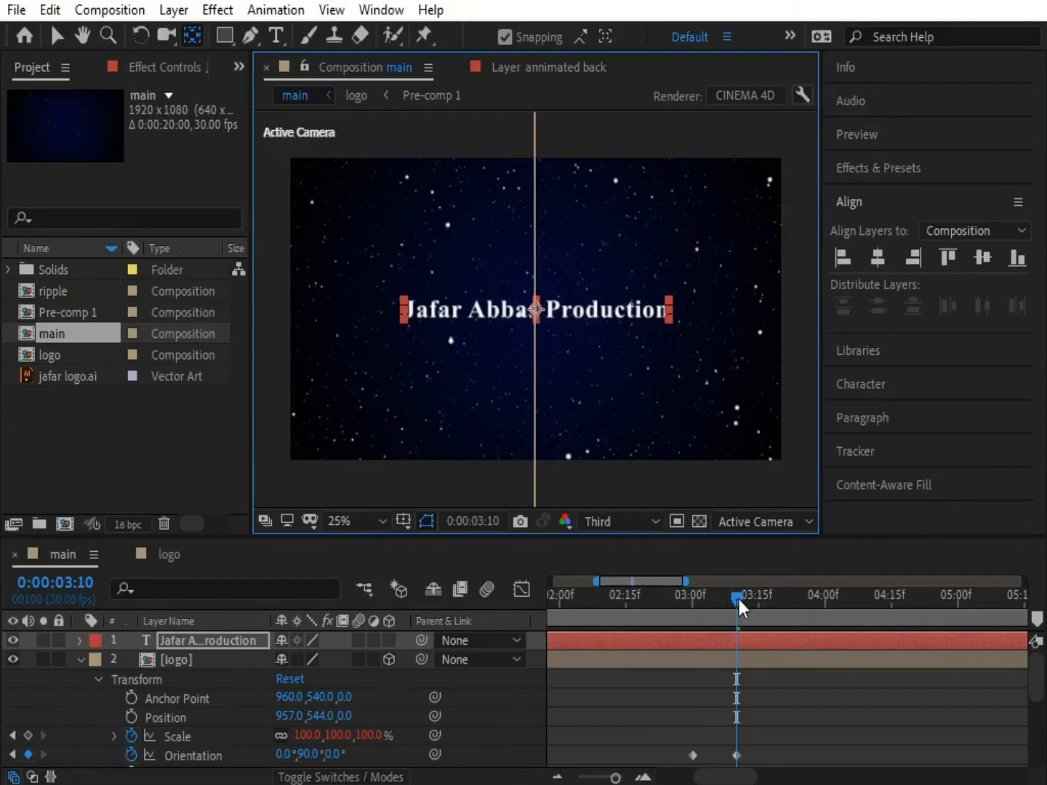
- Make the text layer 3D and keyframe its Y orientation at 90° at 0:00:03:10, matching the logo's last Orientation keyframe
click(80, 640)
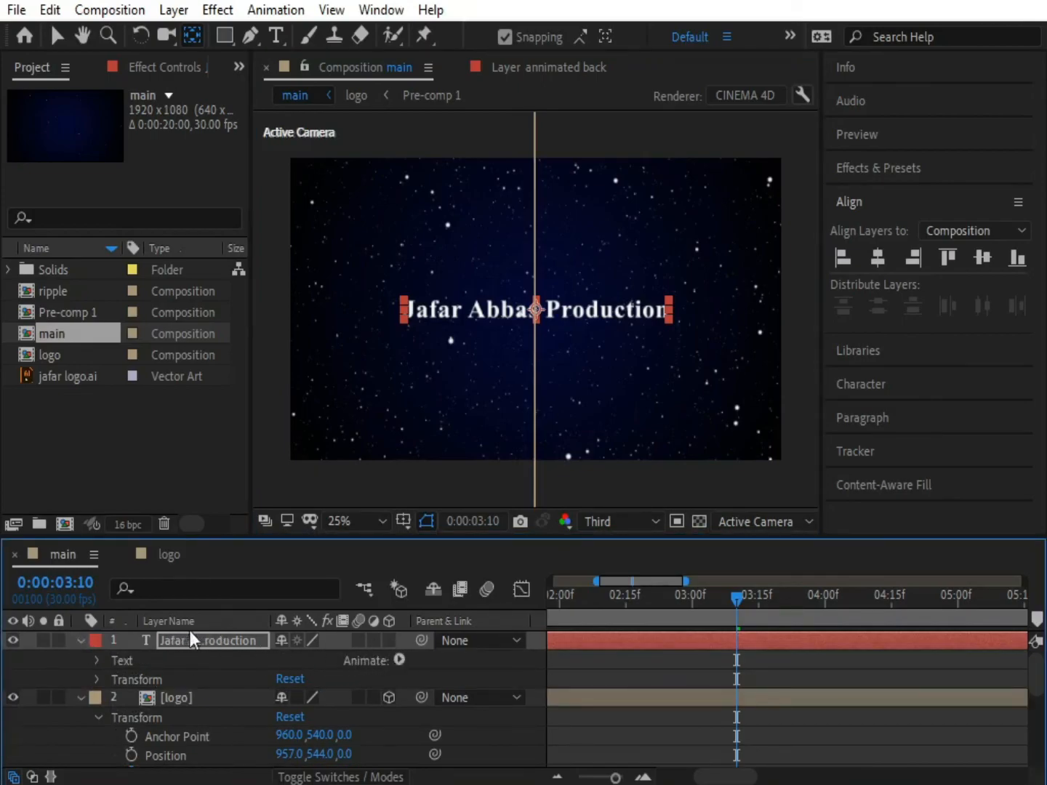
click(390, 641)
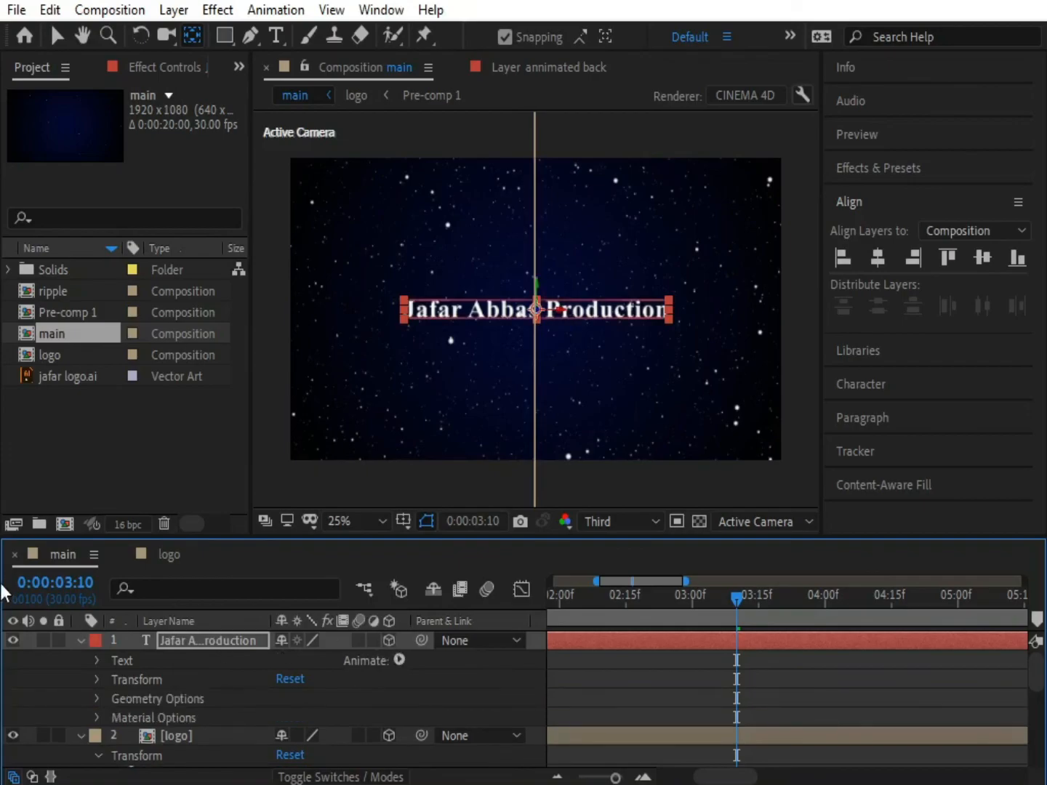
click(96, 680)
scroll(195, 701, down, 1)
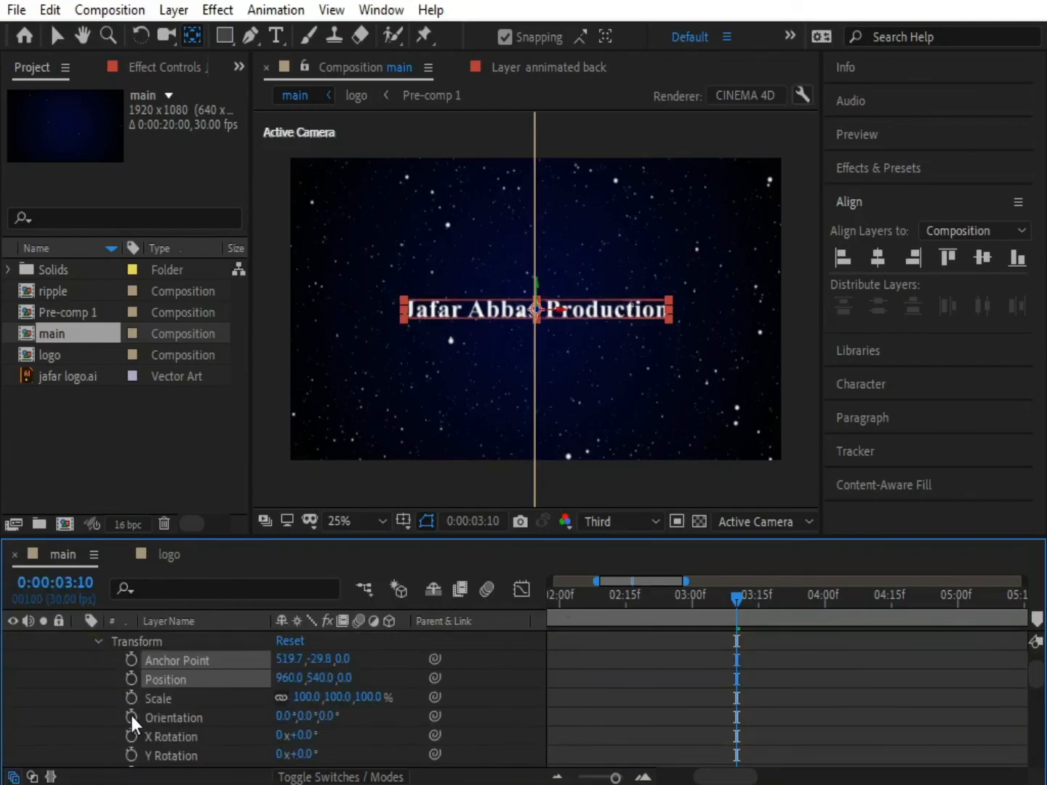
drag(1037, 677, 1036, 716)
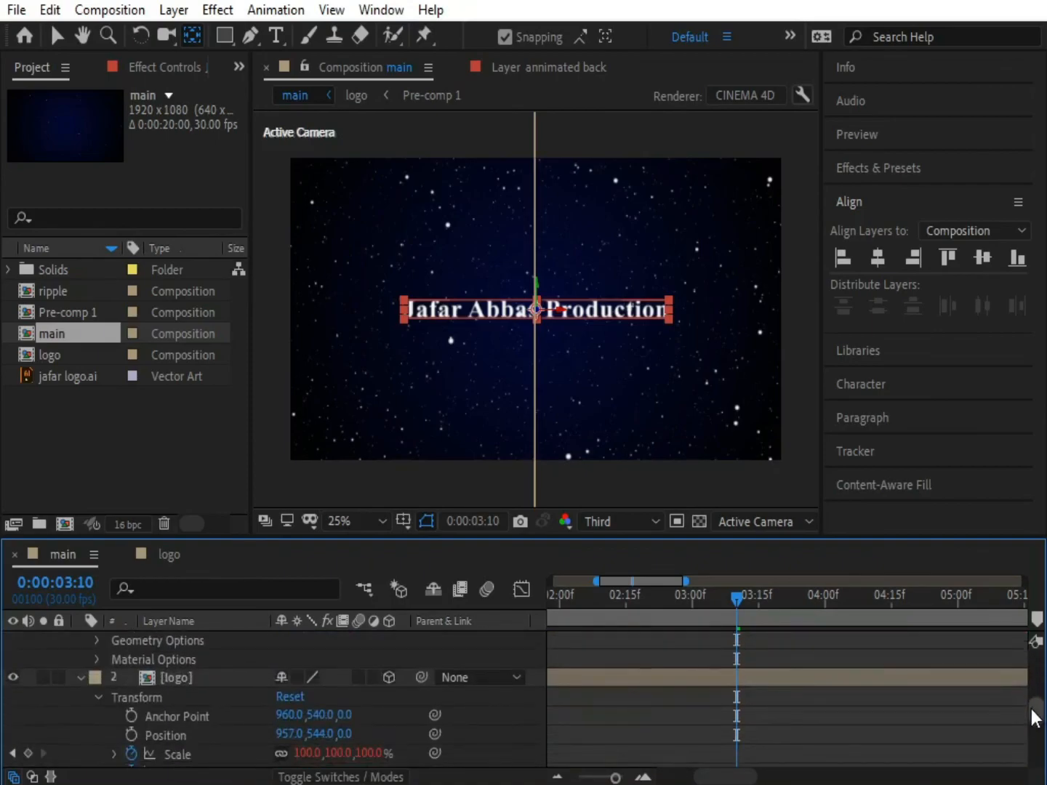
click(771, 679)
key(u)
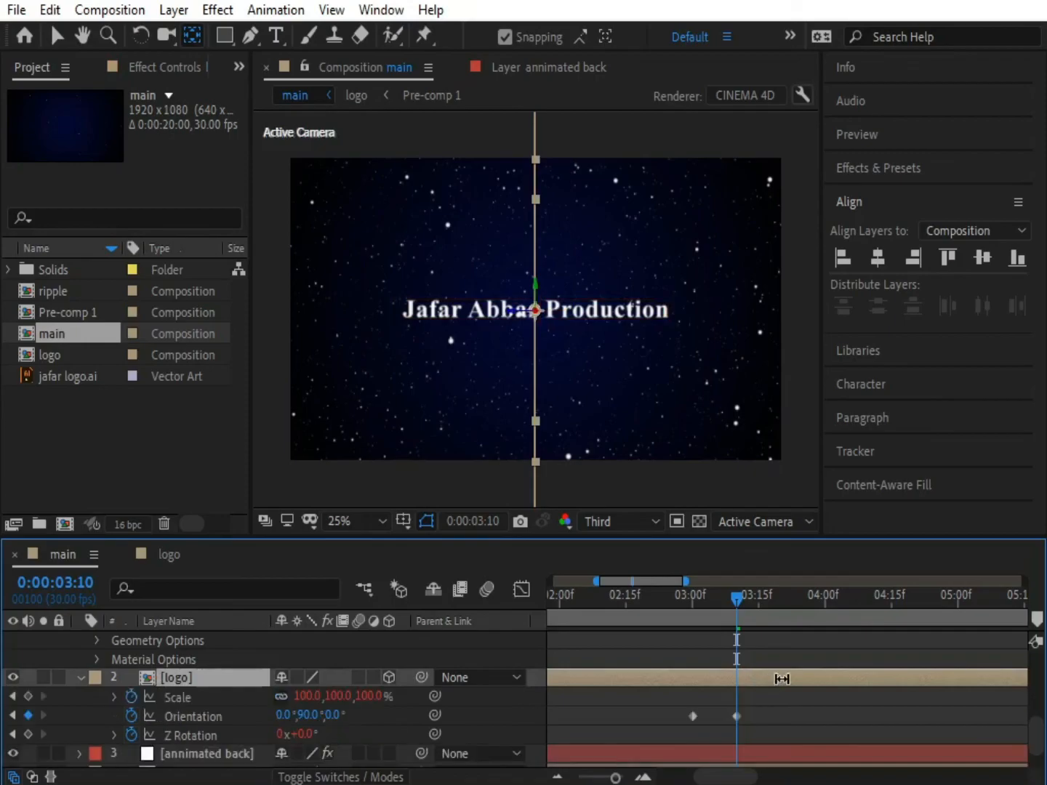
drag(1037, 733, 1038, 696)
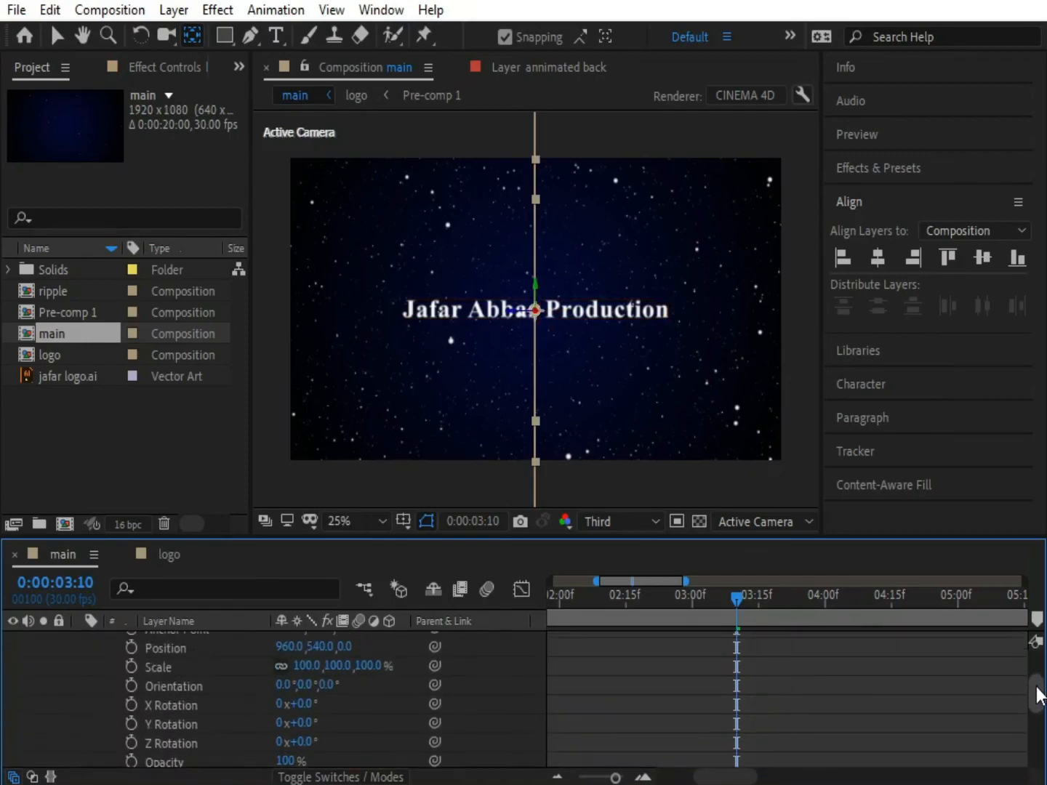
click(130, 683)
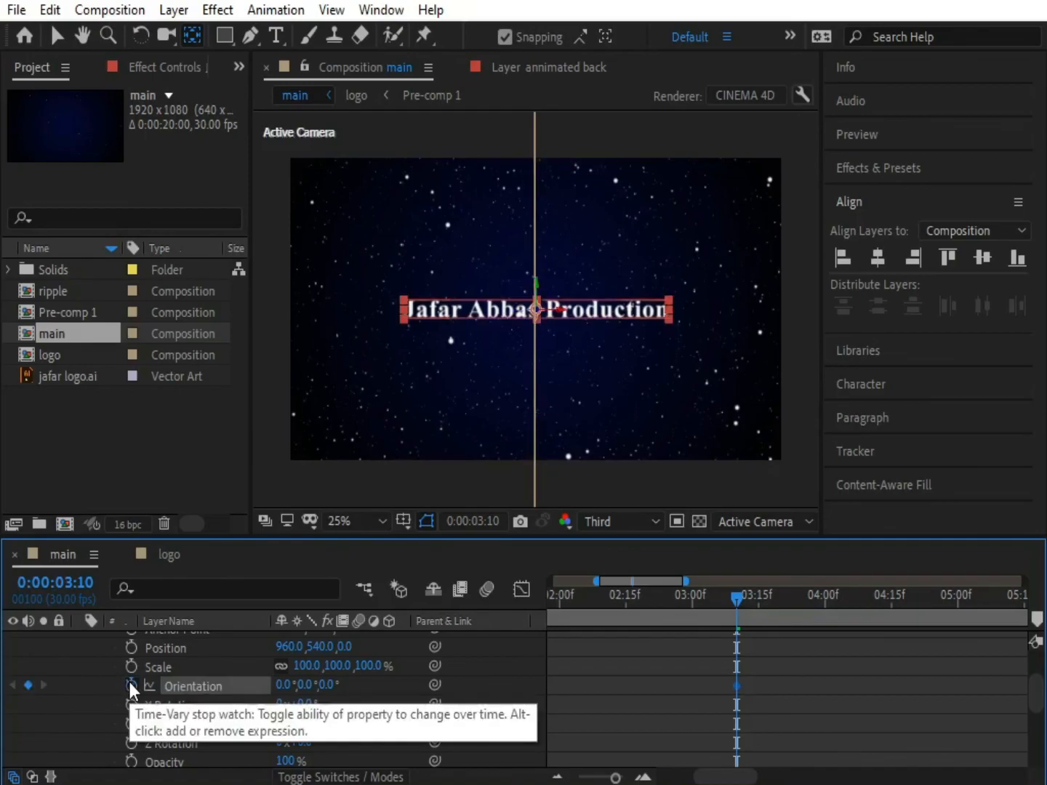
click(304, 684)
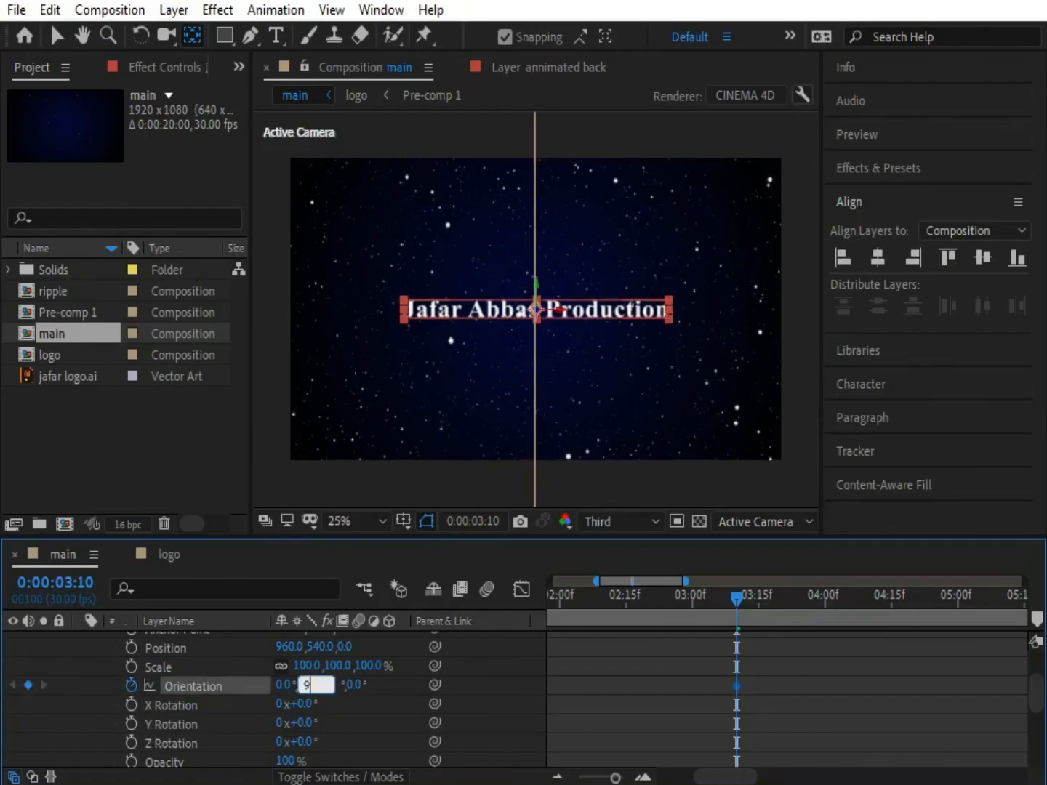
key(Return)
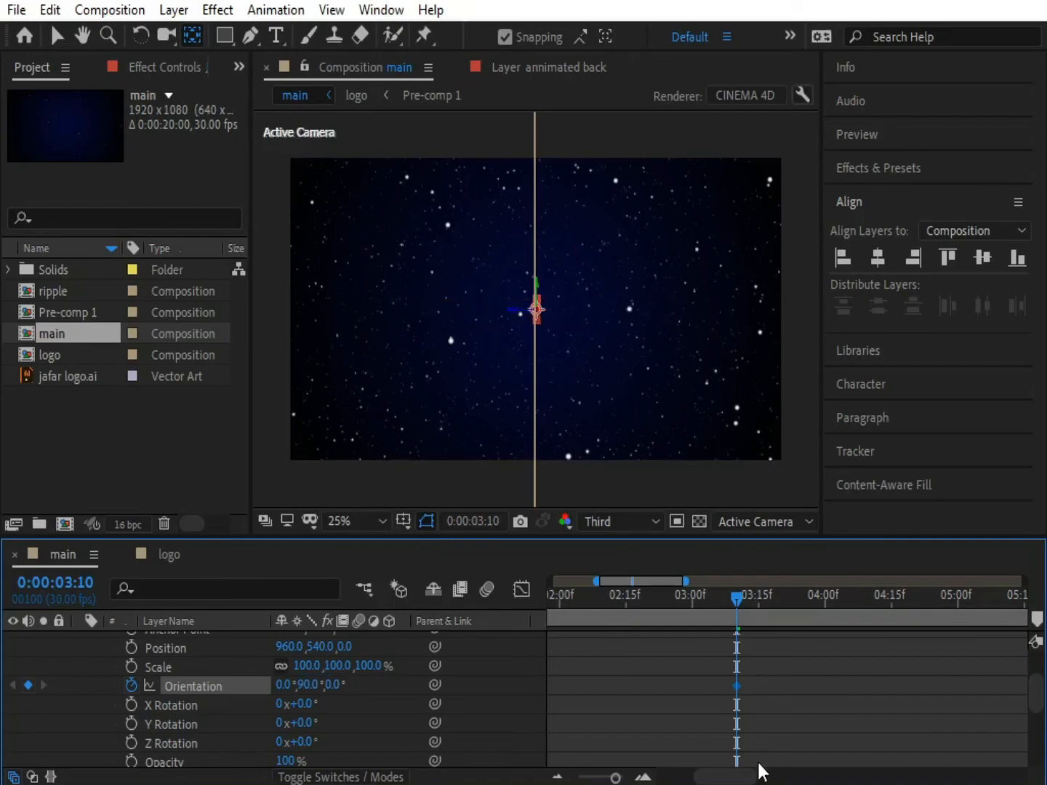
- Keyframe the text layer's Y orientation at 0° at 0:00:03:20
key(shift+Page_Down)
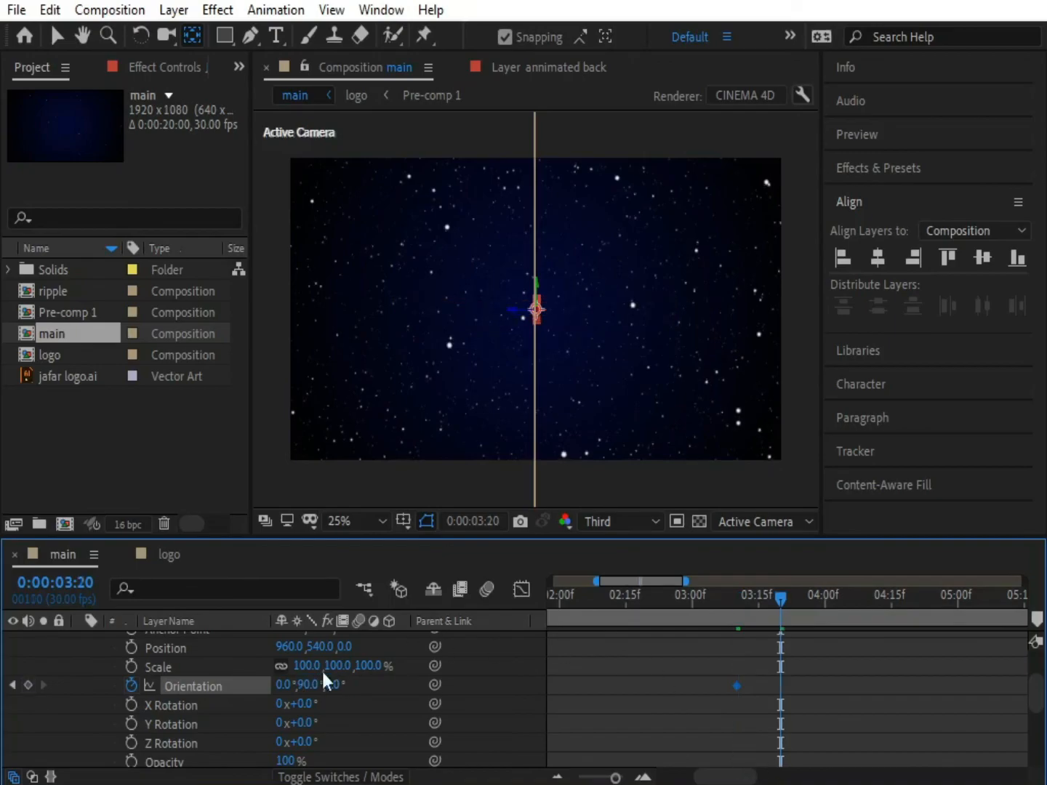
click(305, 684)
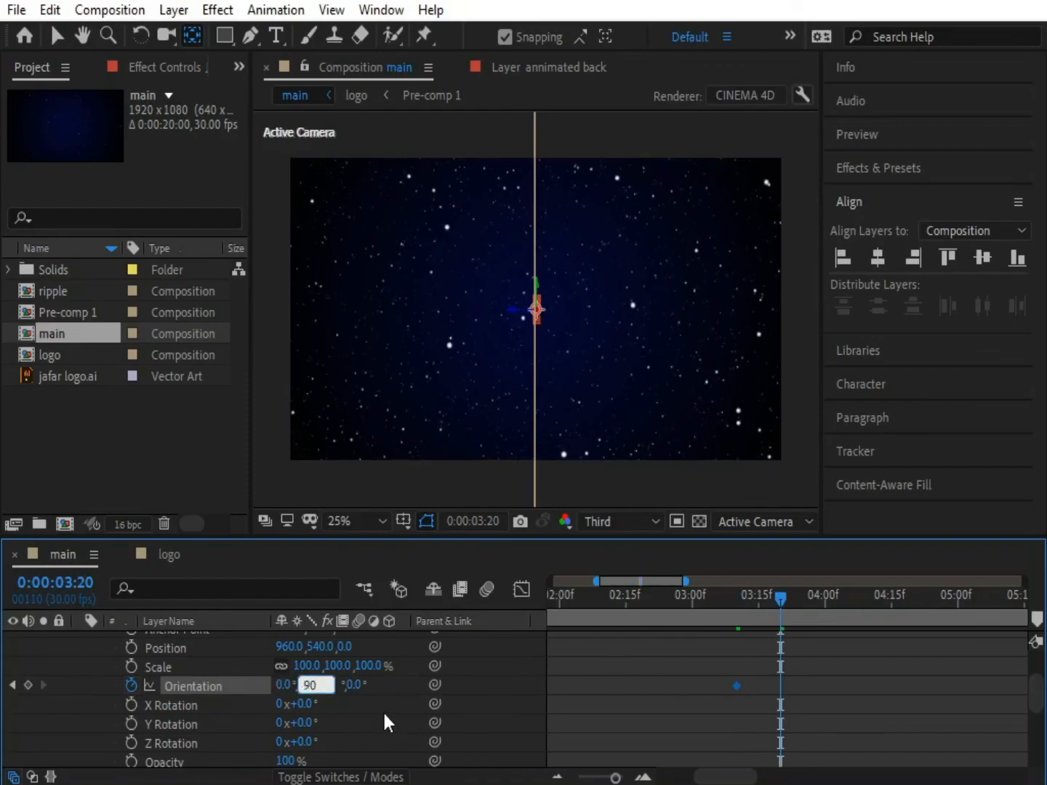
double_click(309, 684)
text(0)
key(Return)
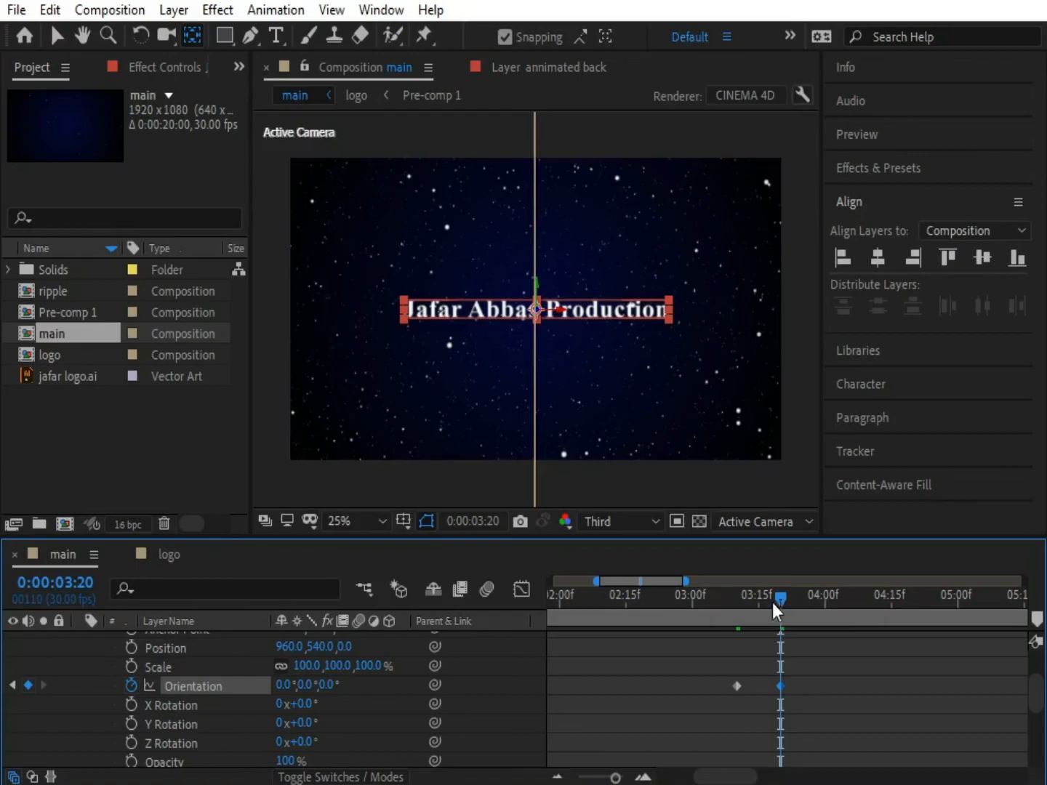
- Preview the logo-to-text flip in the main composition from 0:00:02:22 to about 0:00:04:01
drag(778, 601, 656, 618)
drag(1030, 693, 1030, 649)
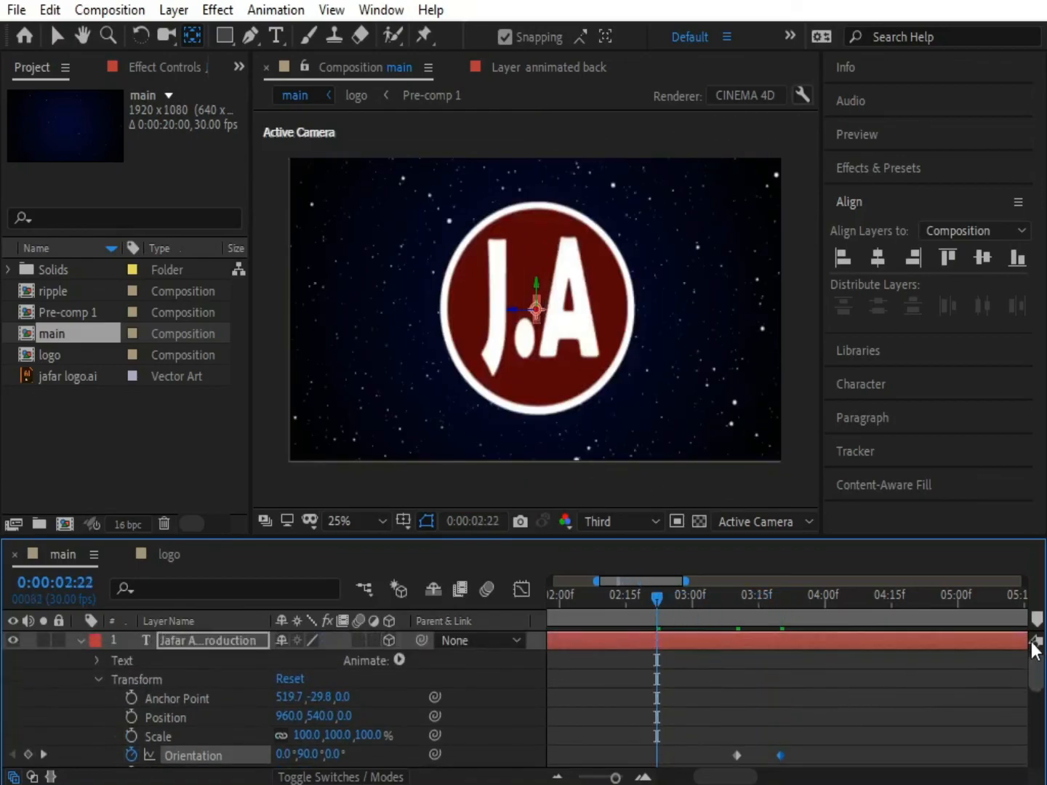
key(space)
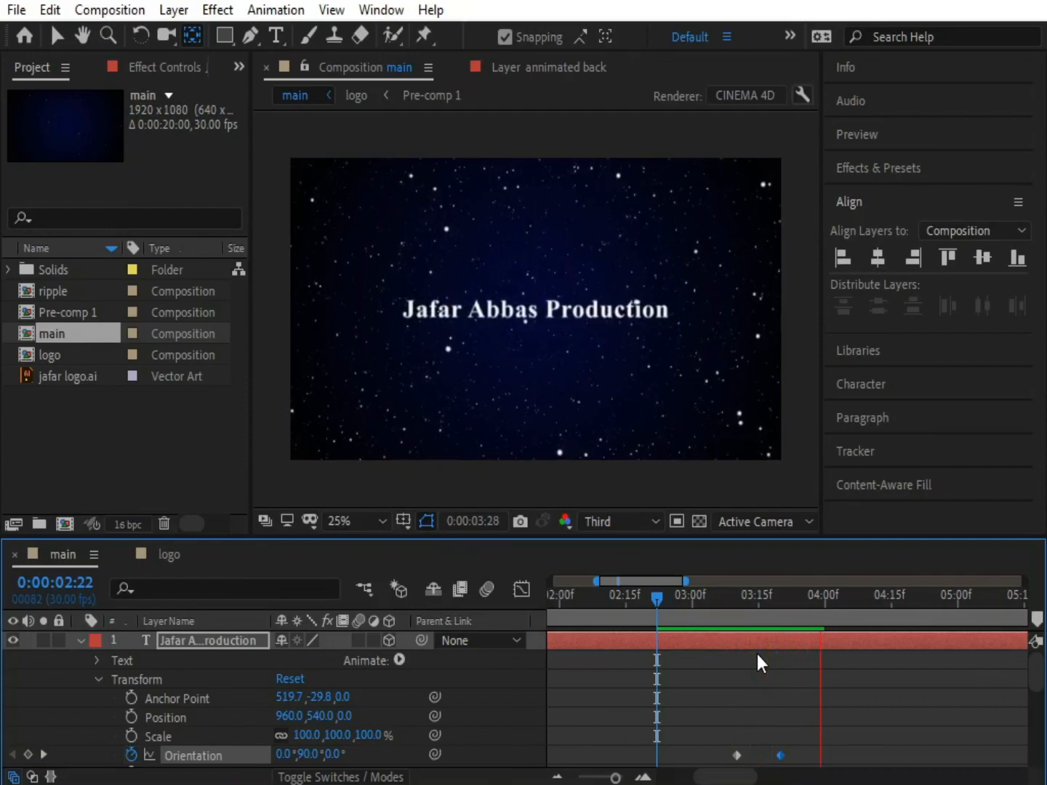
key(space)
- Apply Easy Ease to both Orientation keyframes of the text layer and reshape the speed curve to peak early and slow gradually into the last keyframe
drag(789, 747, 710, 769)
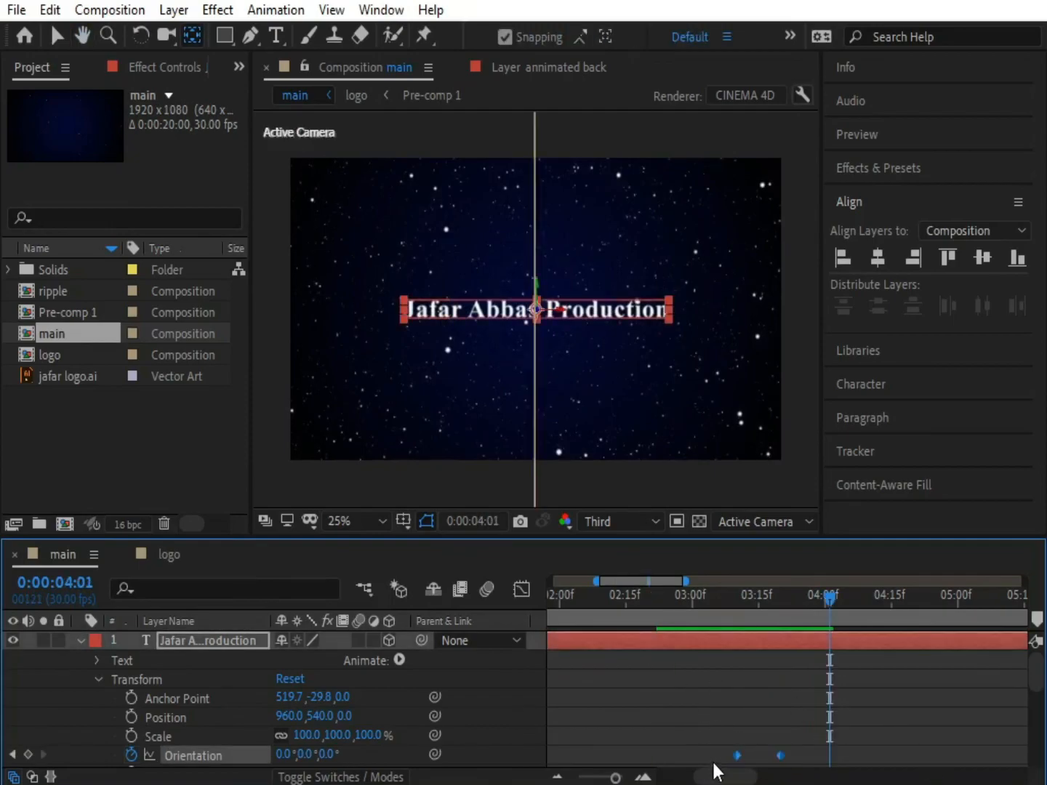
key(F9)
click(522, 588)
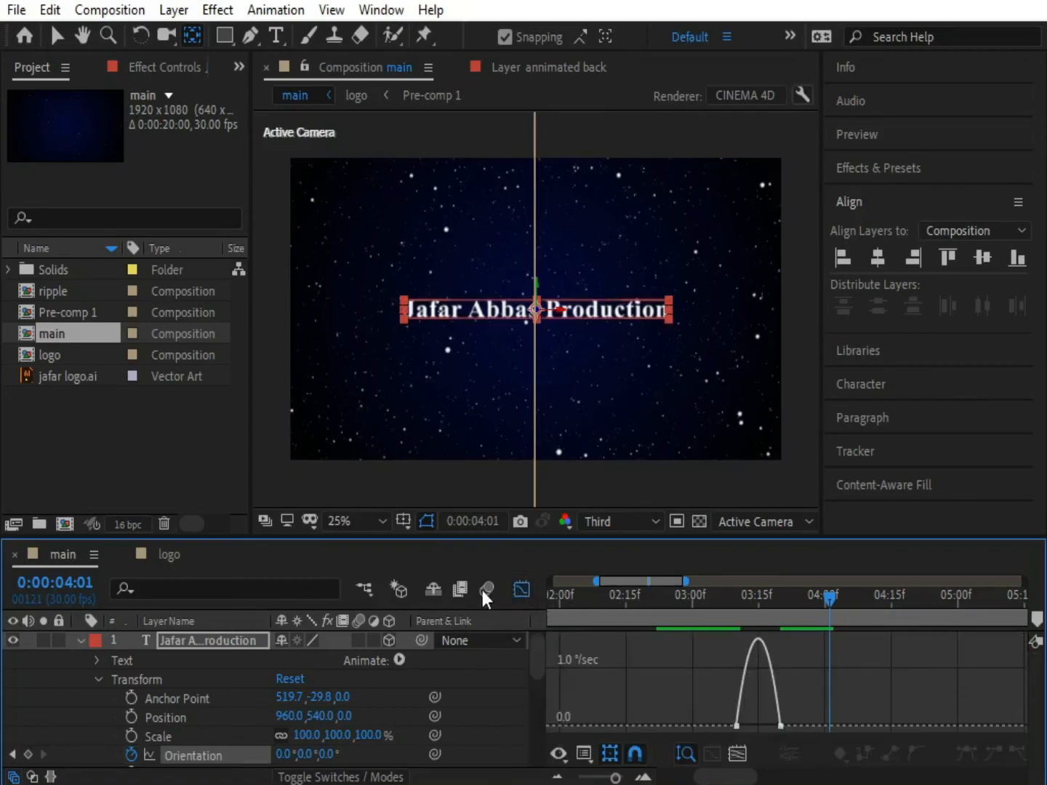
drag(776, 727, 683, 729)
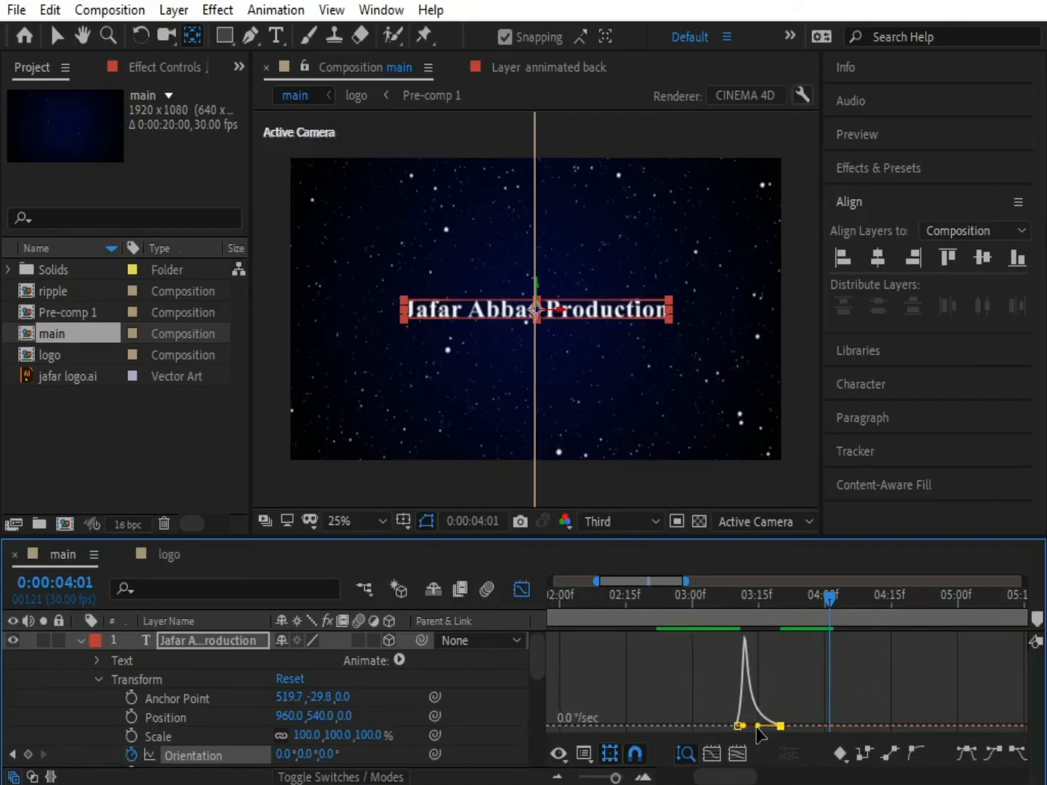
drag(830, 596, 780, 599)
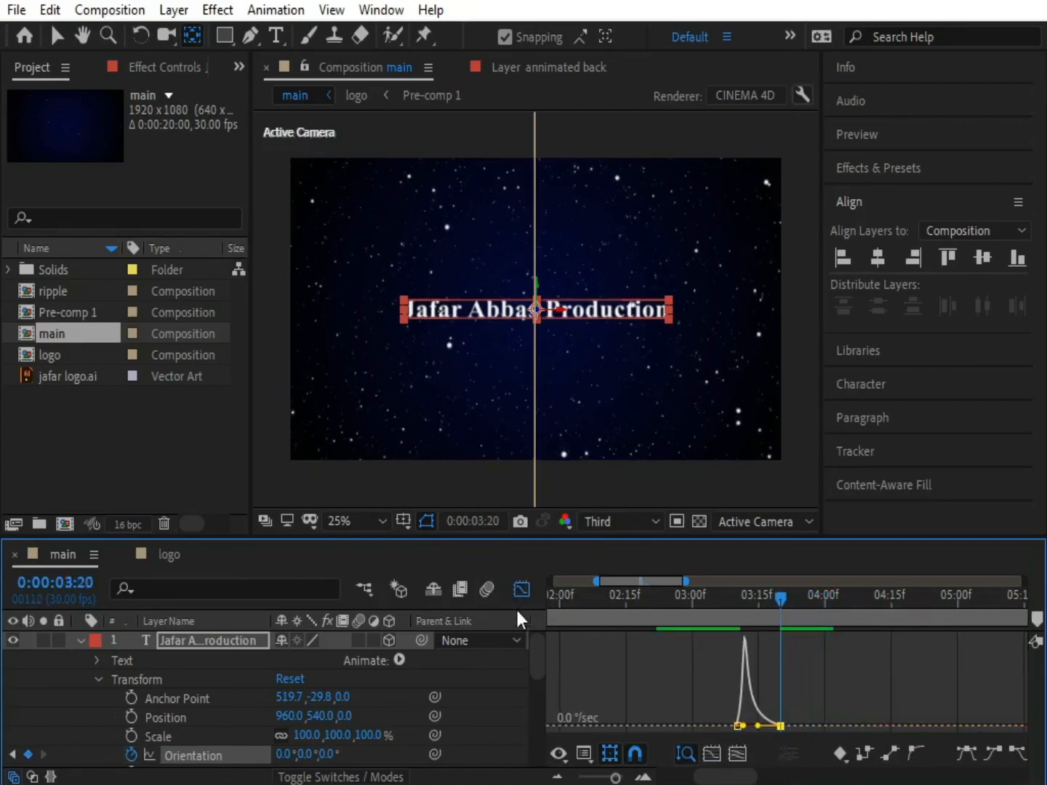
click(522, 589)
- Preview the whole logo animation in the main composition from 0:00:00:00
key(Home)
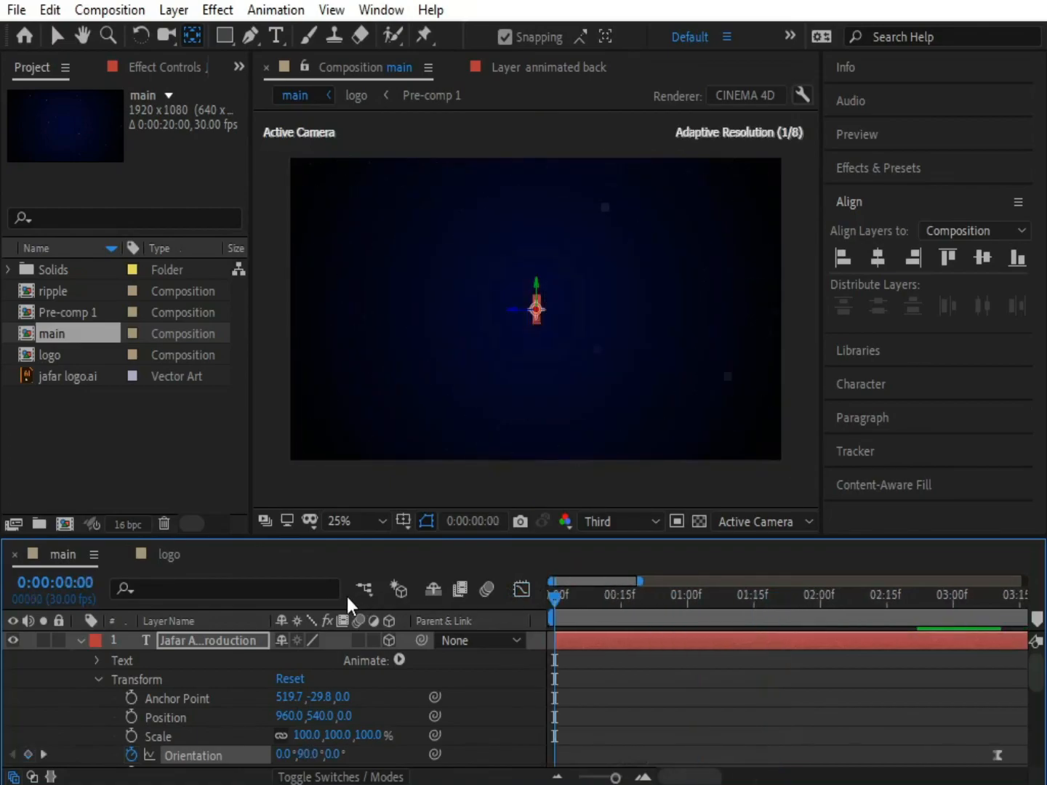
key(space)
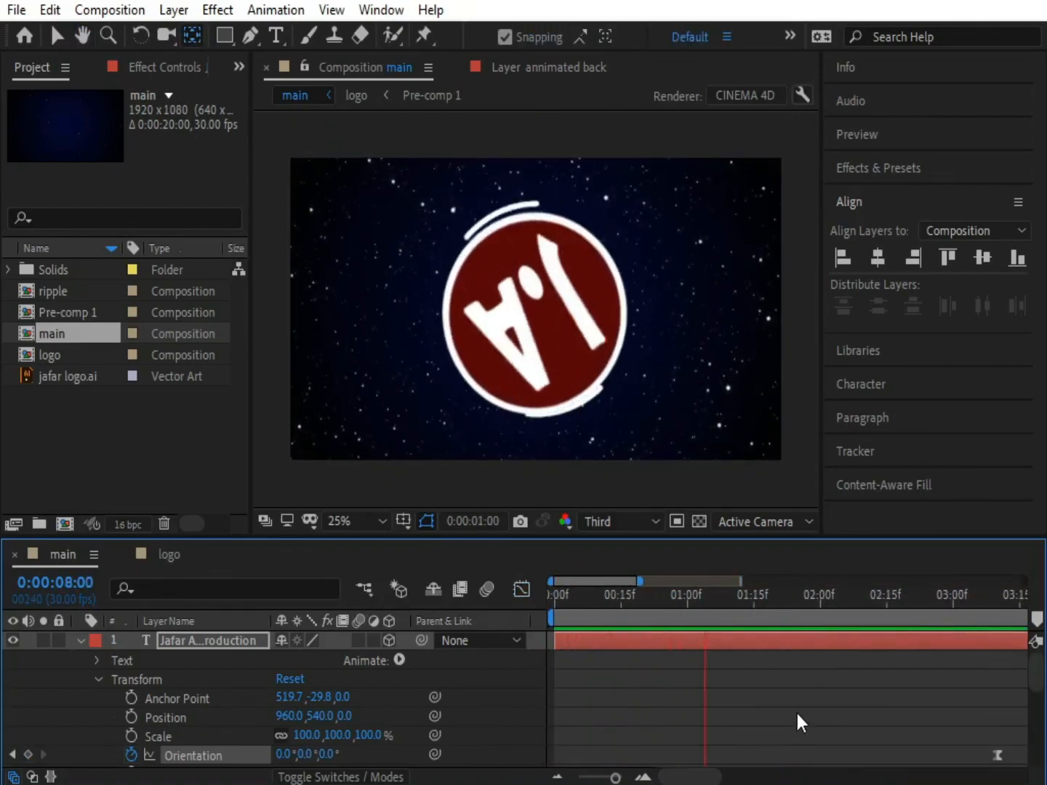